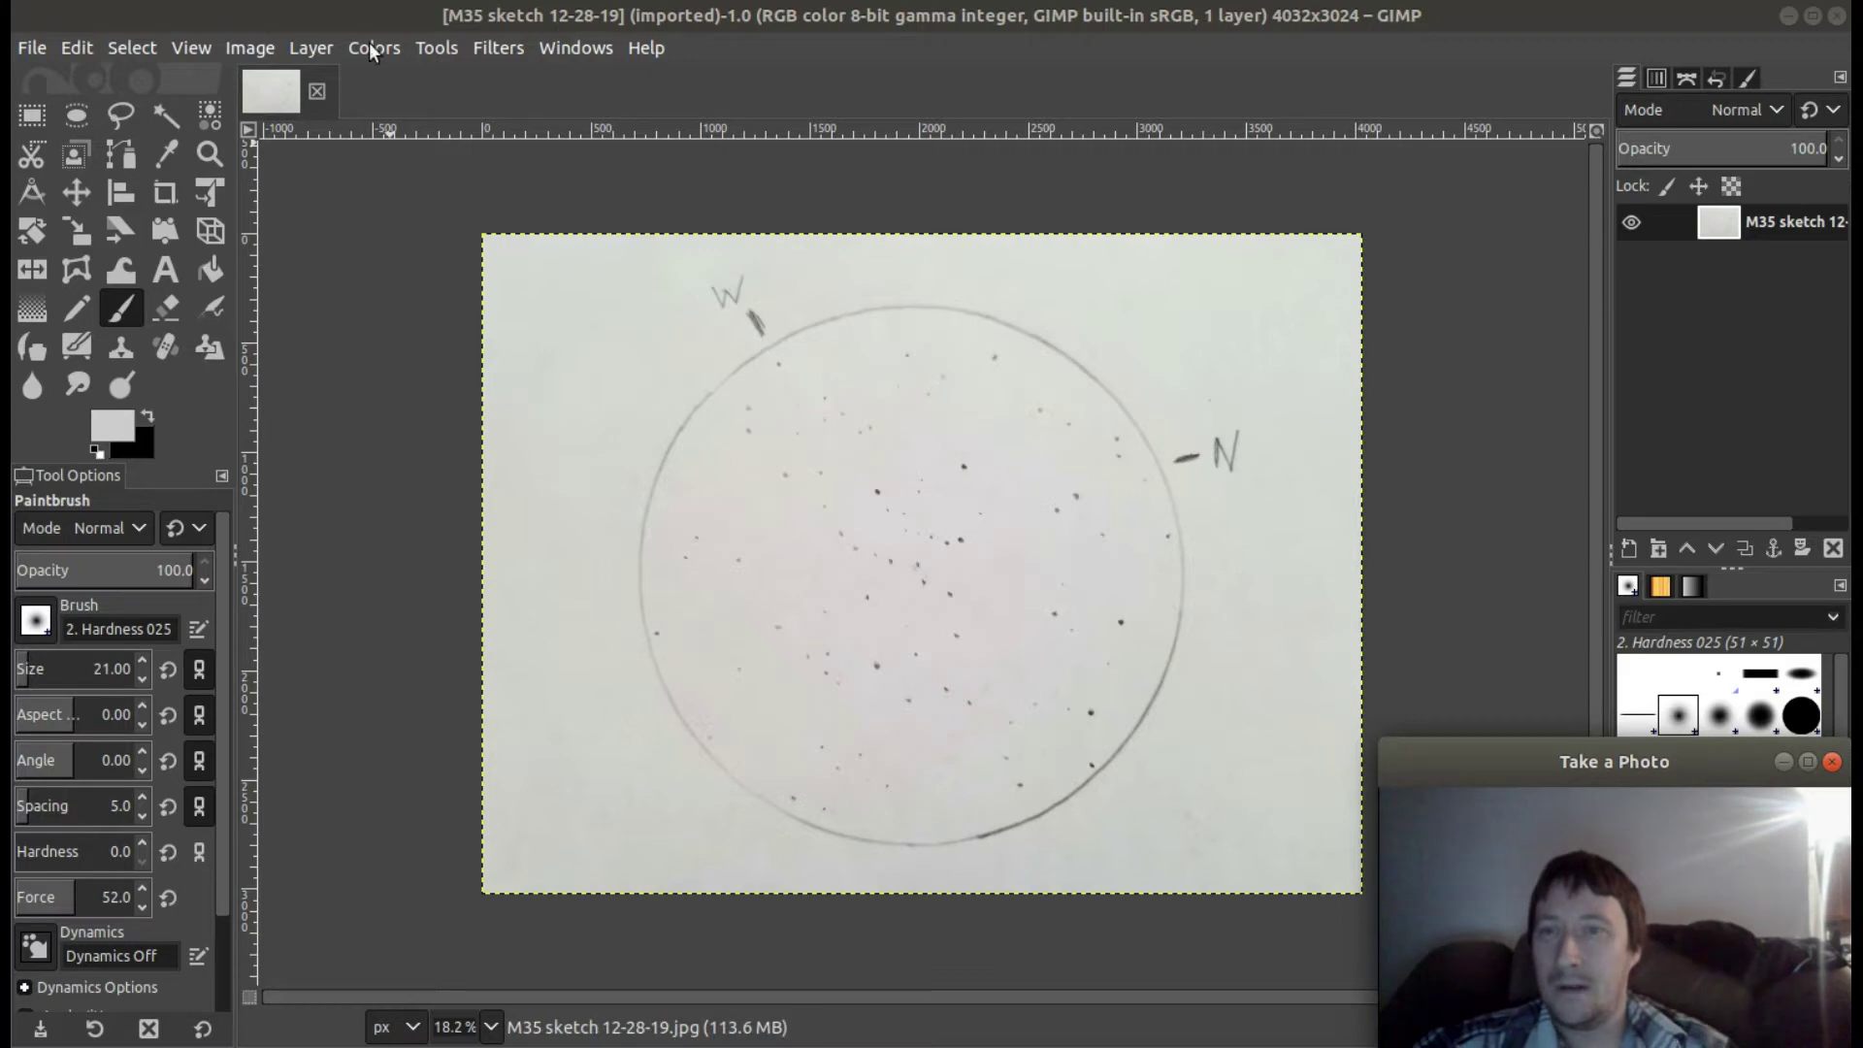
left_click(242, 49)
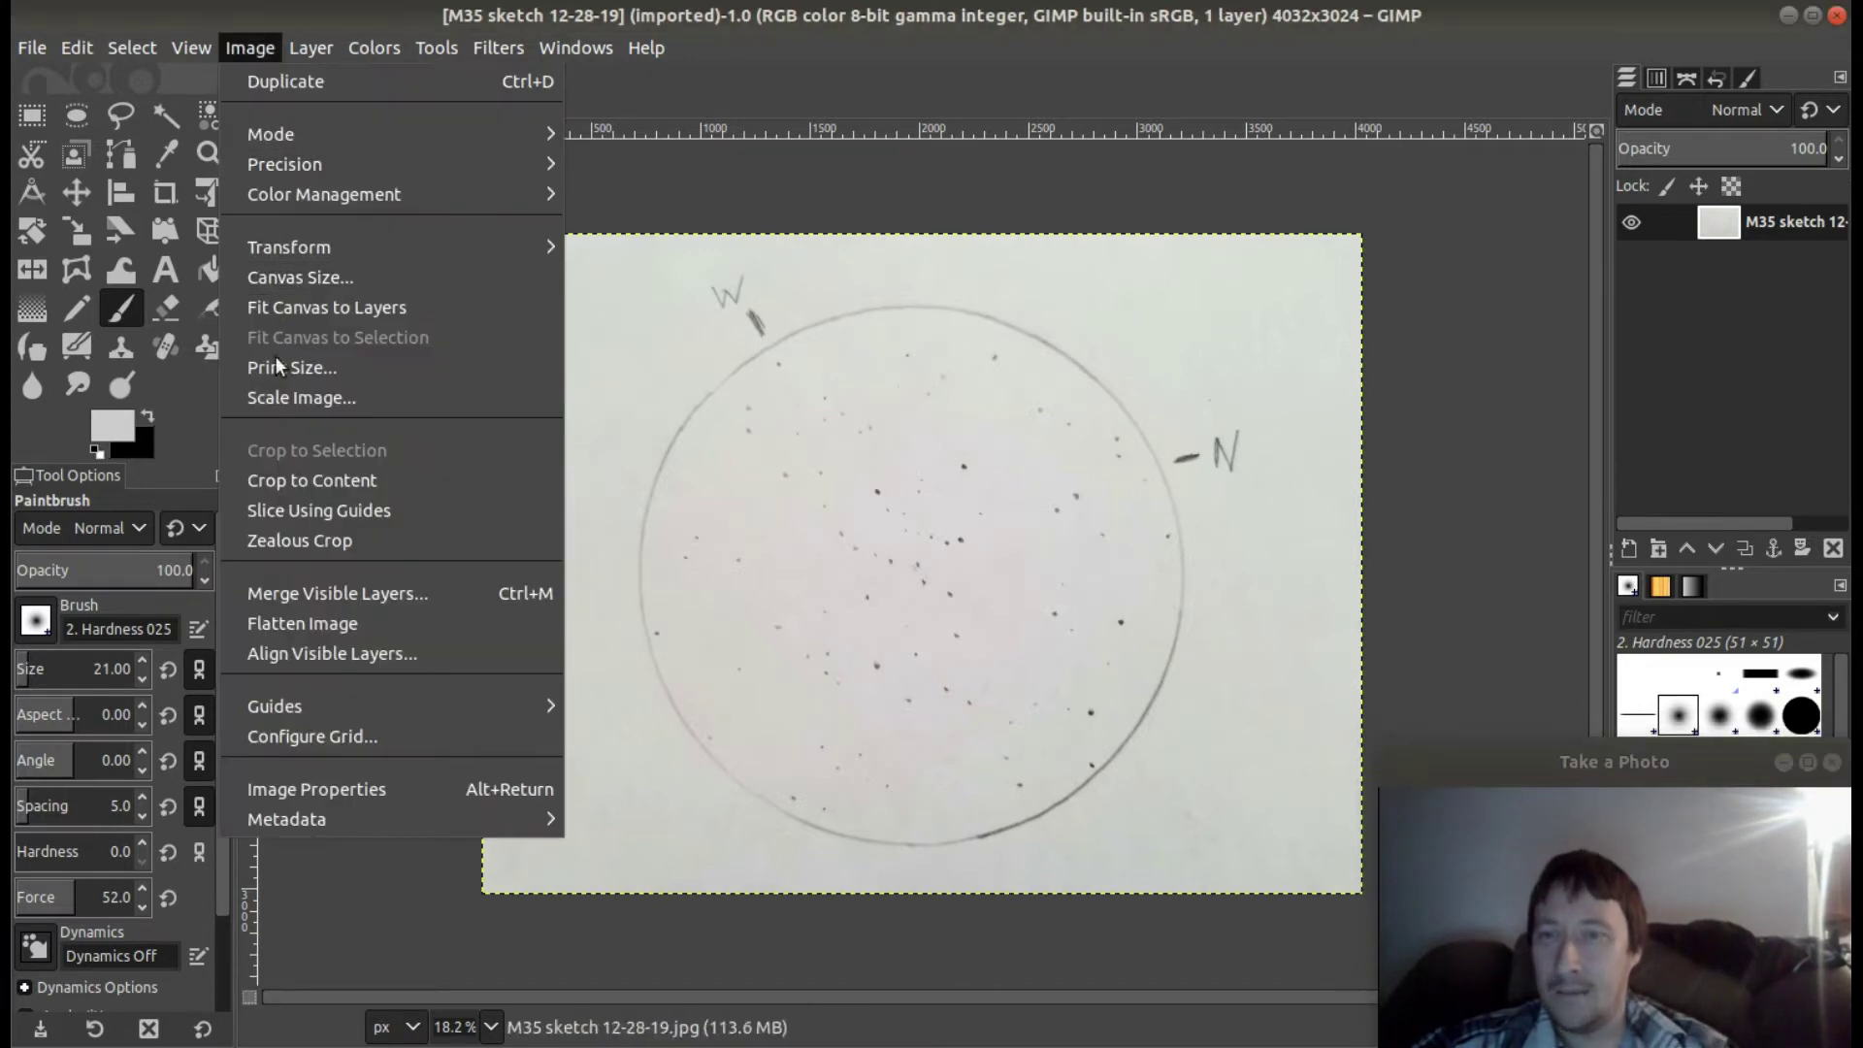
left_click(293, 395)
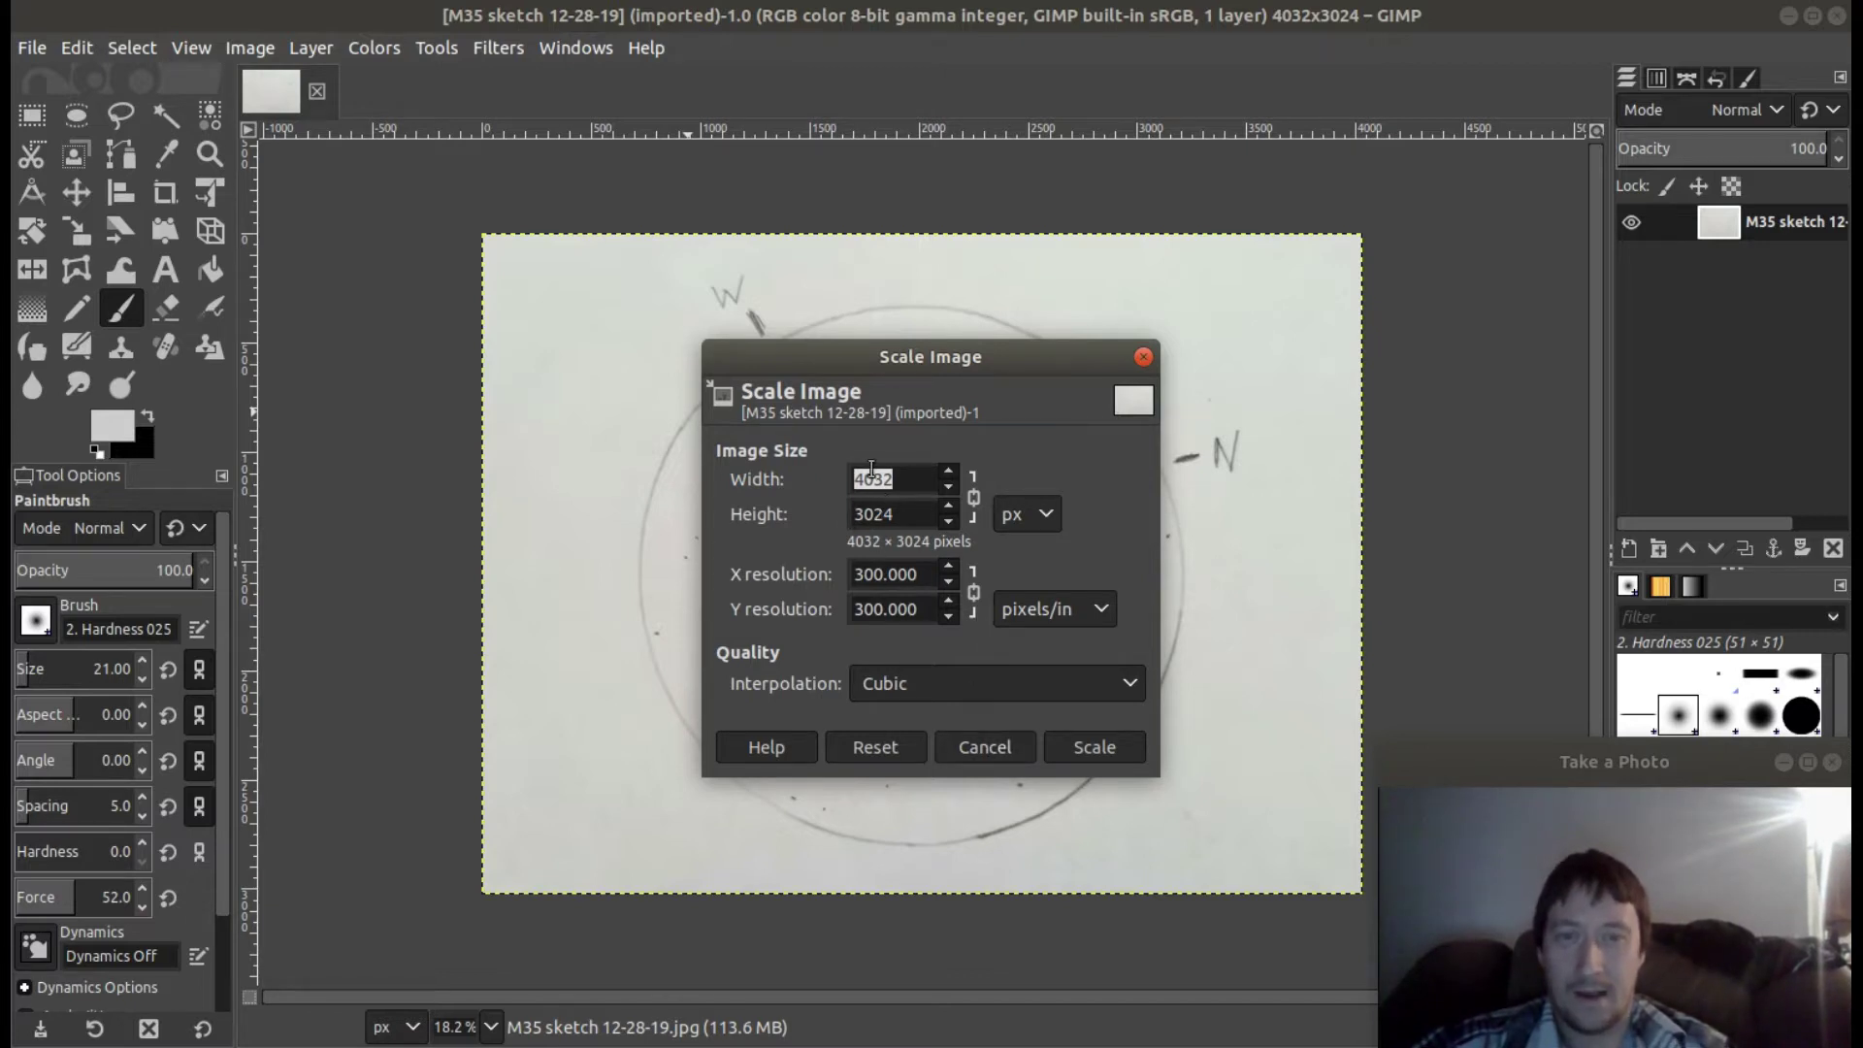
left_click(982, 745)
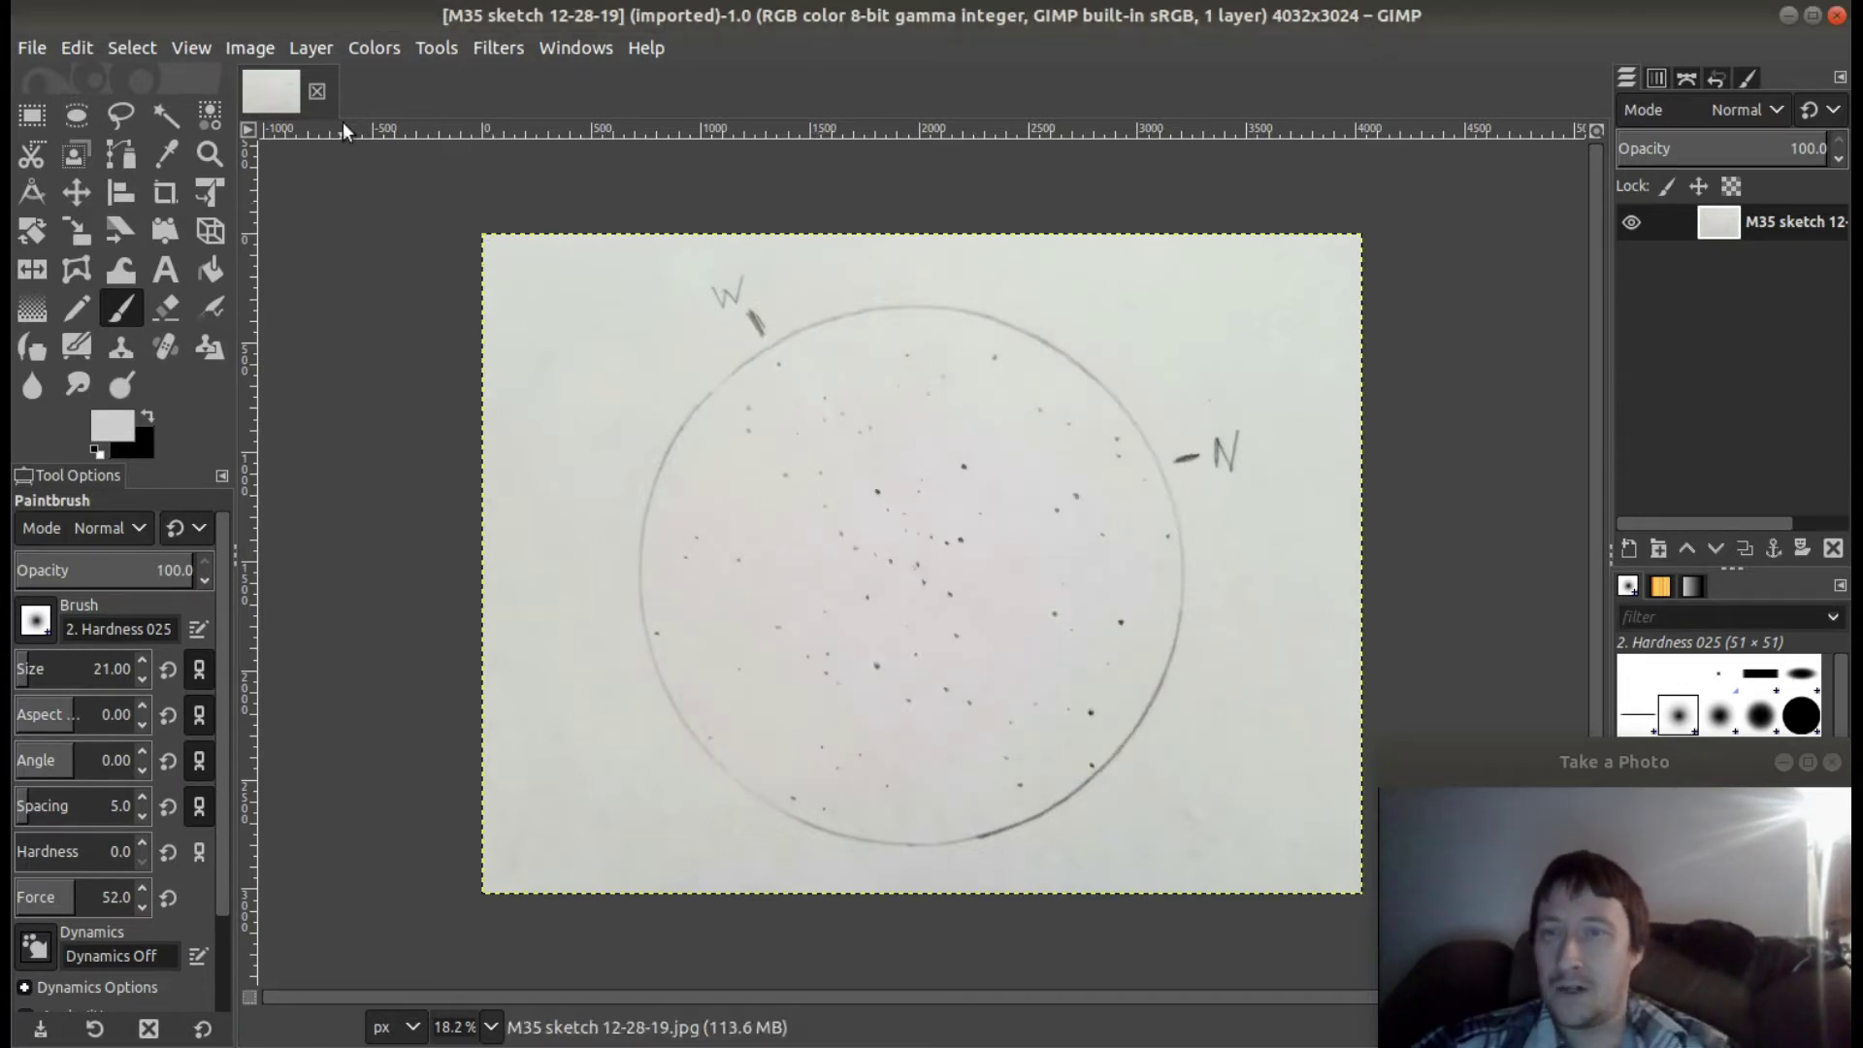
Invert the colors of the M35 sketch and remove its color tint by setting the saturation scale to 0.
left_click(372, 48)
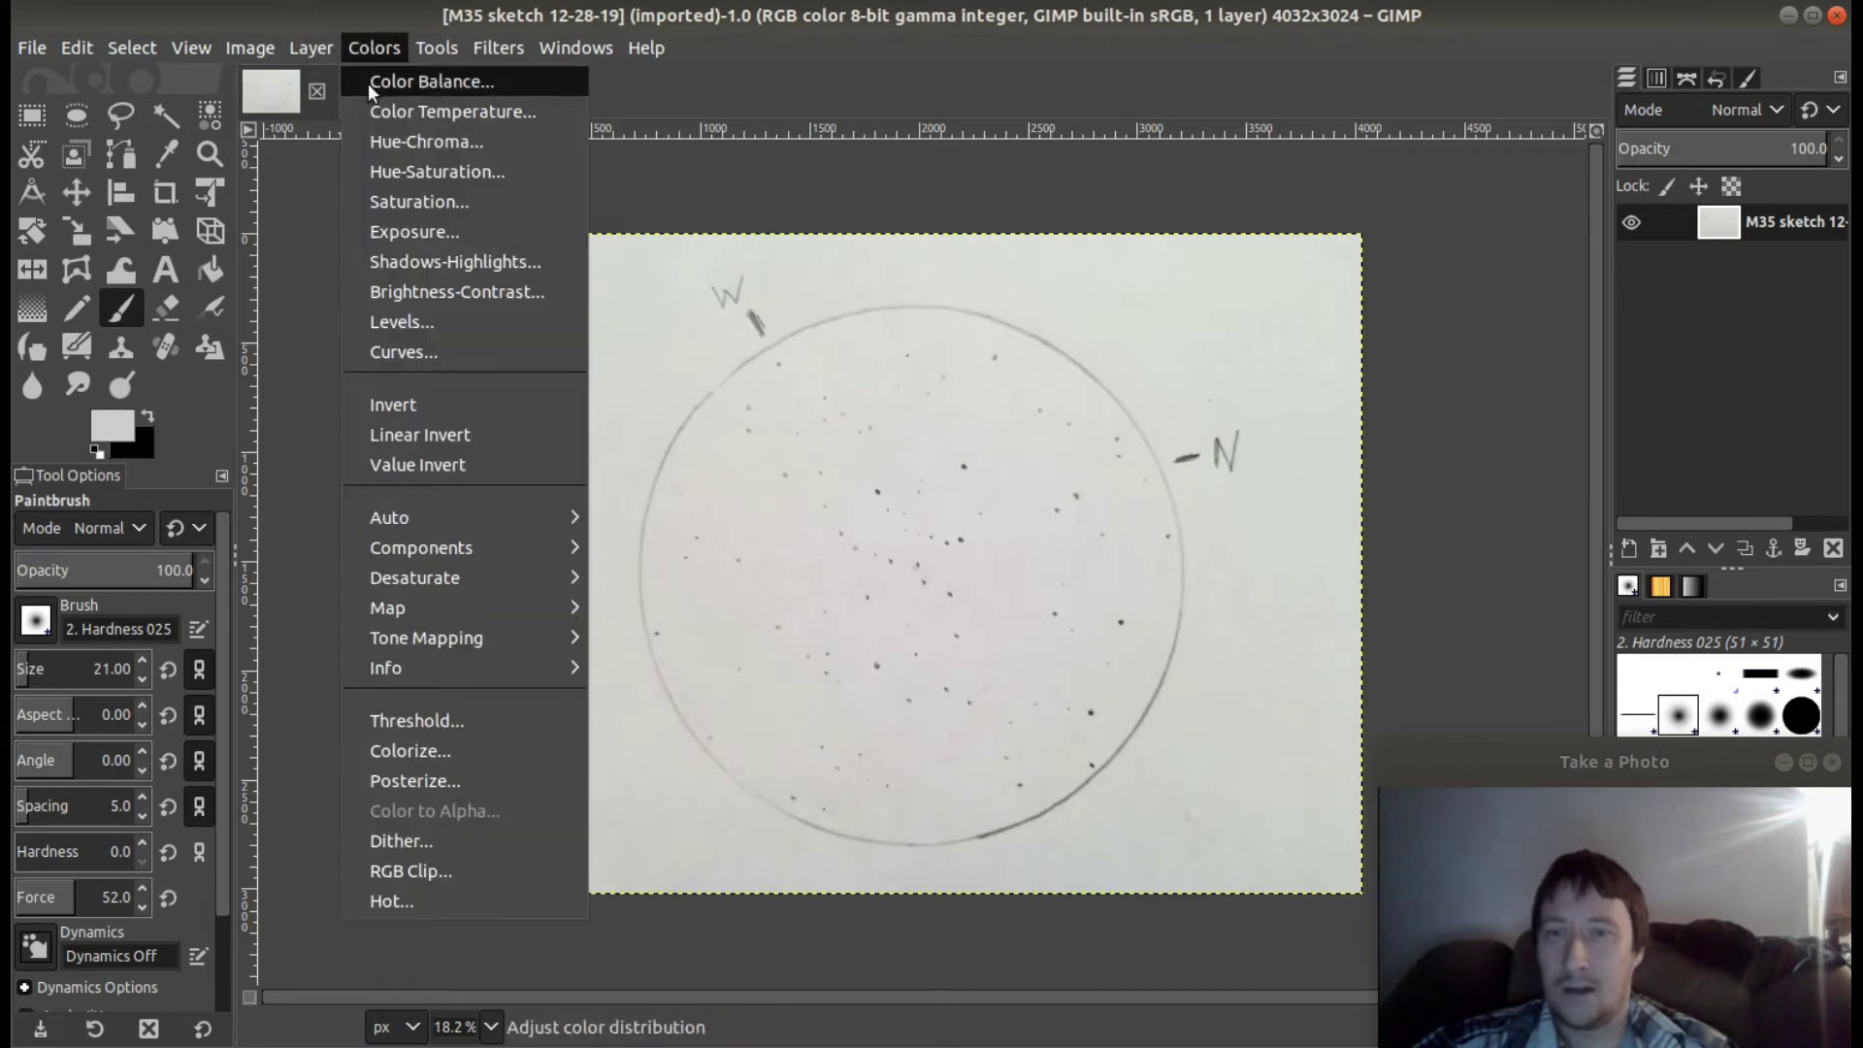
left_click(395, 405)
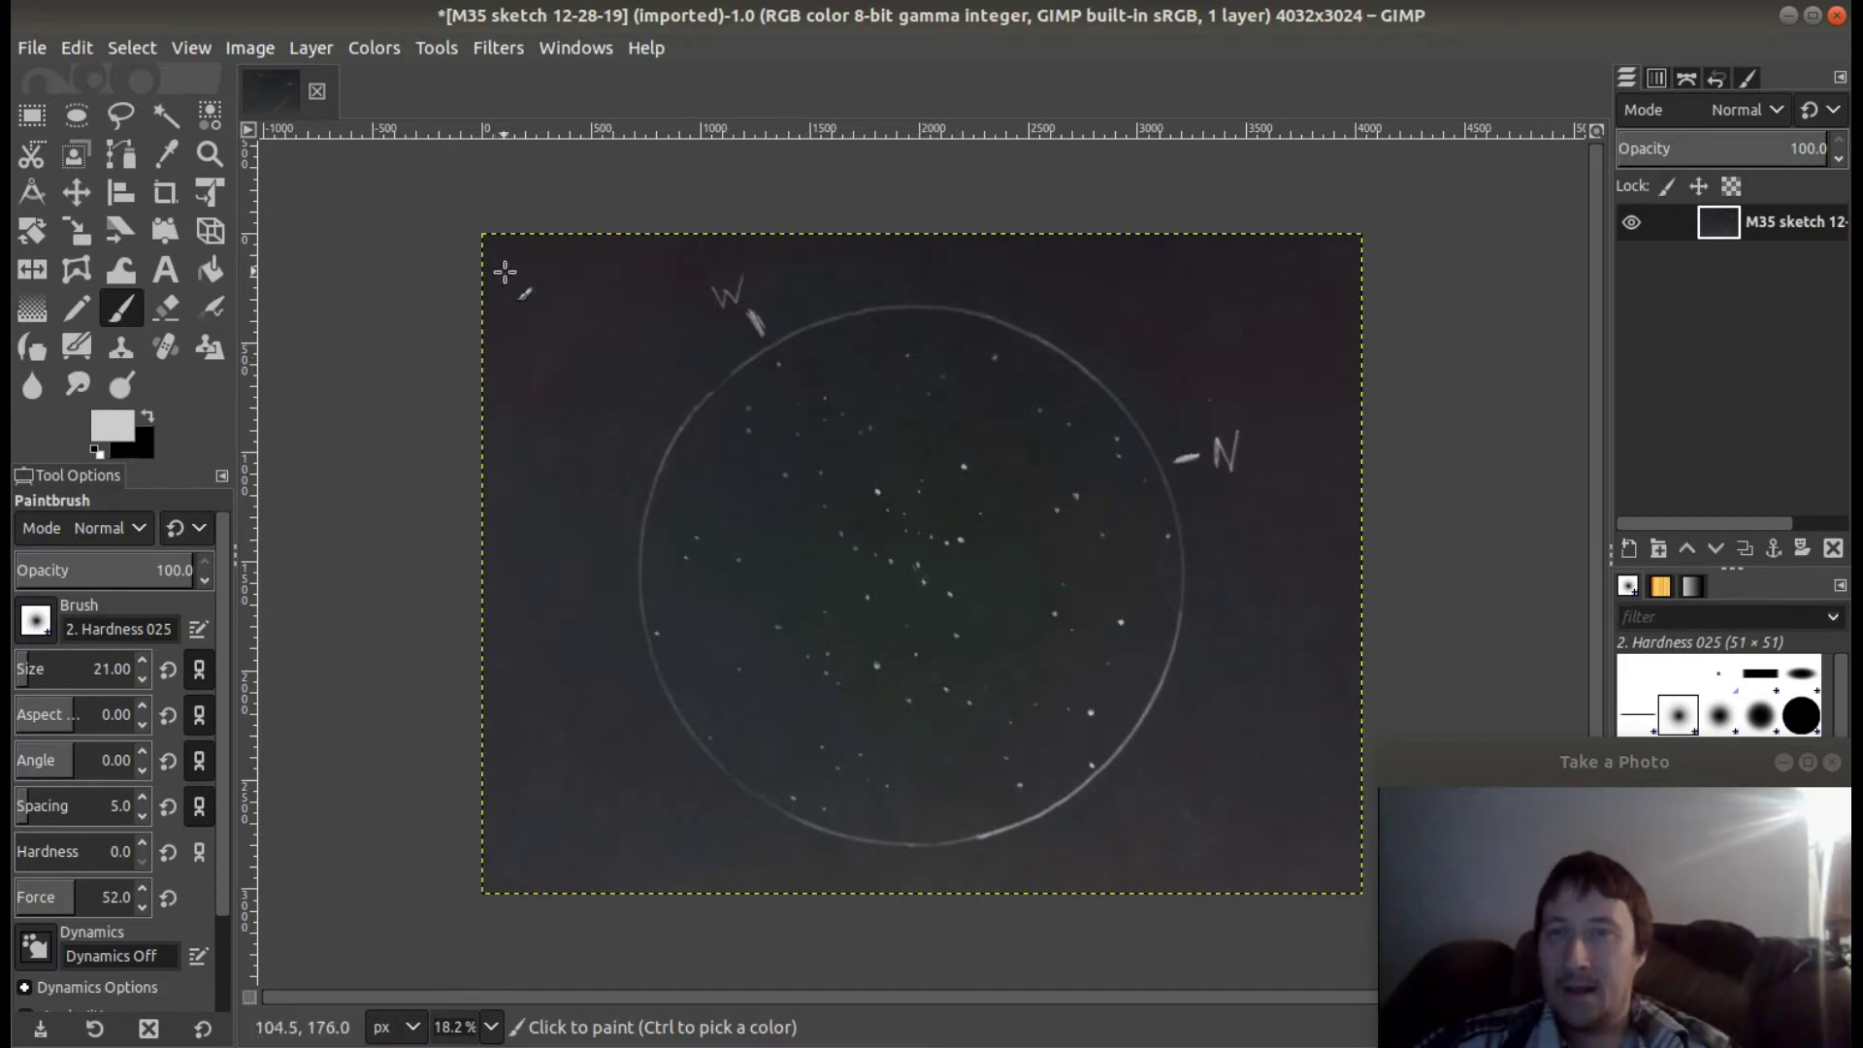
left_click(369, 48)
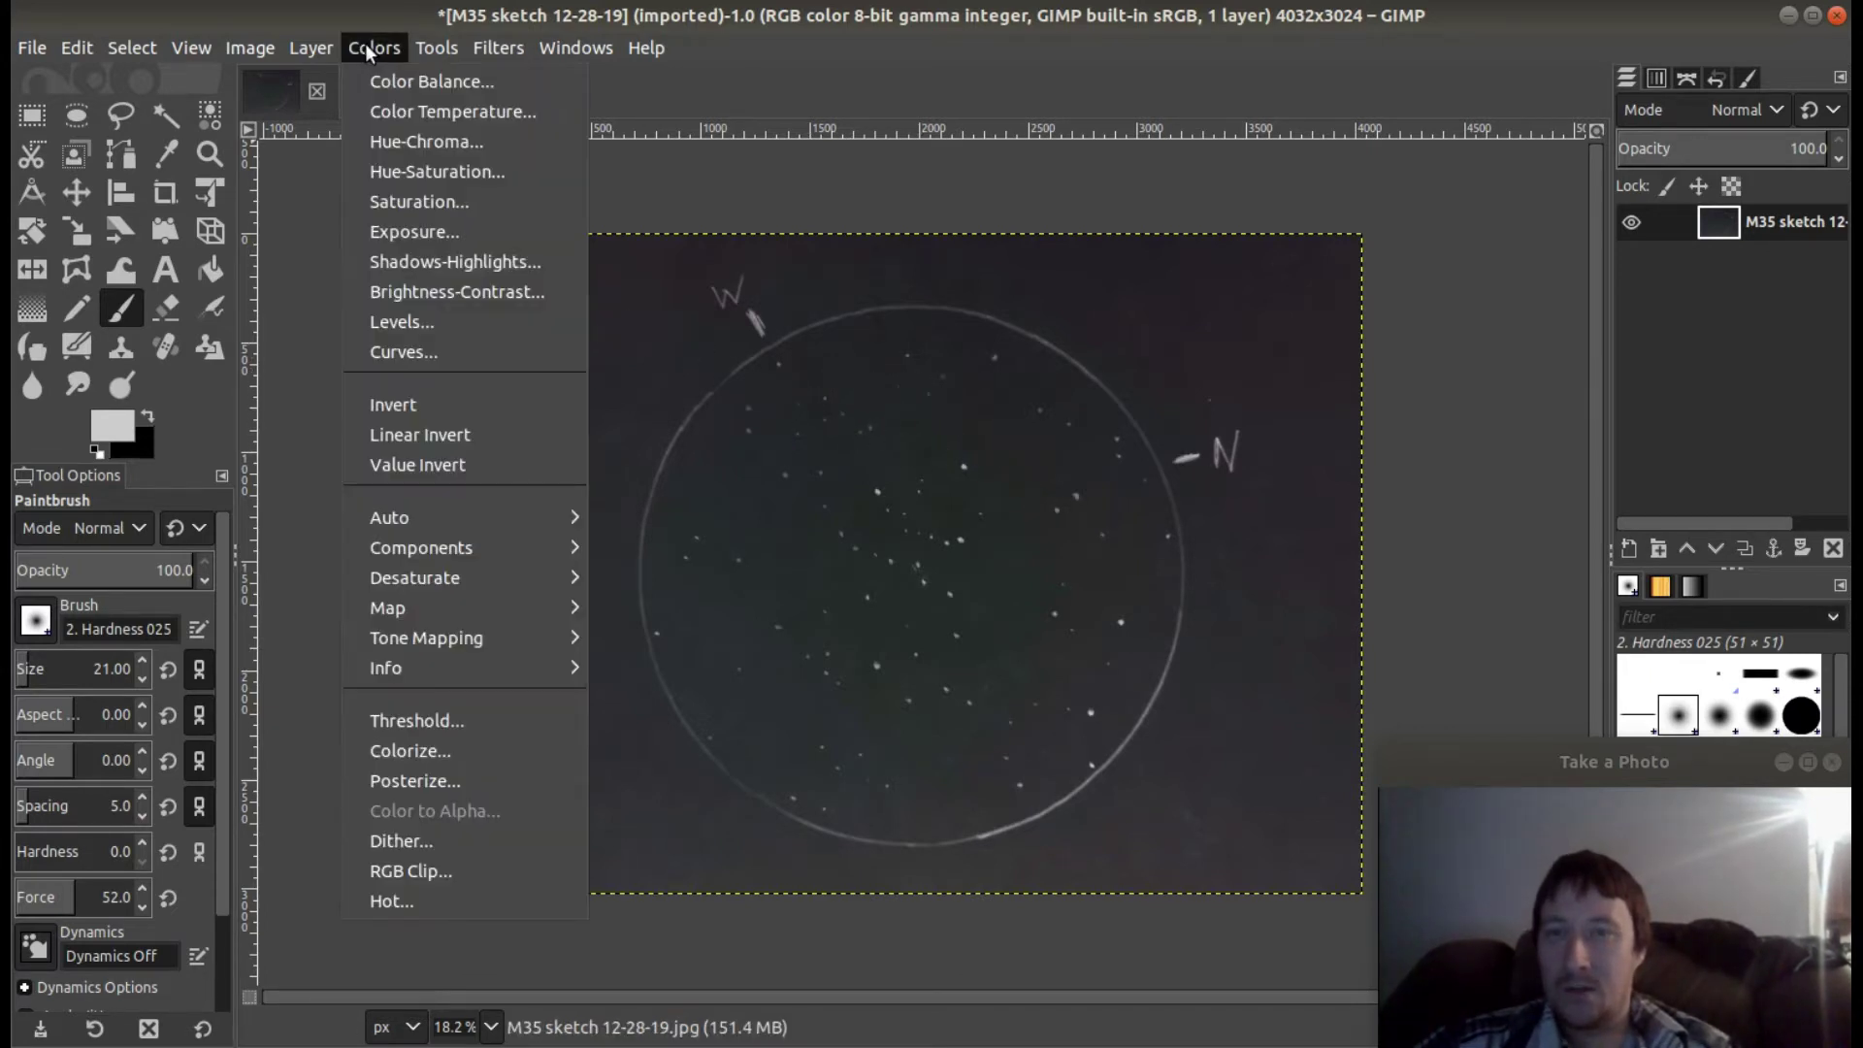
left_click(402, 201)
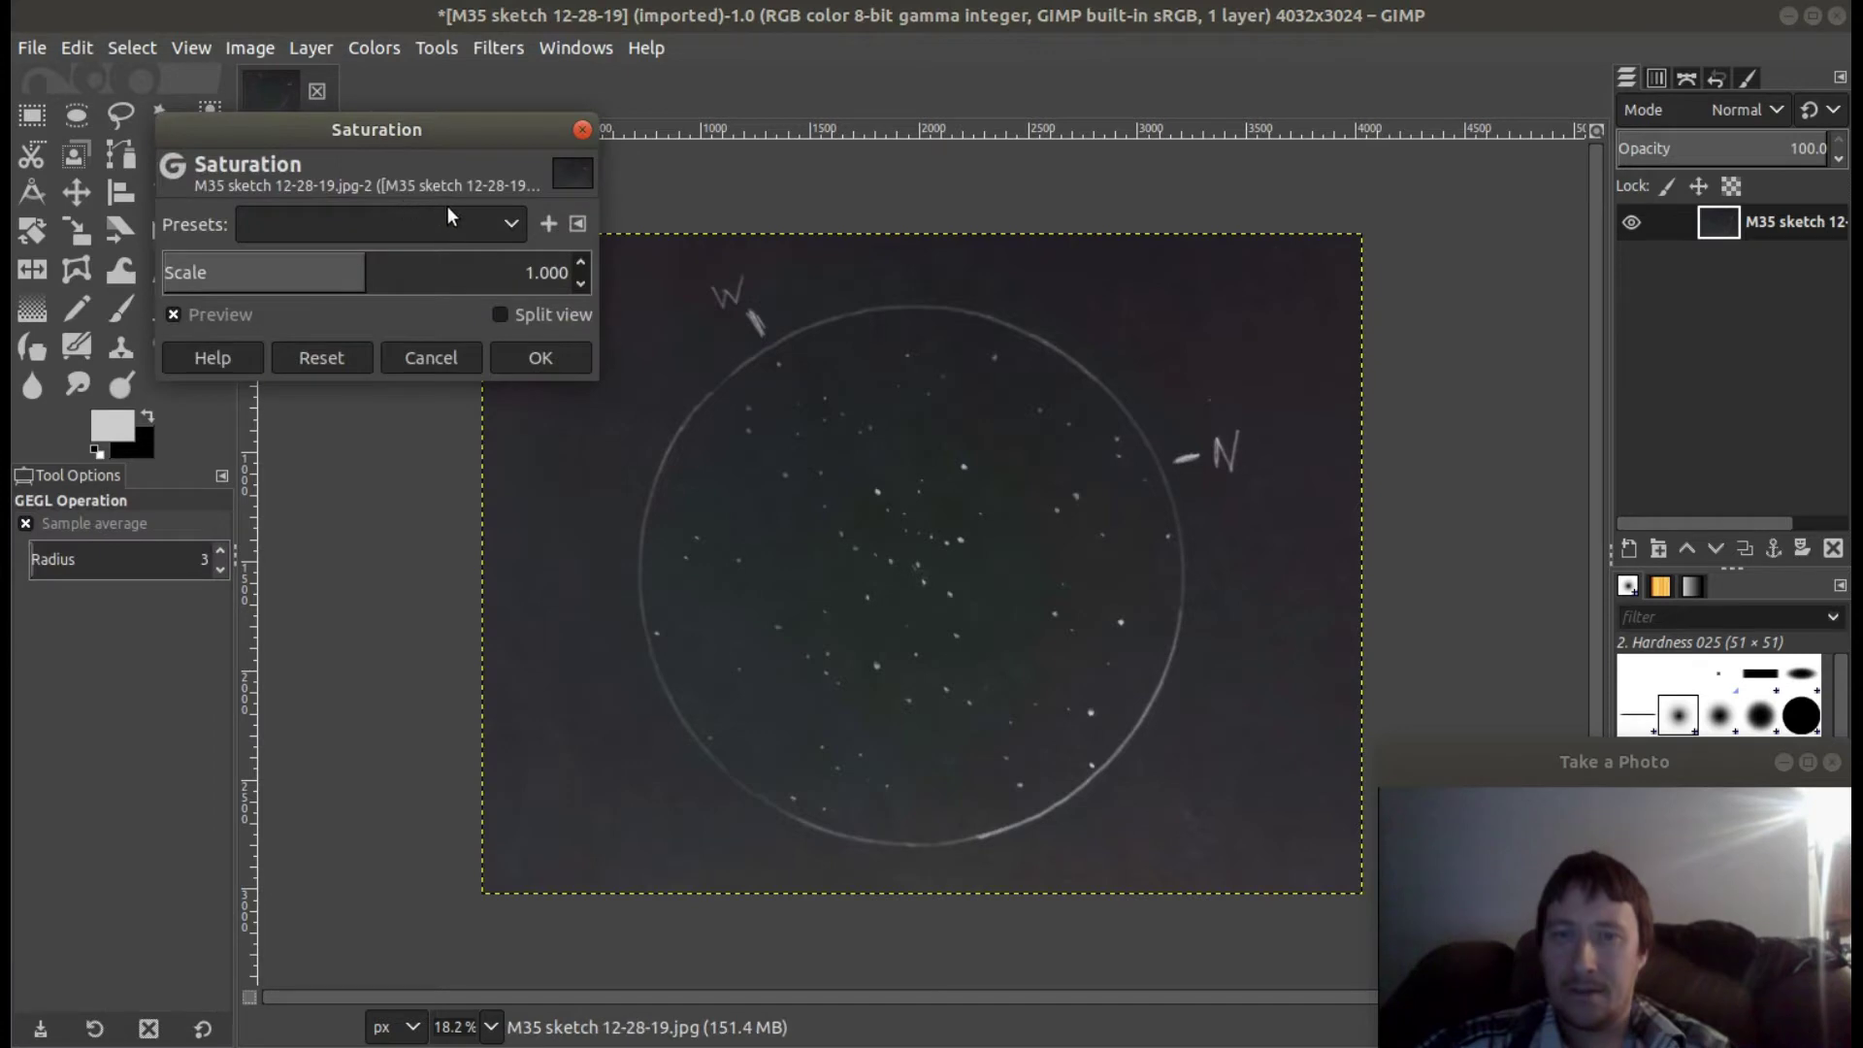
left_click_drag(369, 279, 120, 277)
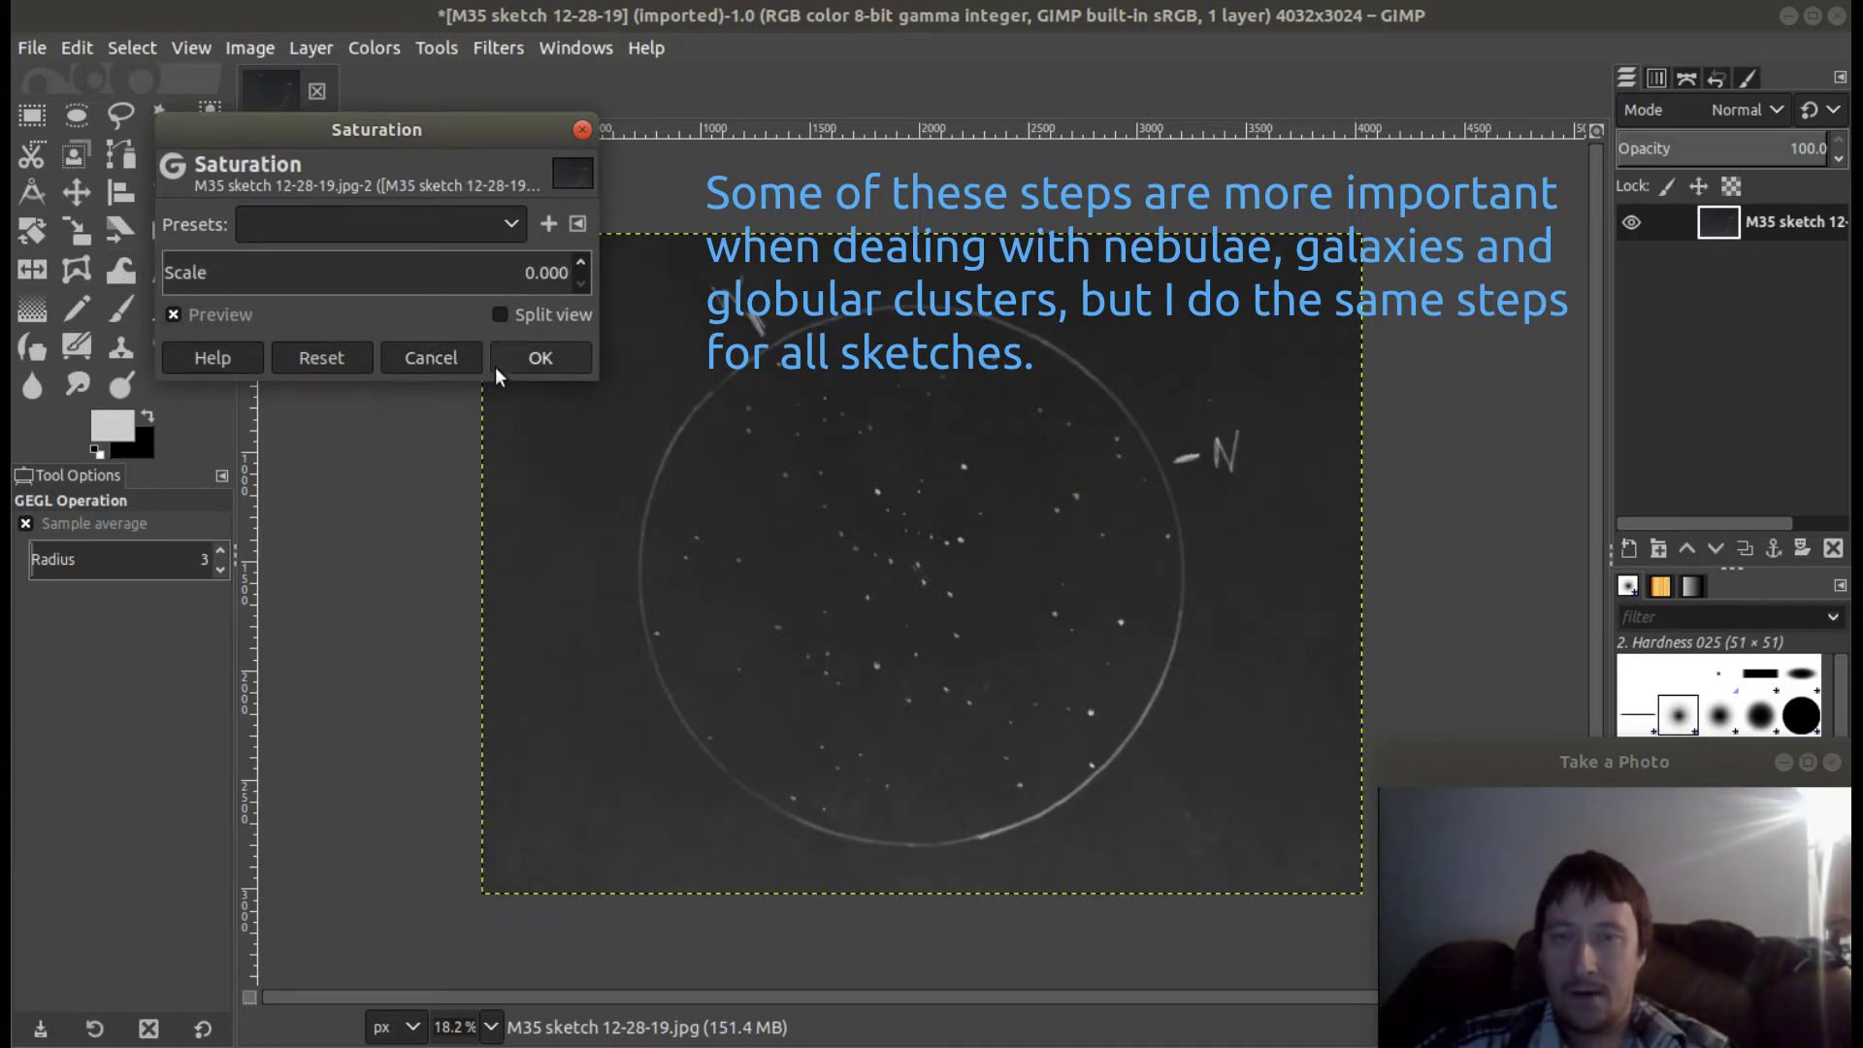
left_click(526, 359)
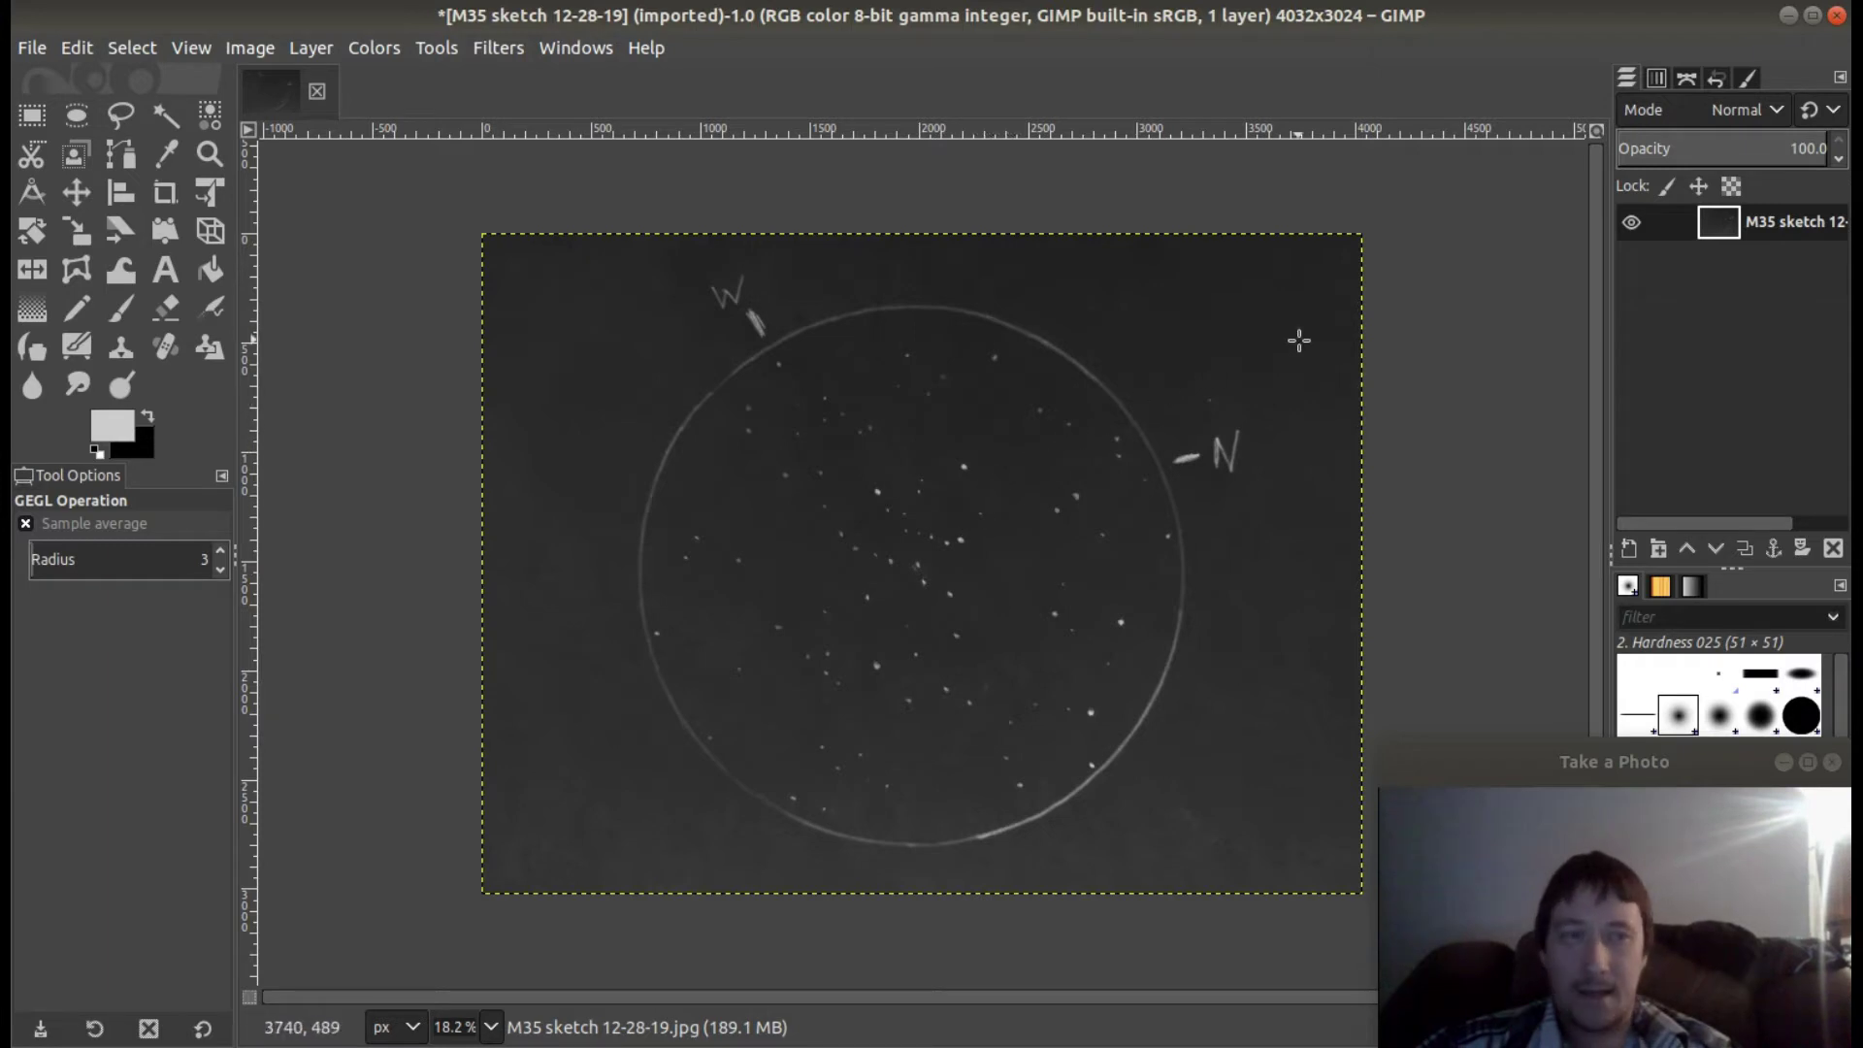
Create a new transparent layer named Eyepiece at the full image size of 4032 × 3024 px.
left_click(1630, 549)
left_click_drag(1468, 241, 965, 147)
type("Eyepiece")
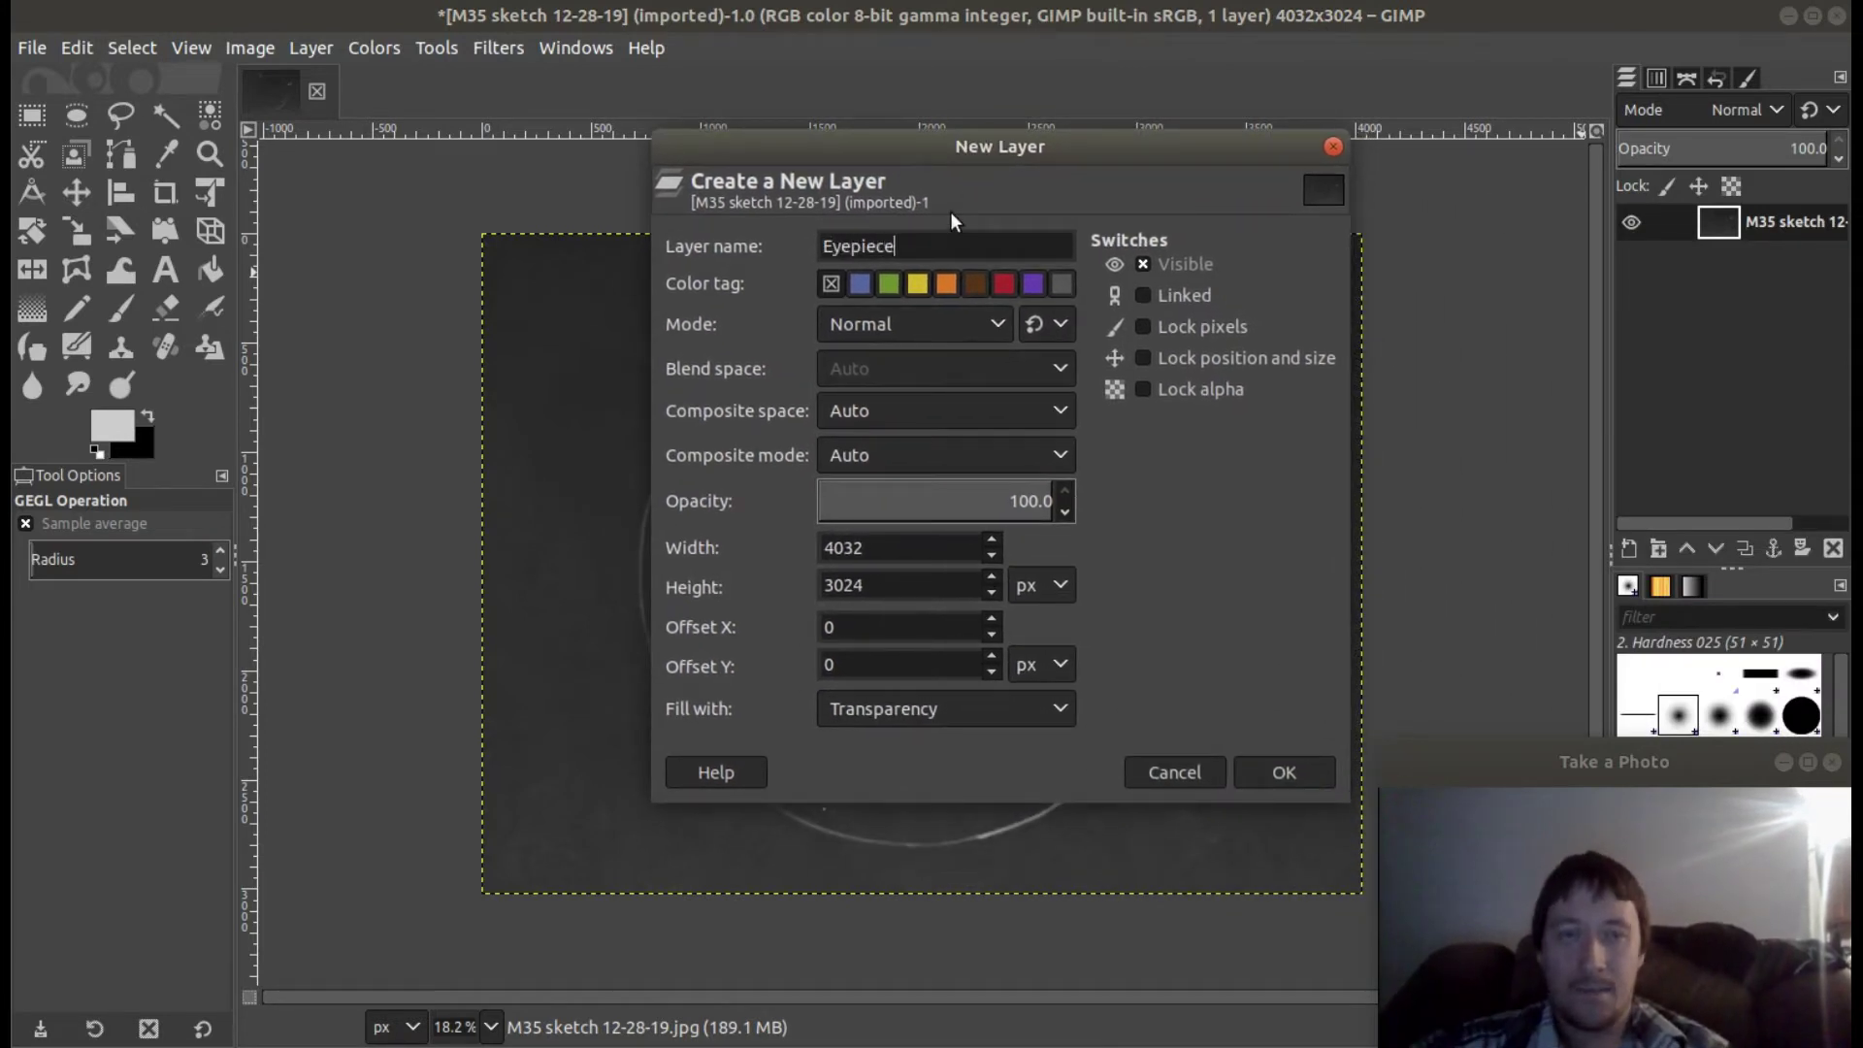
left_click(1285, 774)
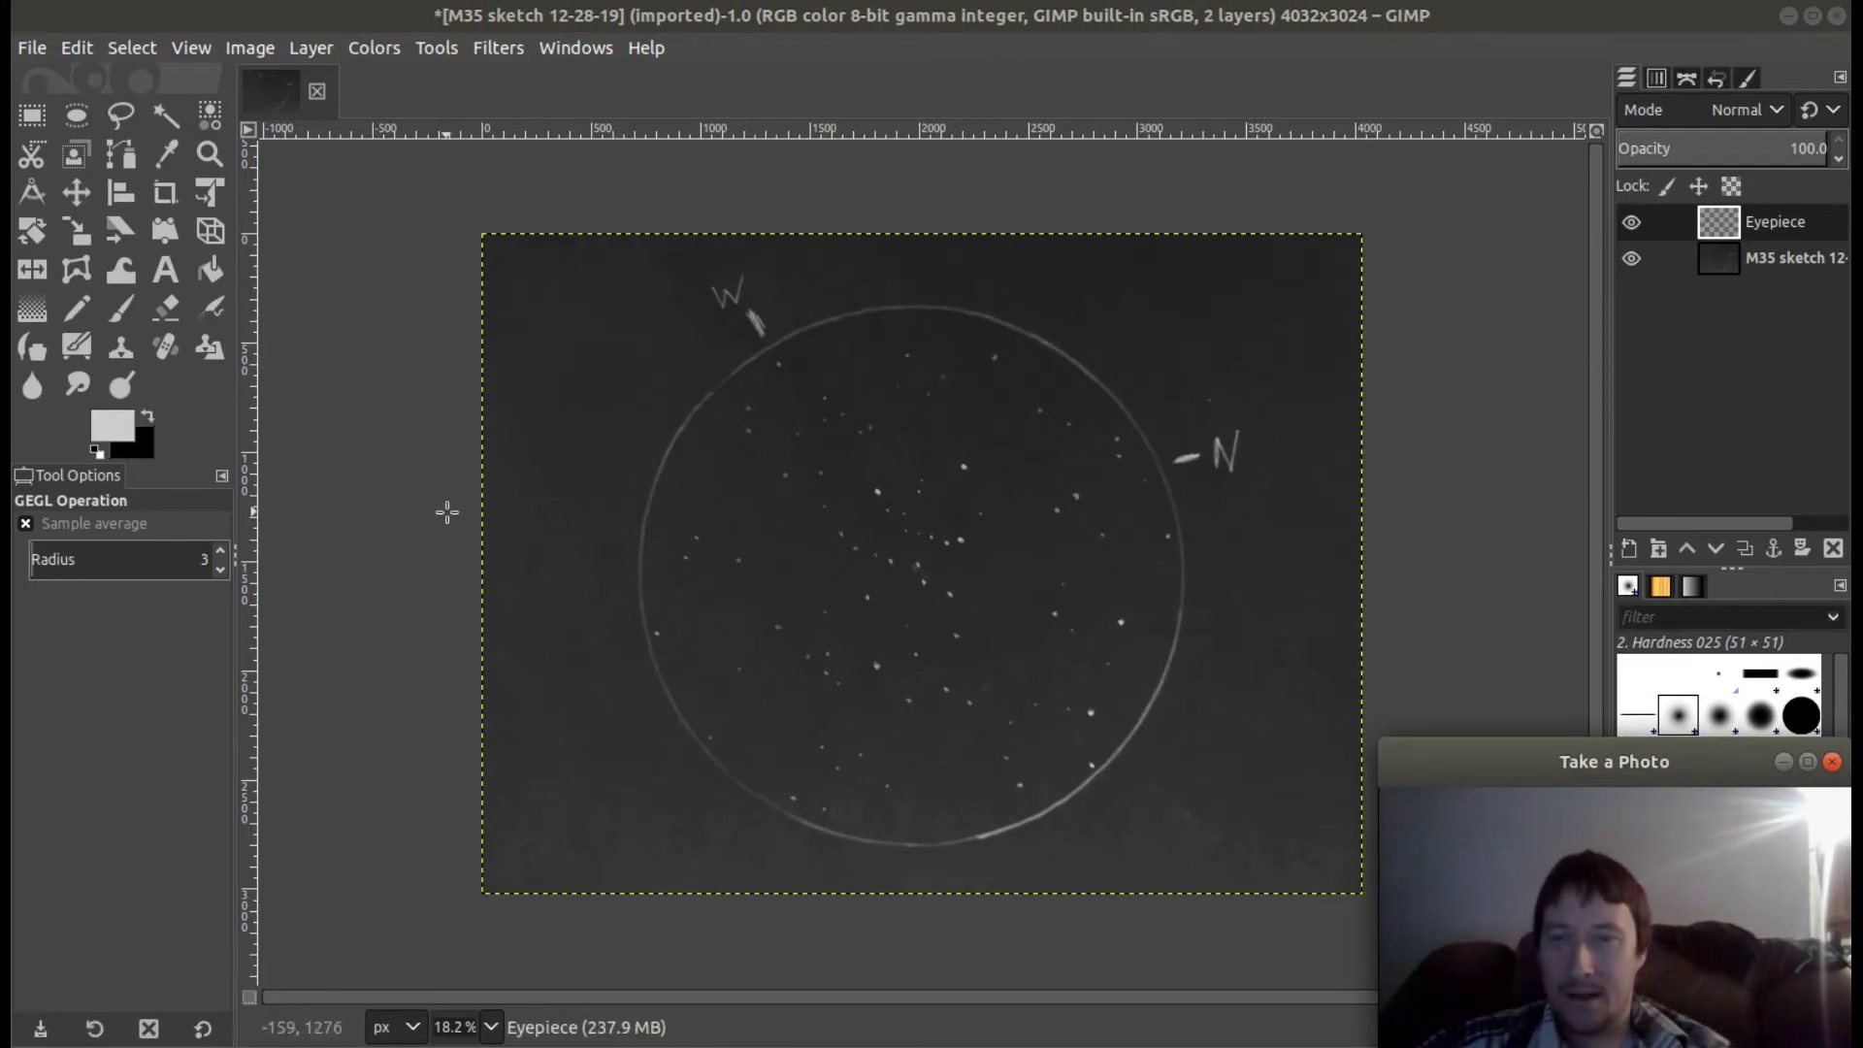
Fit an ellipse selection of about 2453 × 2432 px to the sketched eyepiece circle, and invert the selection.
left_click(78, 116)
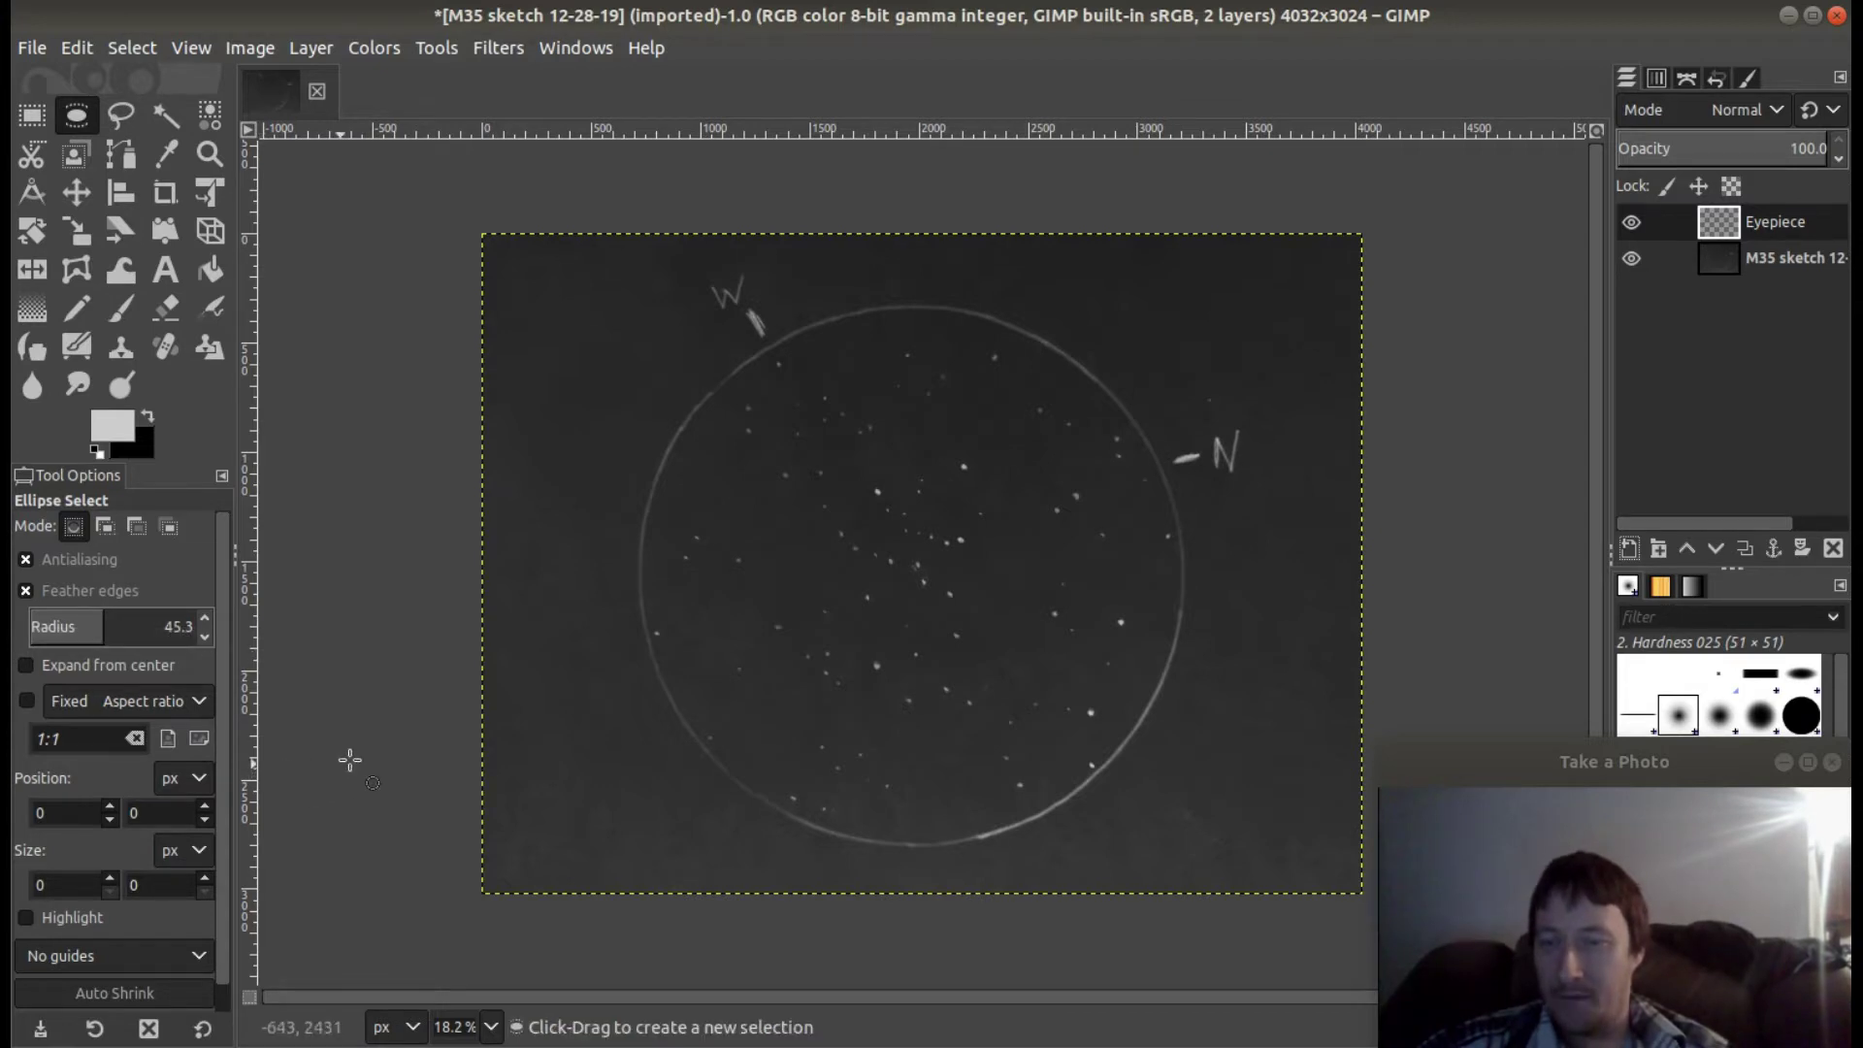
left_click_drag(701, 321, 1179, 820)
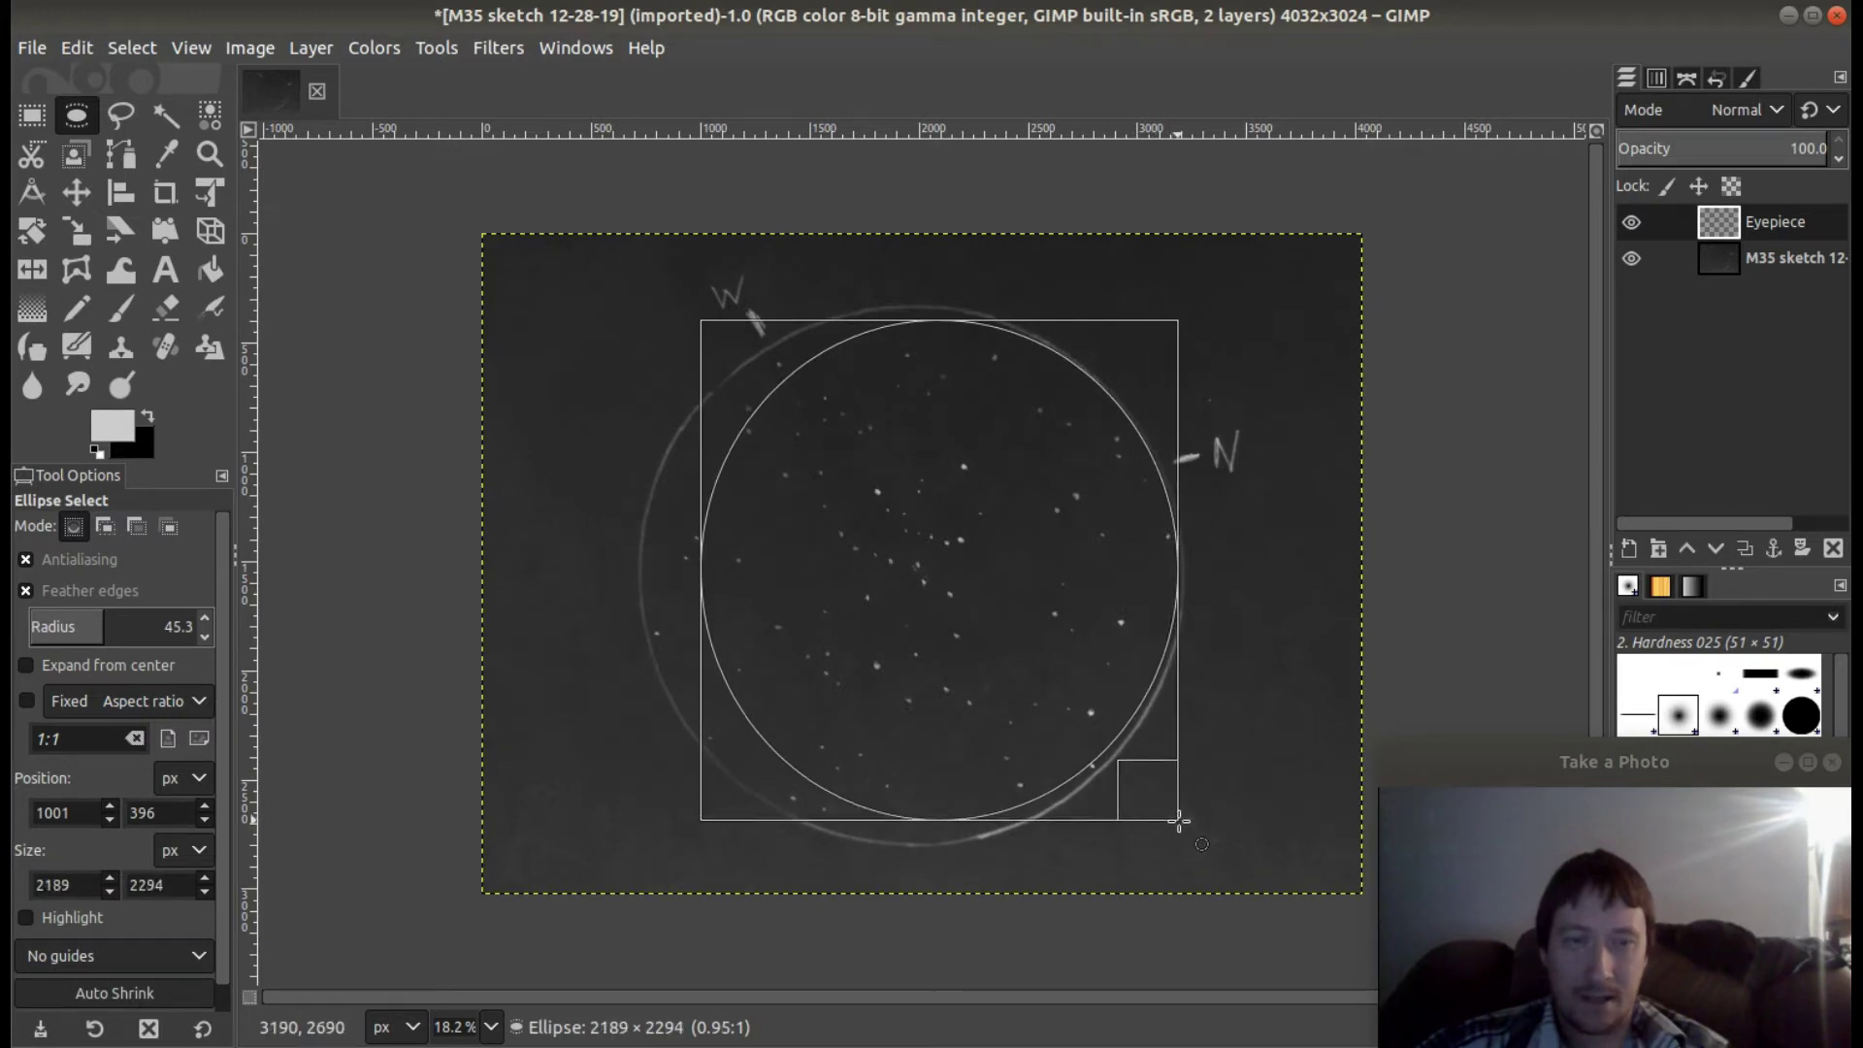
left_click_drag(730, 550, 674, 556)
left_click_drag(905, 351, 903, 341)
left_click_drag(890, 788, 890, 804)
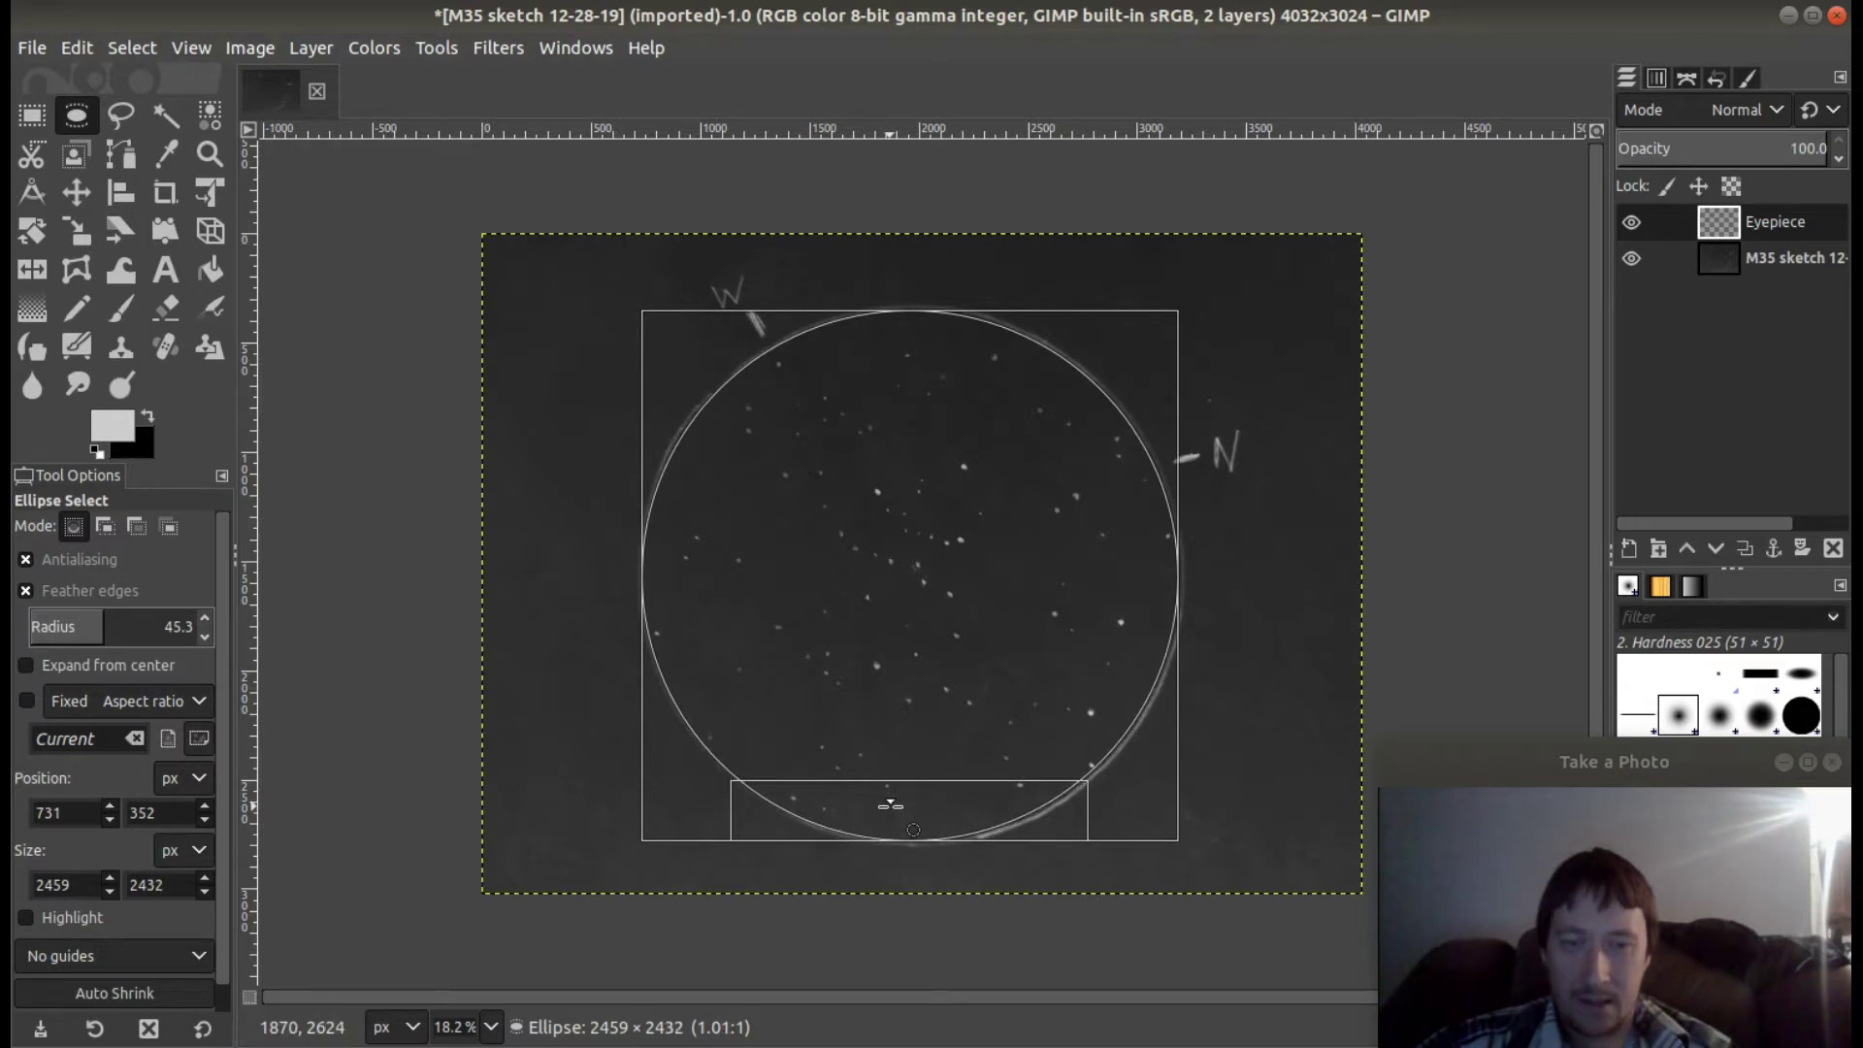
left_click_drag(1157, 599, 1158, 599)
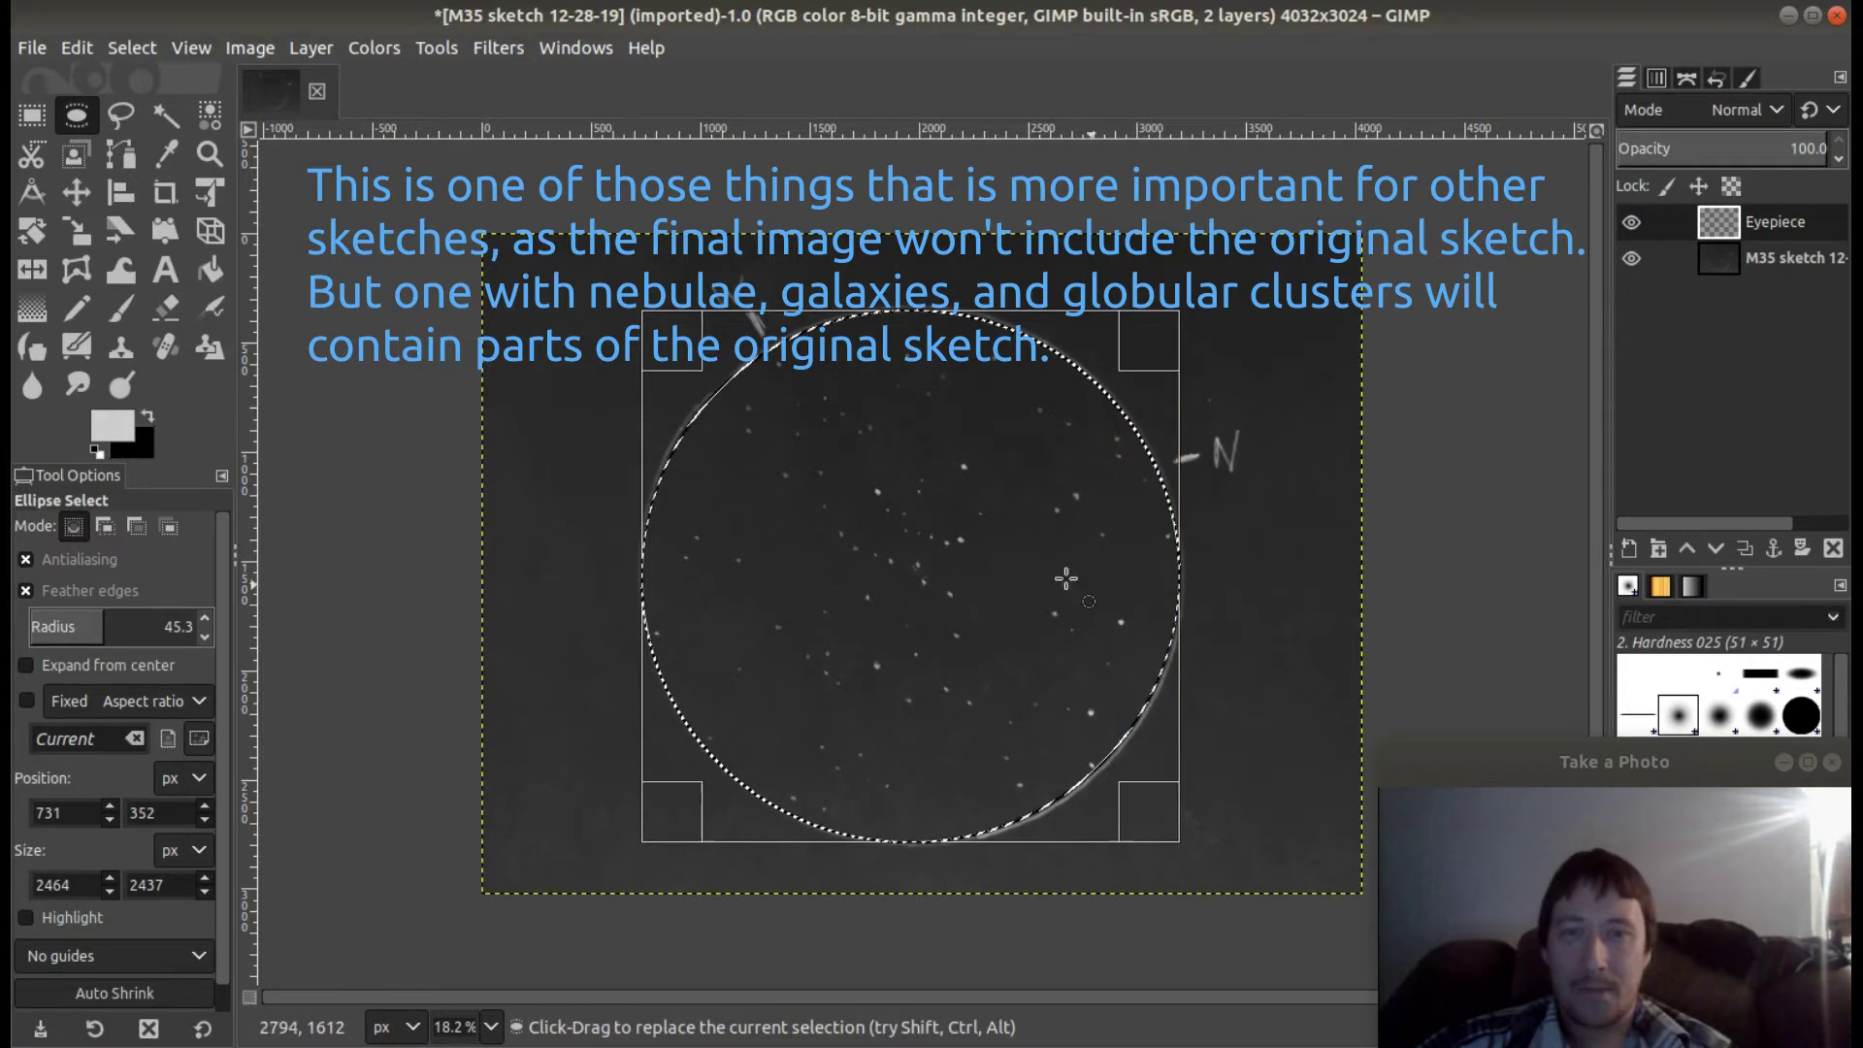
left_click_drag(666, 543, 709, 535)
left_click_drag(893, 356, 887, 353)
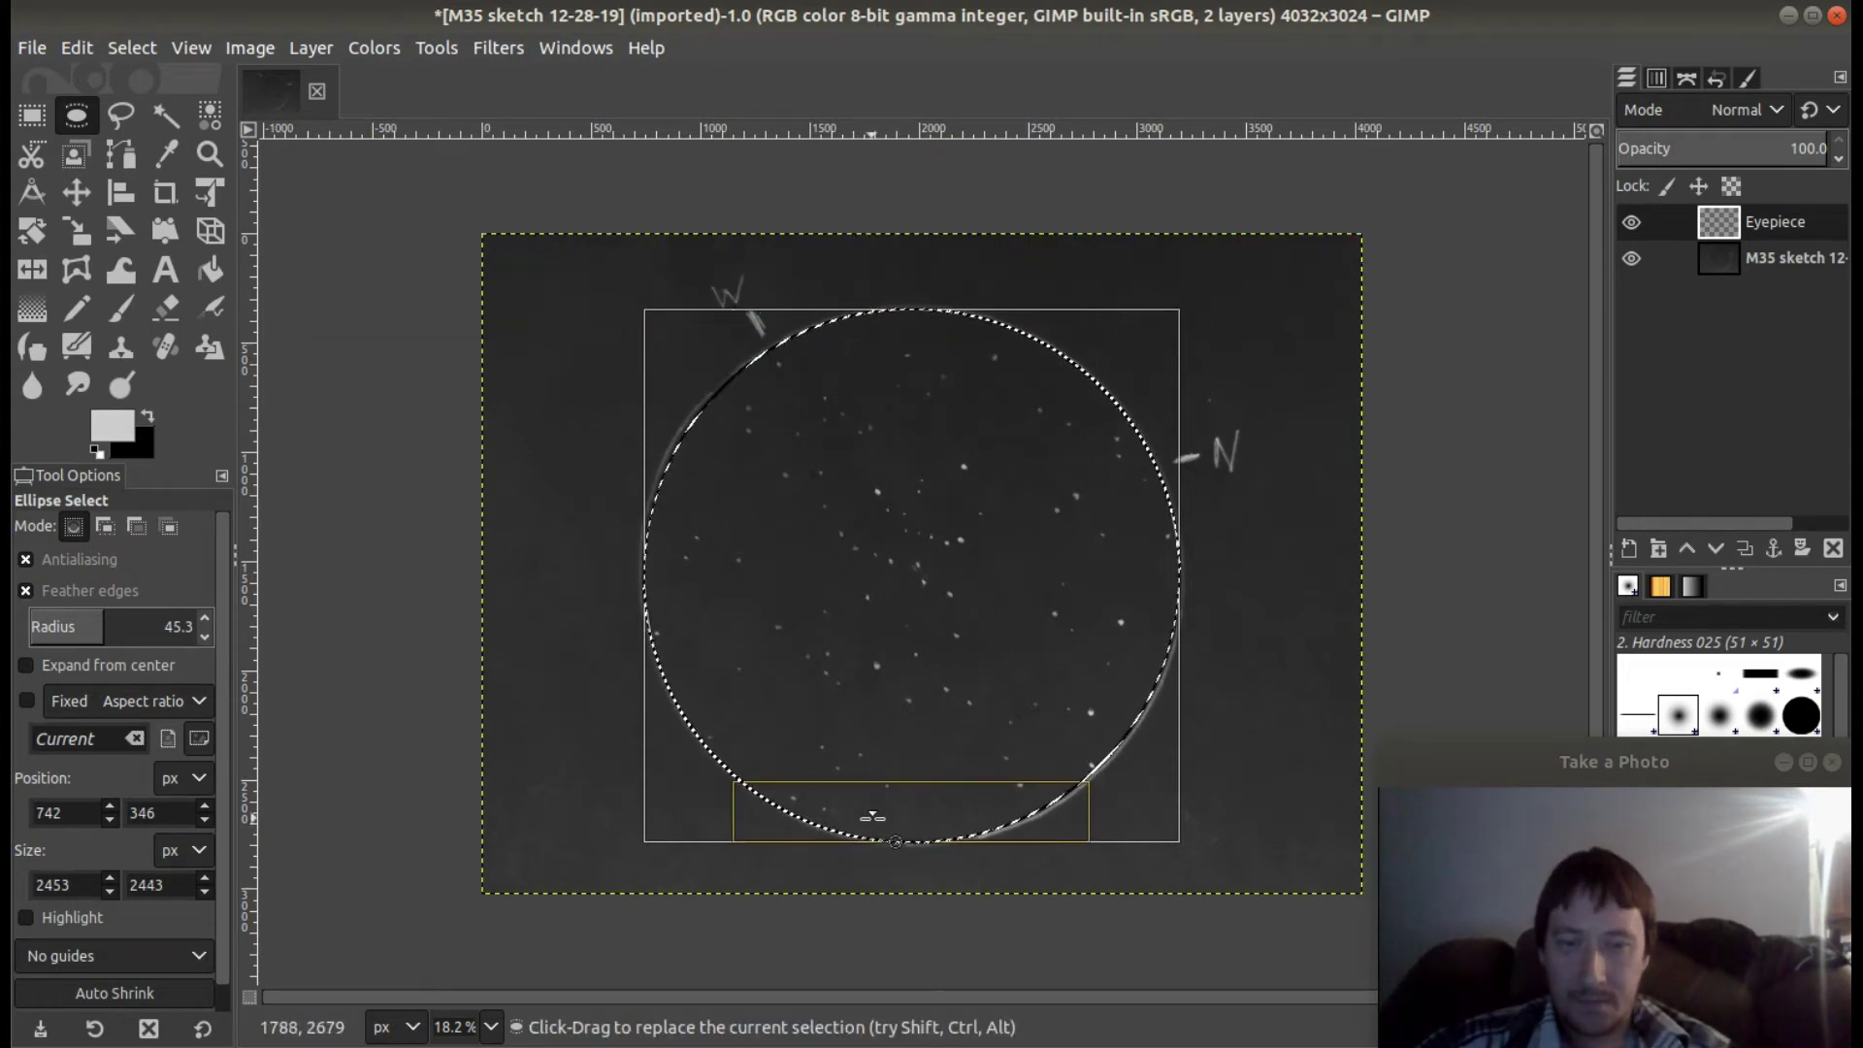
left_click_drag(871, 816, 874, 813)
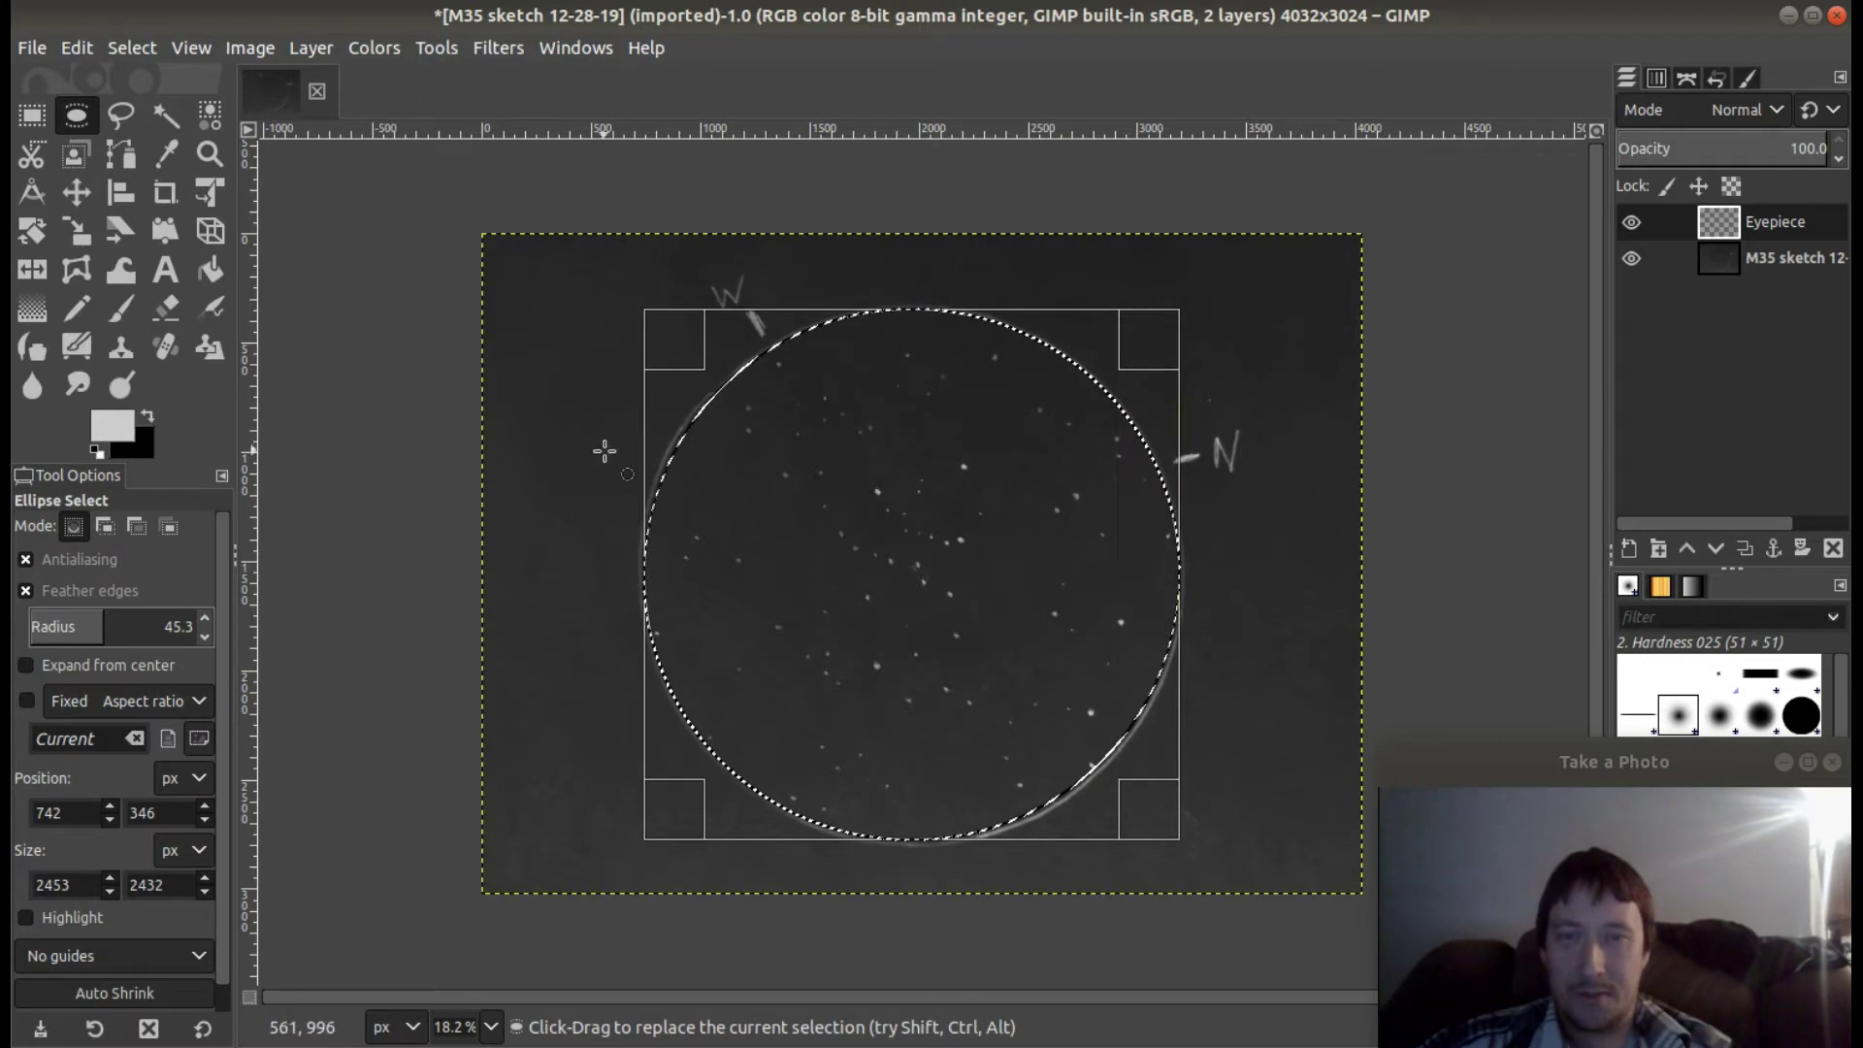
left_click(126, 49)
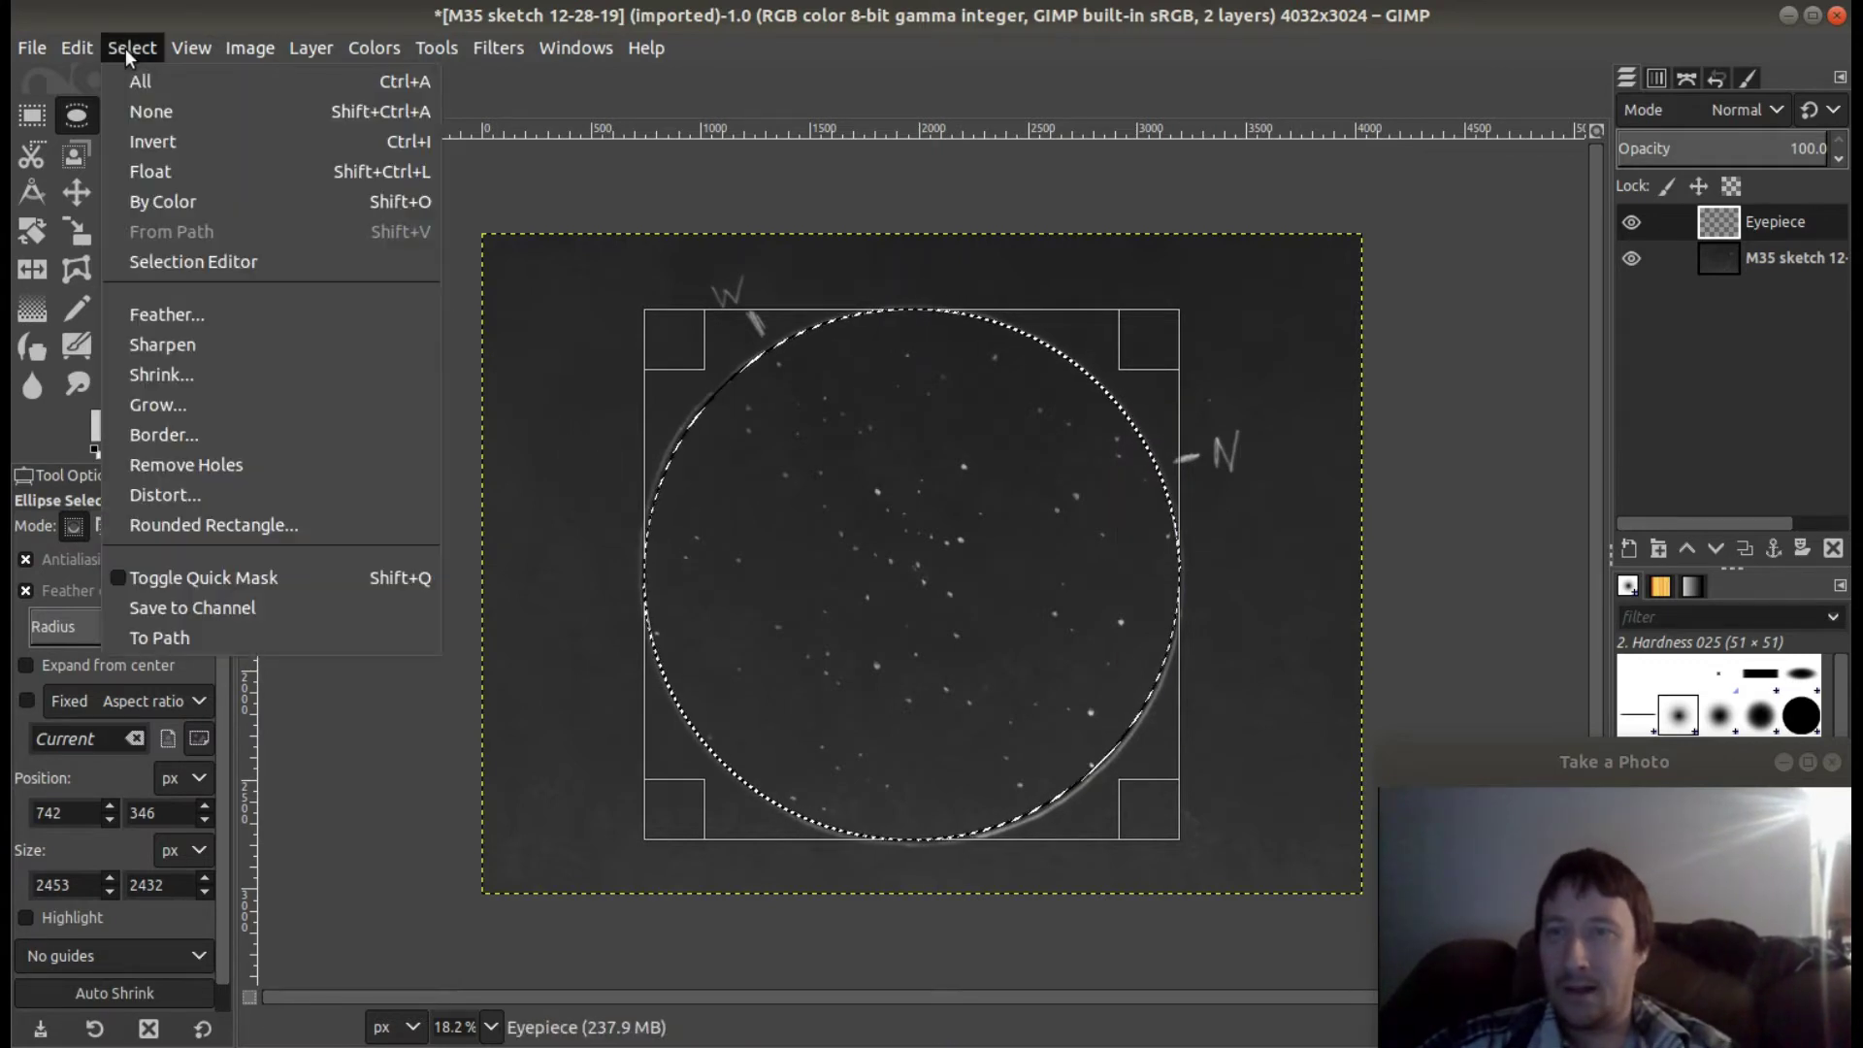
left_click(140, 142)
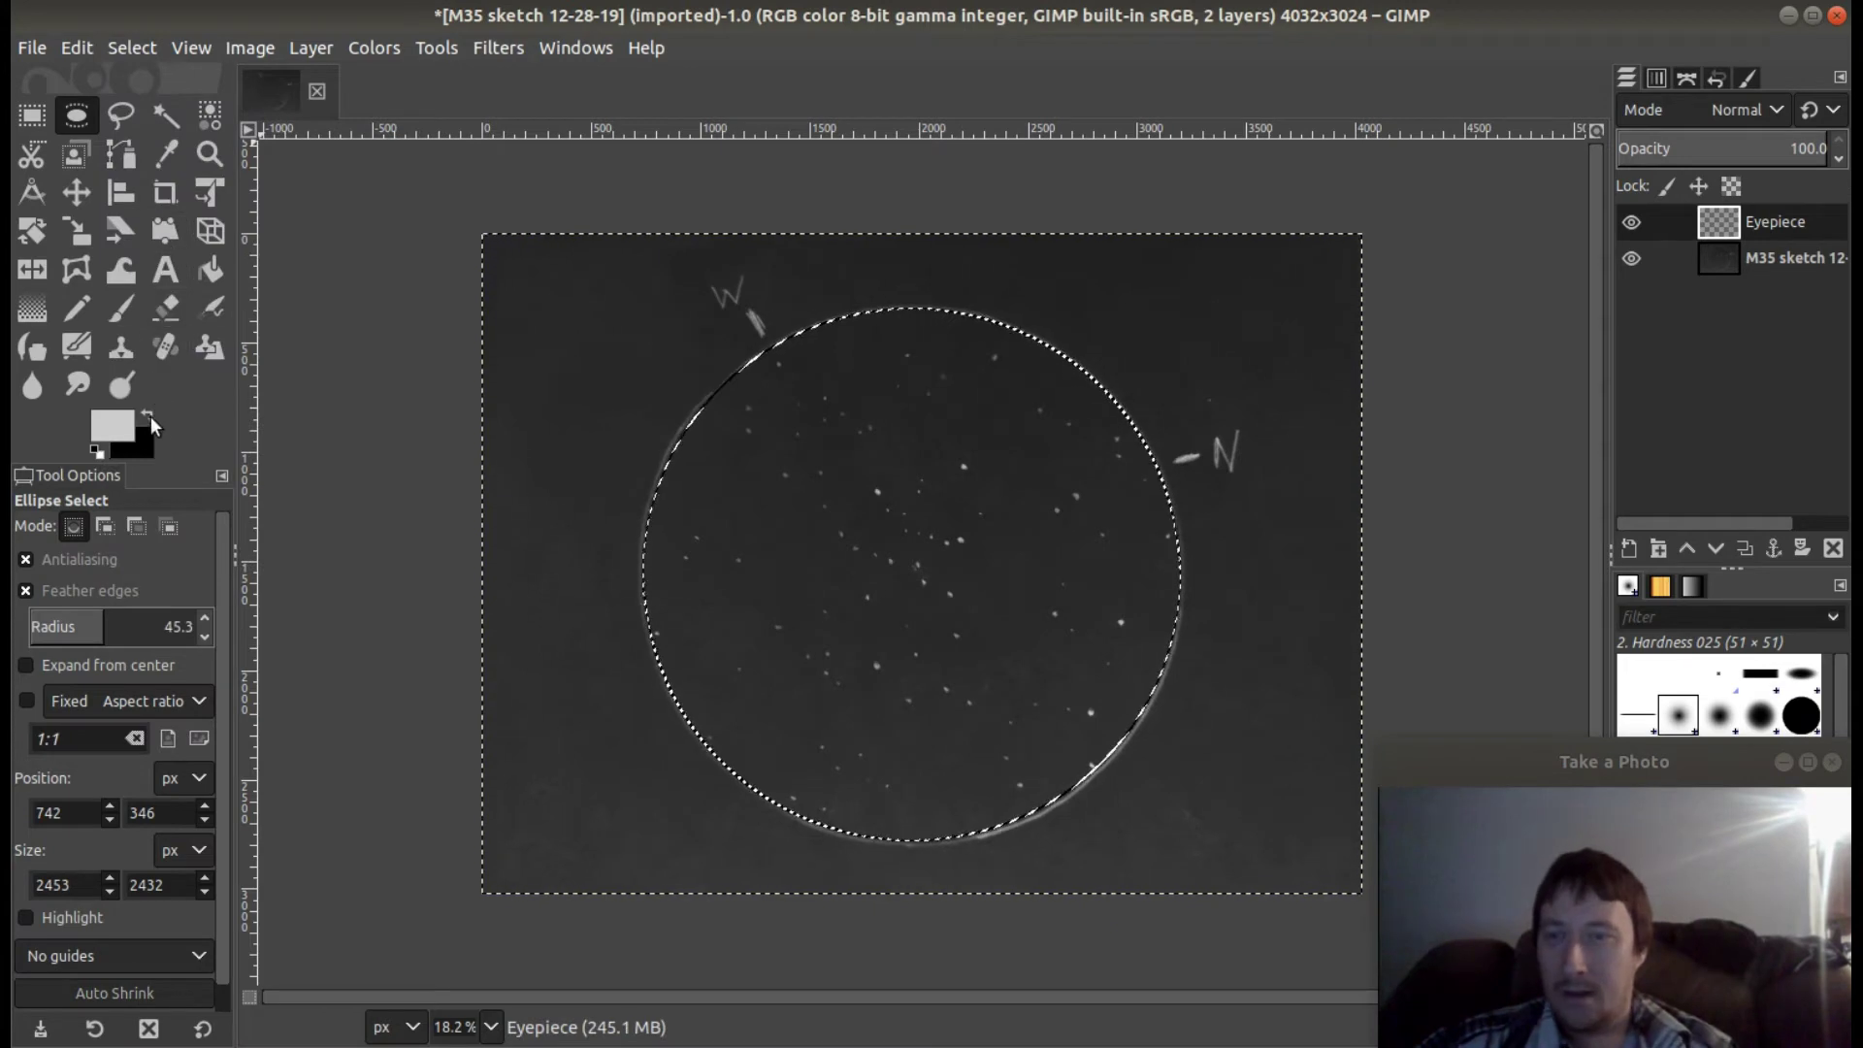
Fill the area outside the circle on the Eyepiece layer with black (000000) and clear the selection.
left_click(106, 428)
left_click(37, 318)
left_click(253, 429)
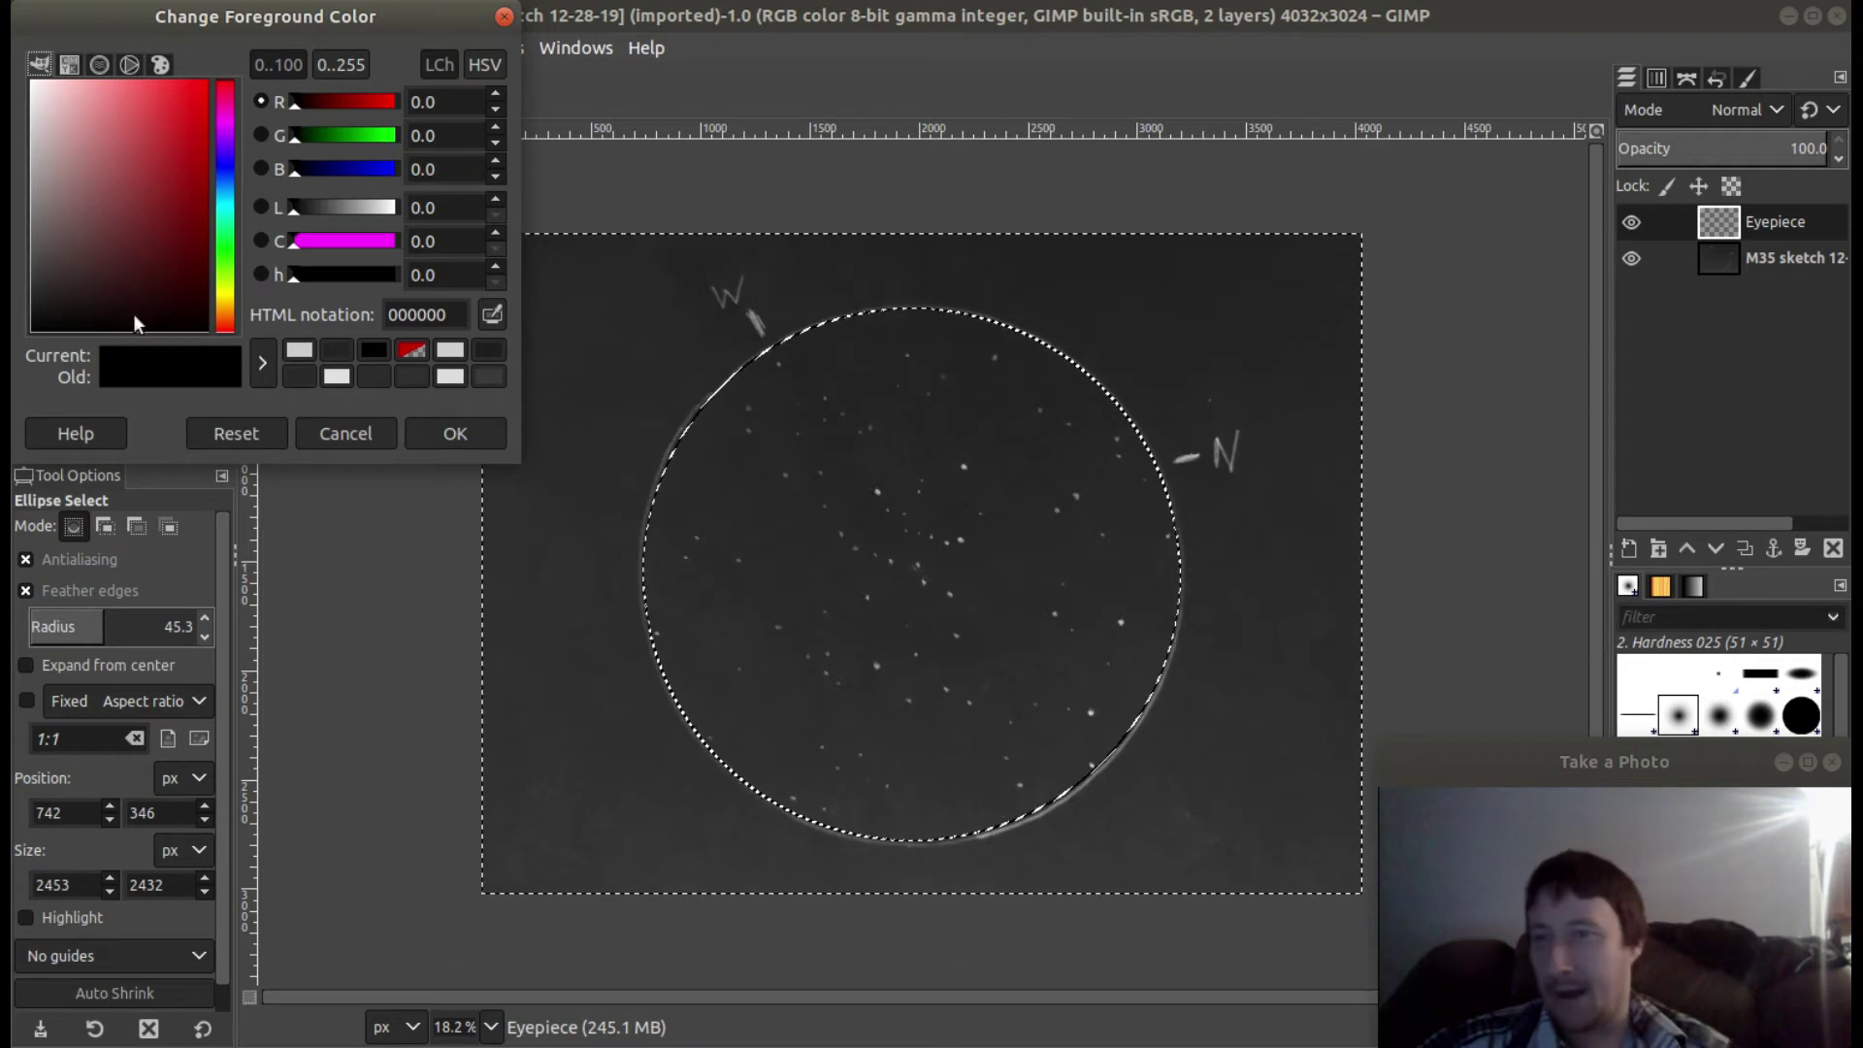
left_click(447, 433)
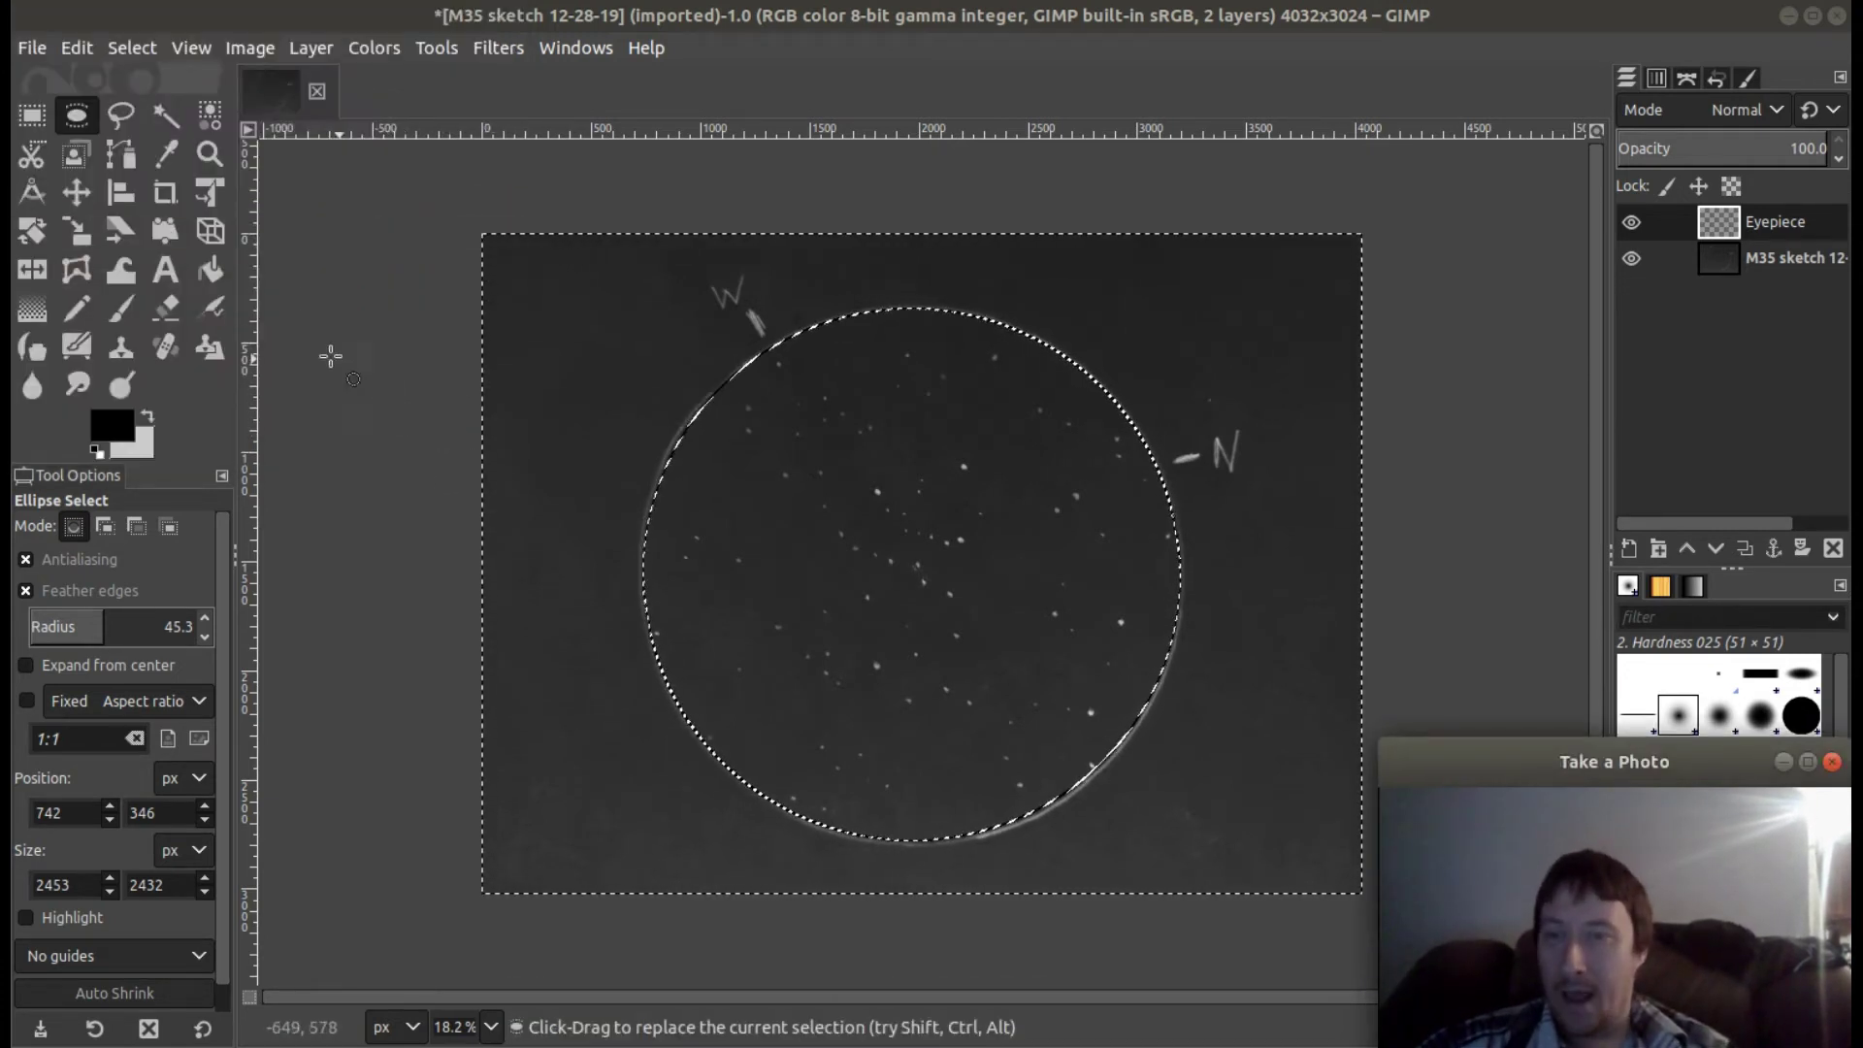
left_click(210, 272)
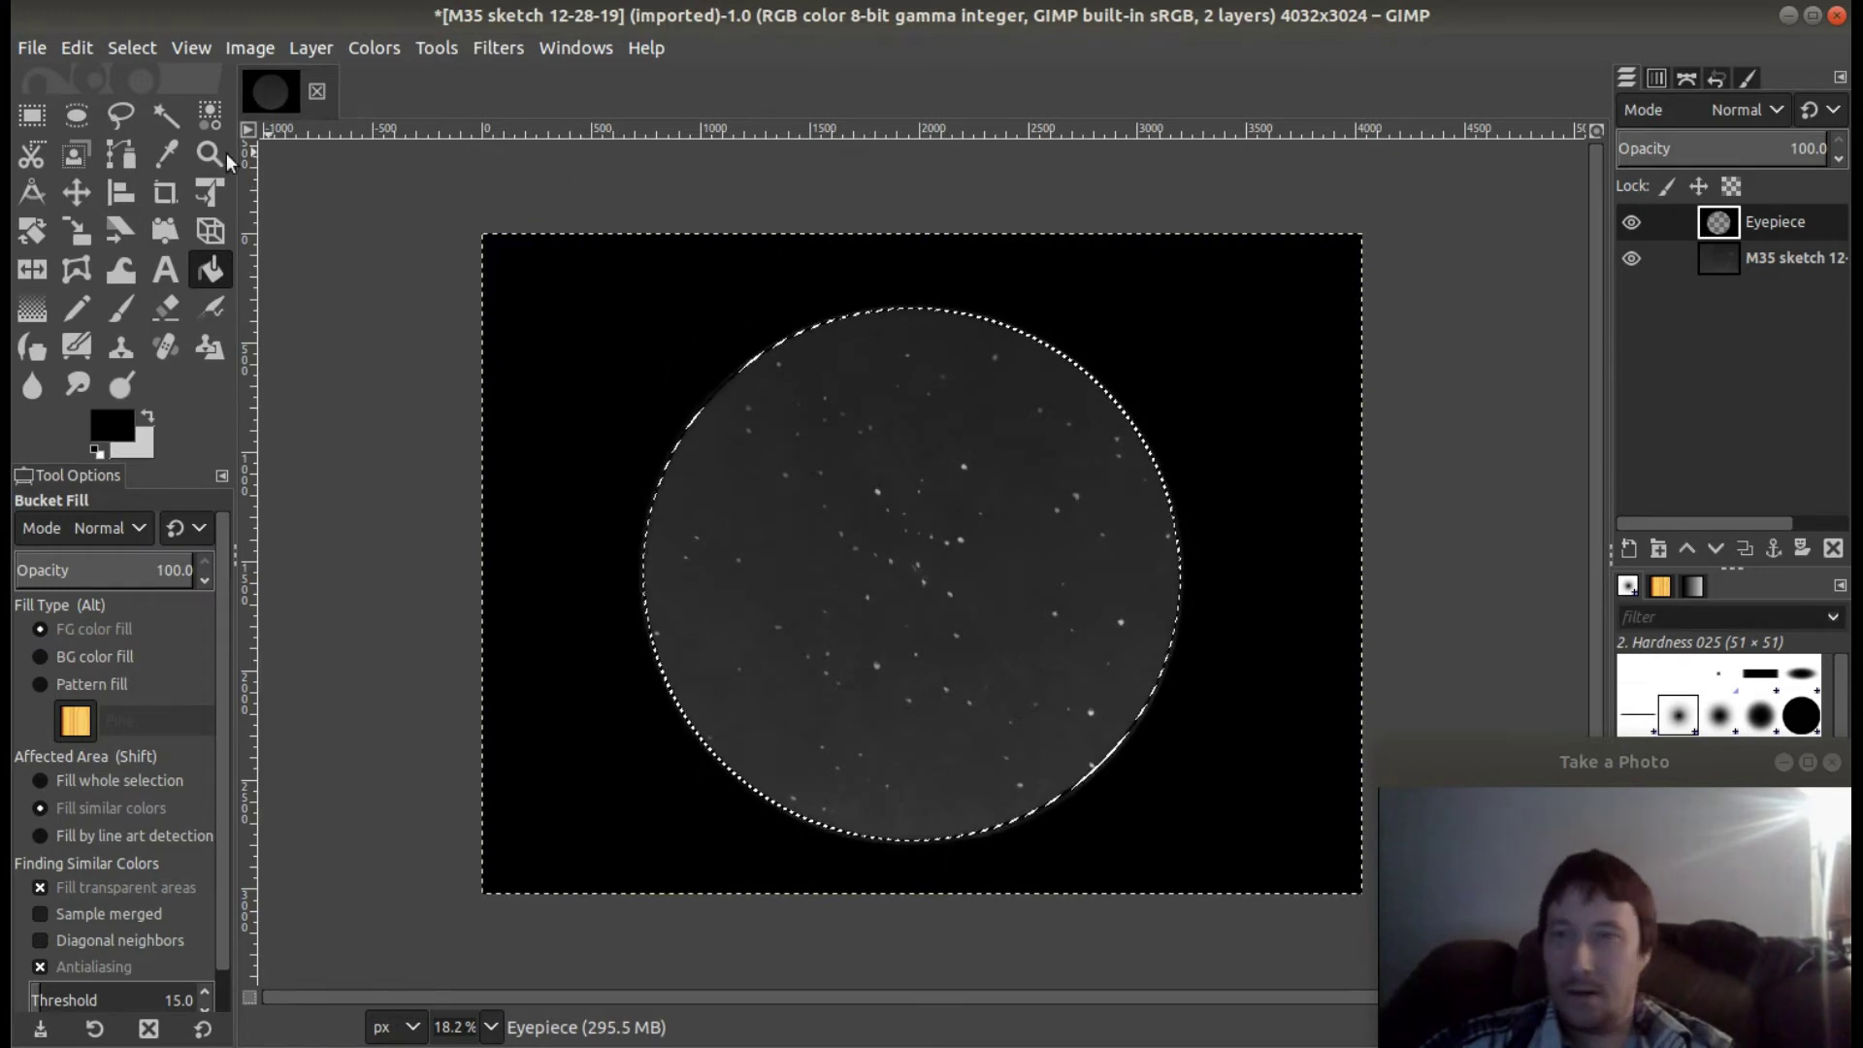
left_click(77, 115)
left_click(370, 322)
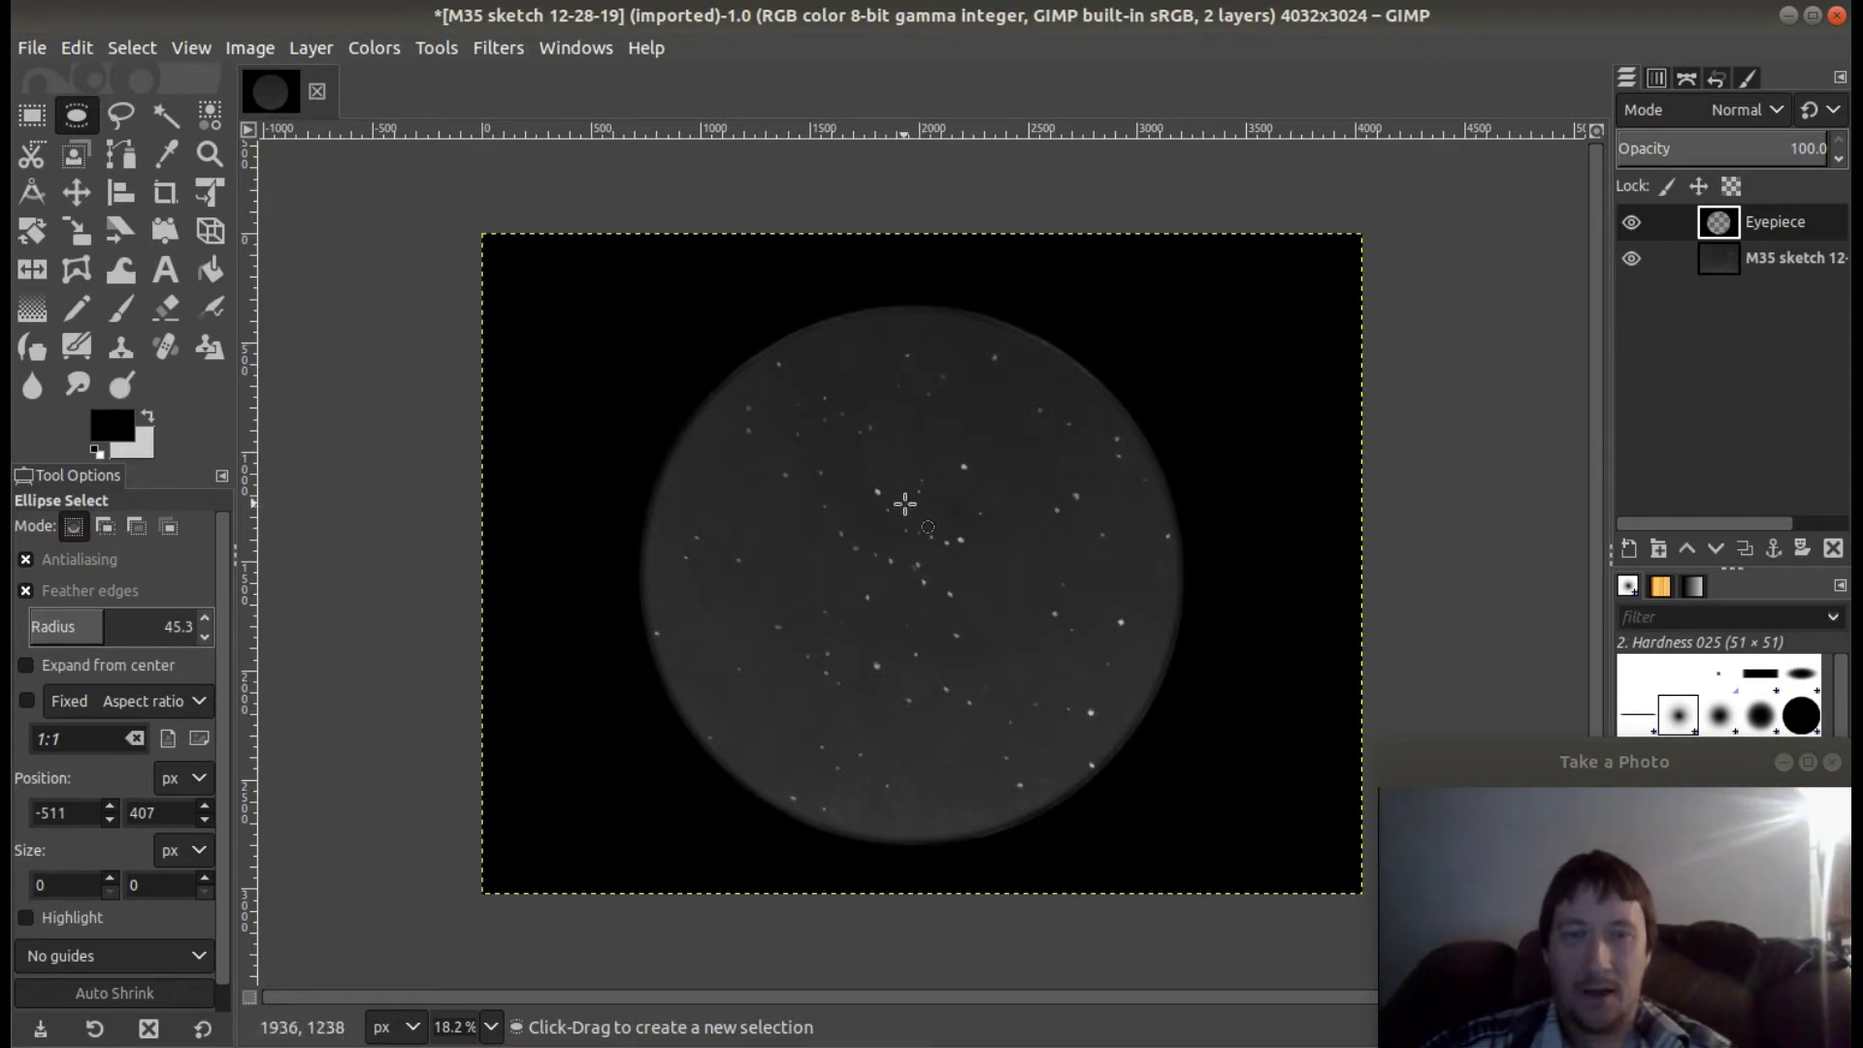
Create a transparent layer named Background and move it below the M35 sketch layer.
left_click(1622, 549)
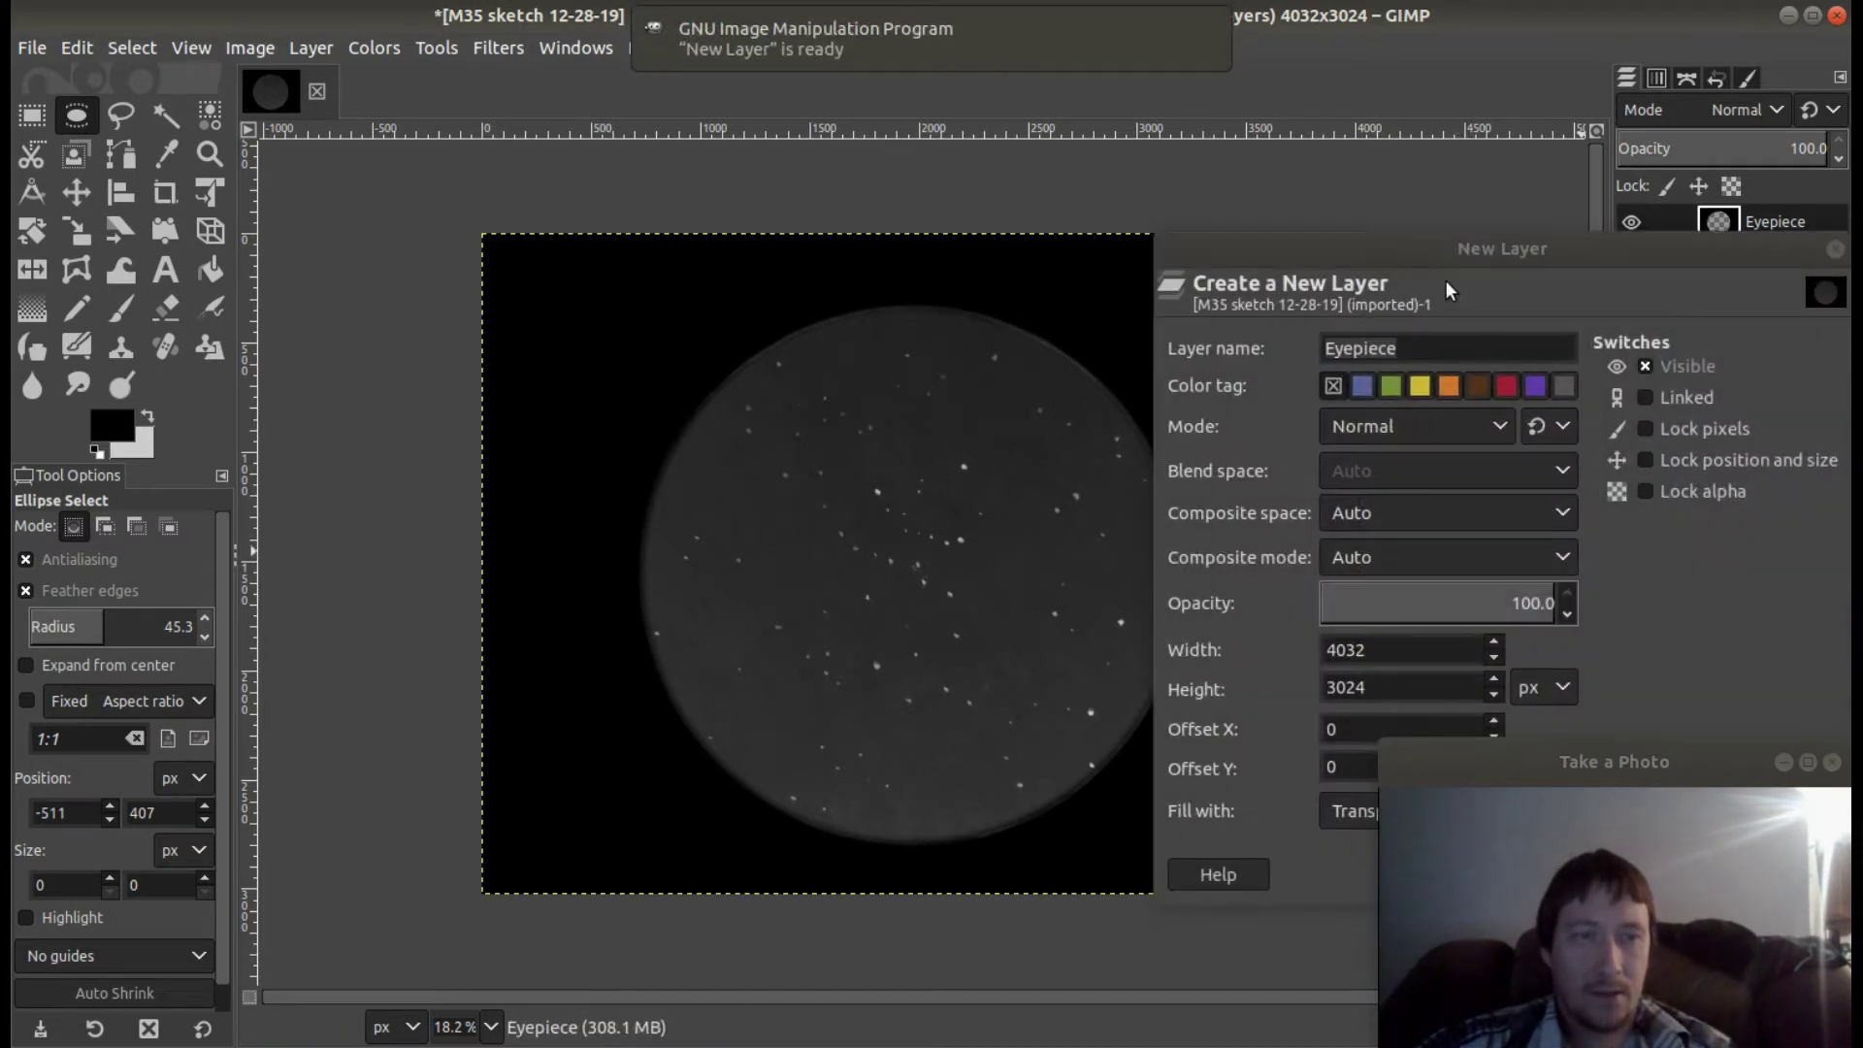
left_click_drag(1446, 287, 1108, 225)
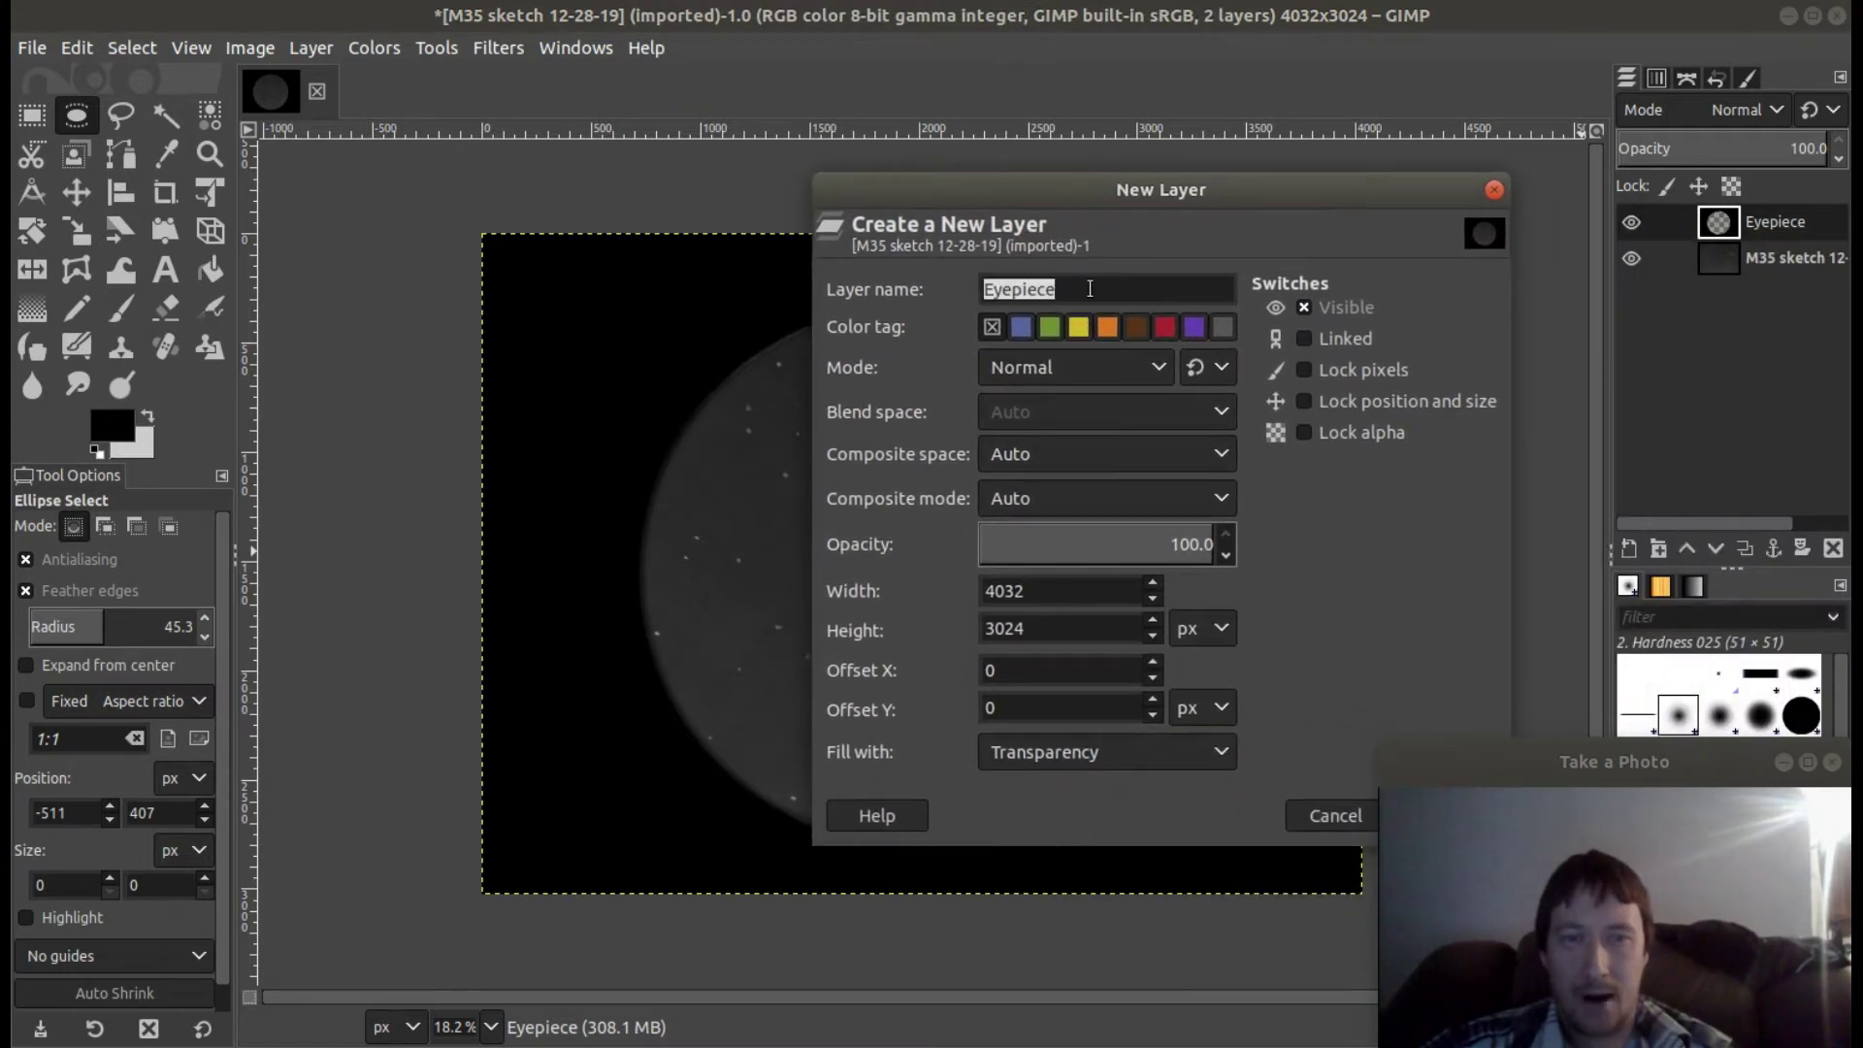
type("Background")
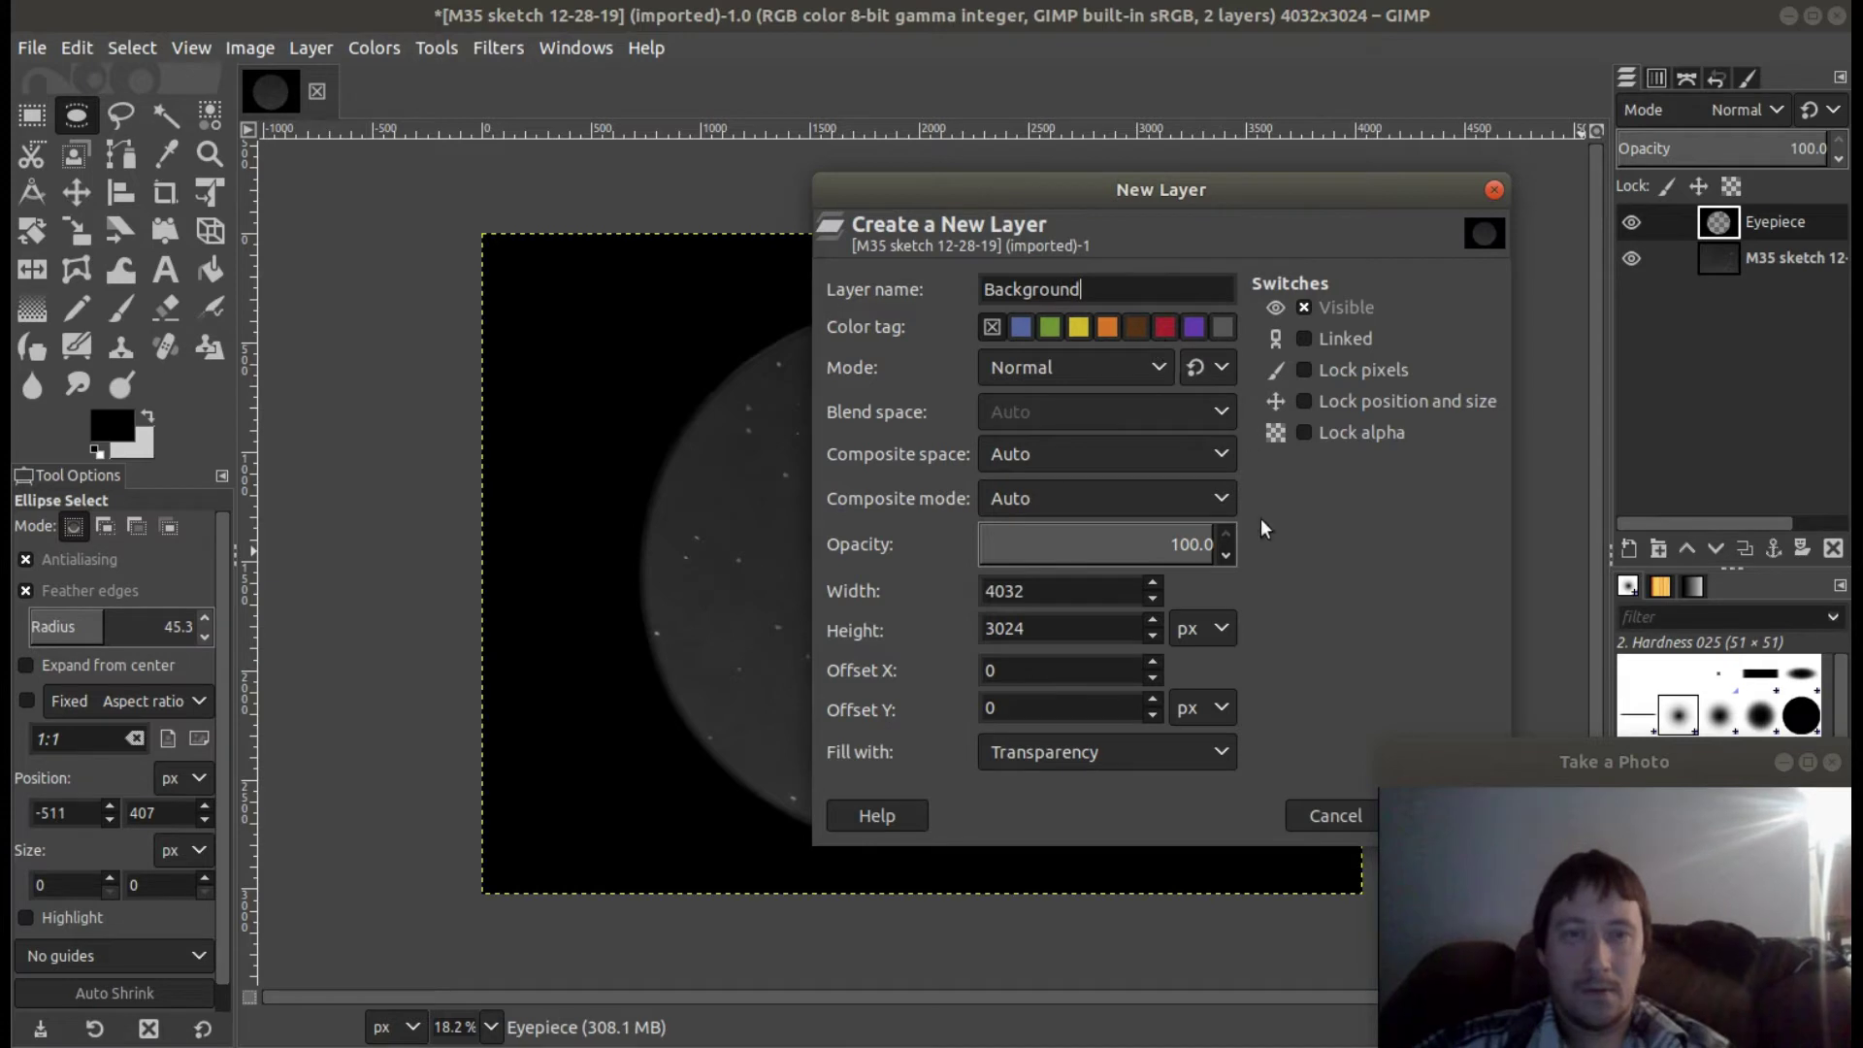
left_click_drag(1344, 189, 1182, 199)
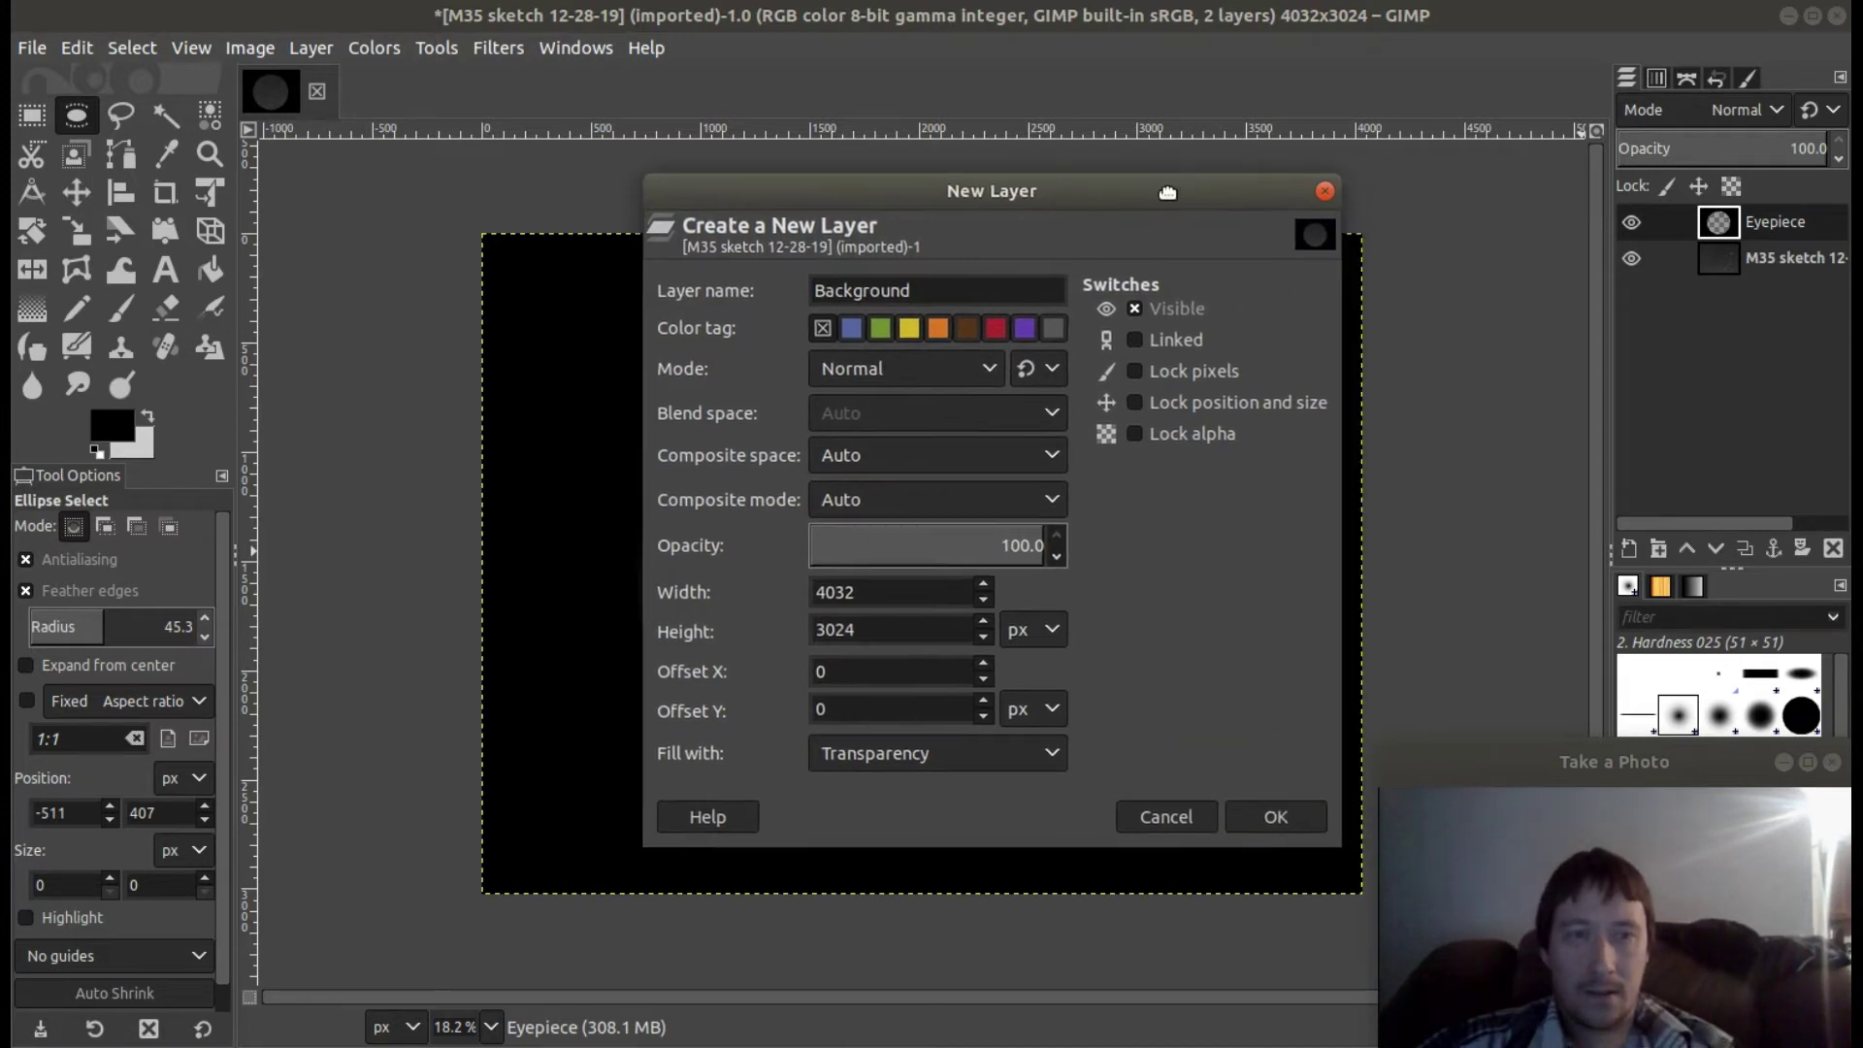
left_click(1286, 824)
left_click_drag(1755, 220, 1741, 334)
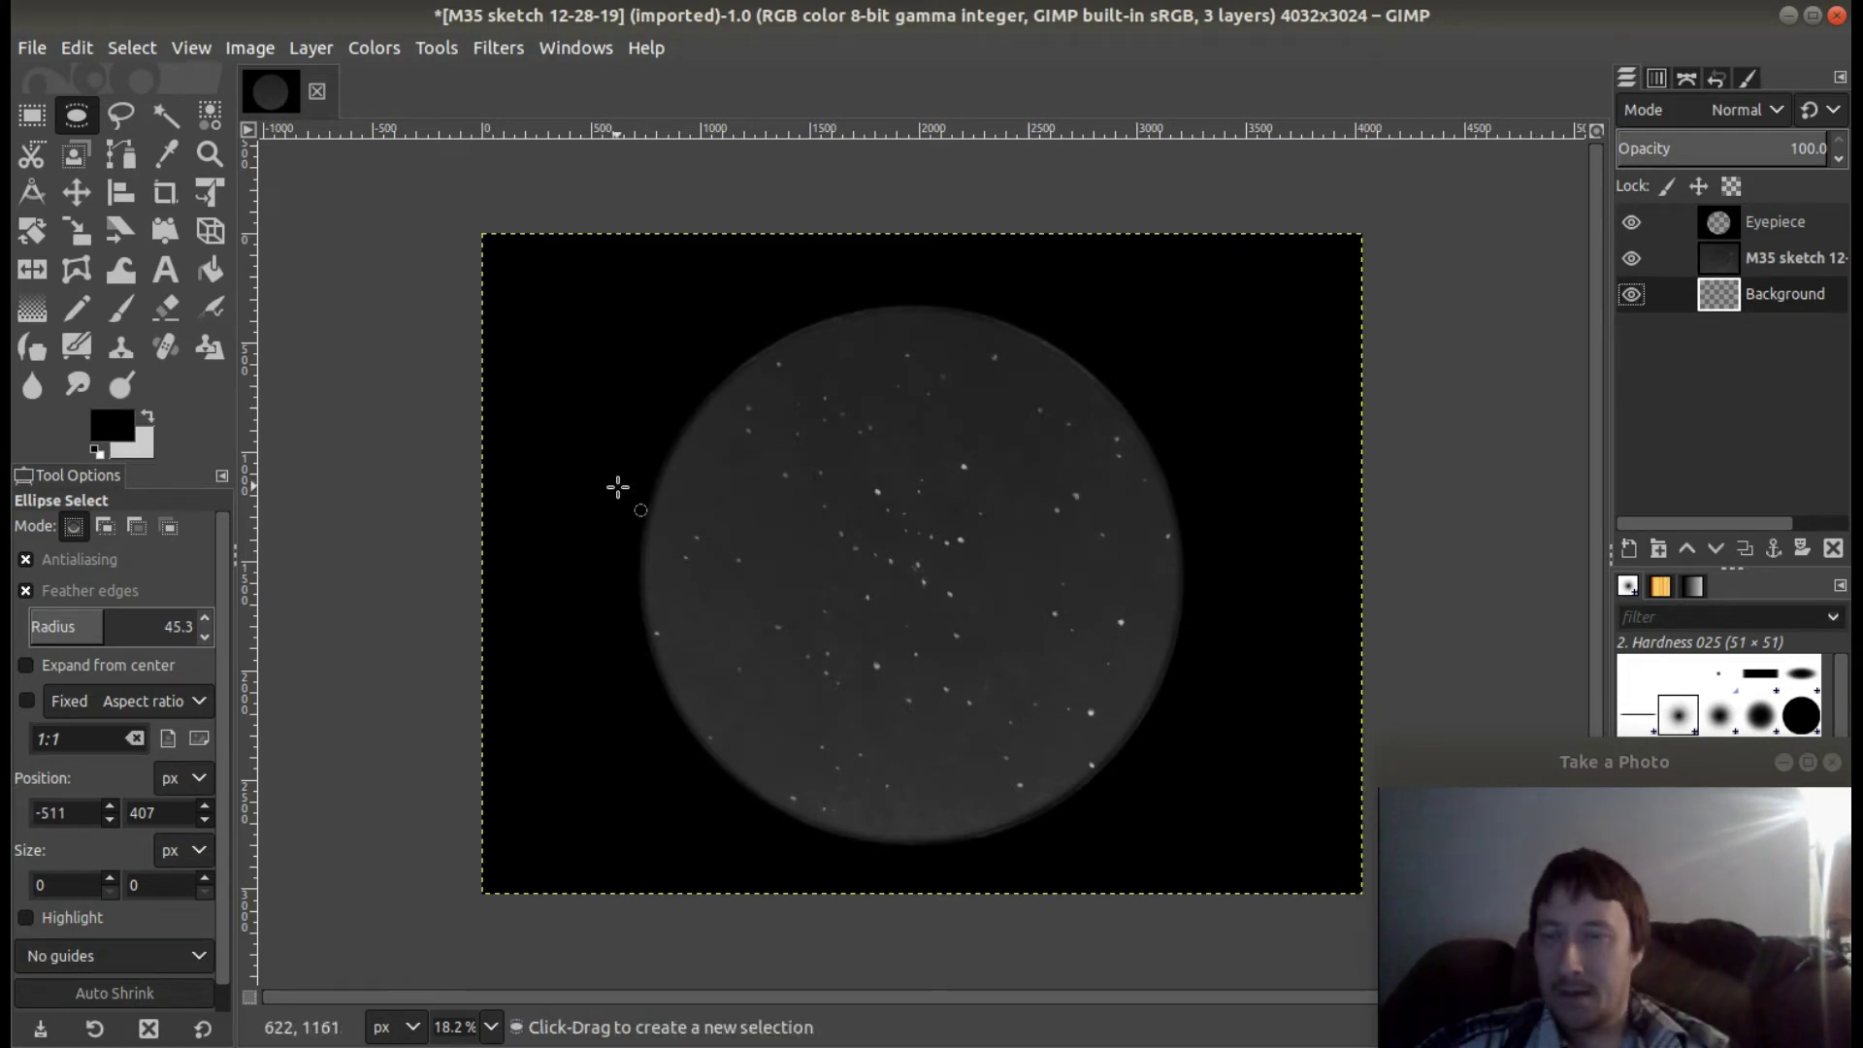
Fill the Background layer with dark gray (212121) and compare it with the sketch layer.
left_click(117, 423)
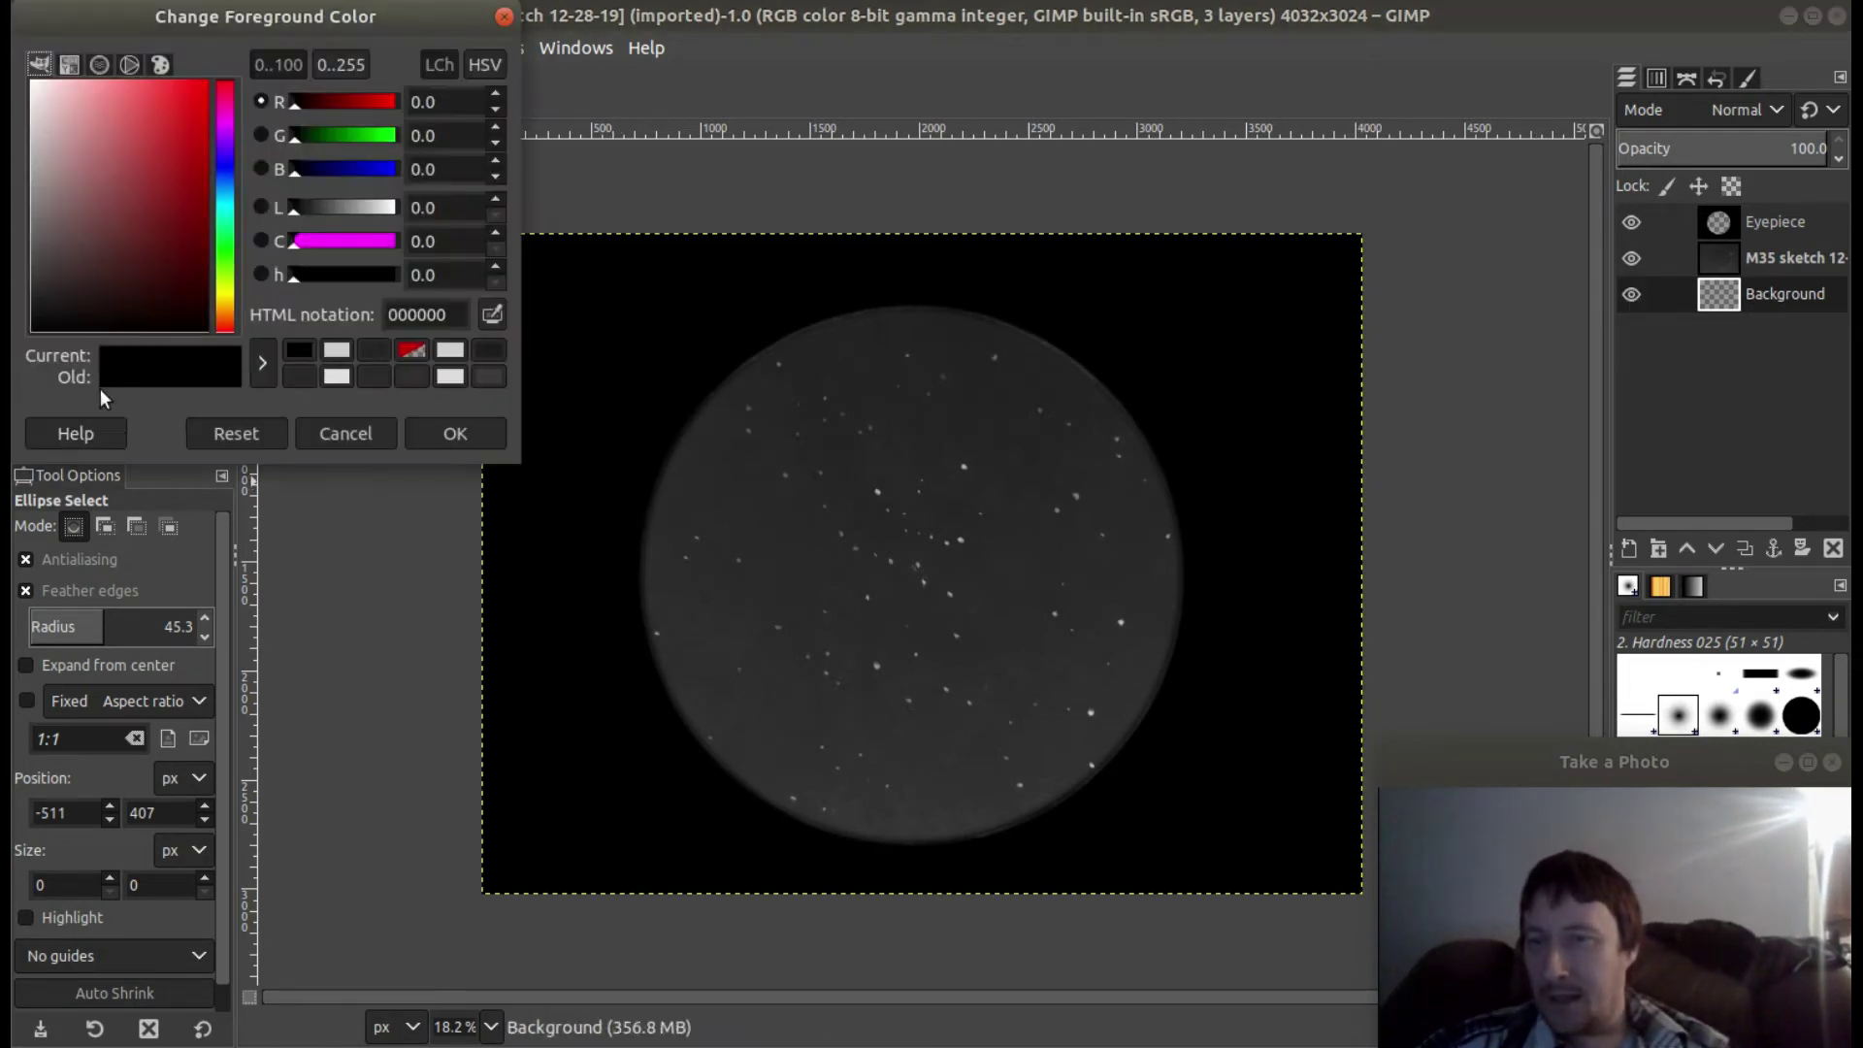
left_click_drag(29, 328, 13, 309)
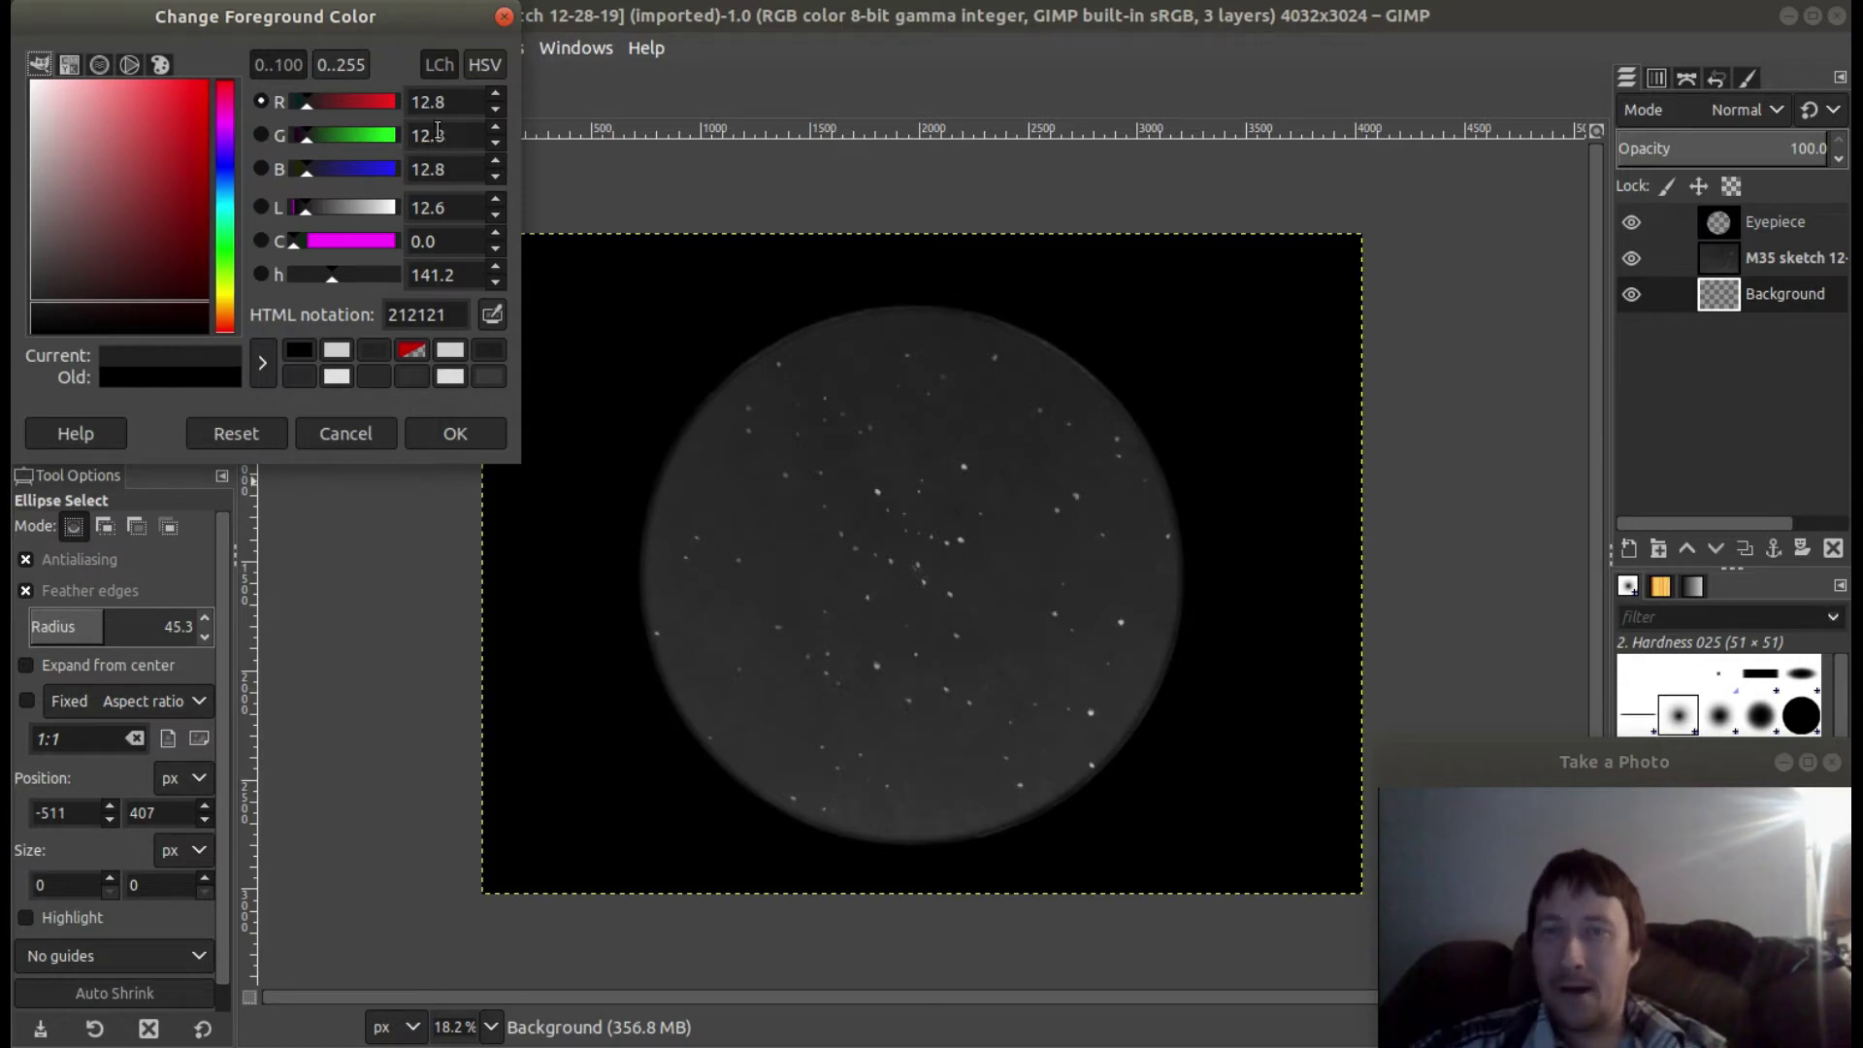
left_click(463, 433)
left_click(212, 278)
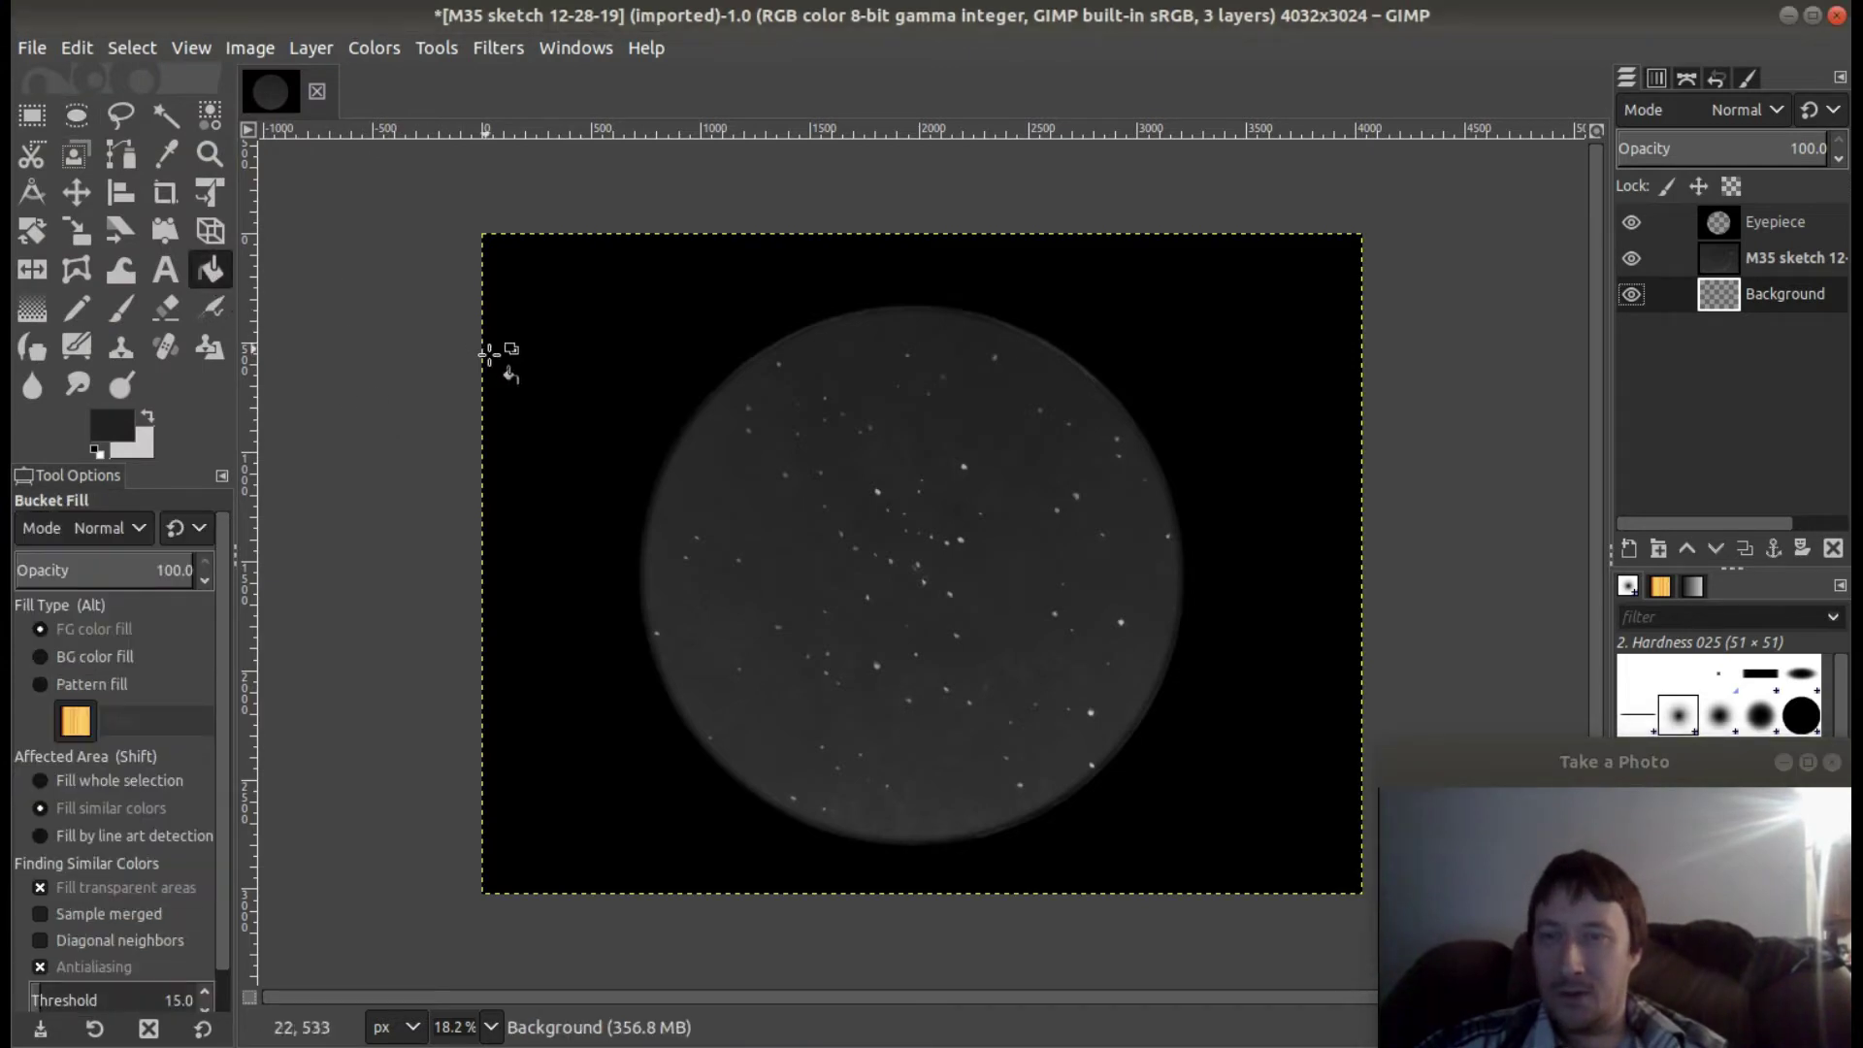
left_click(551, 374)
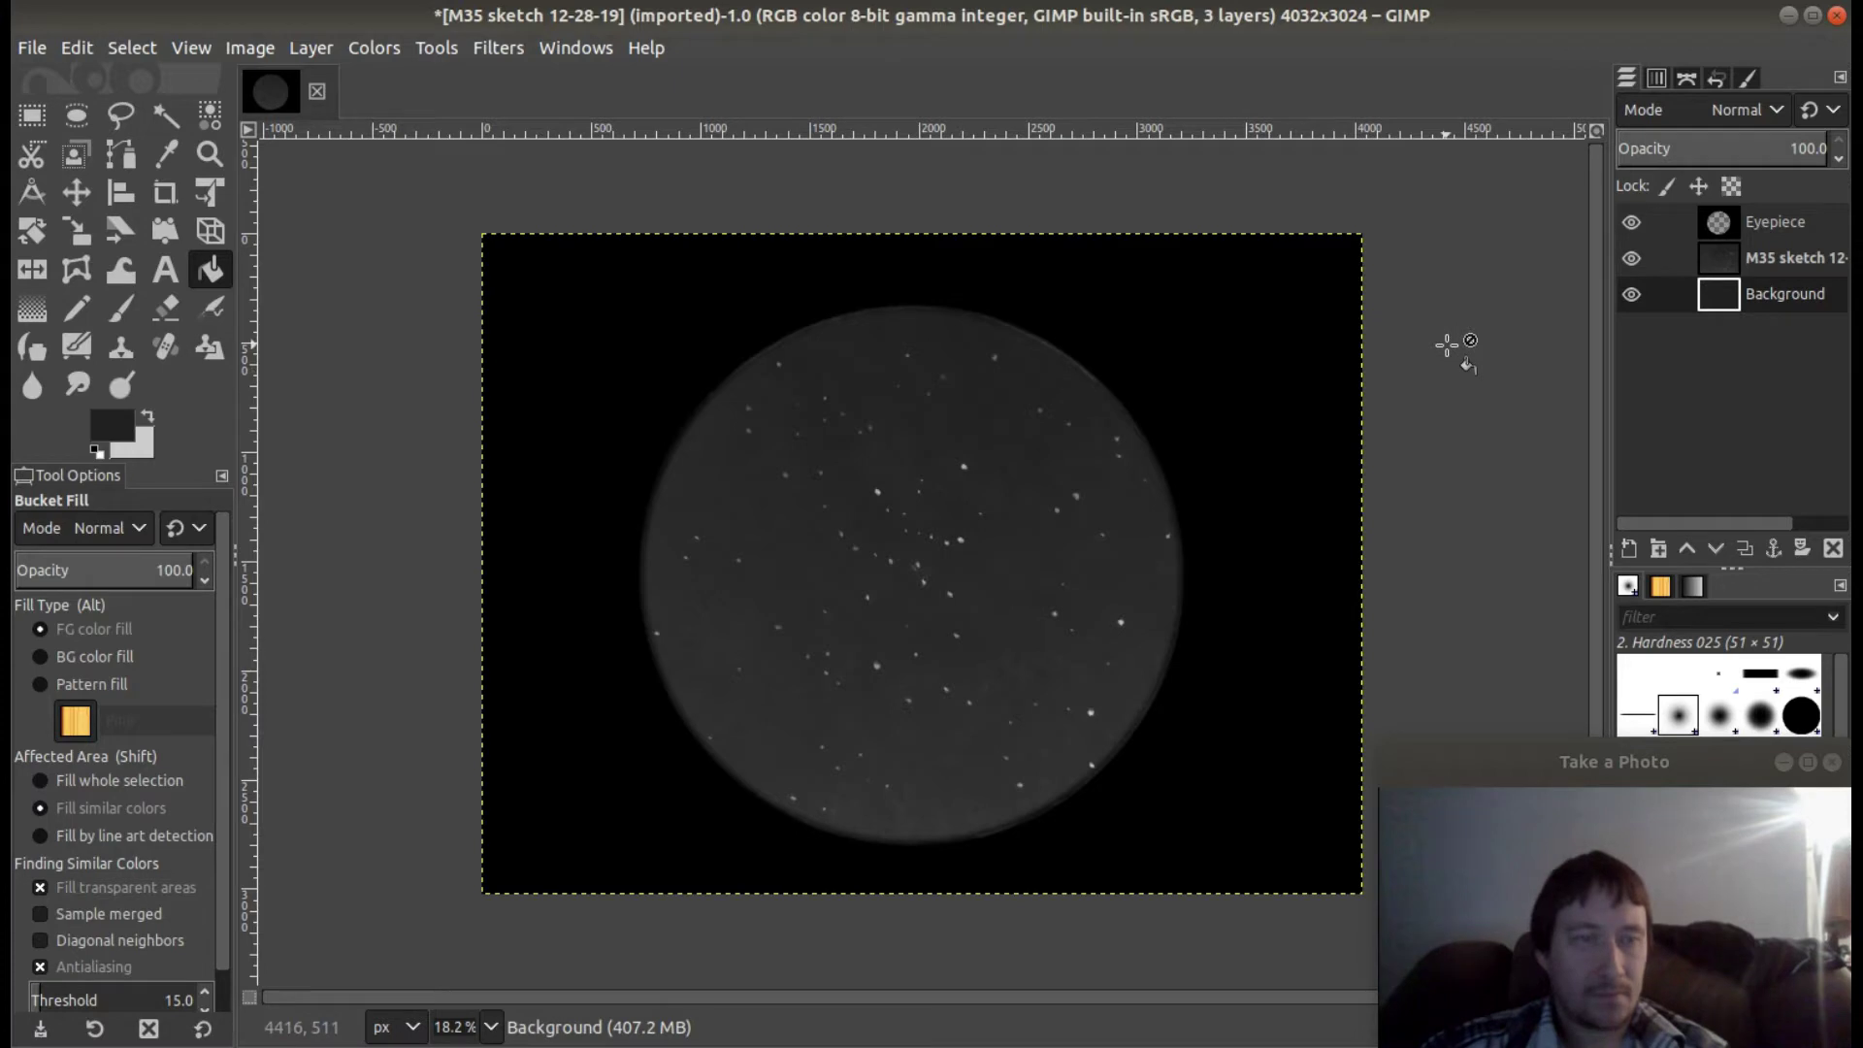
left_click(1633, 259)
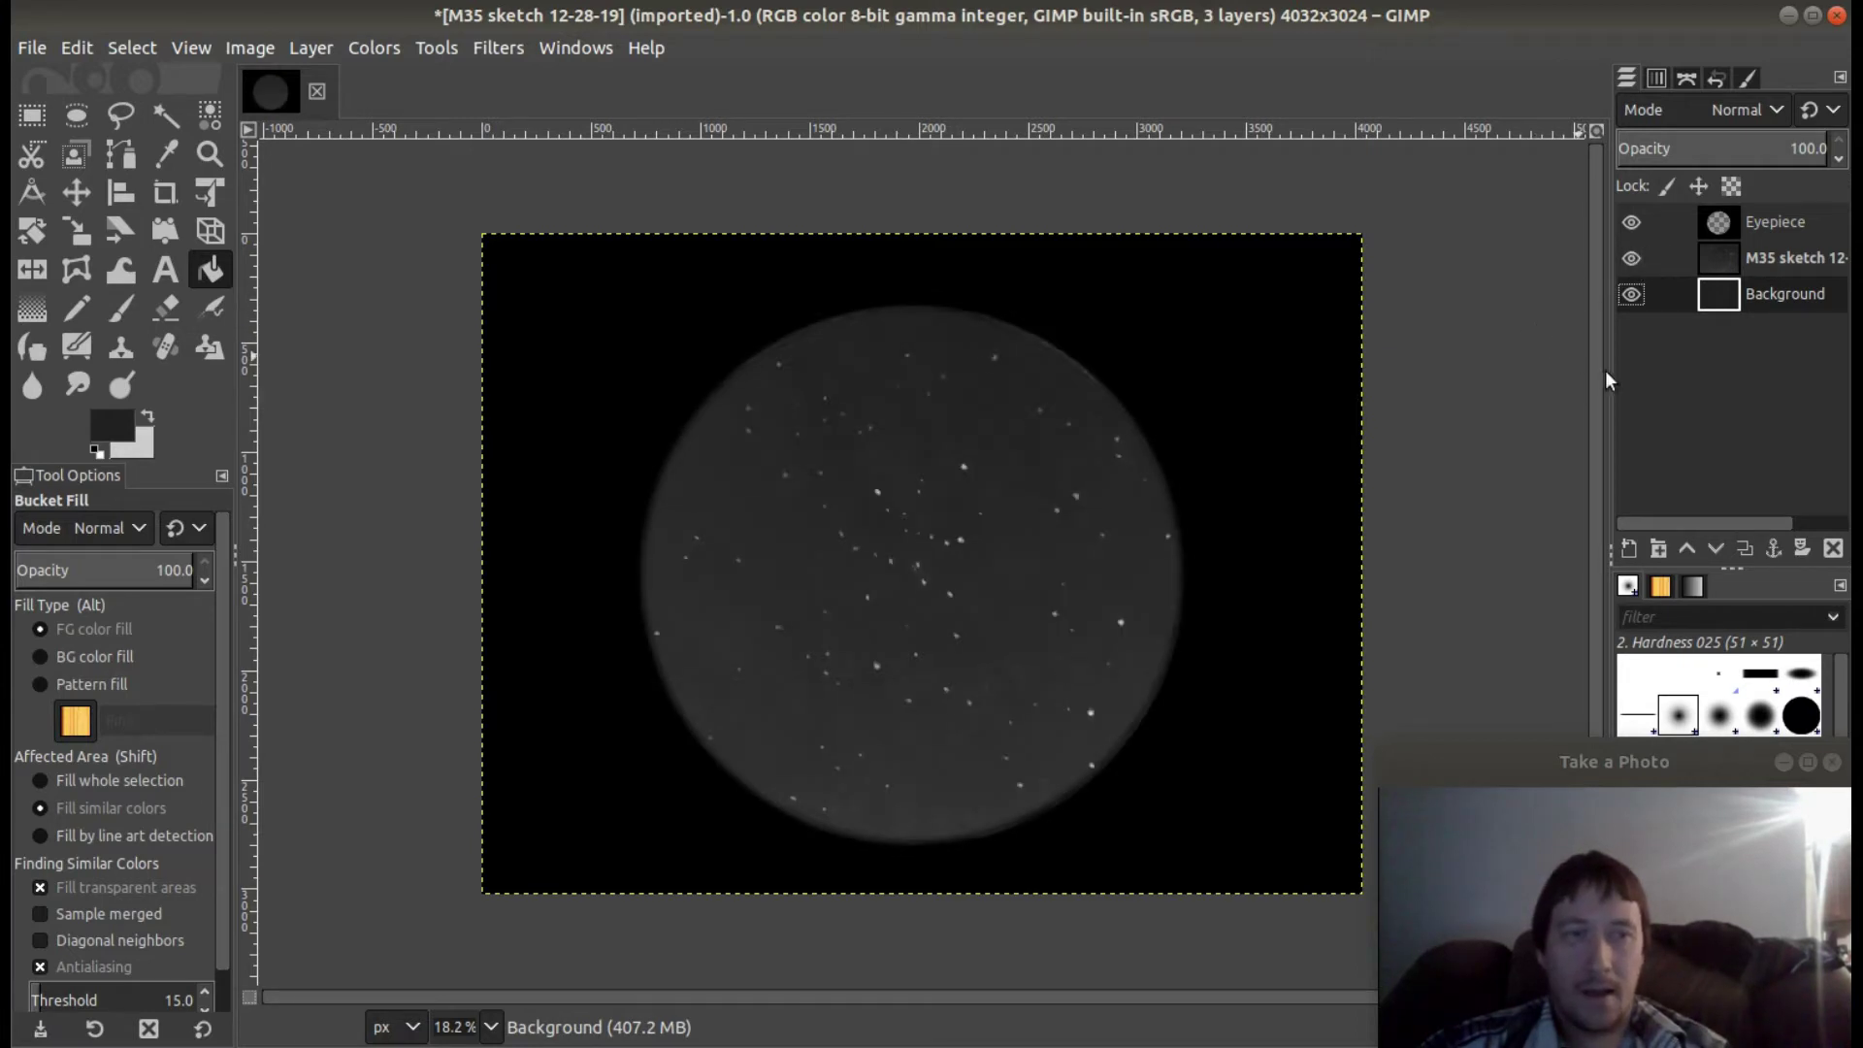
Create a transparent layer named Stars and place it directly above the M35 sketch layer.
left_click(1628, 549)
left_click_drag(1490, 217, 1006, 196)
type("Stars")
left_click(1271, 807)
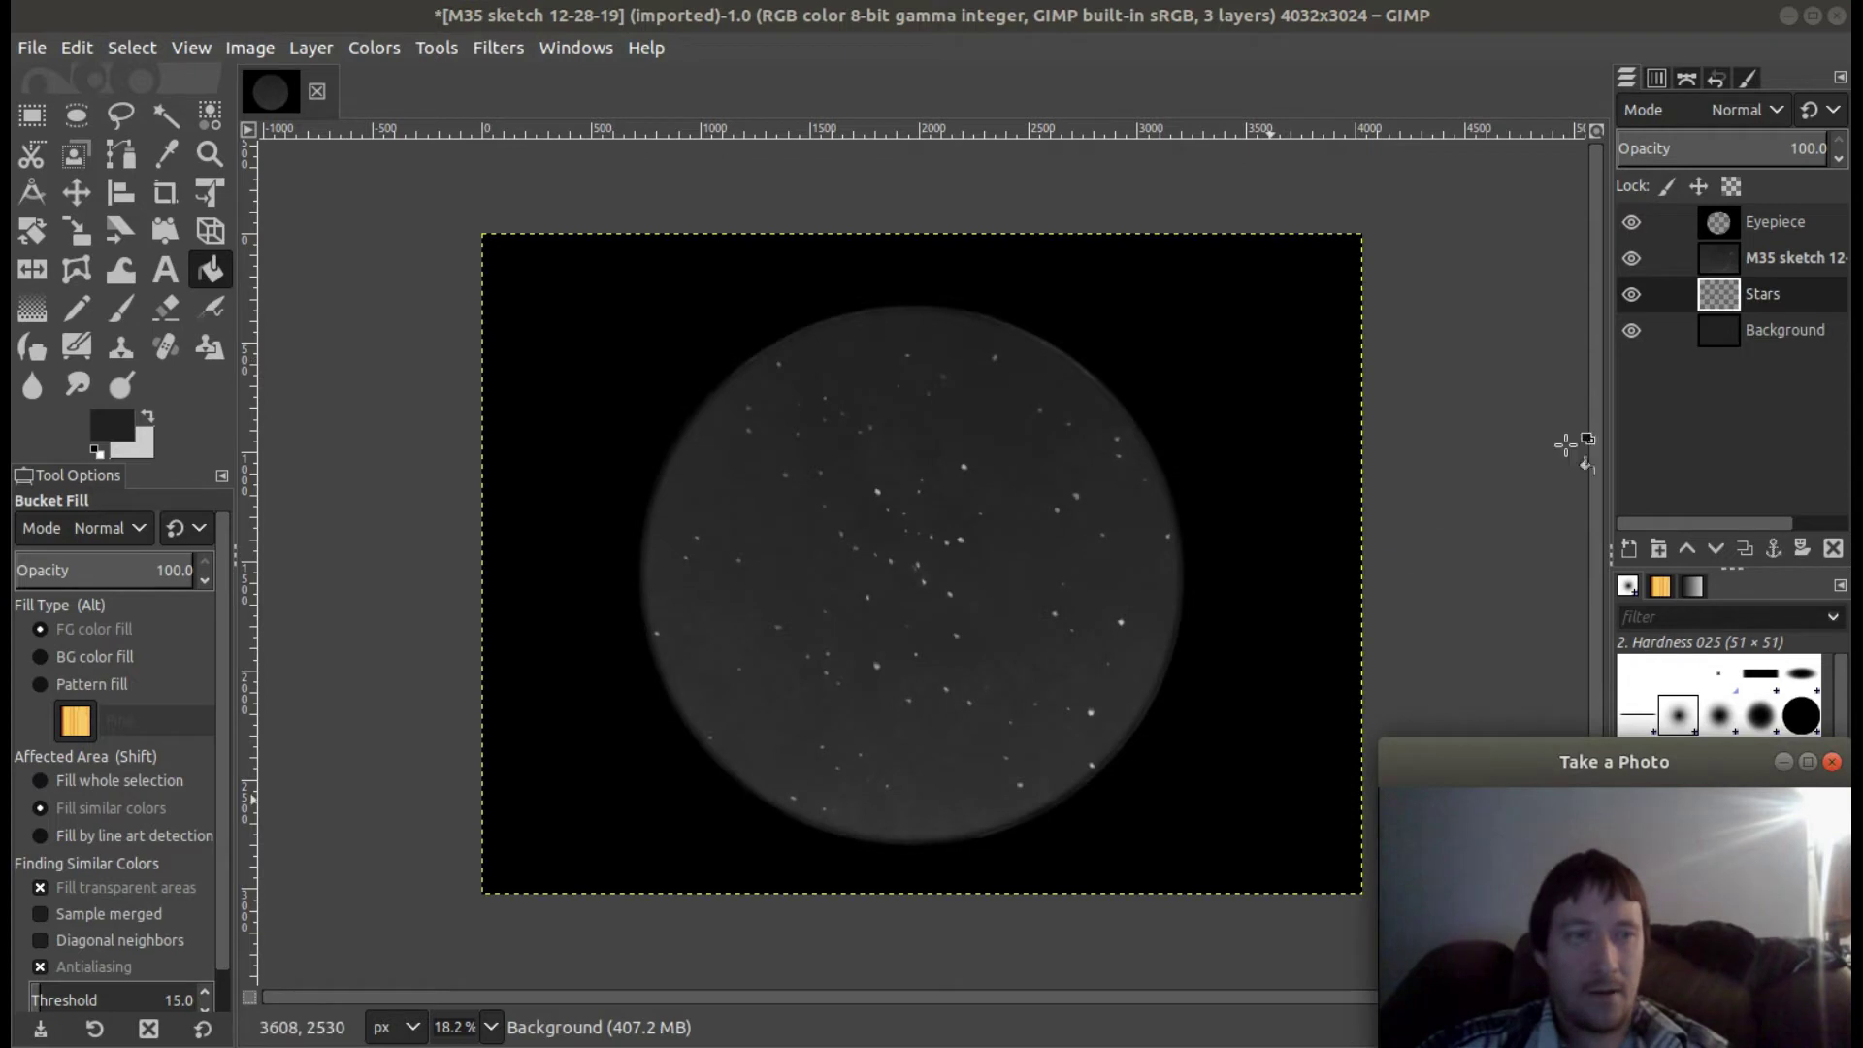
left_click_drag(1784, 293, 1781, 255)
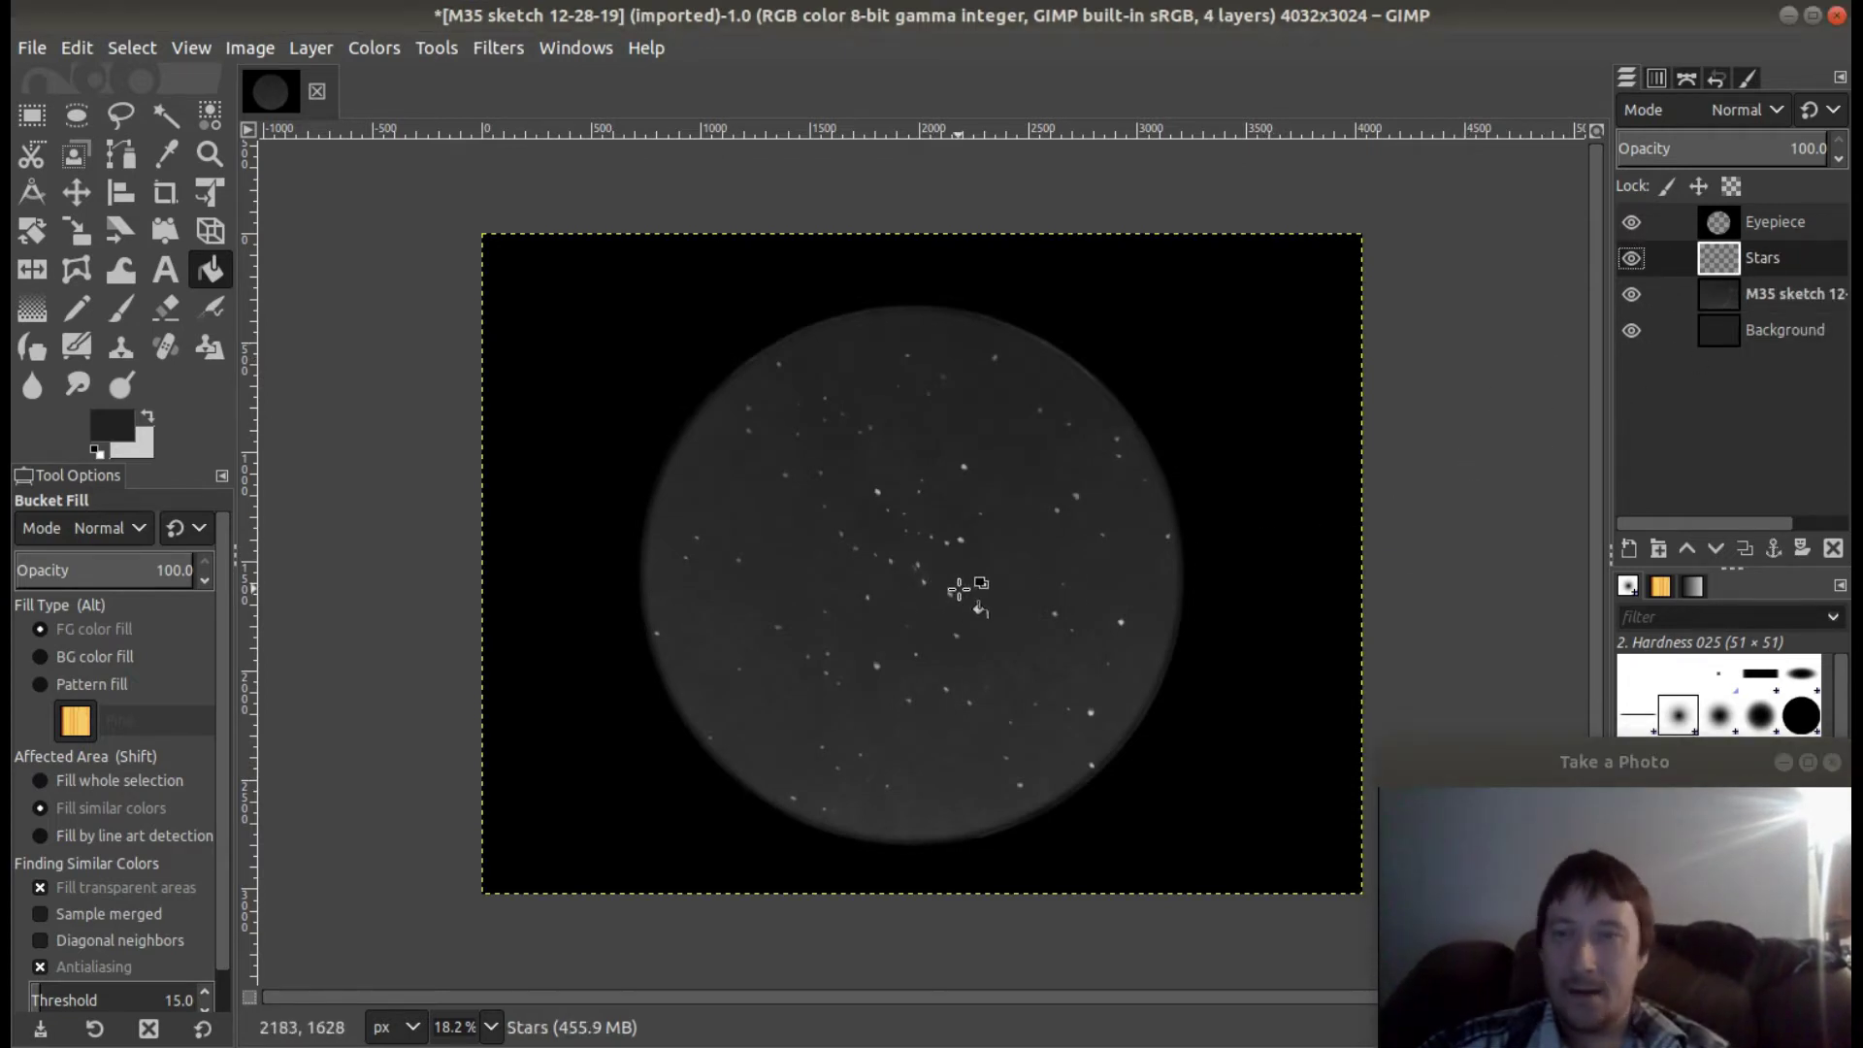
Set the Paintbrush to size 44 with the 2. Hardness 025 brush for marking the cluster's brightest stars.
left_click(210, 154)
left_click(898, 560)
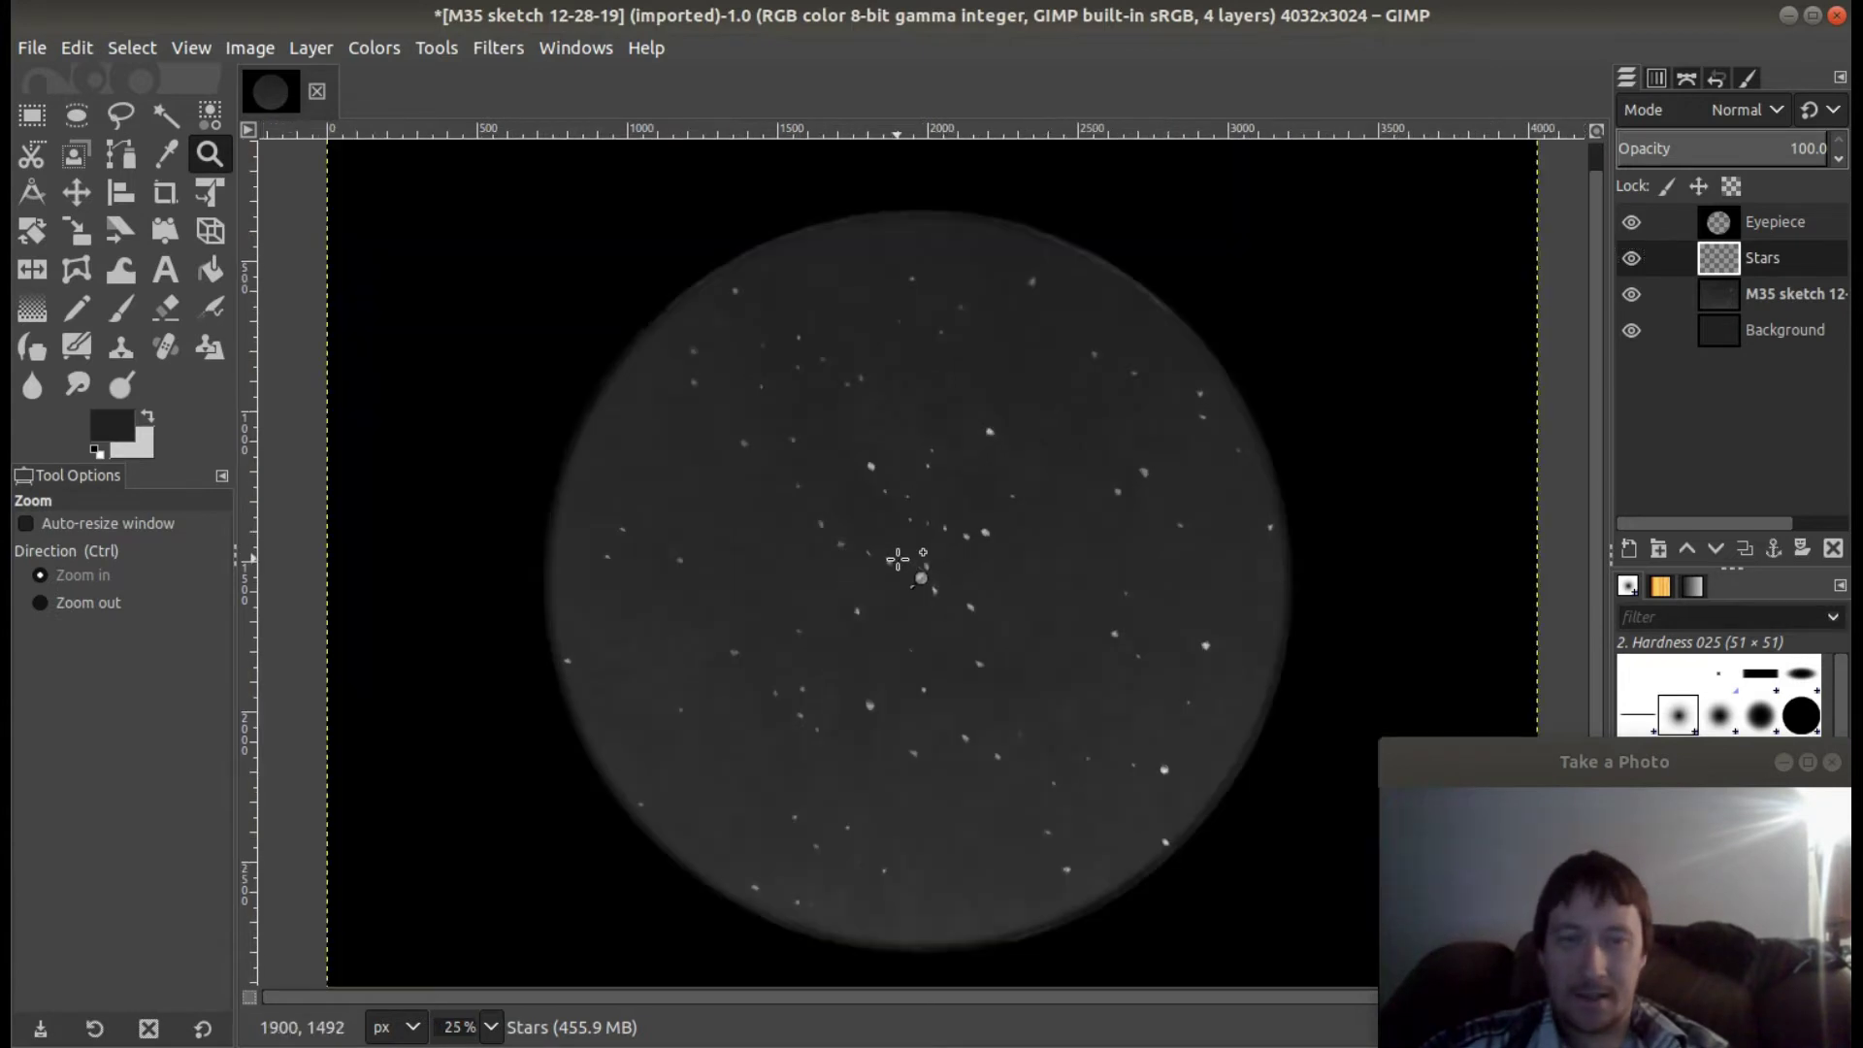
left_click(899, 557)
left_click(993, 535)
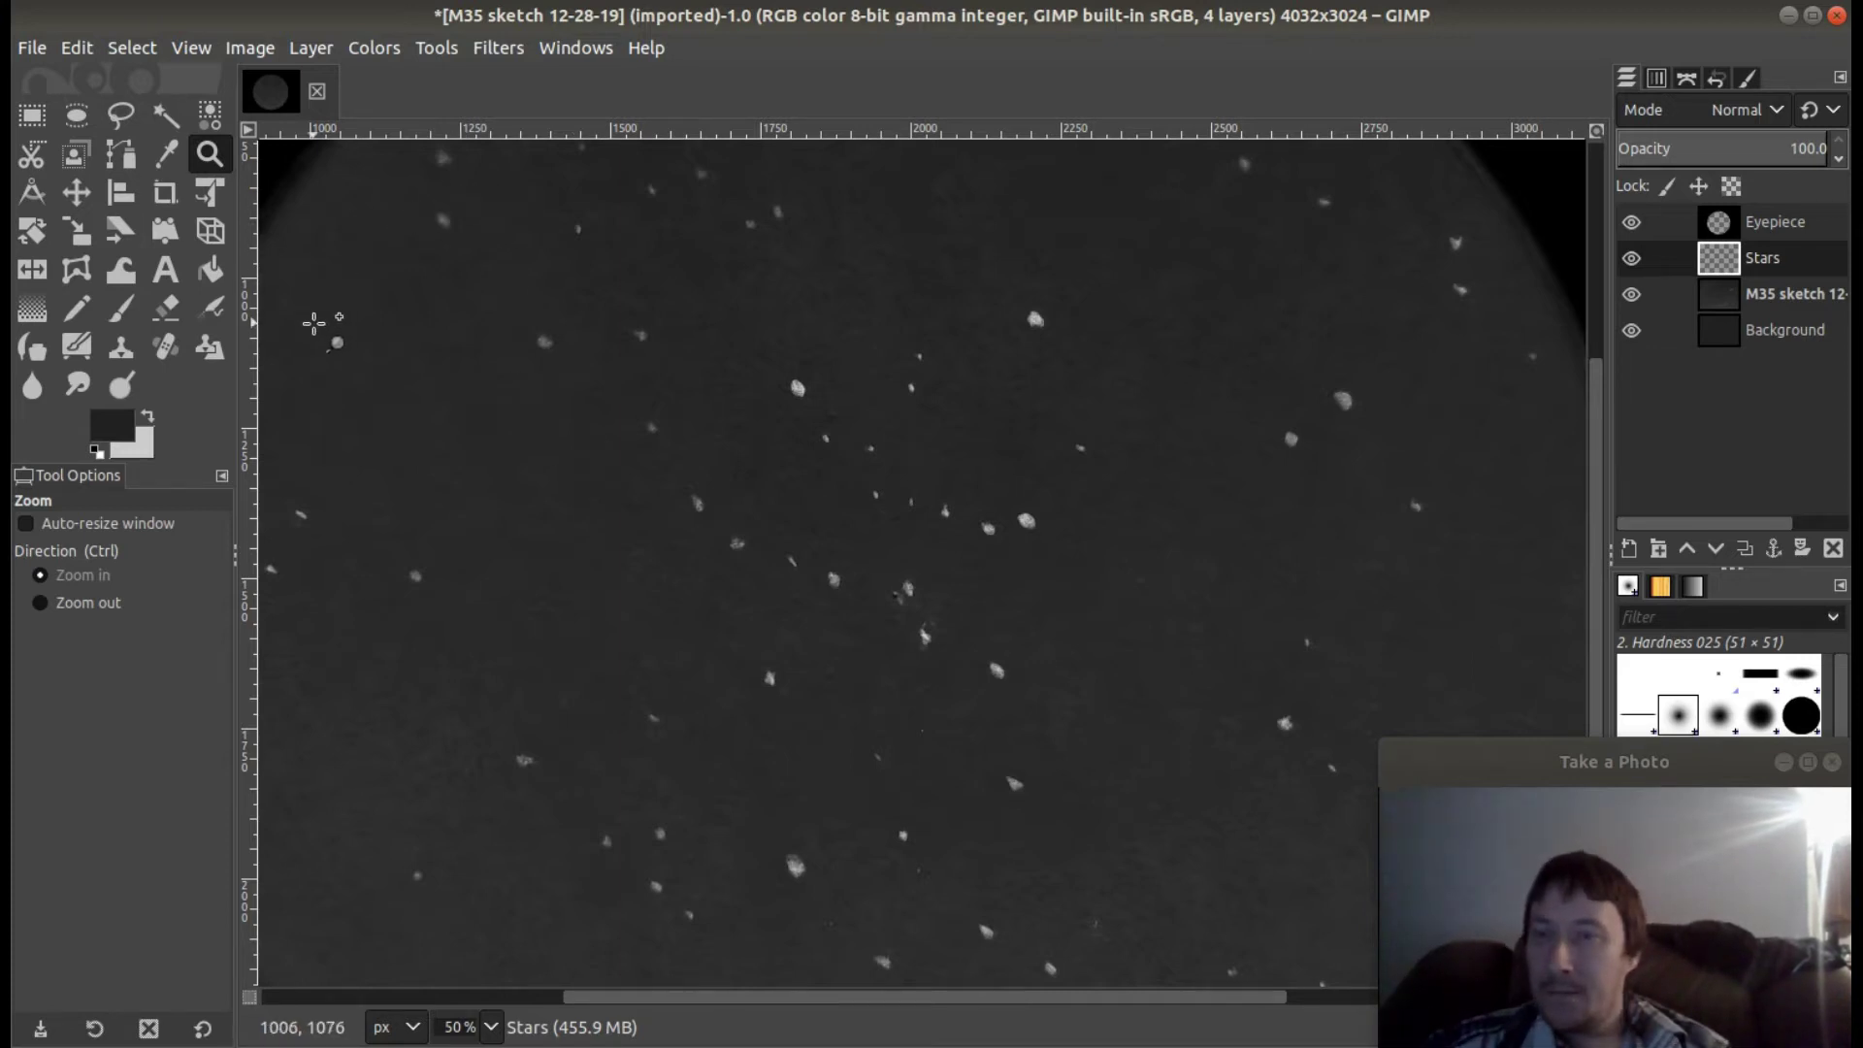
left_click(127, 318)
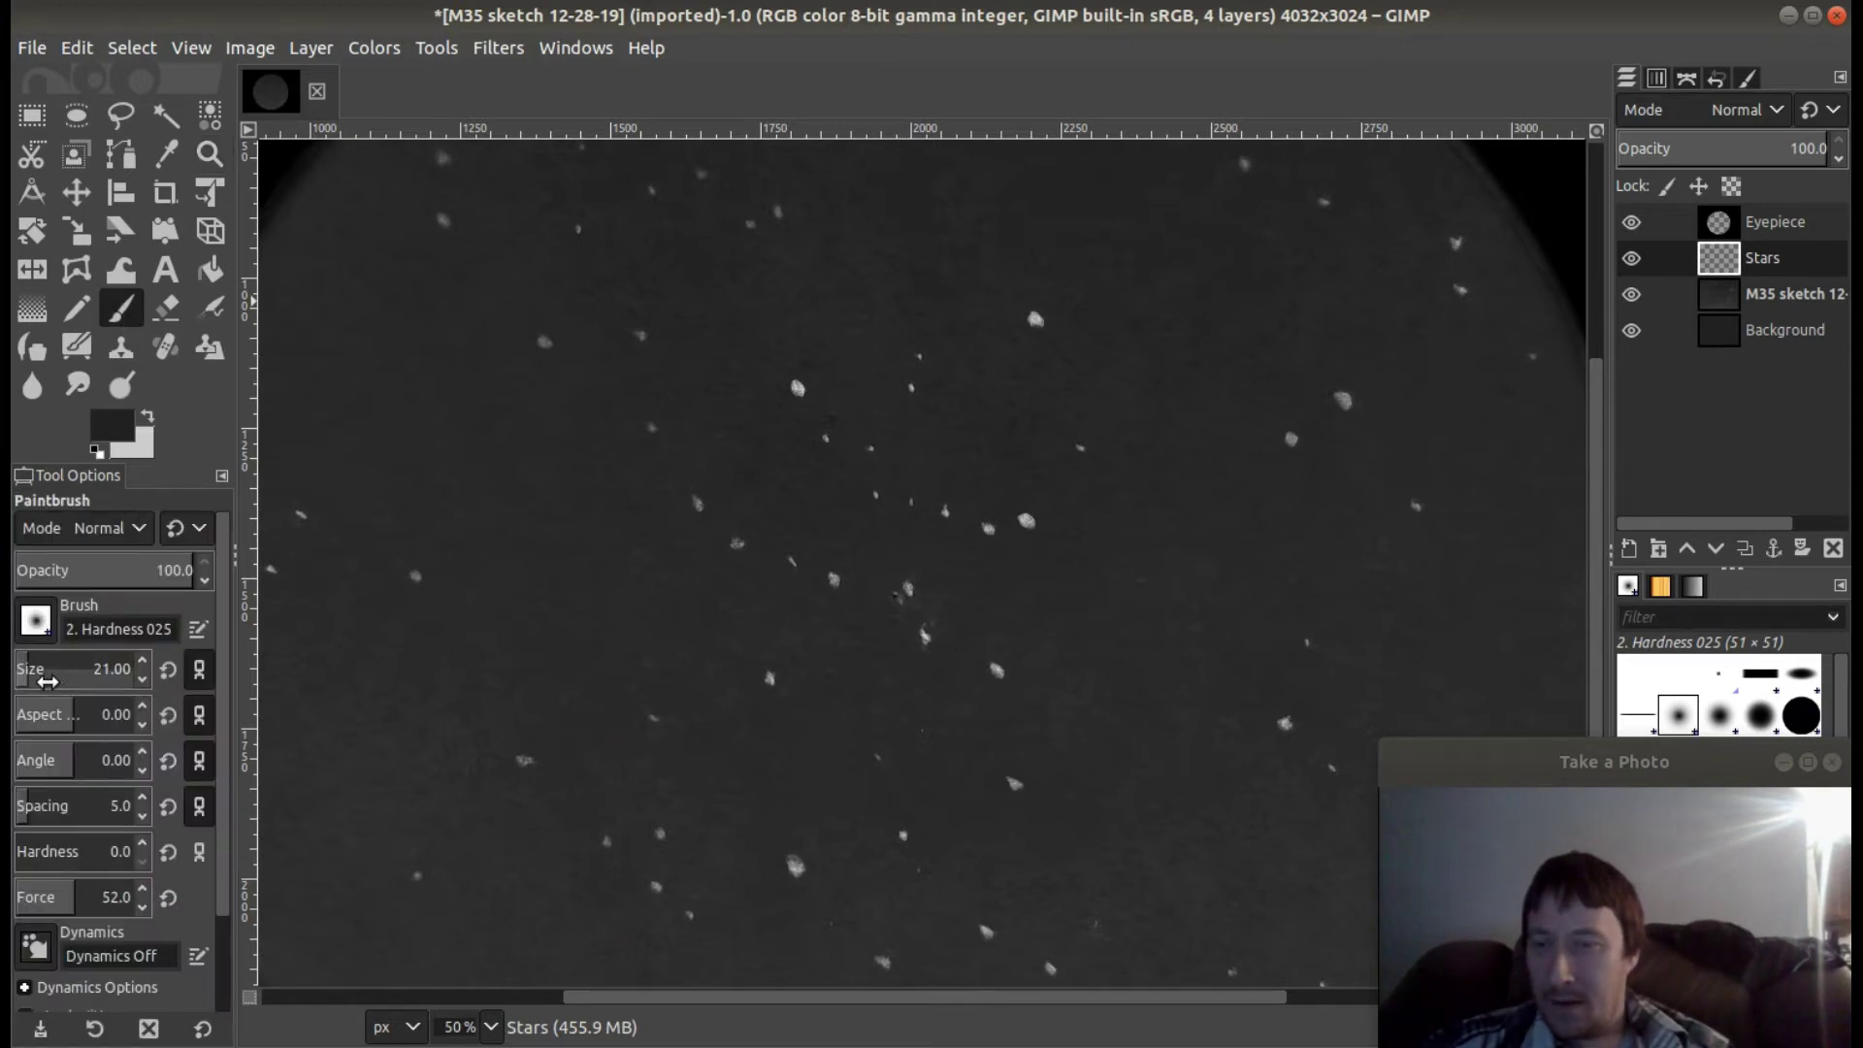
left_click(143, 662)
left_click(143, 680)
left_click(143, 679)
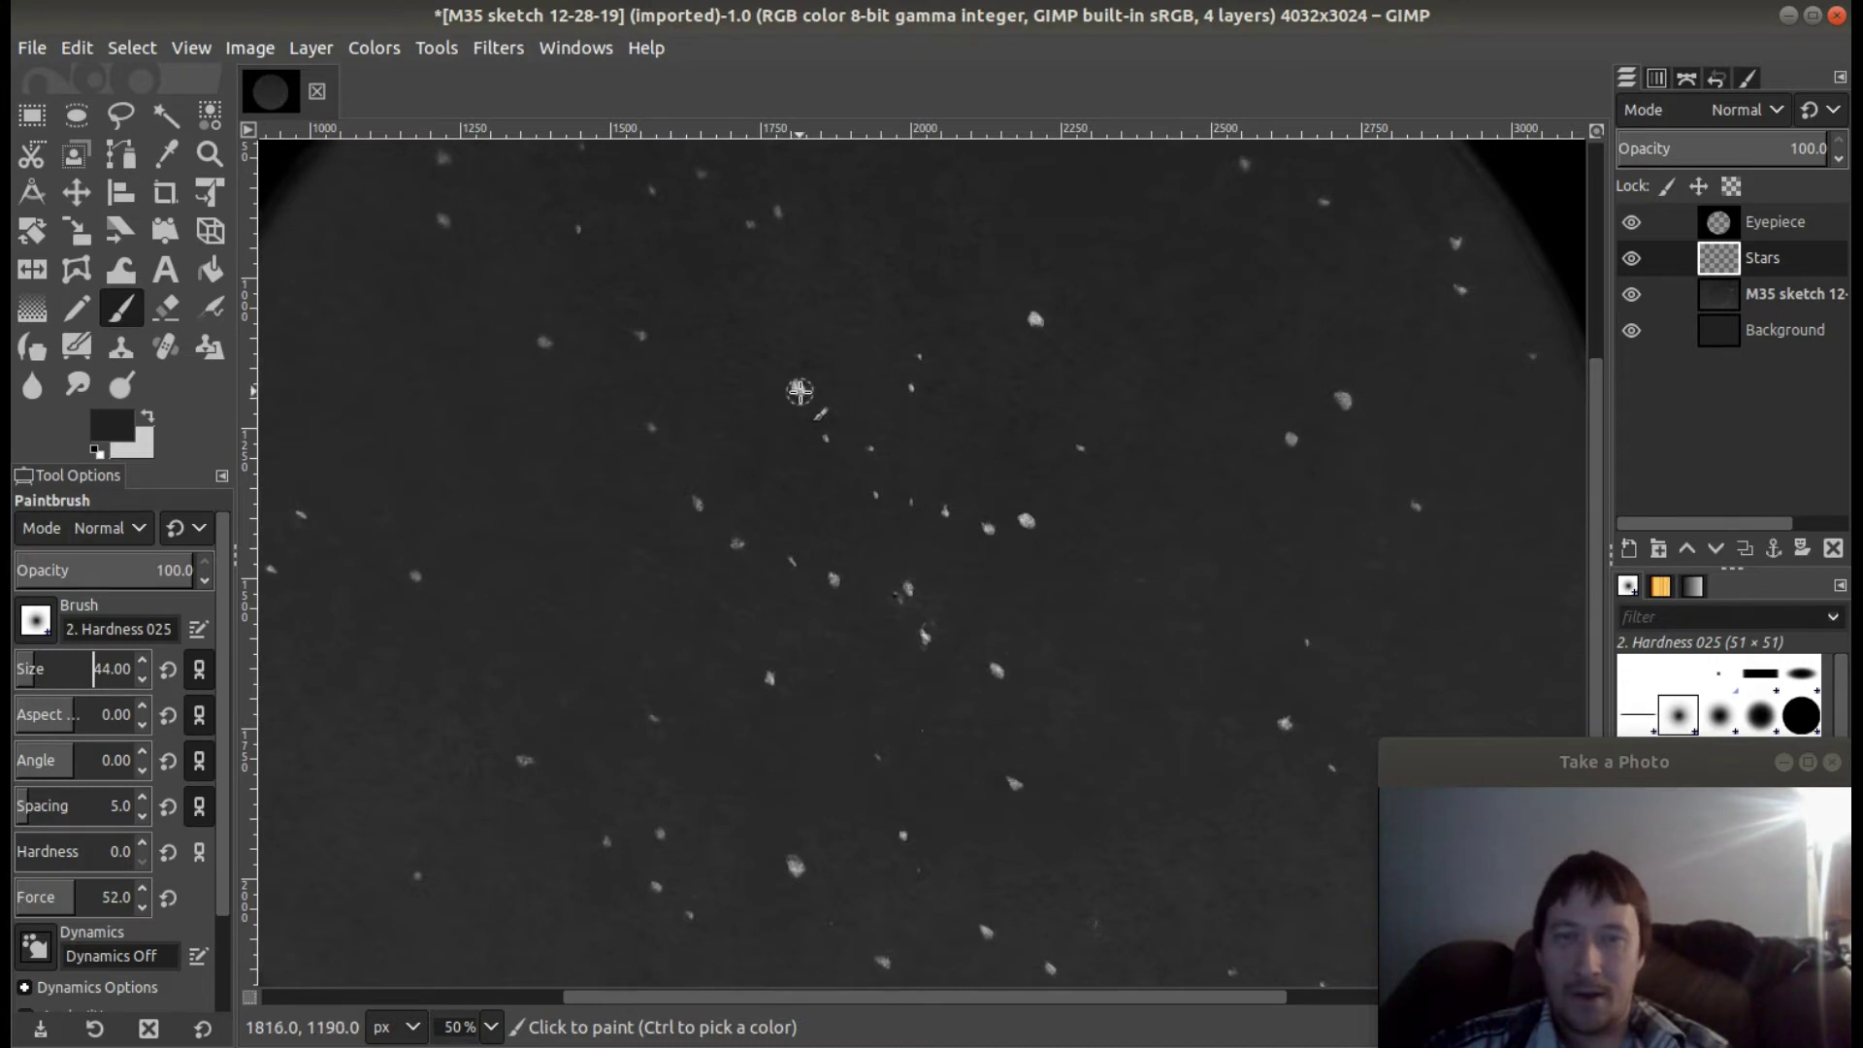
Swap the colors so light gray (cdcdcd) is the foreground color, and check it without altering it.
left_click(149, 419)
left_click(109, 433)
mouse_move(33, 139)
left_mouse_down()
mouse_move(15, 40)
mouse_move(11, 140)
left_mouse_up()
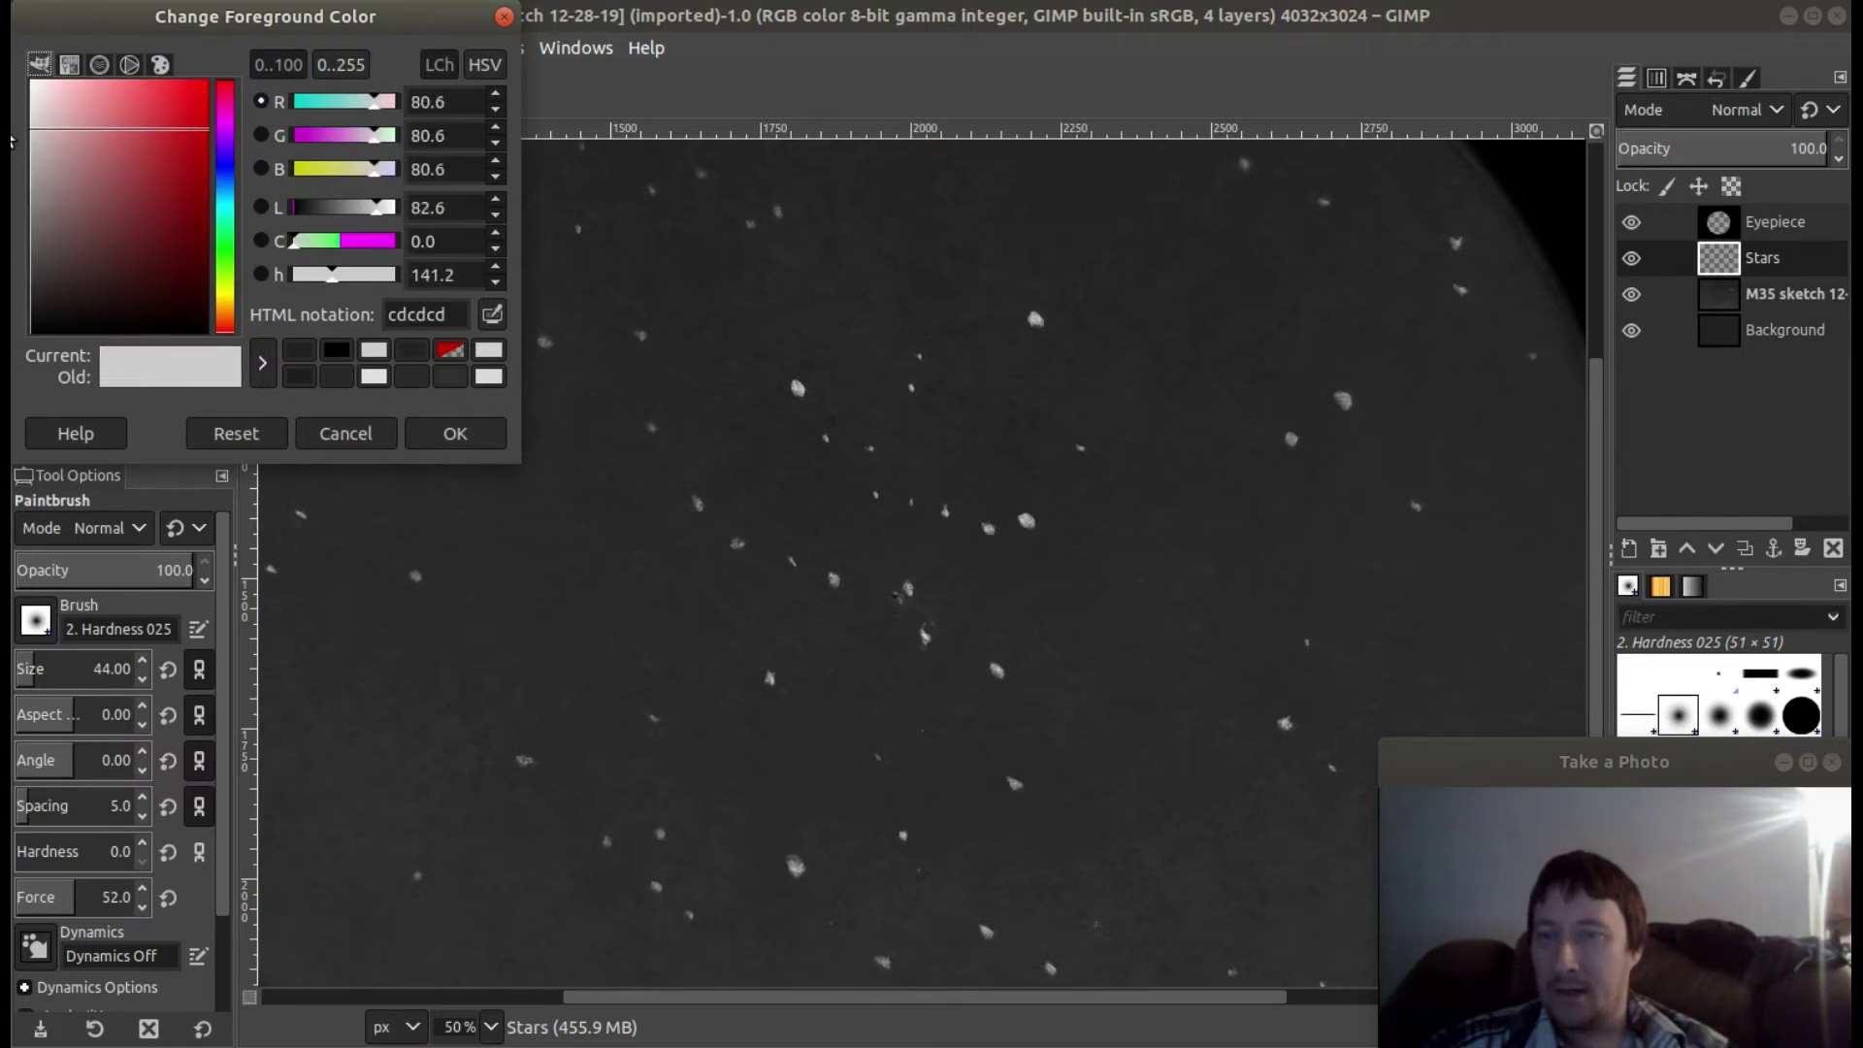
left_click(346, 433)
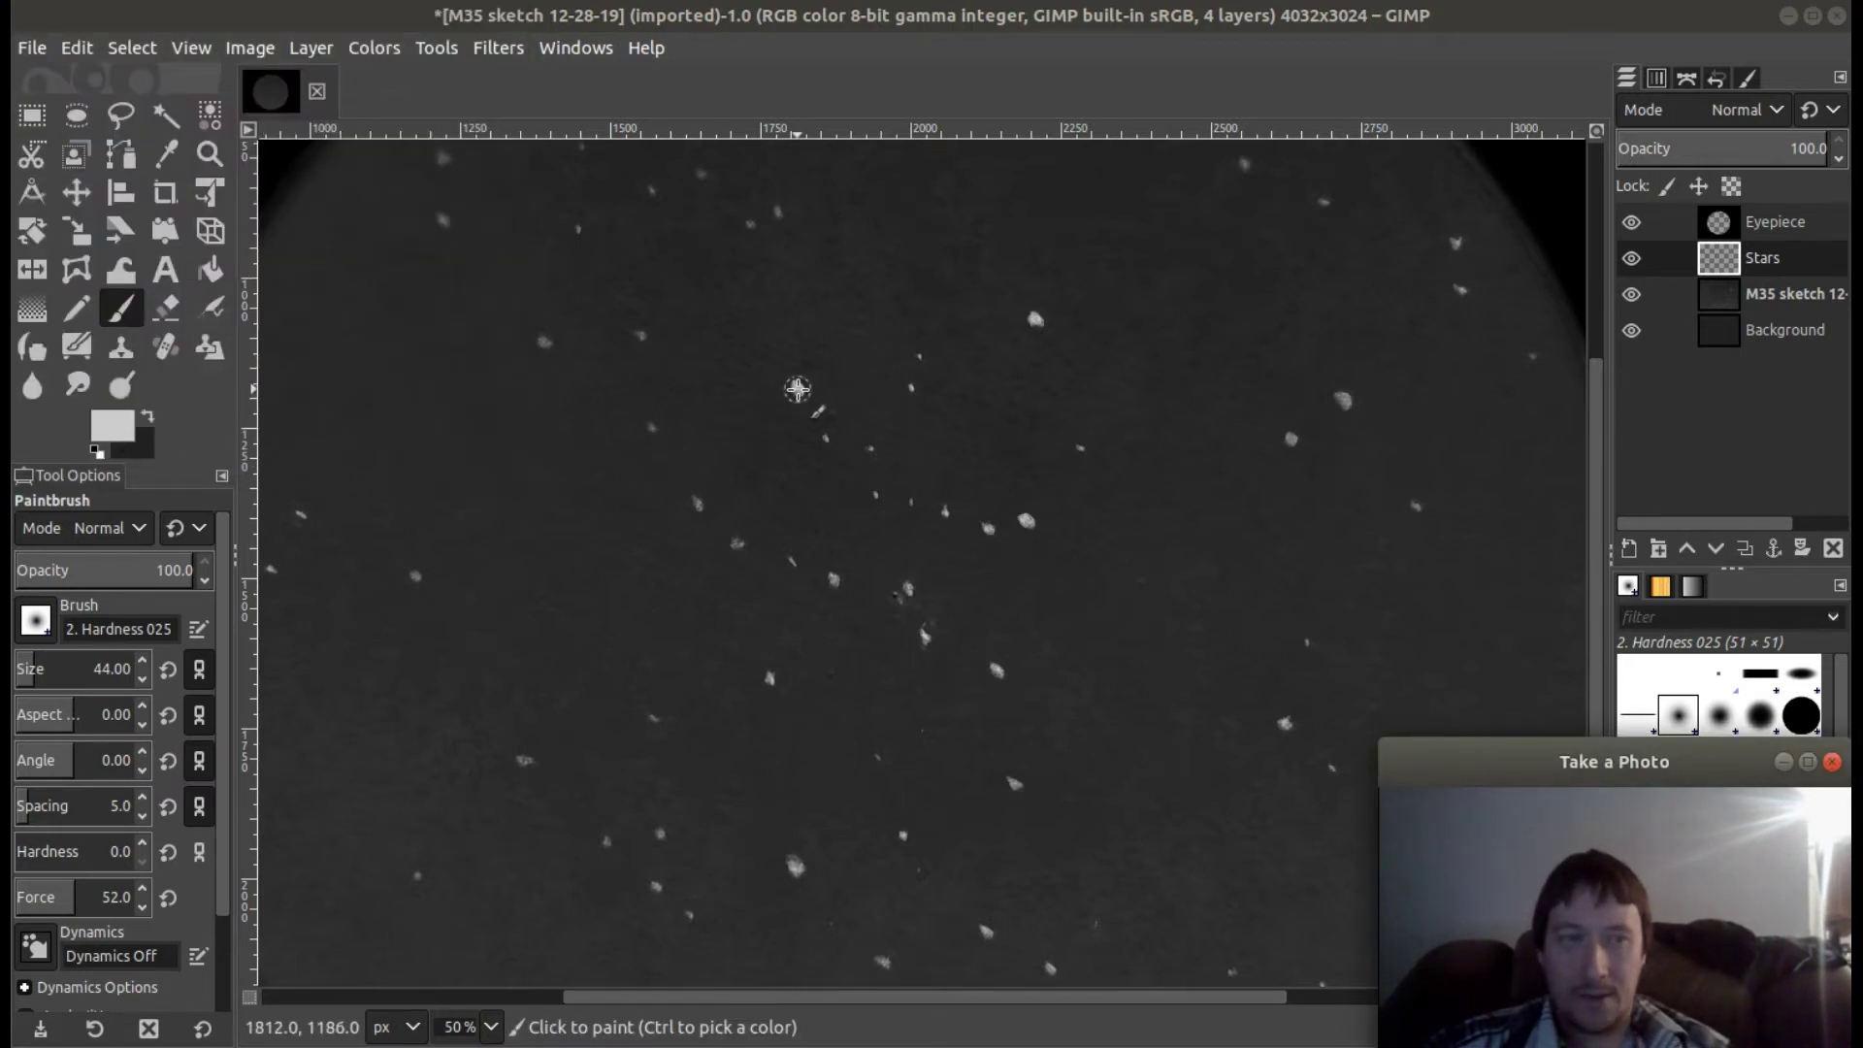
Paint single size 44 dabs over the five brightest stars around the sketch's center on the Stars layer.
left_click(797, 389)
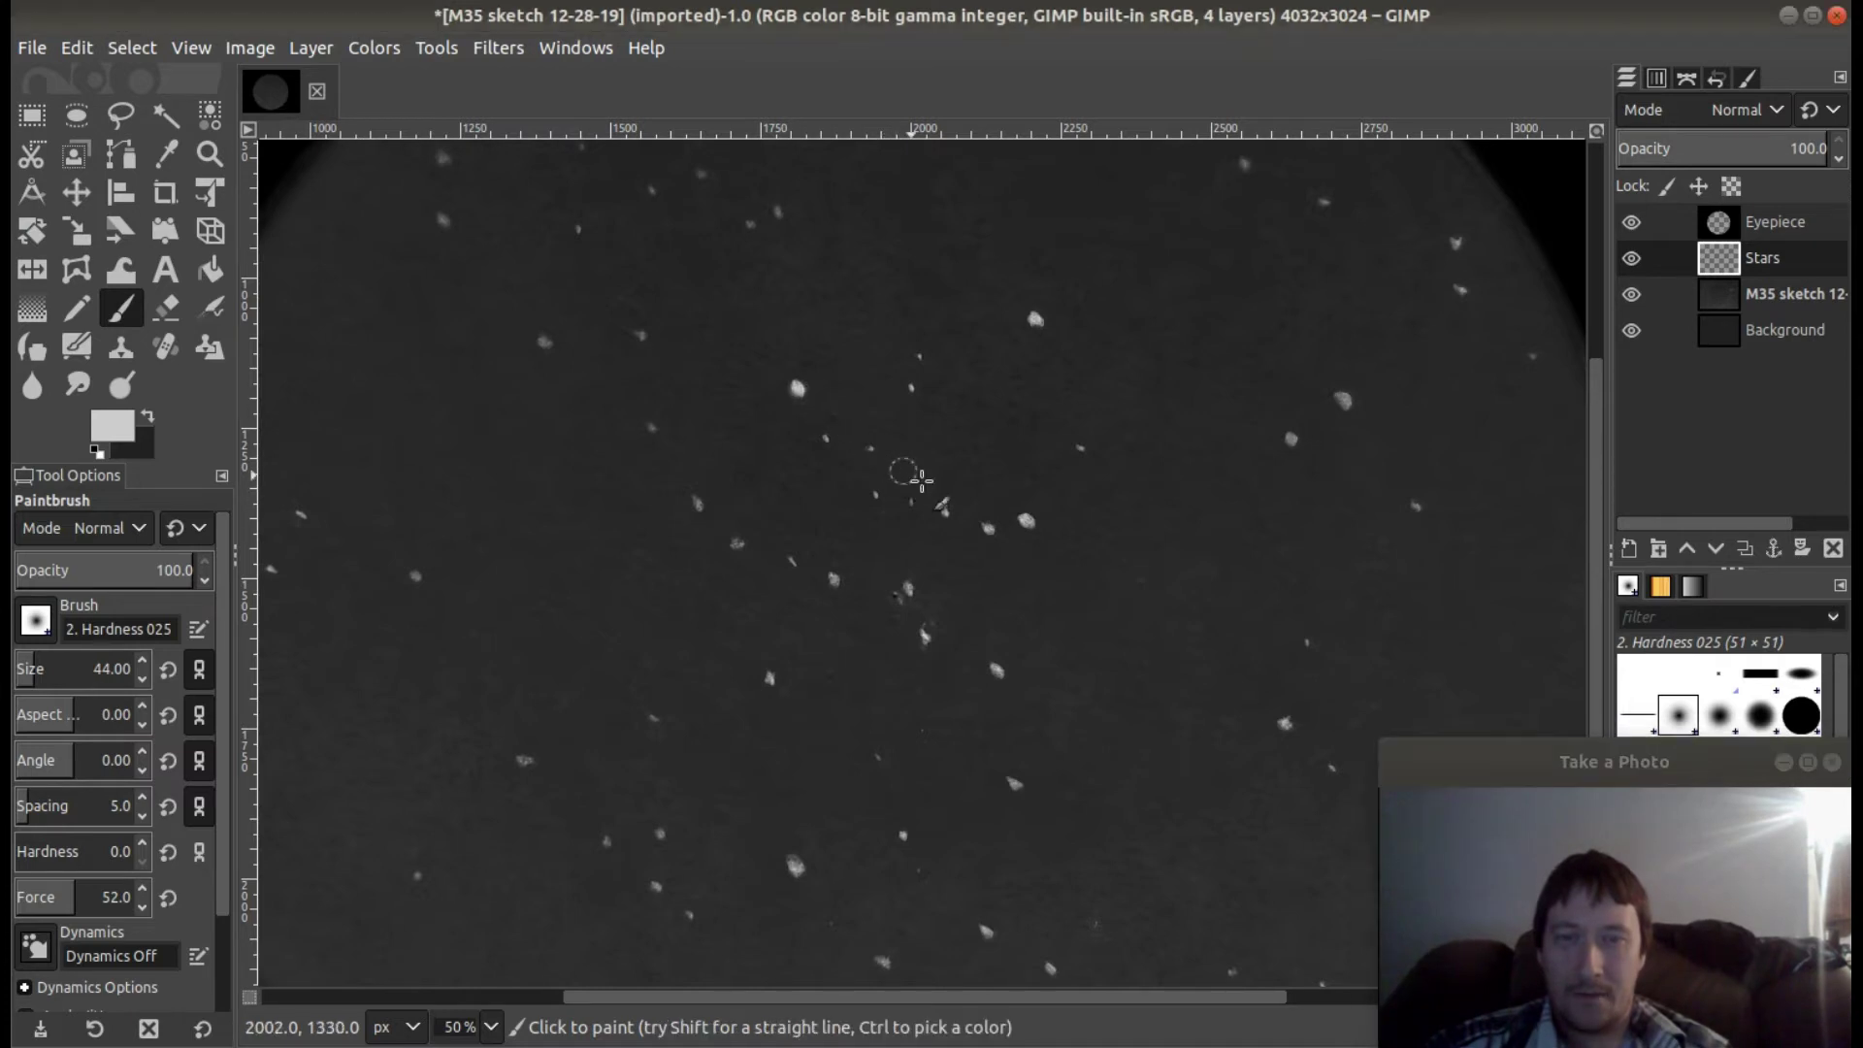
left_click(1027, 522)
left_click(1037, 321)
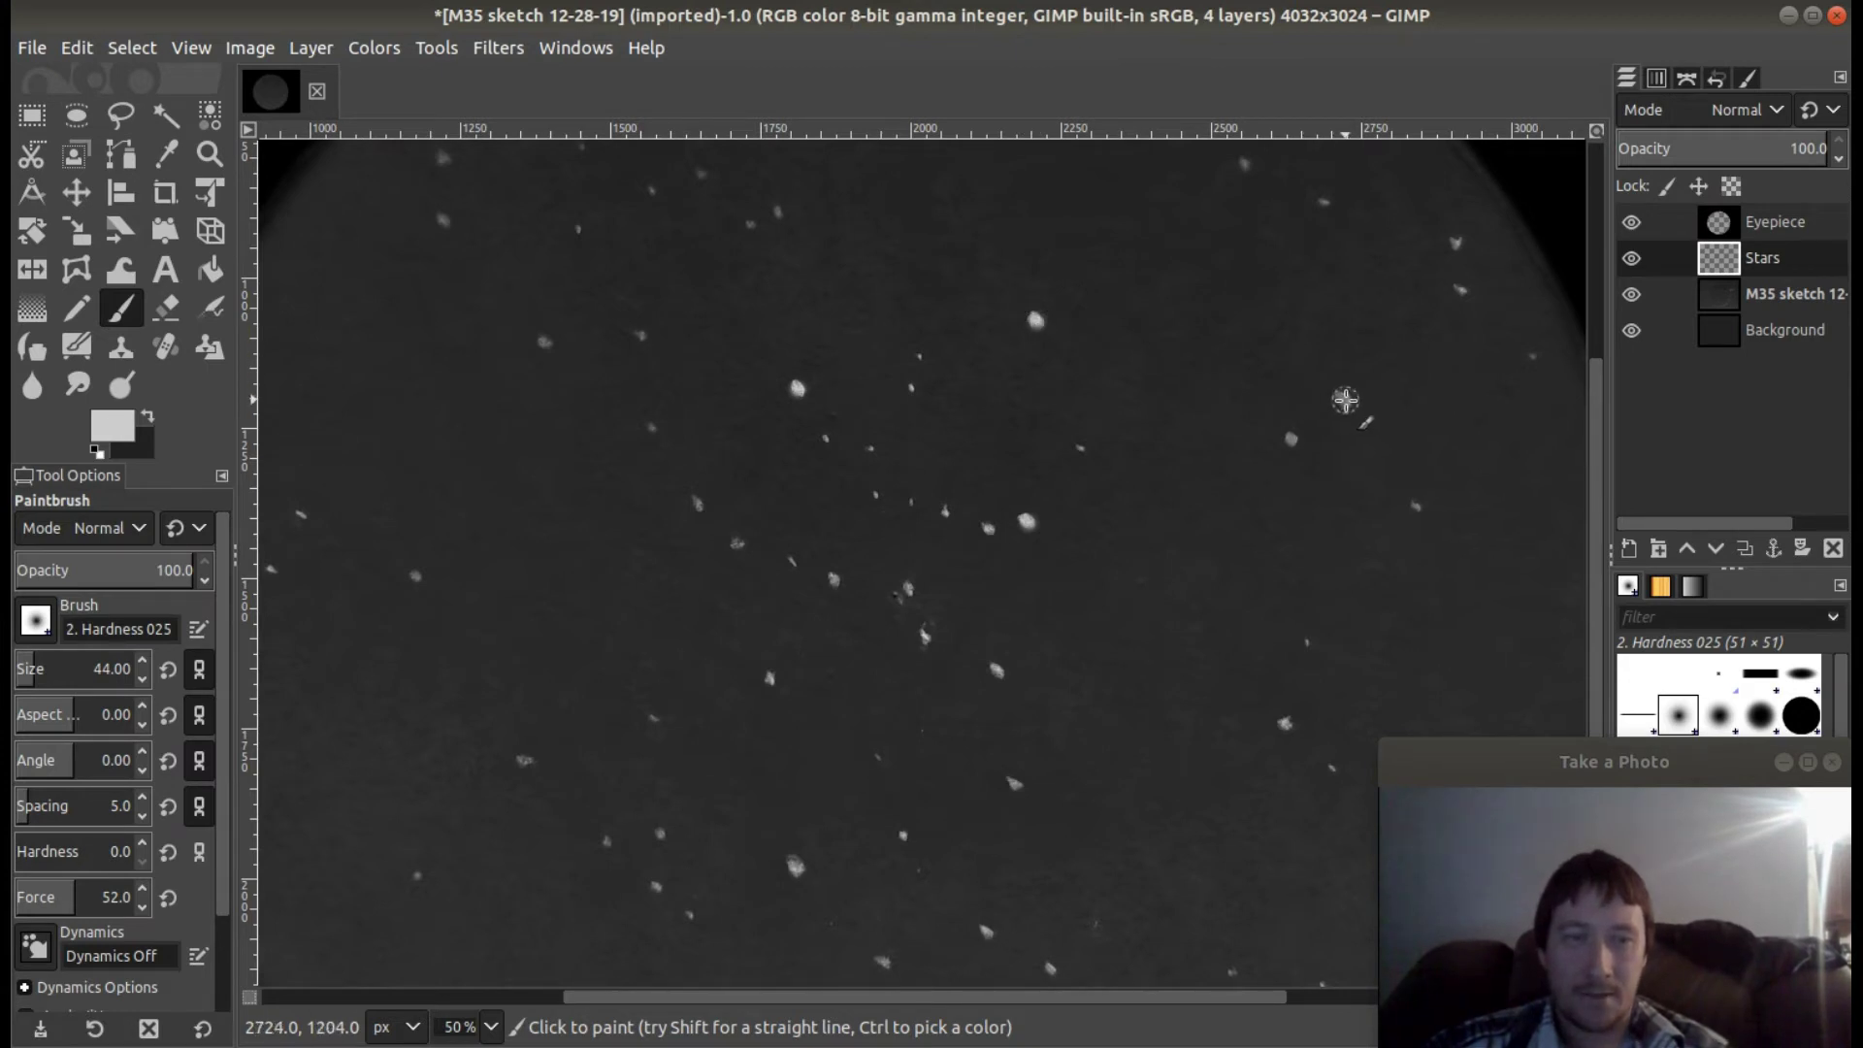
left_click(1344, 399)
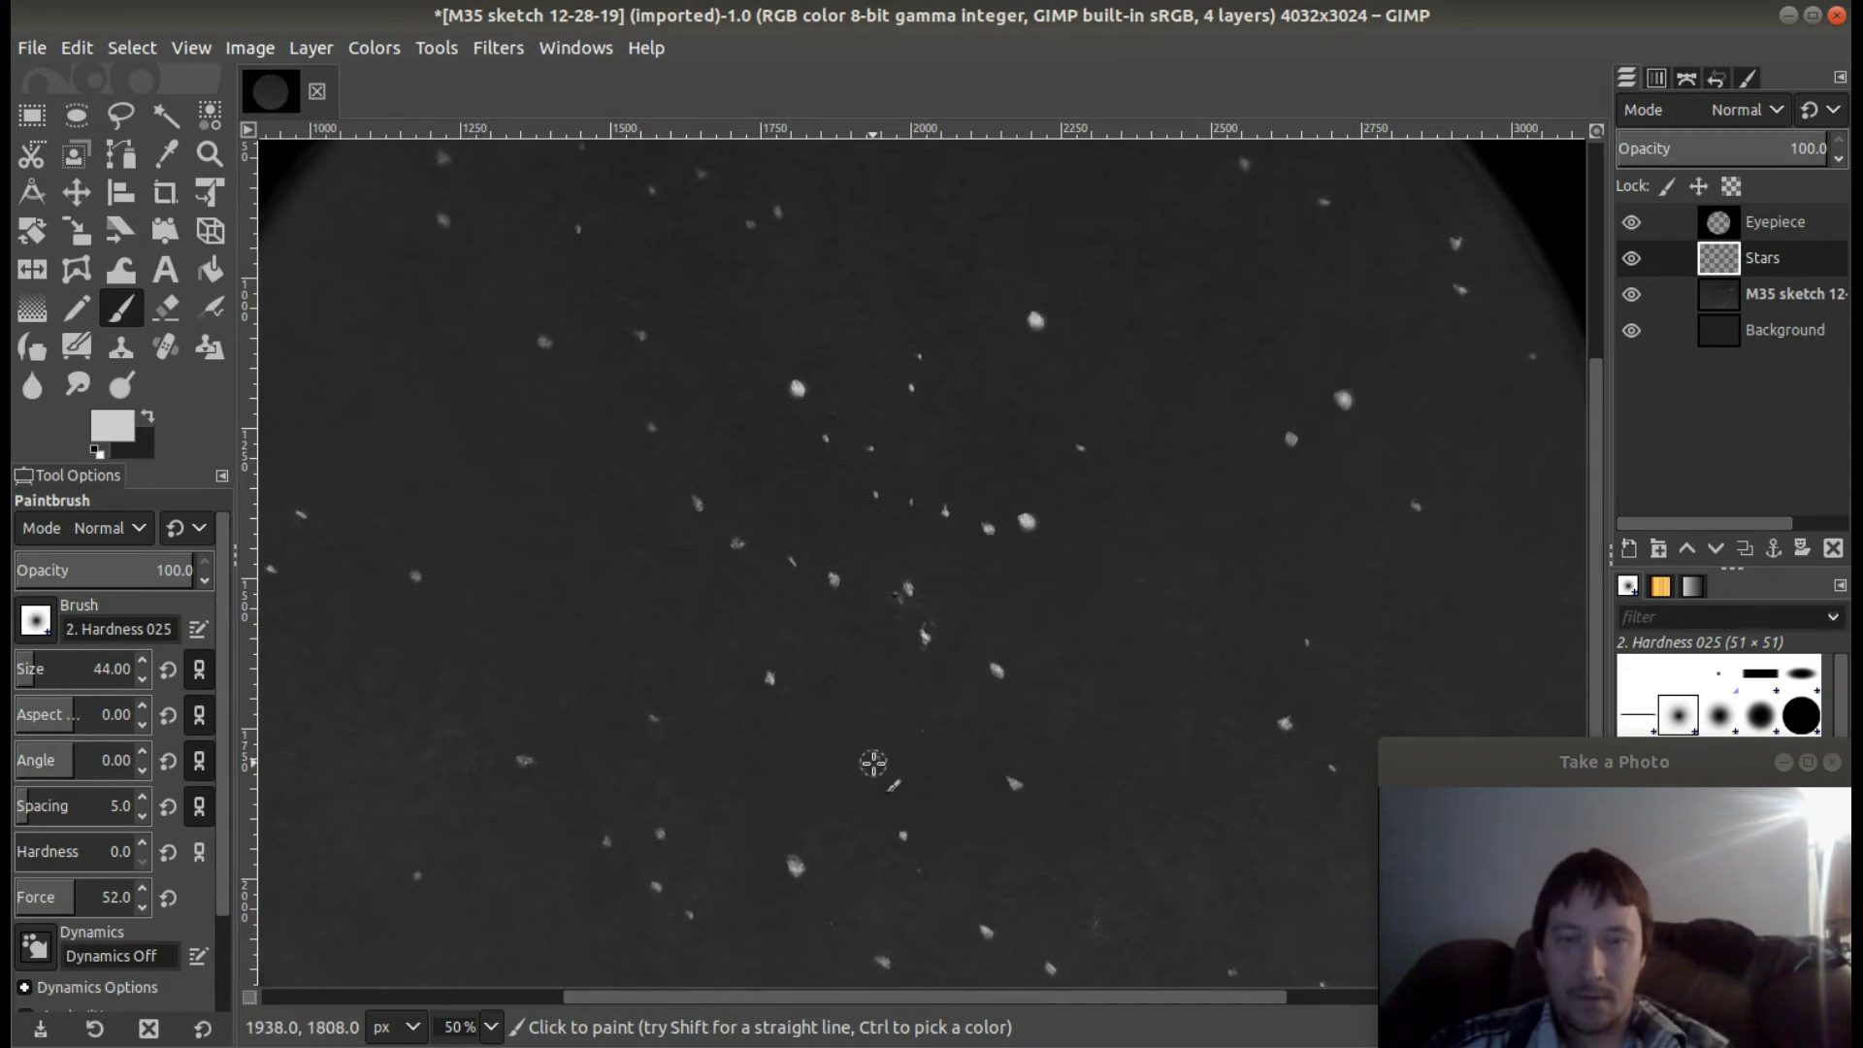
left_click(793, 865)
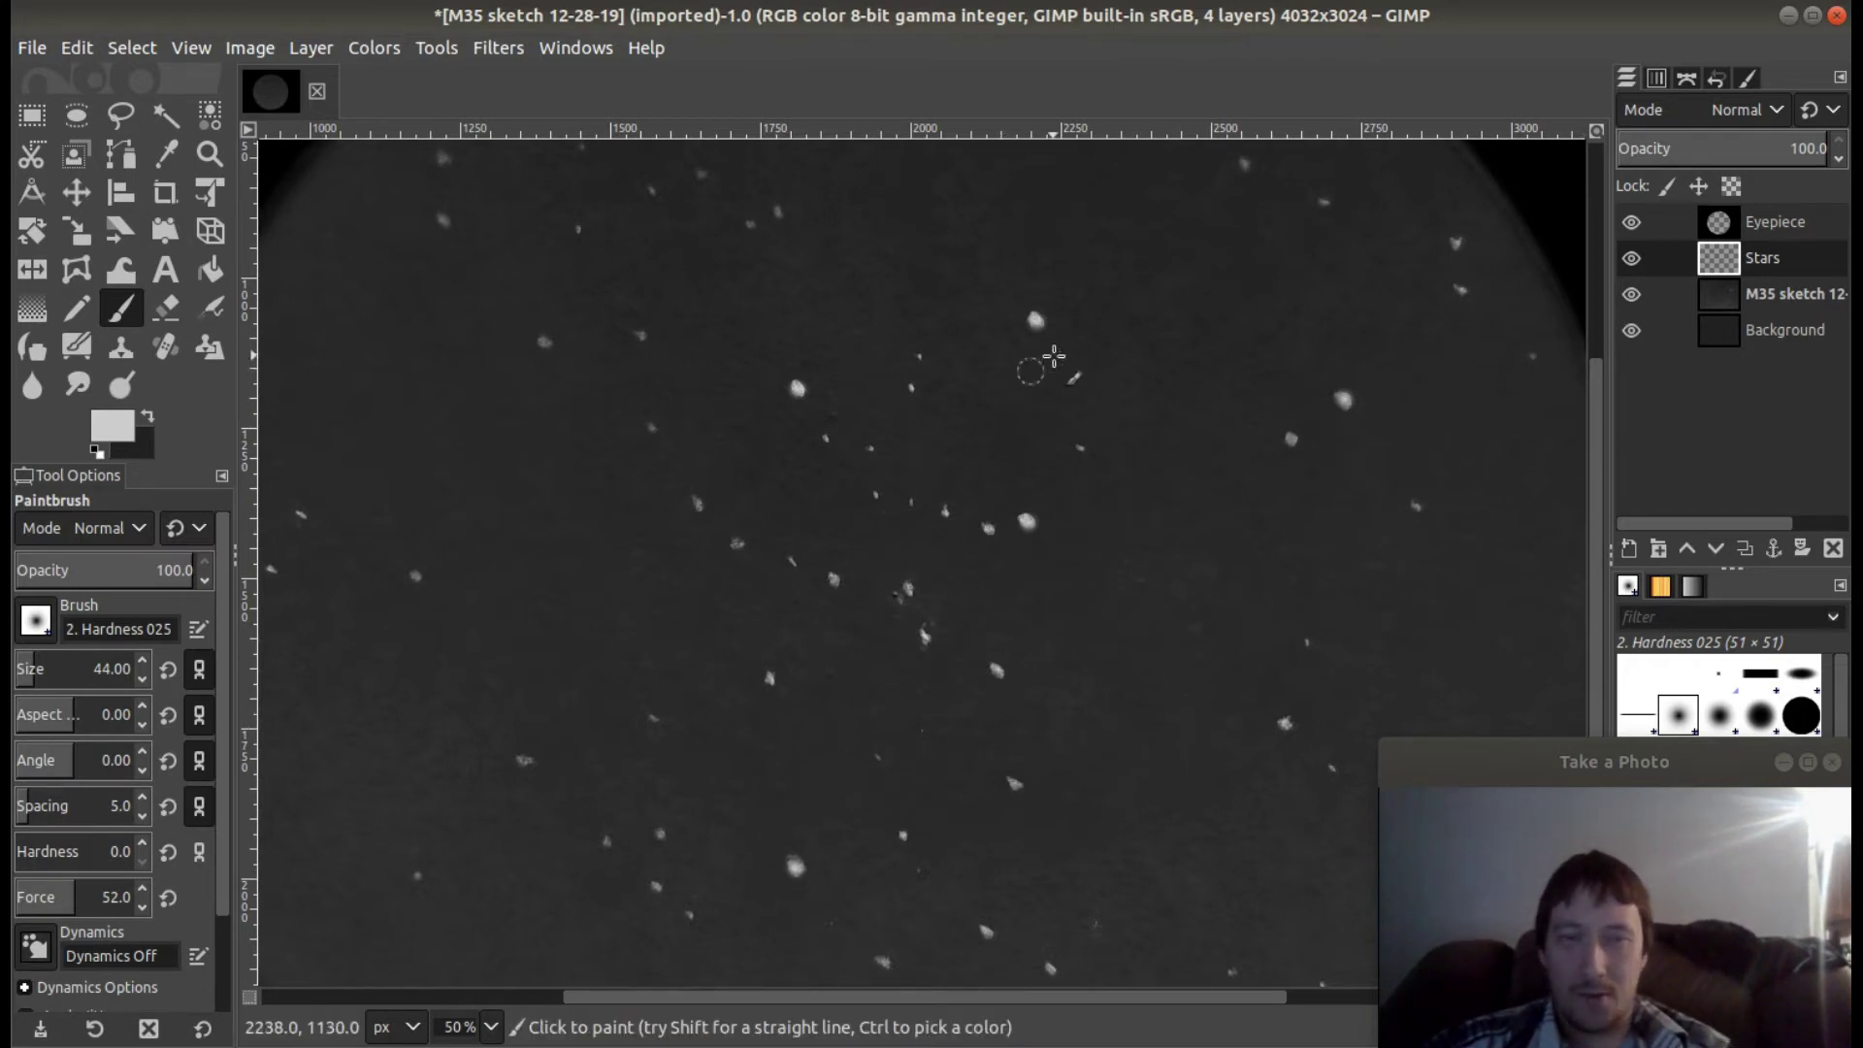
Try a test star at brush hardness 100 with the M35 sketch layer hidden, undo it and restore hardness to 0.
left_click(1632, 294)
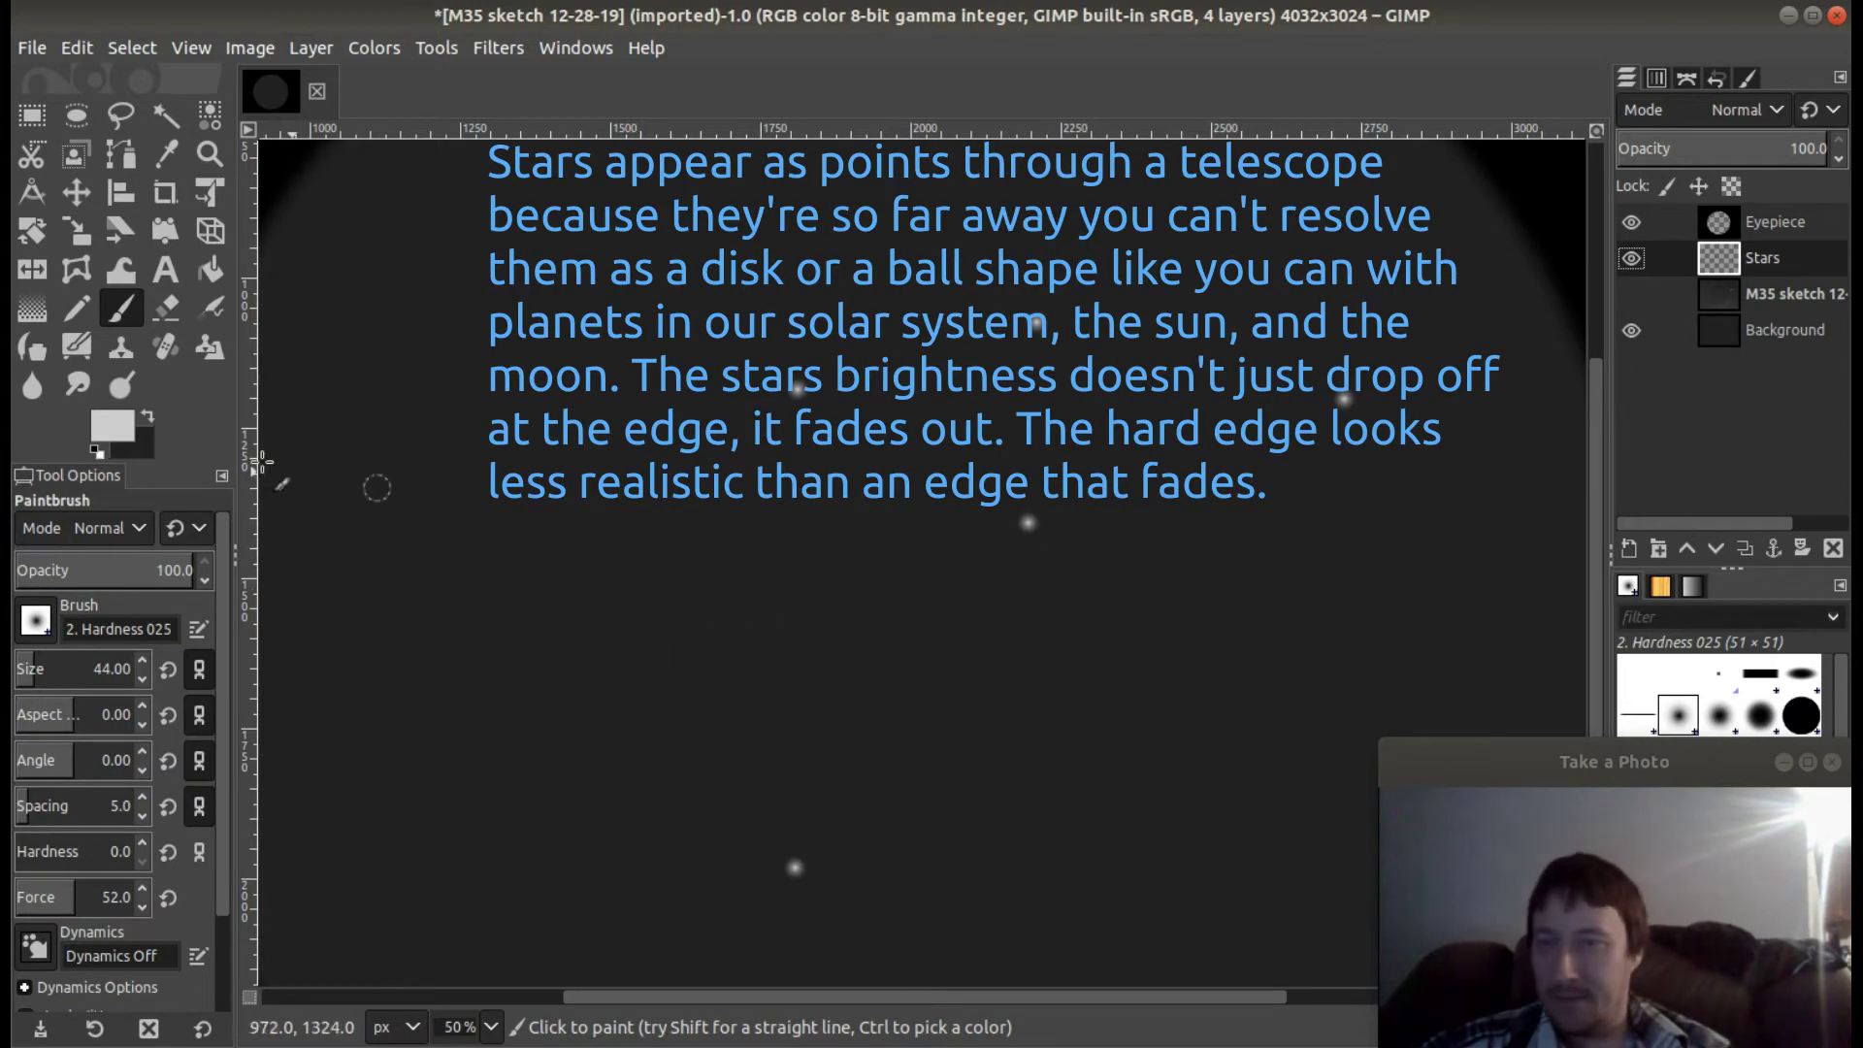
left_click_drag(26, 845, 136, 849)
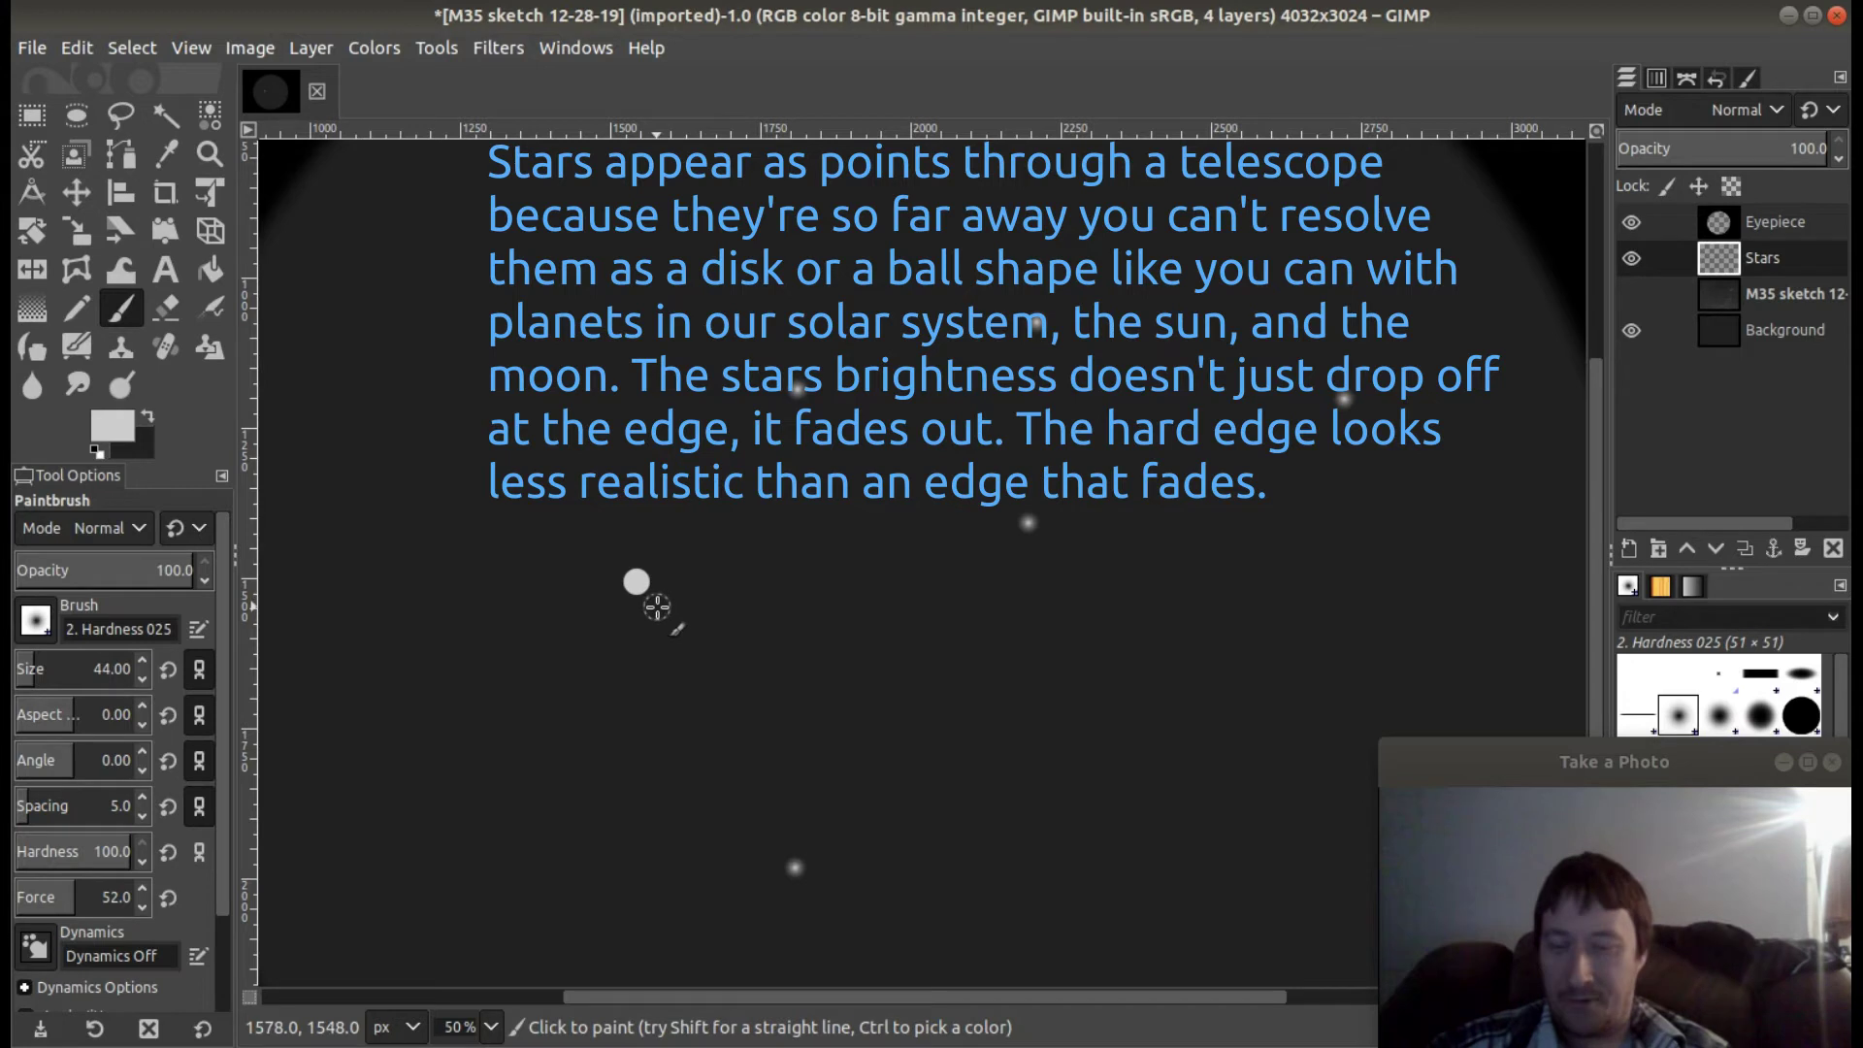
key("ctrl+z")
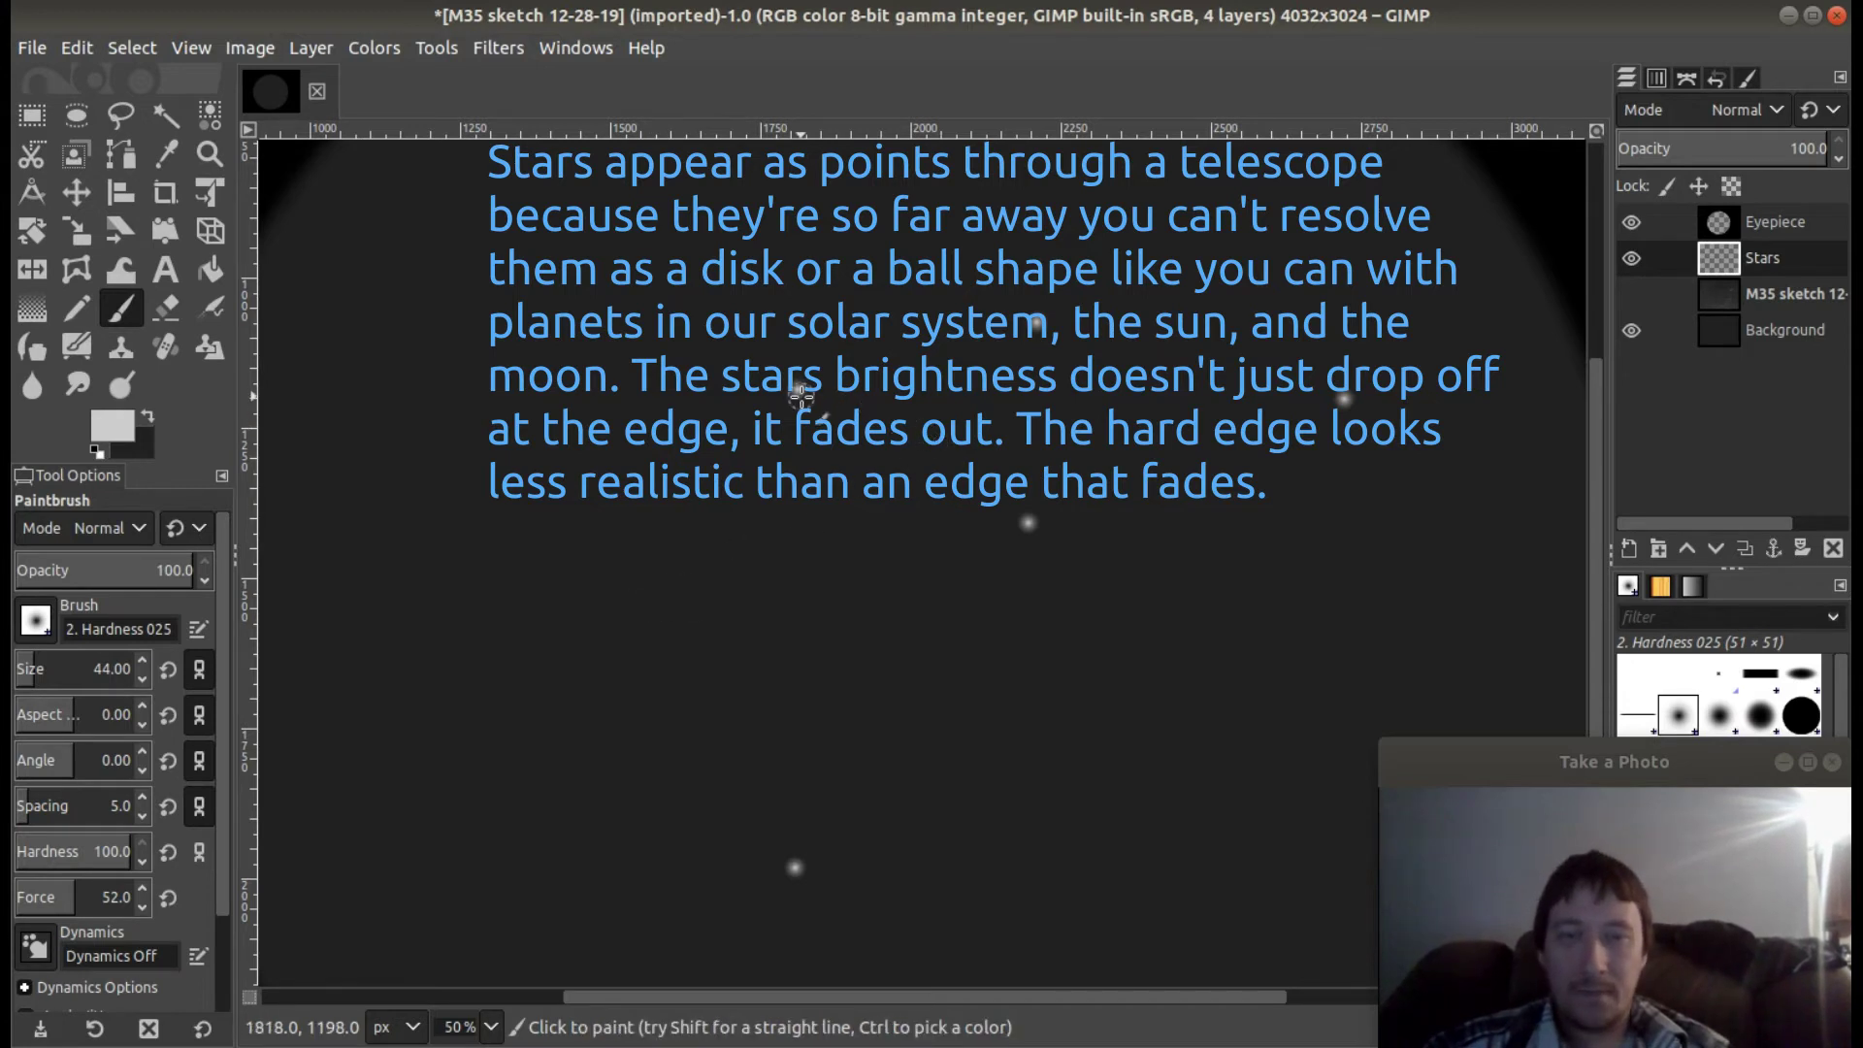
left_click(117, 851)
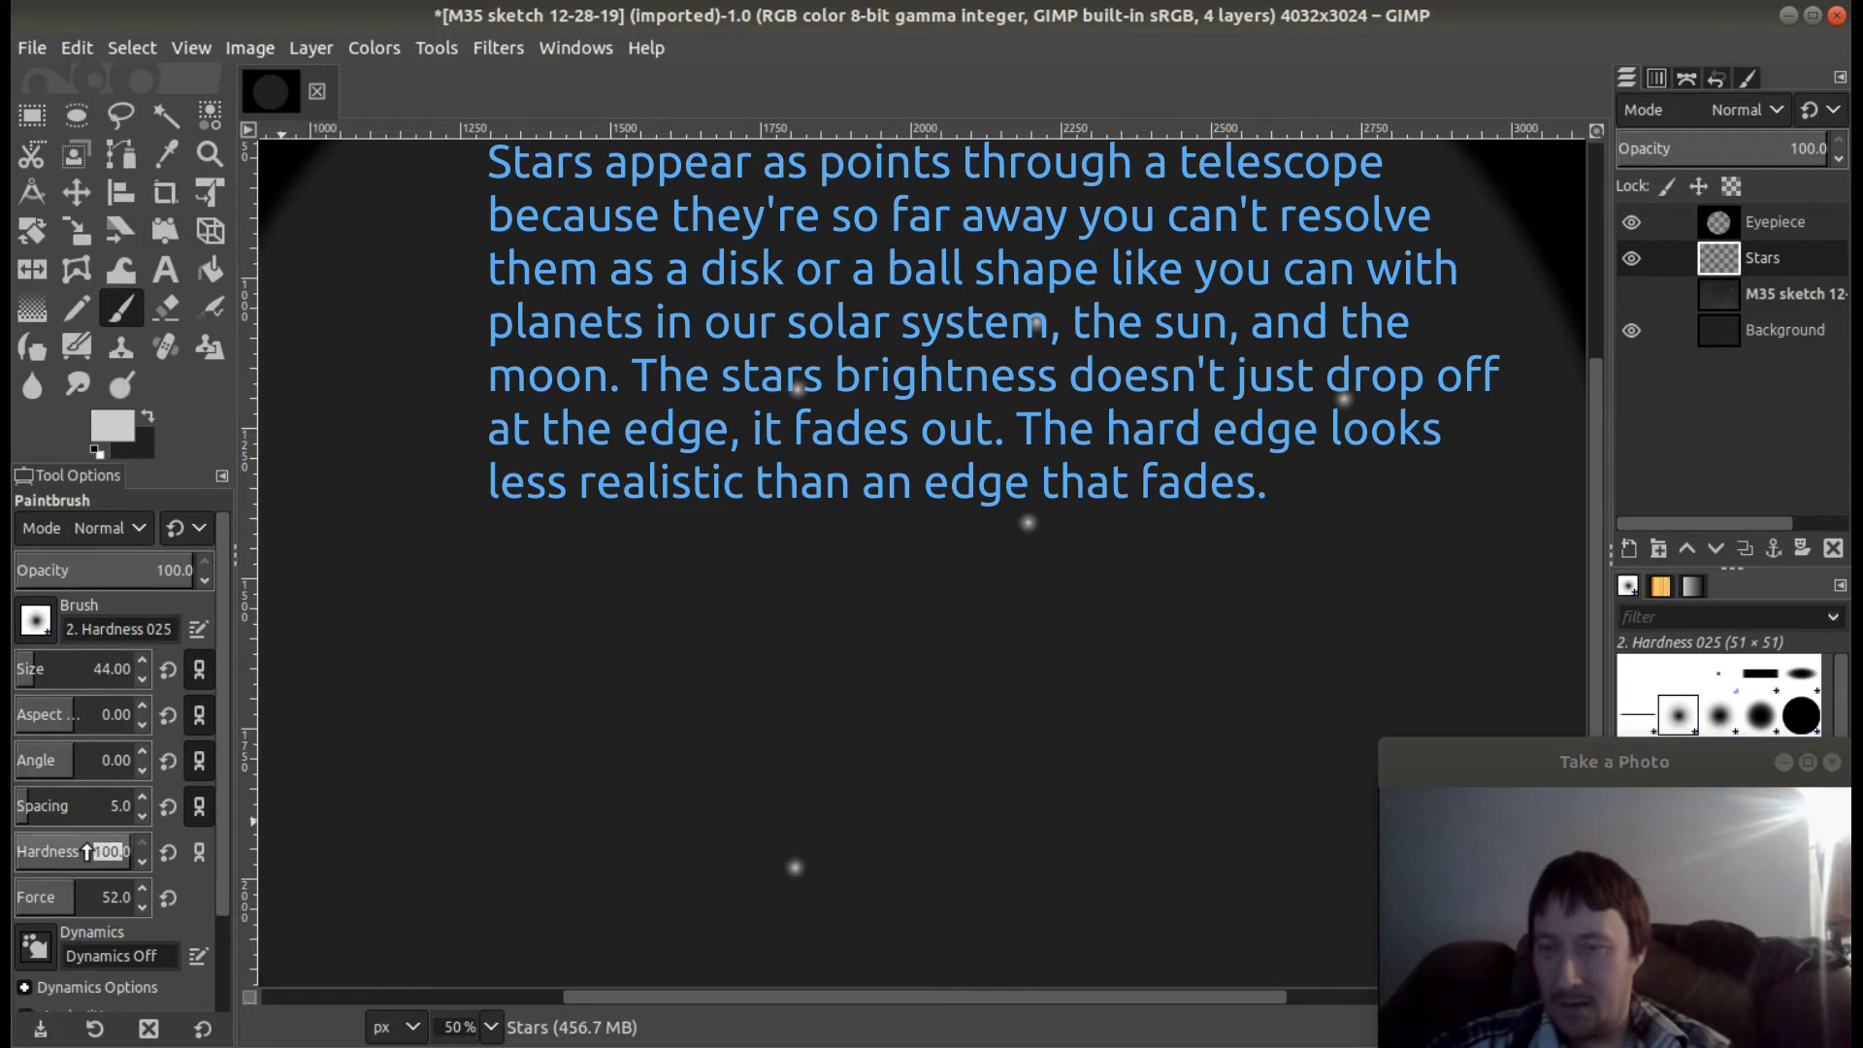
key("BackSpace")
key("BackSpace")
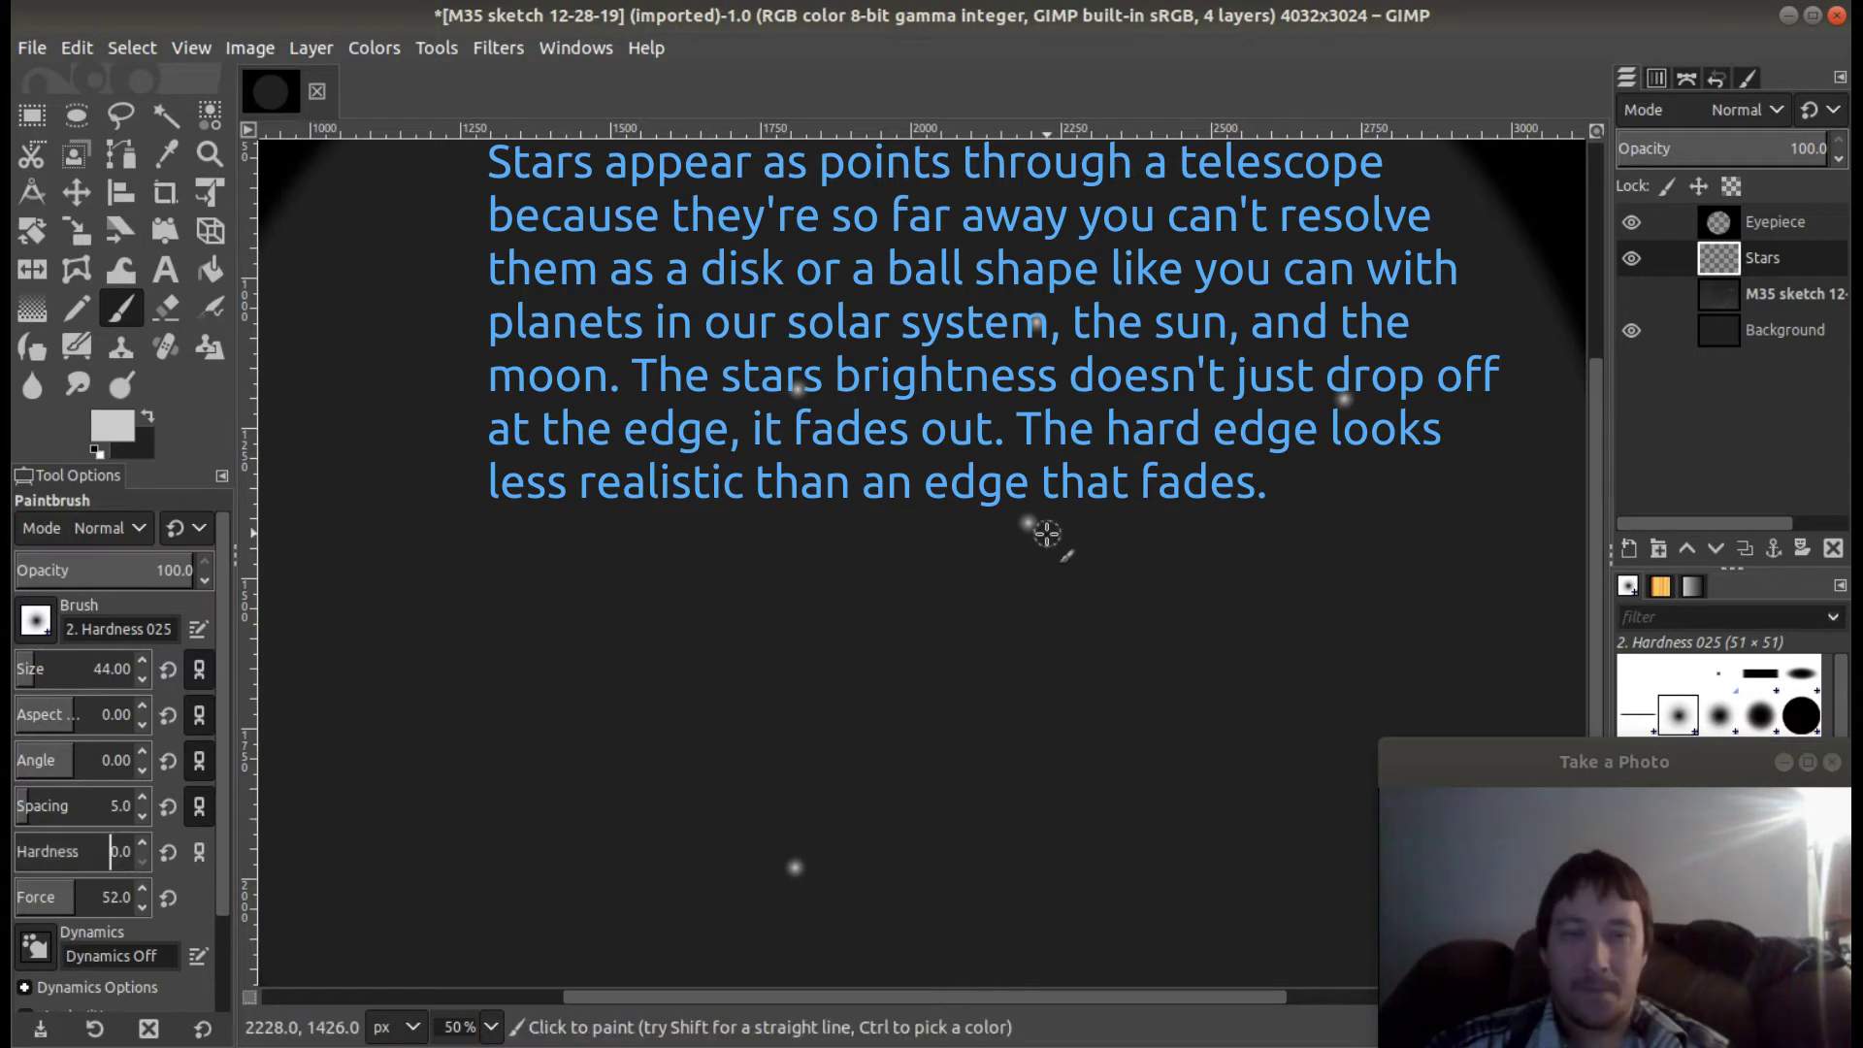
left_click(1635, 294)
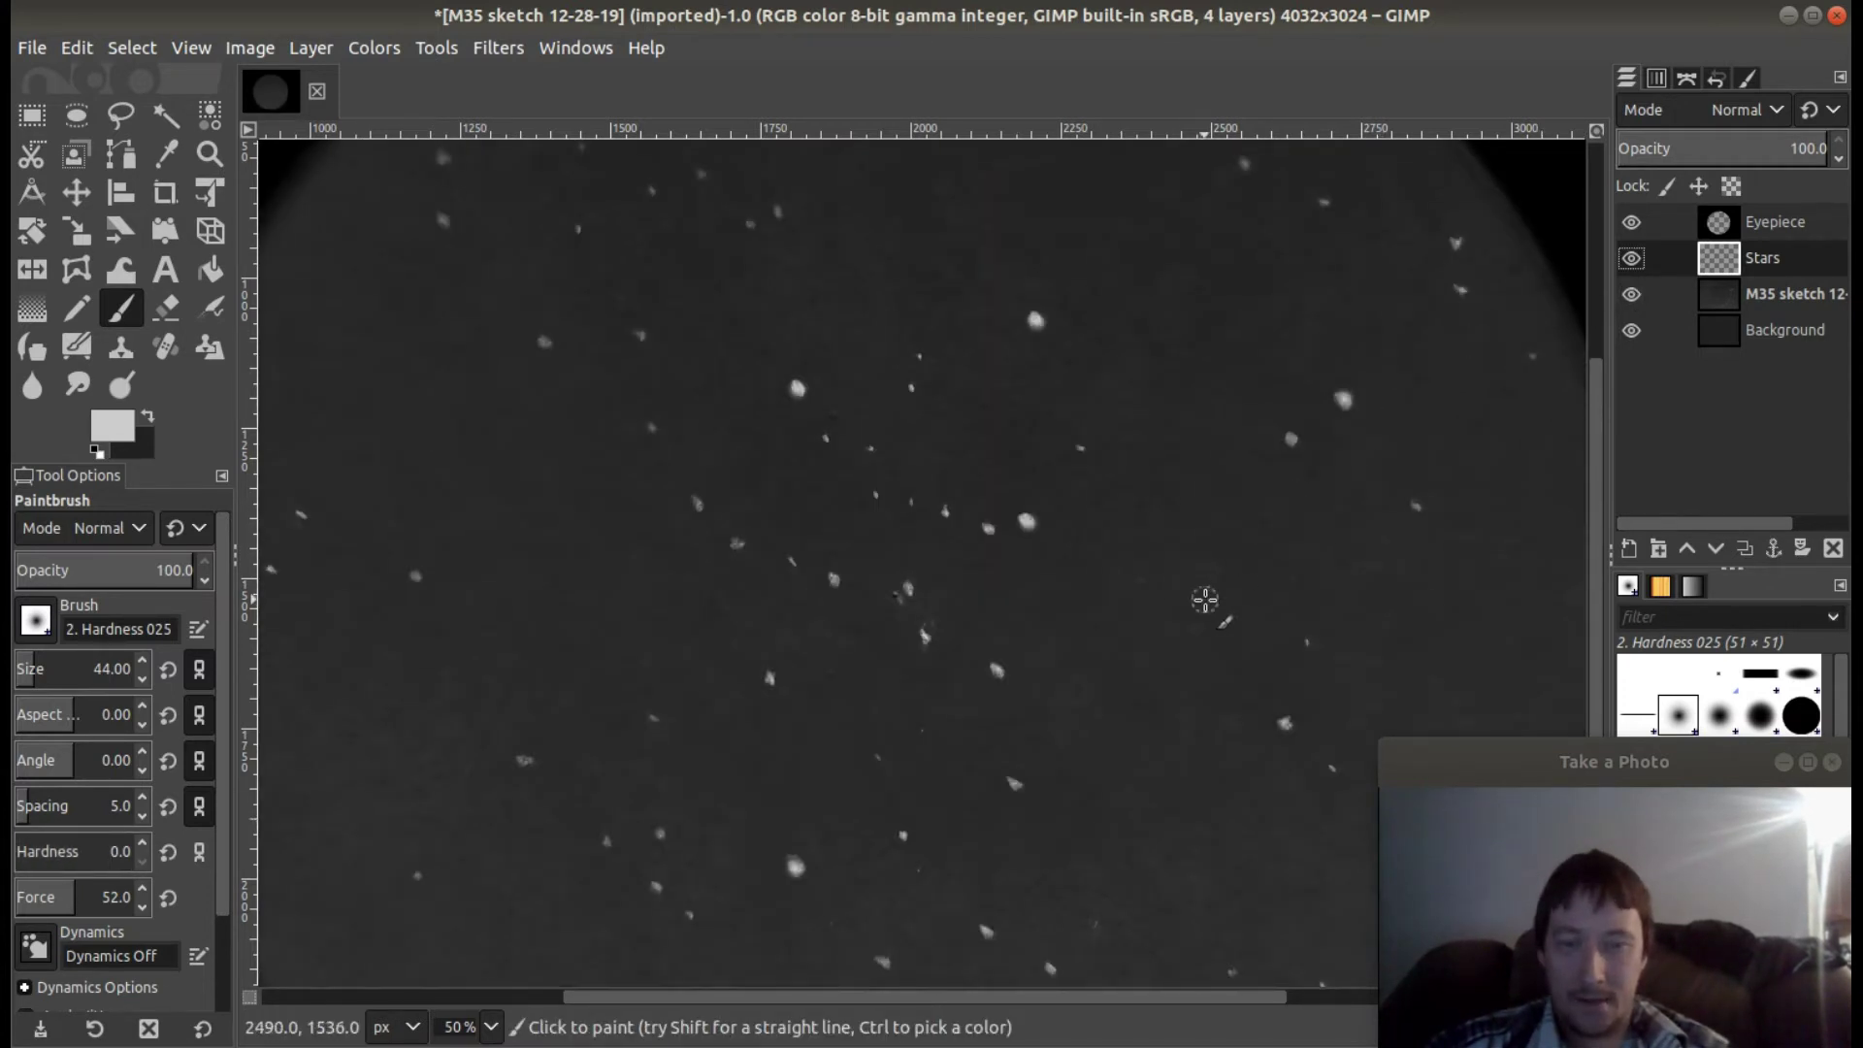
Paint the two bright stars near the circle's lower-right edge and compare the Stars layer with the M35 sketch hidden and shown.
scroll(1602, 432, "down", 5)
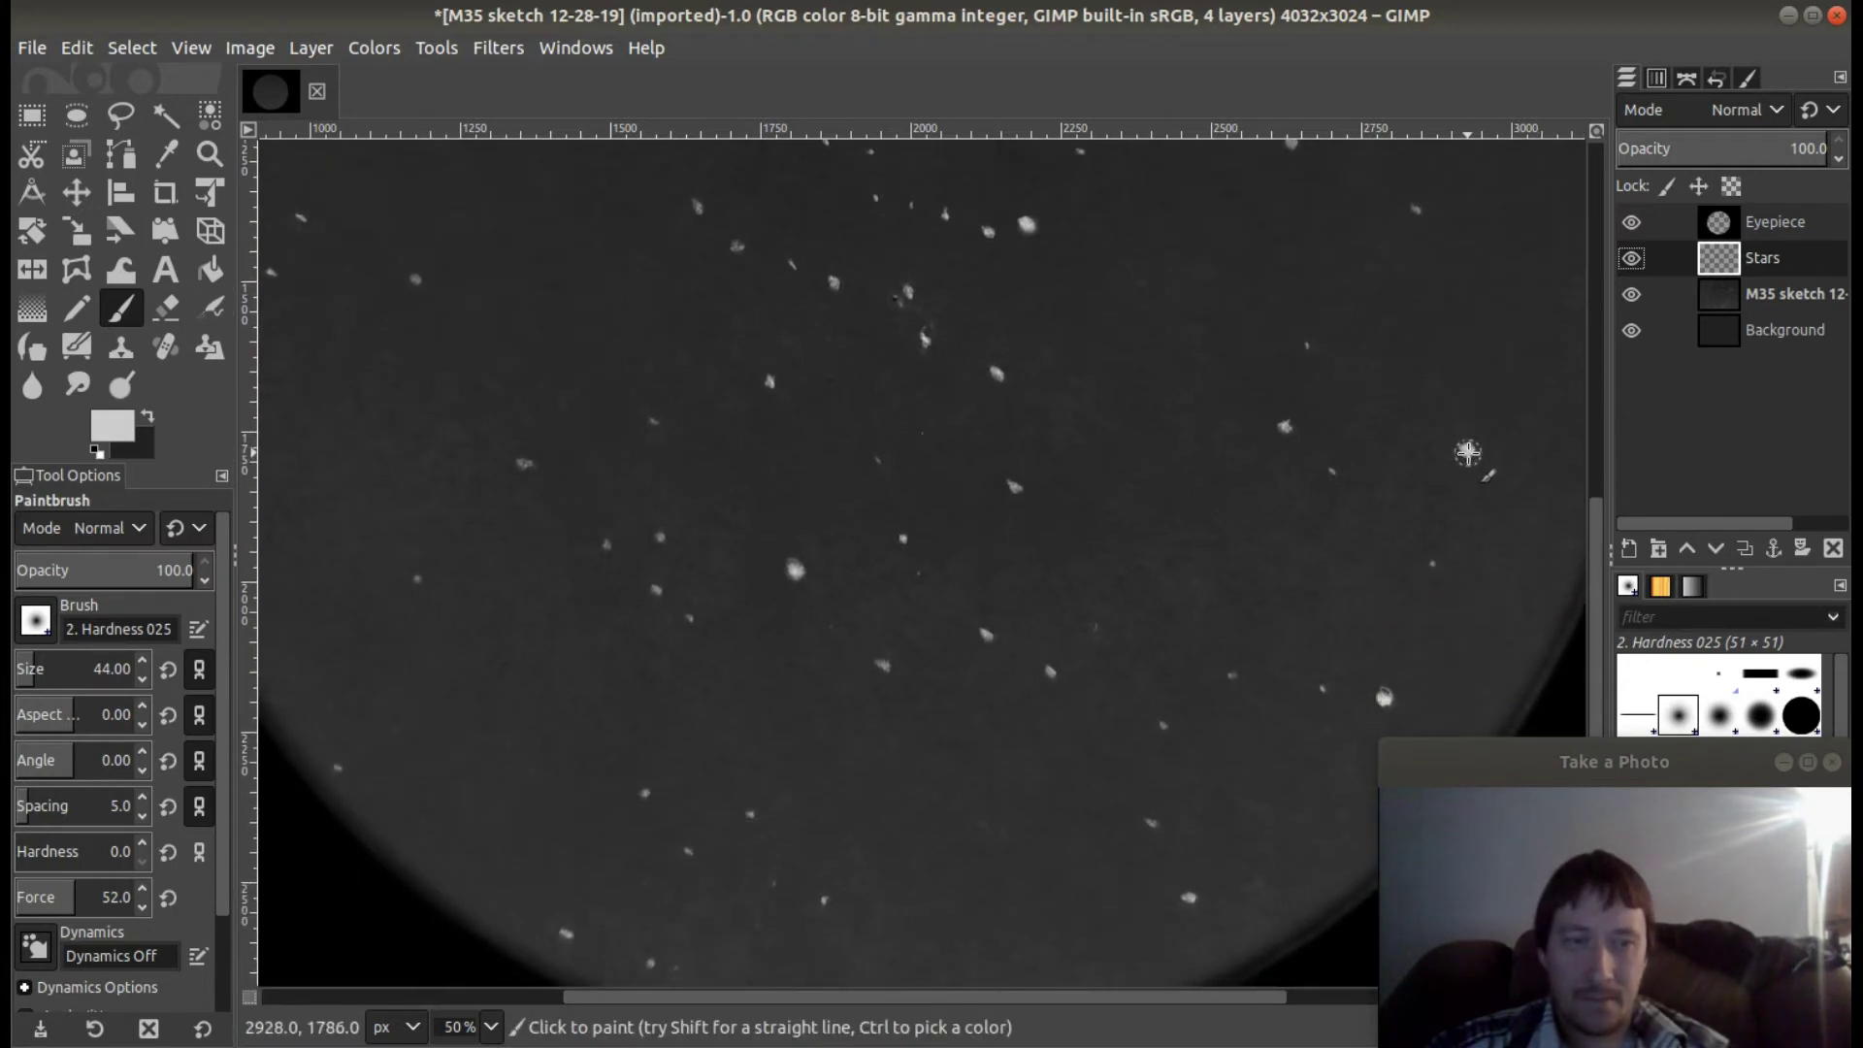
left_click(1467, 450)
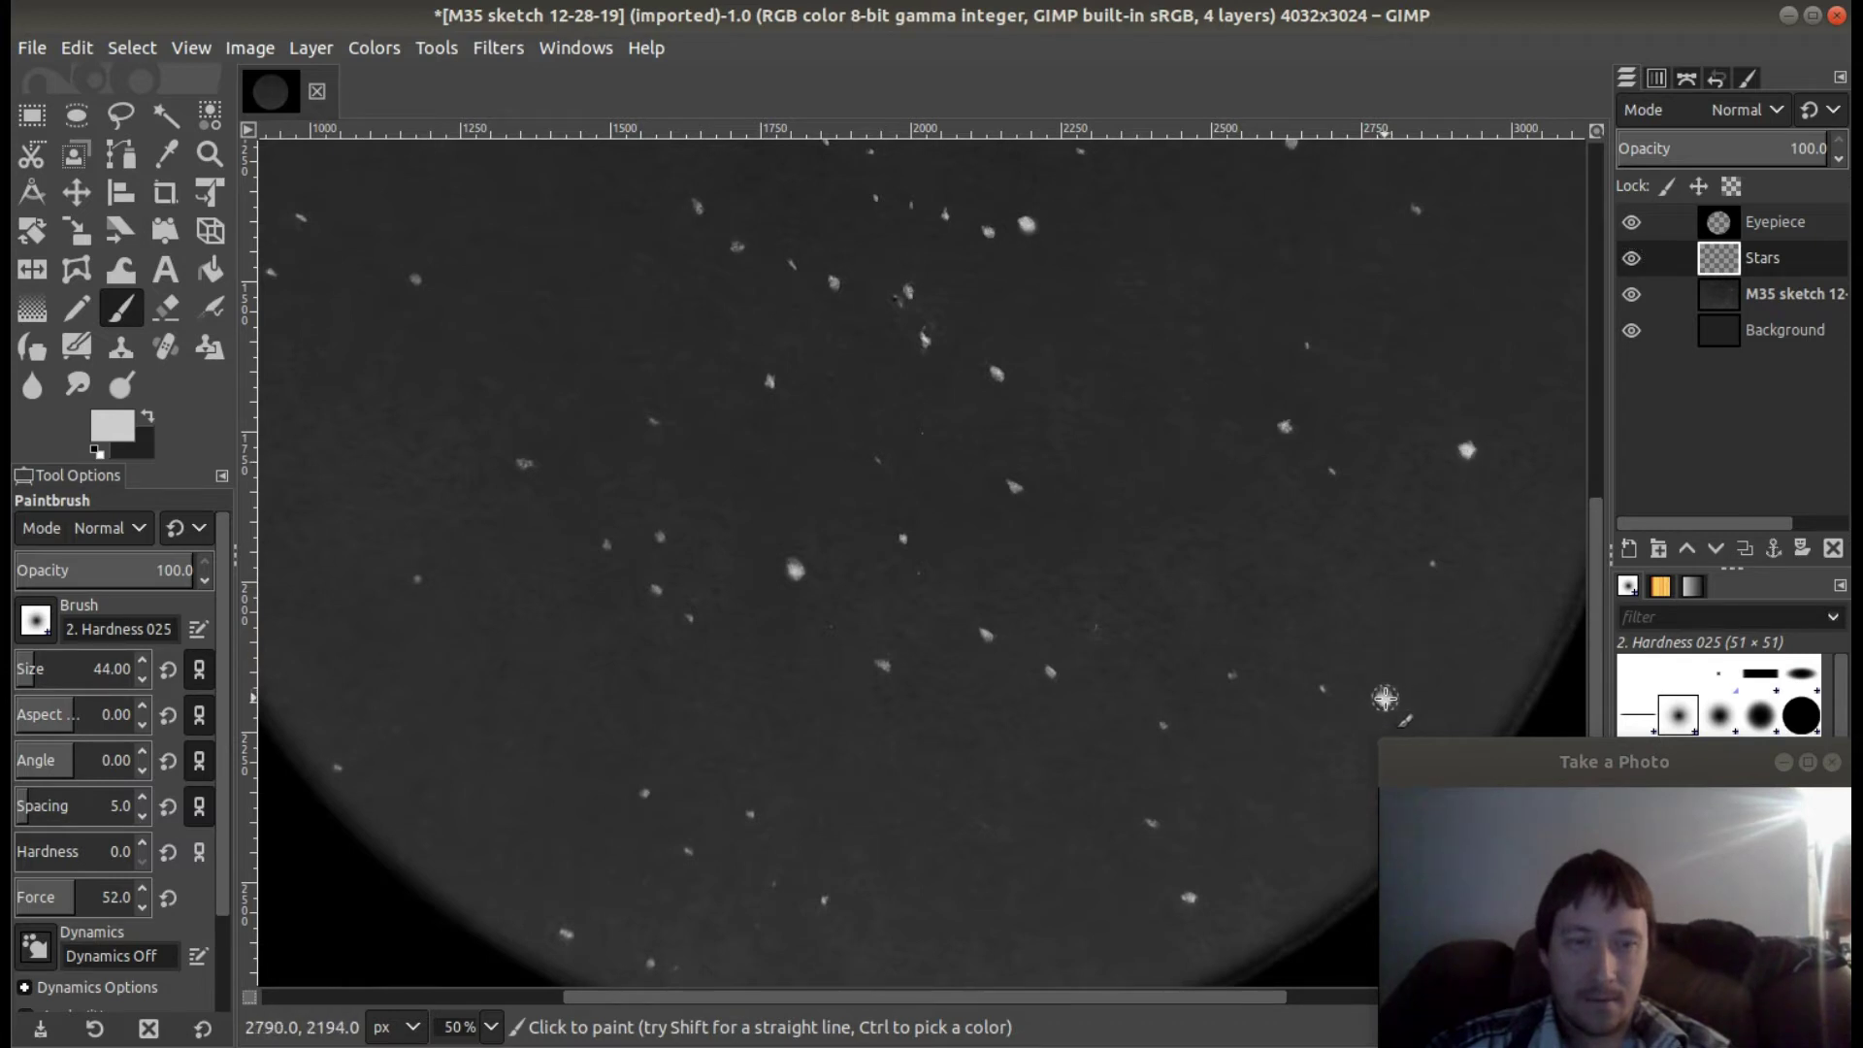
left_click_drag(1596, 642, 1616, 582)
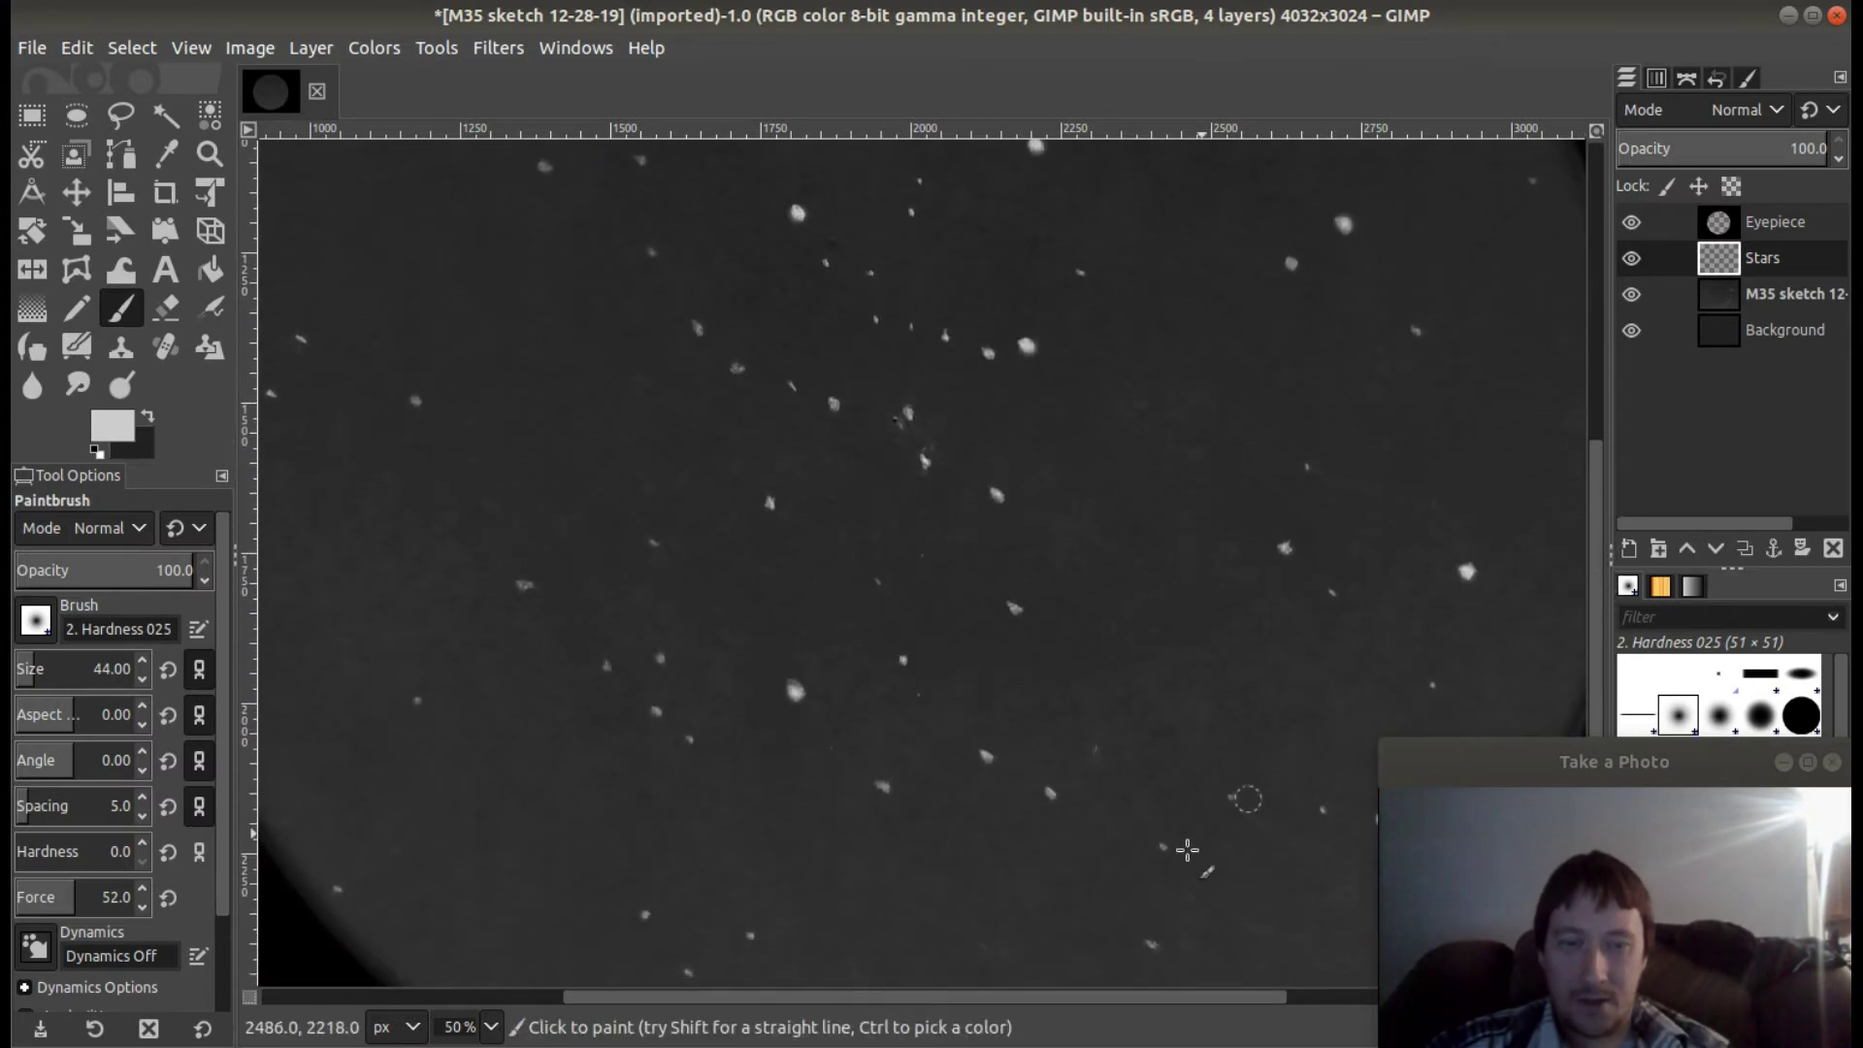
left_click_drag(1066, 1007, 1104, 1007)
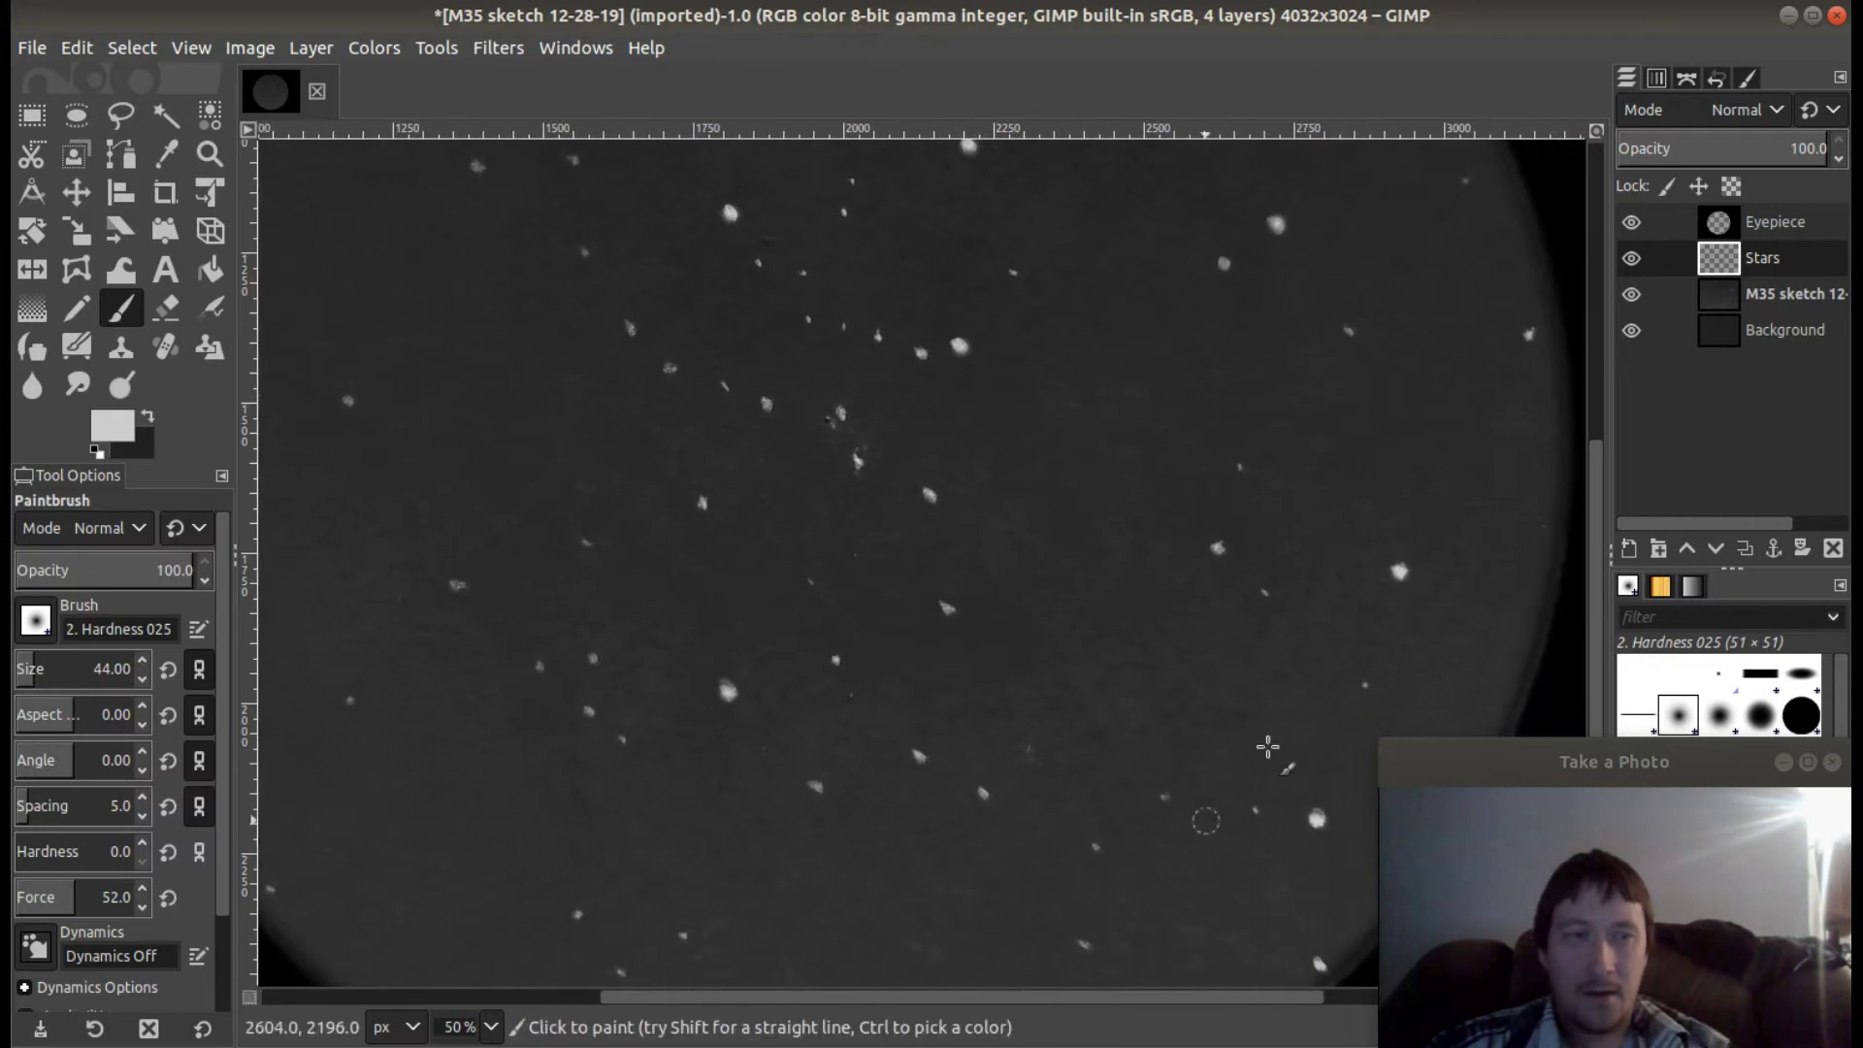
left_click(1629, 295)
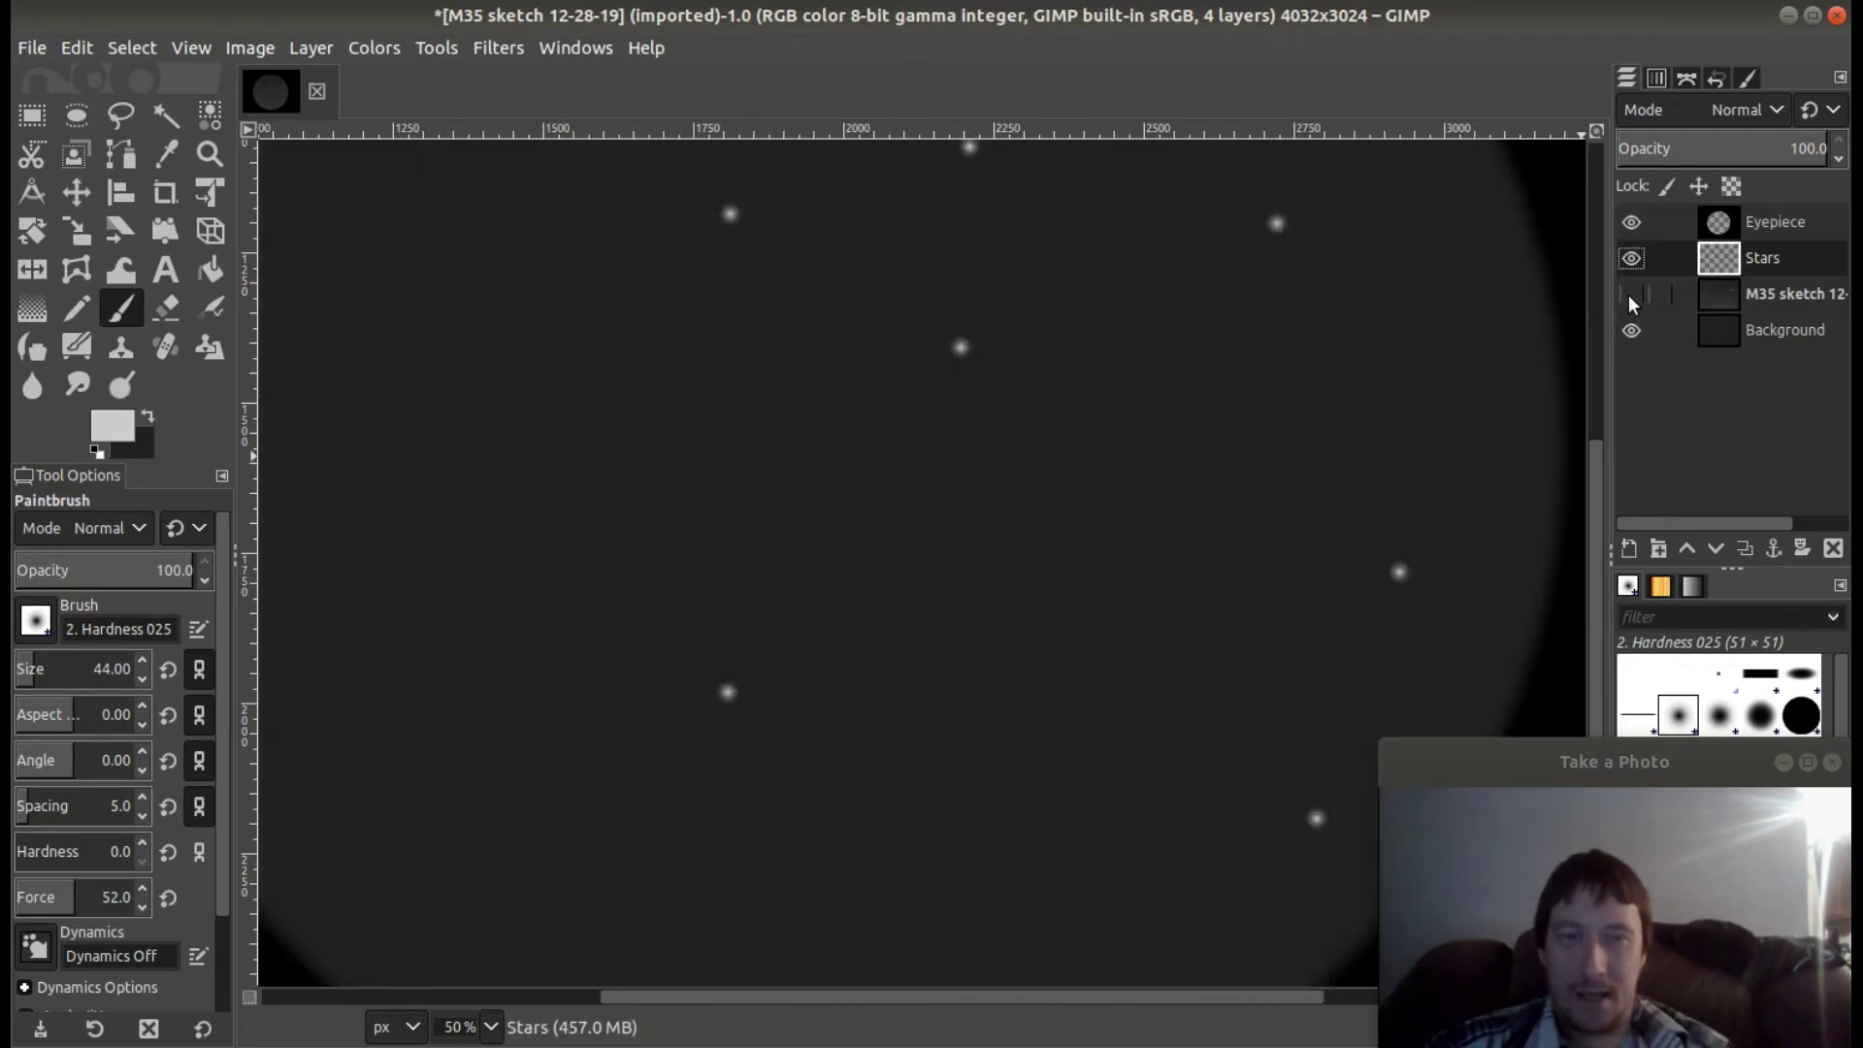
left_click(1628, 295)
left_click(1629, 295)
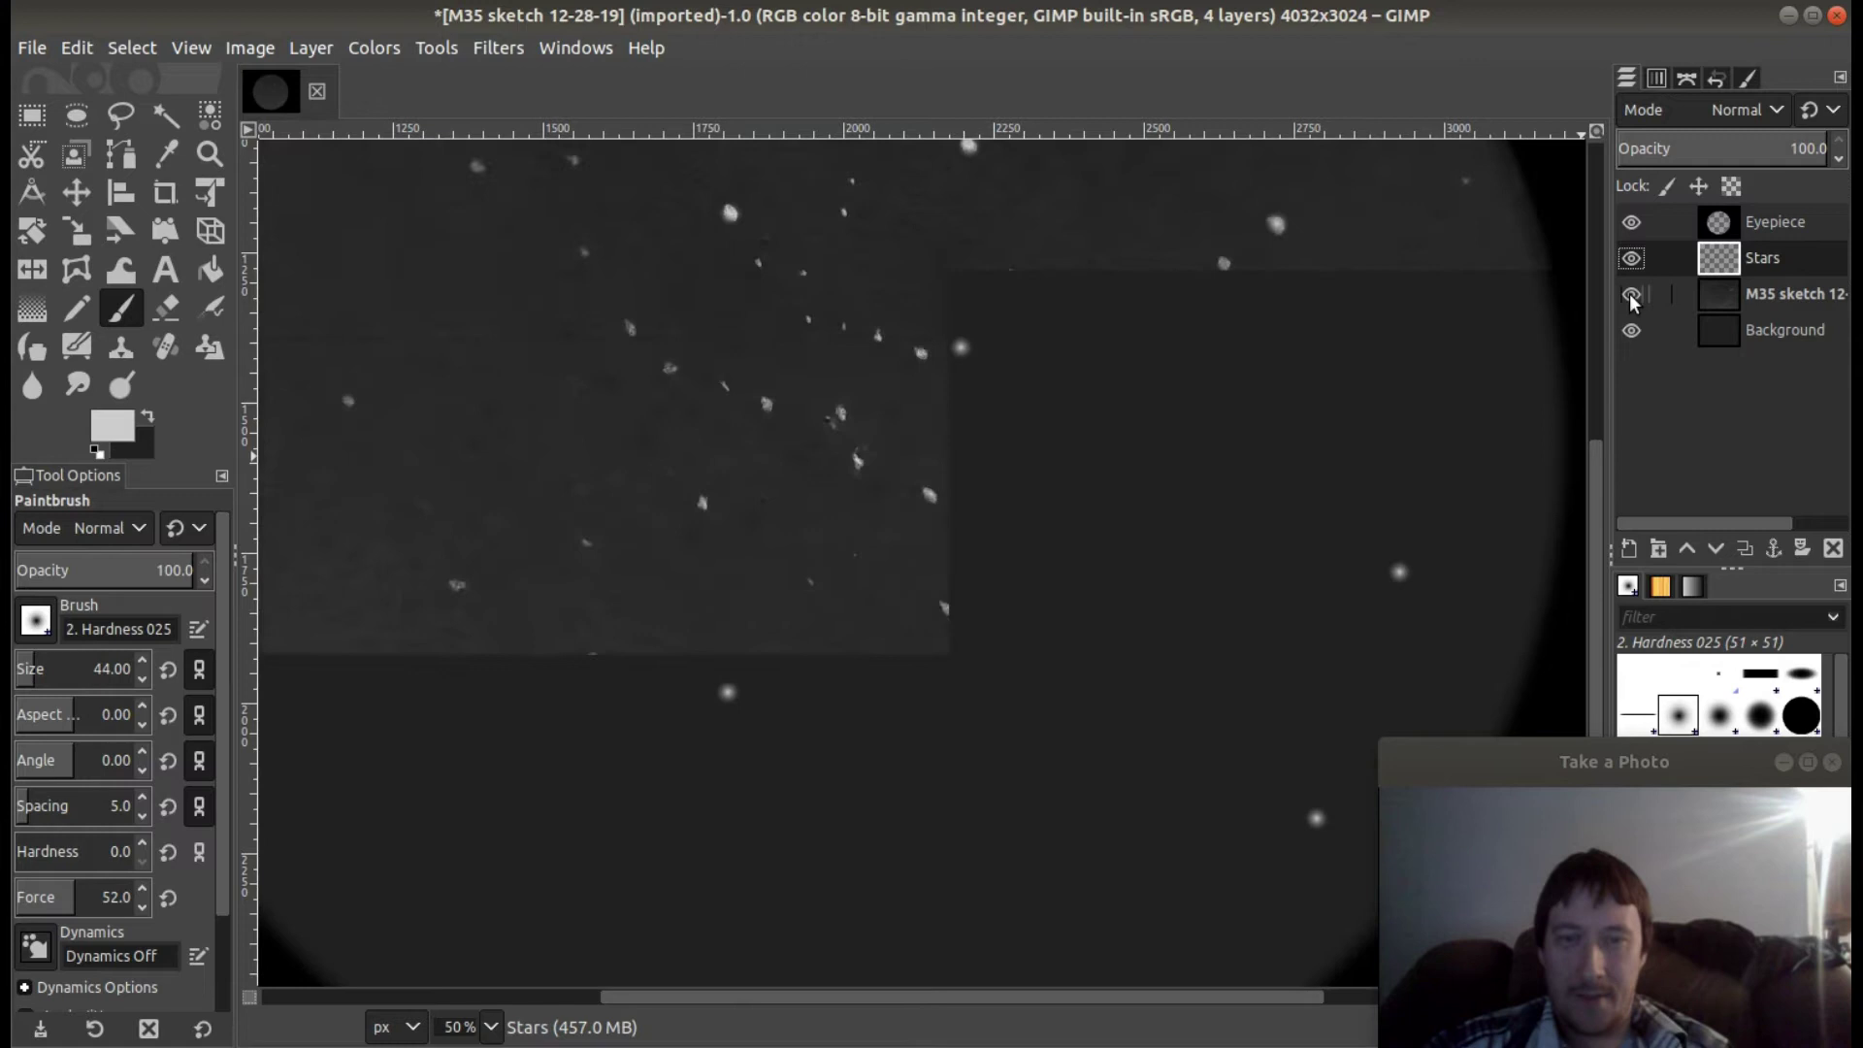
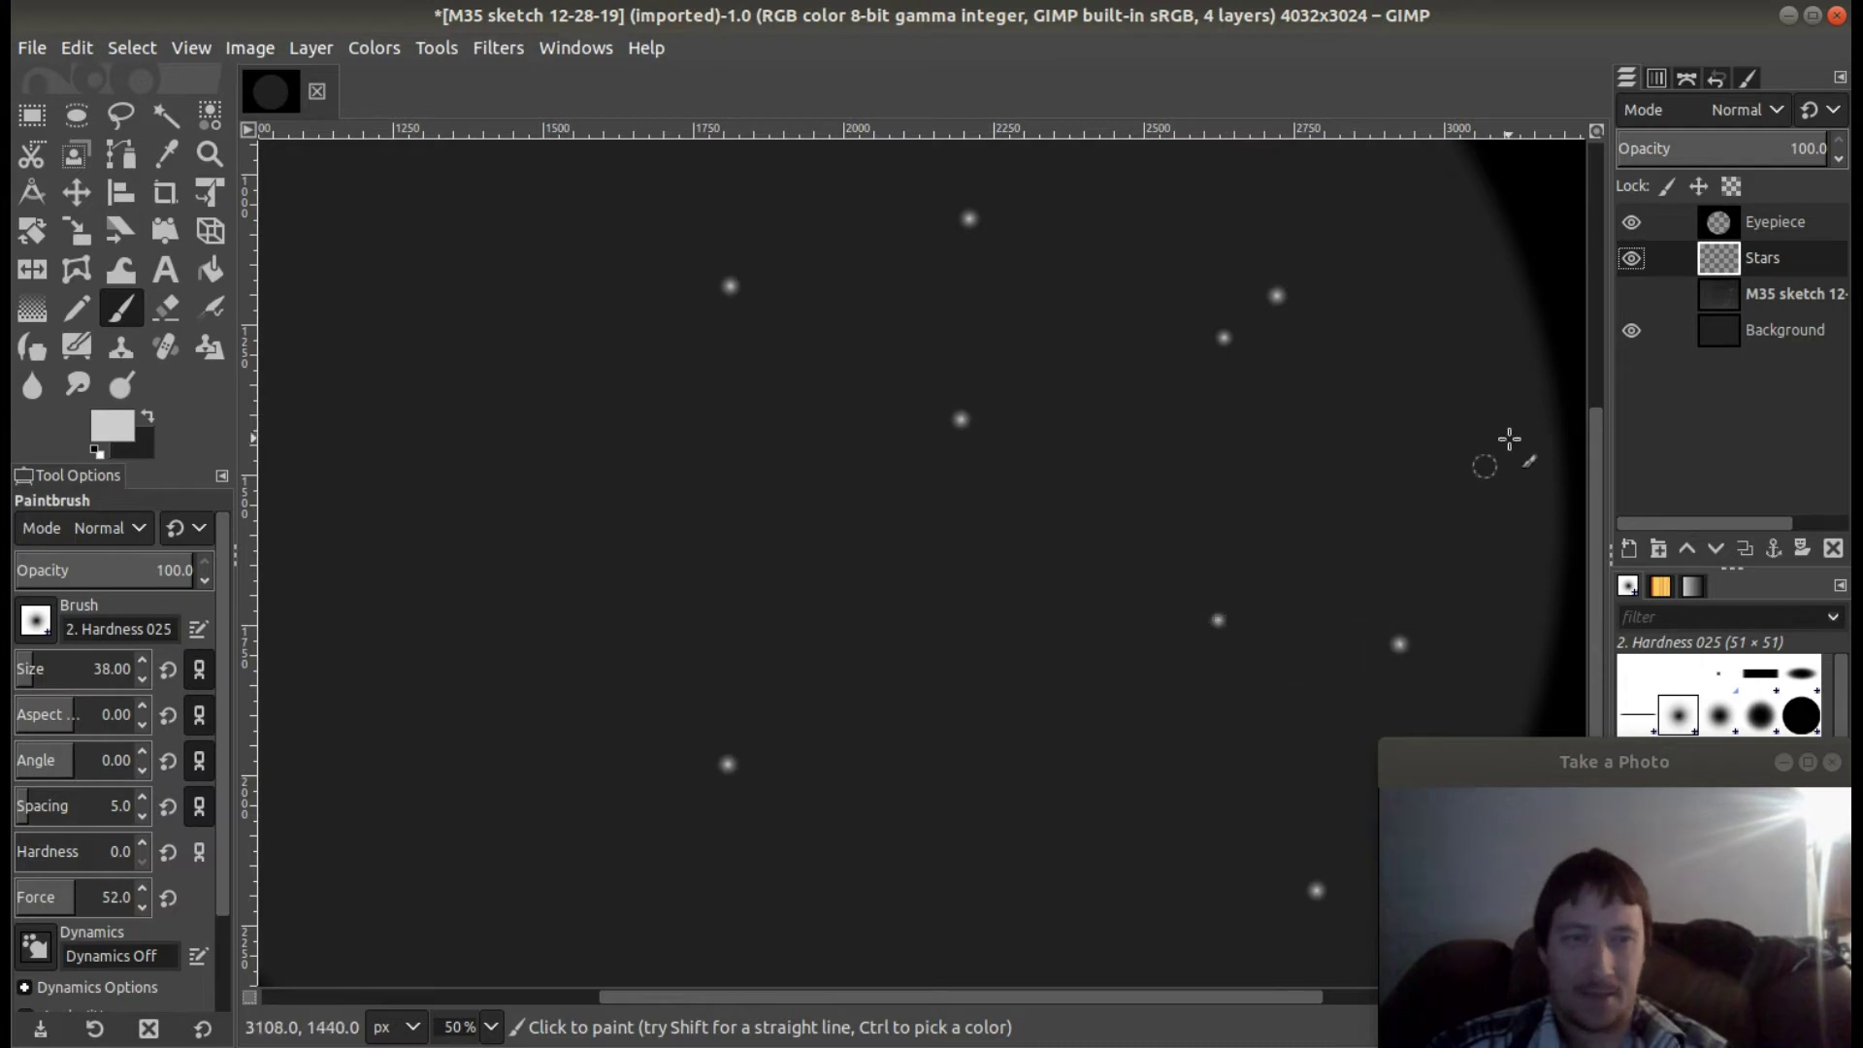
left_click(1631, 295)
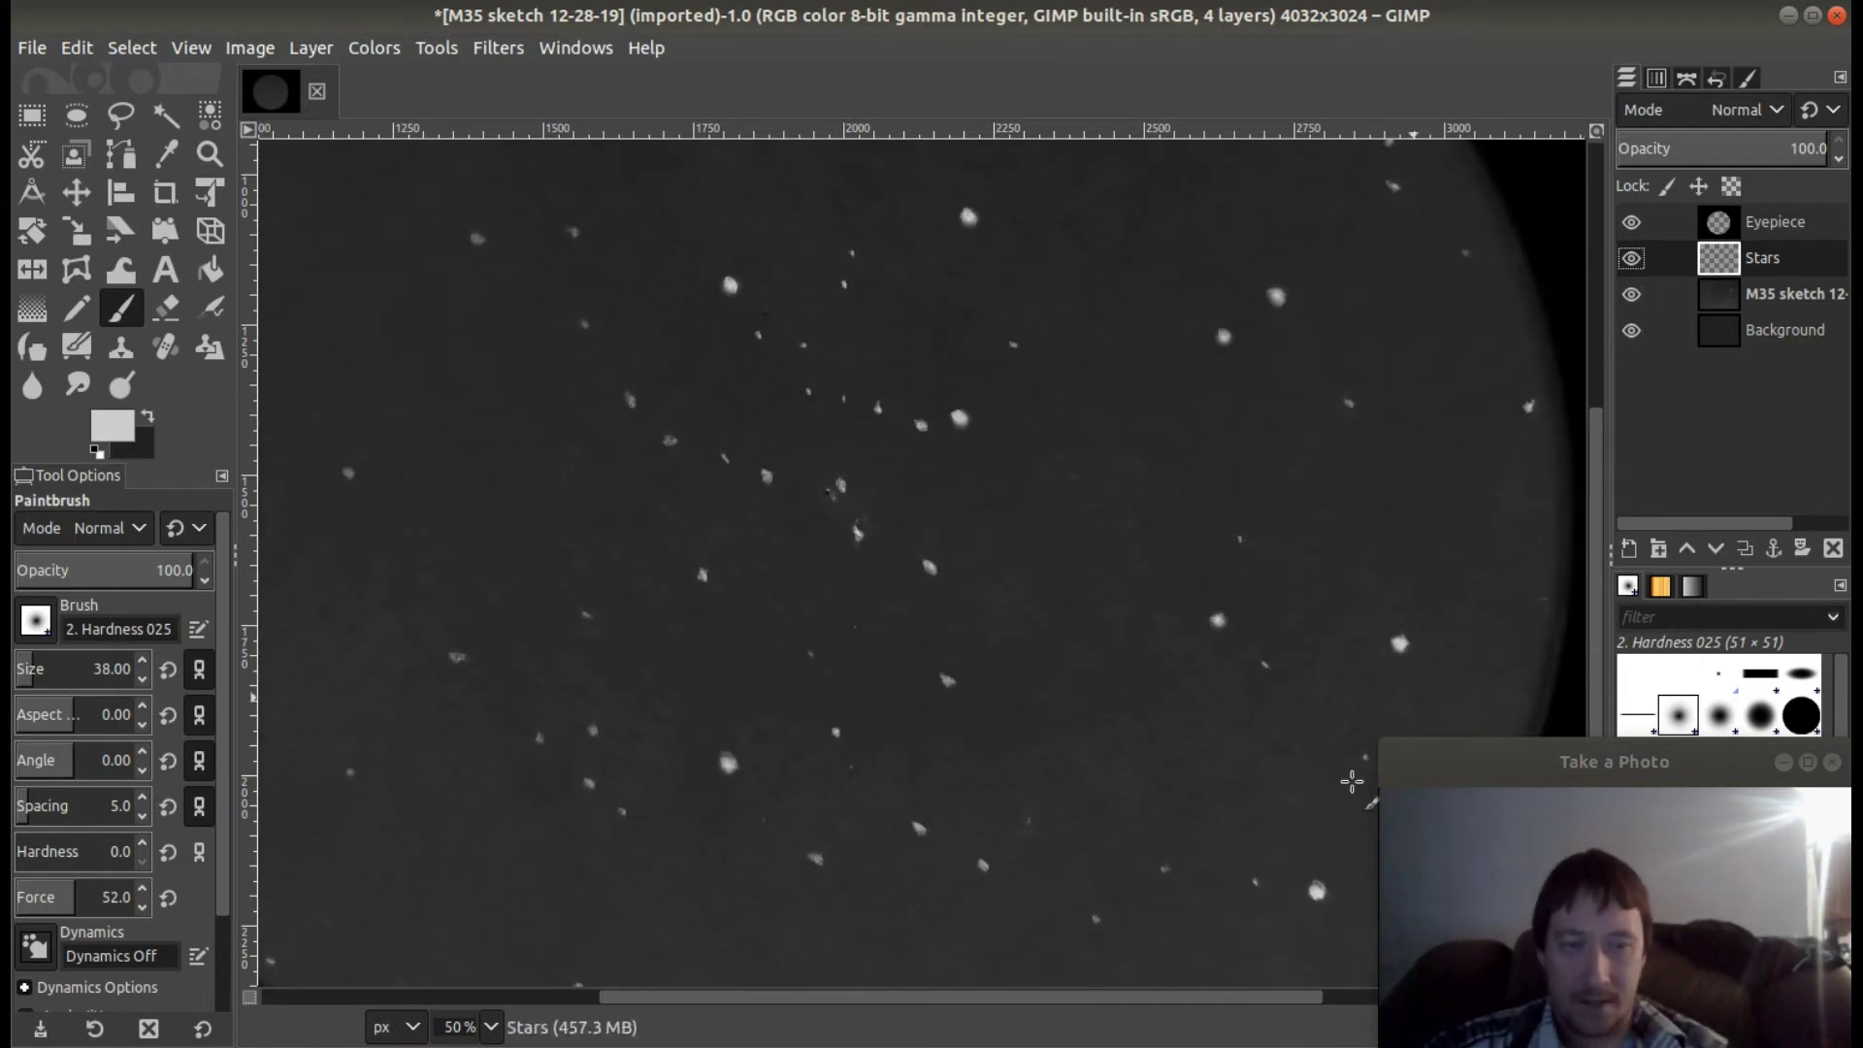
Set the brush size to 25 and paint the medium-bright stars in the circle's upper and central area, checking them against the sketch layer.
left_click_drag(1200, 997, 1114, 1007)
left_click_drag(1598, 626, 1580, 491)
left_click(143, 680)
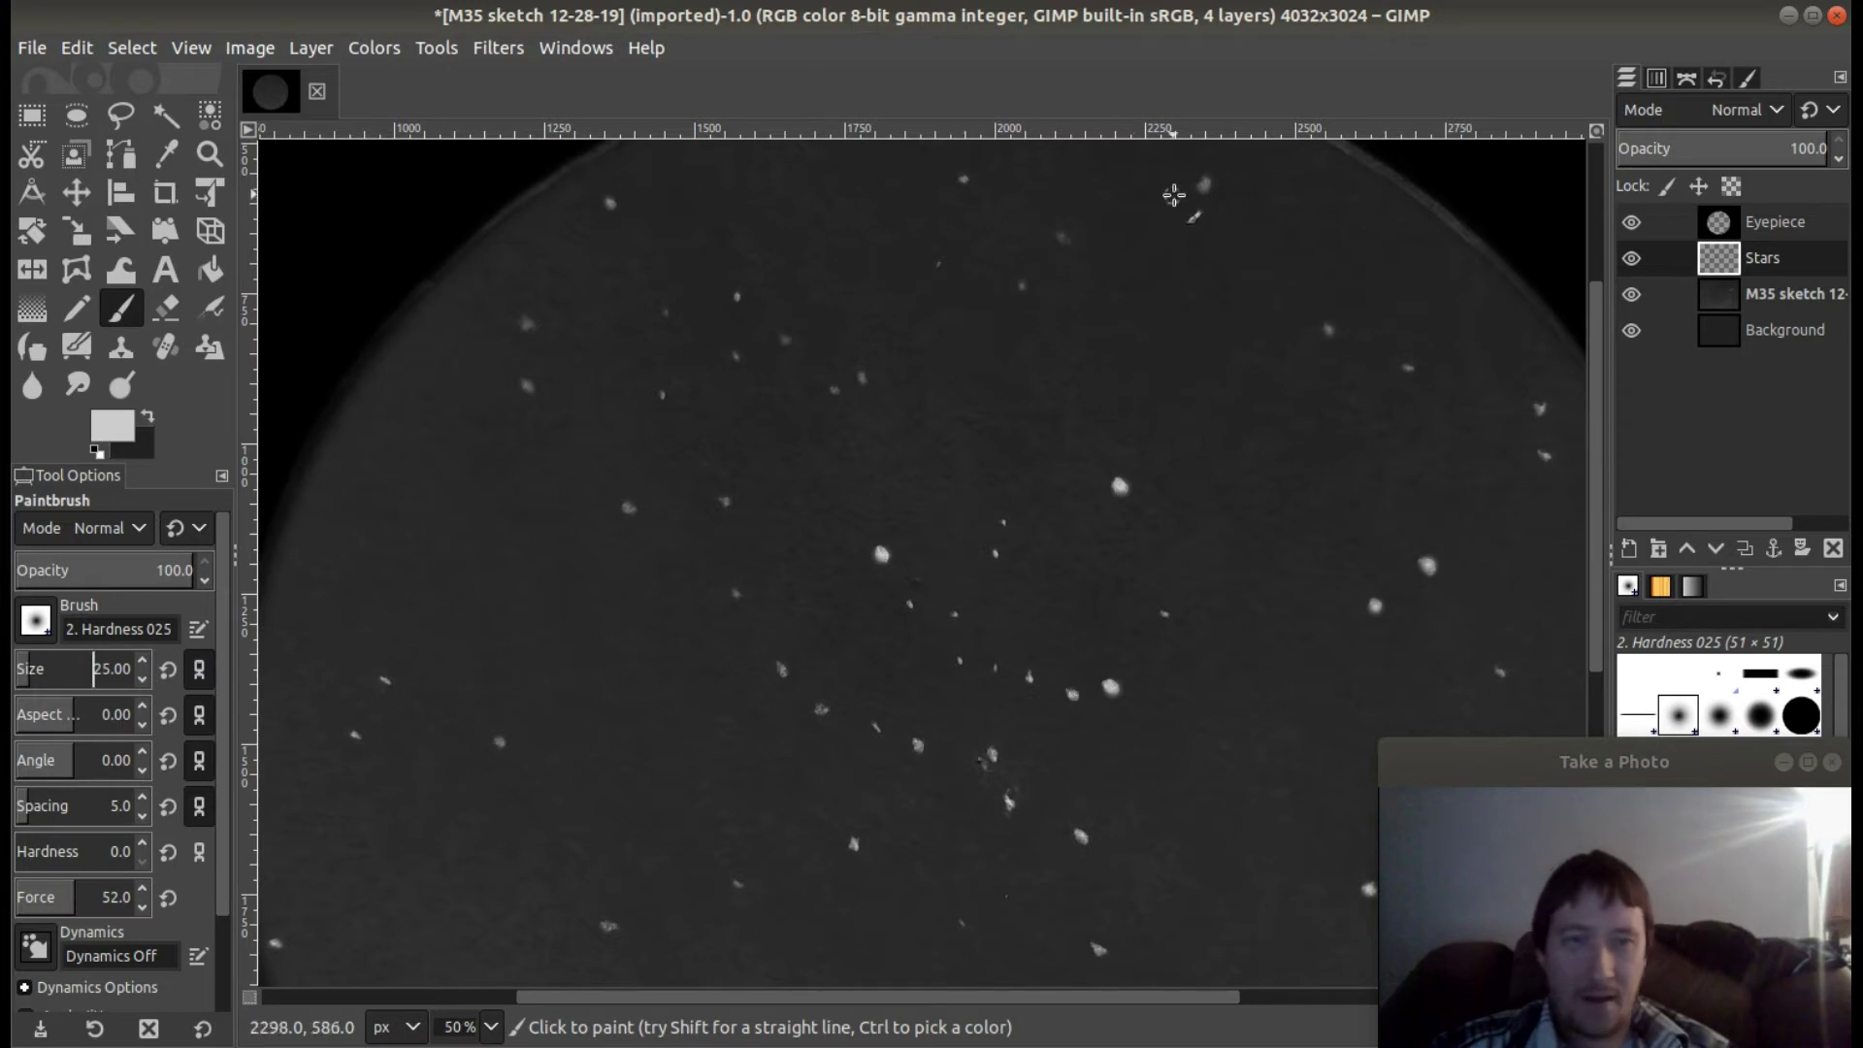
left_click(1632, 294)
left_click(1632, 294)
left_click(990, 754)
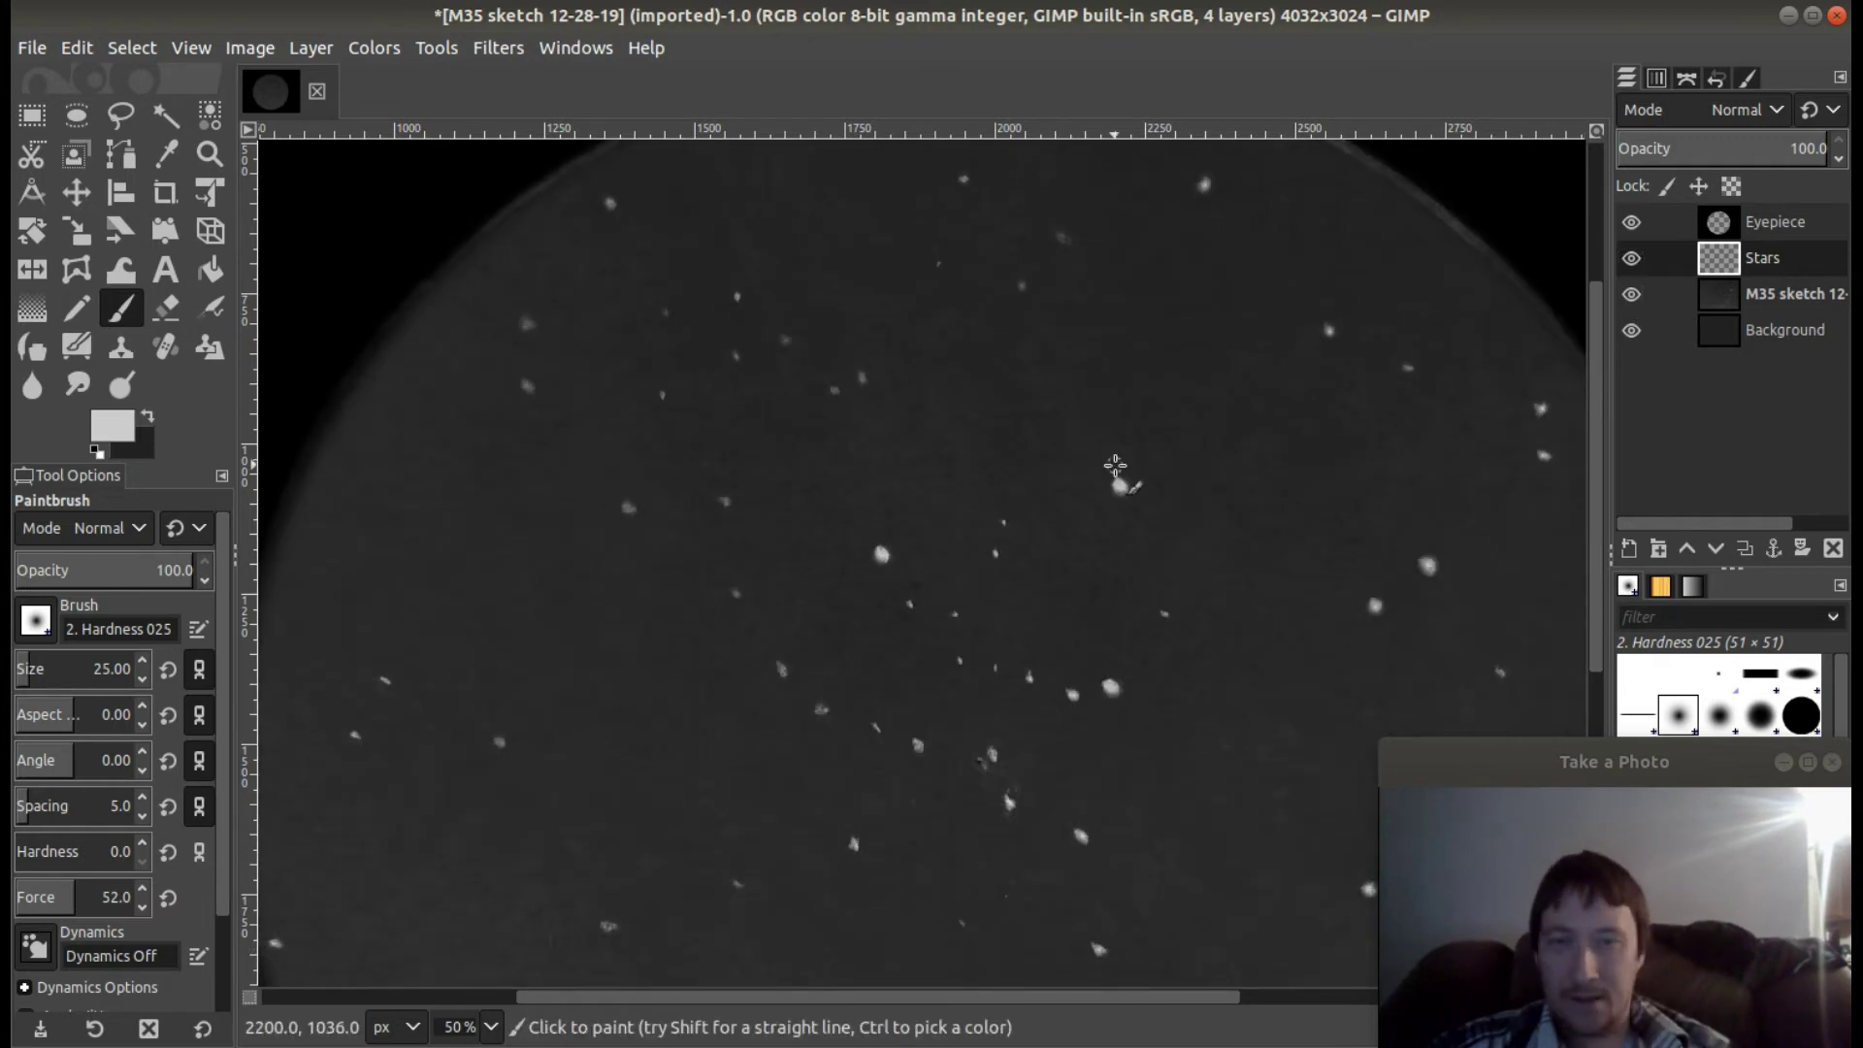
left_click(1632, 294)
left_click(1632, 294)
left_click(918, 744)
left_click(1633, 294)
left_click(1632, 294)
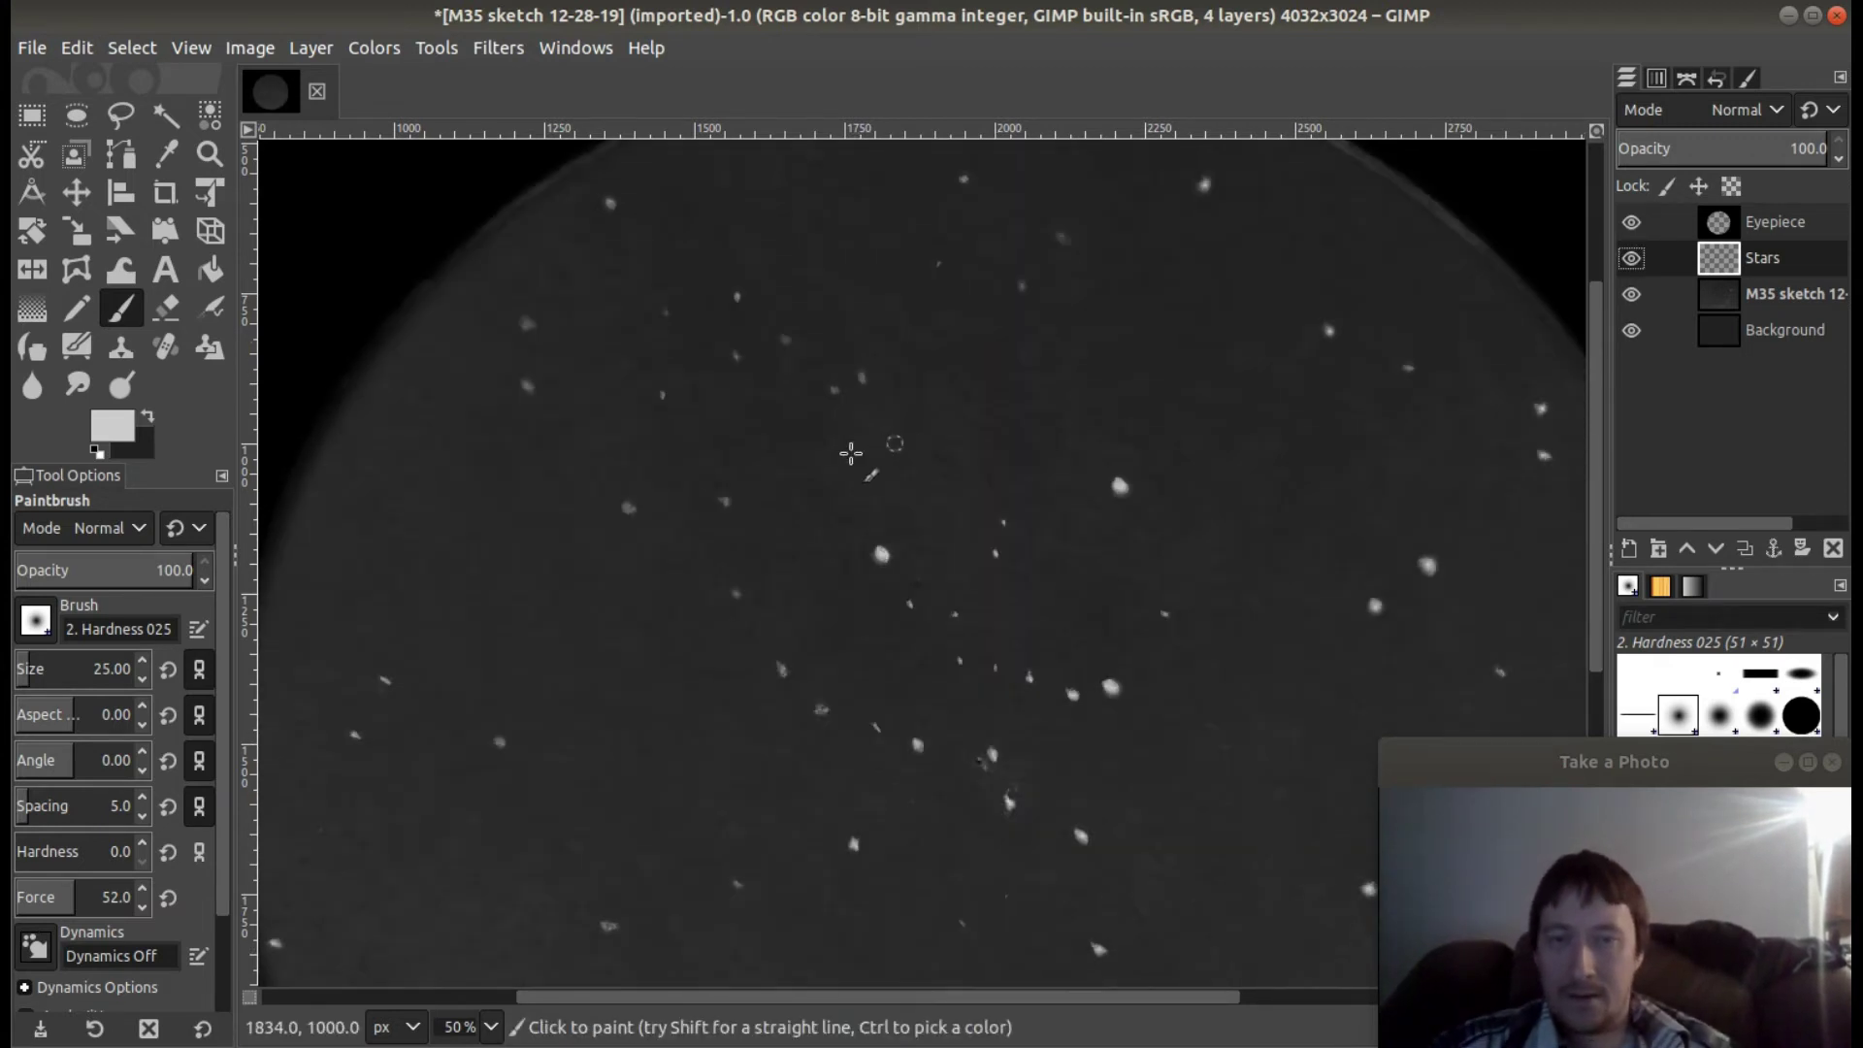
Paint the medium stars in the circle's left and lower areas at size 25, keeping the cdcdcd foreground color.
left_click(629, 507)
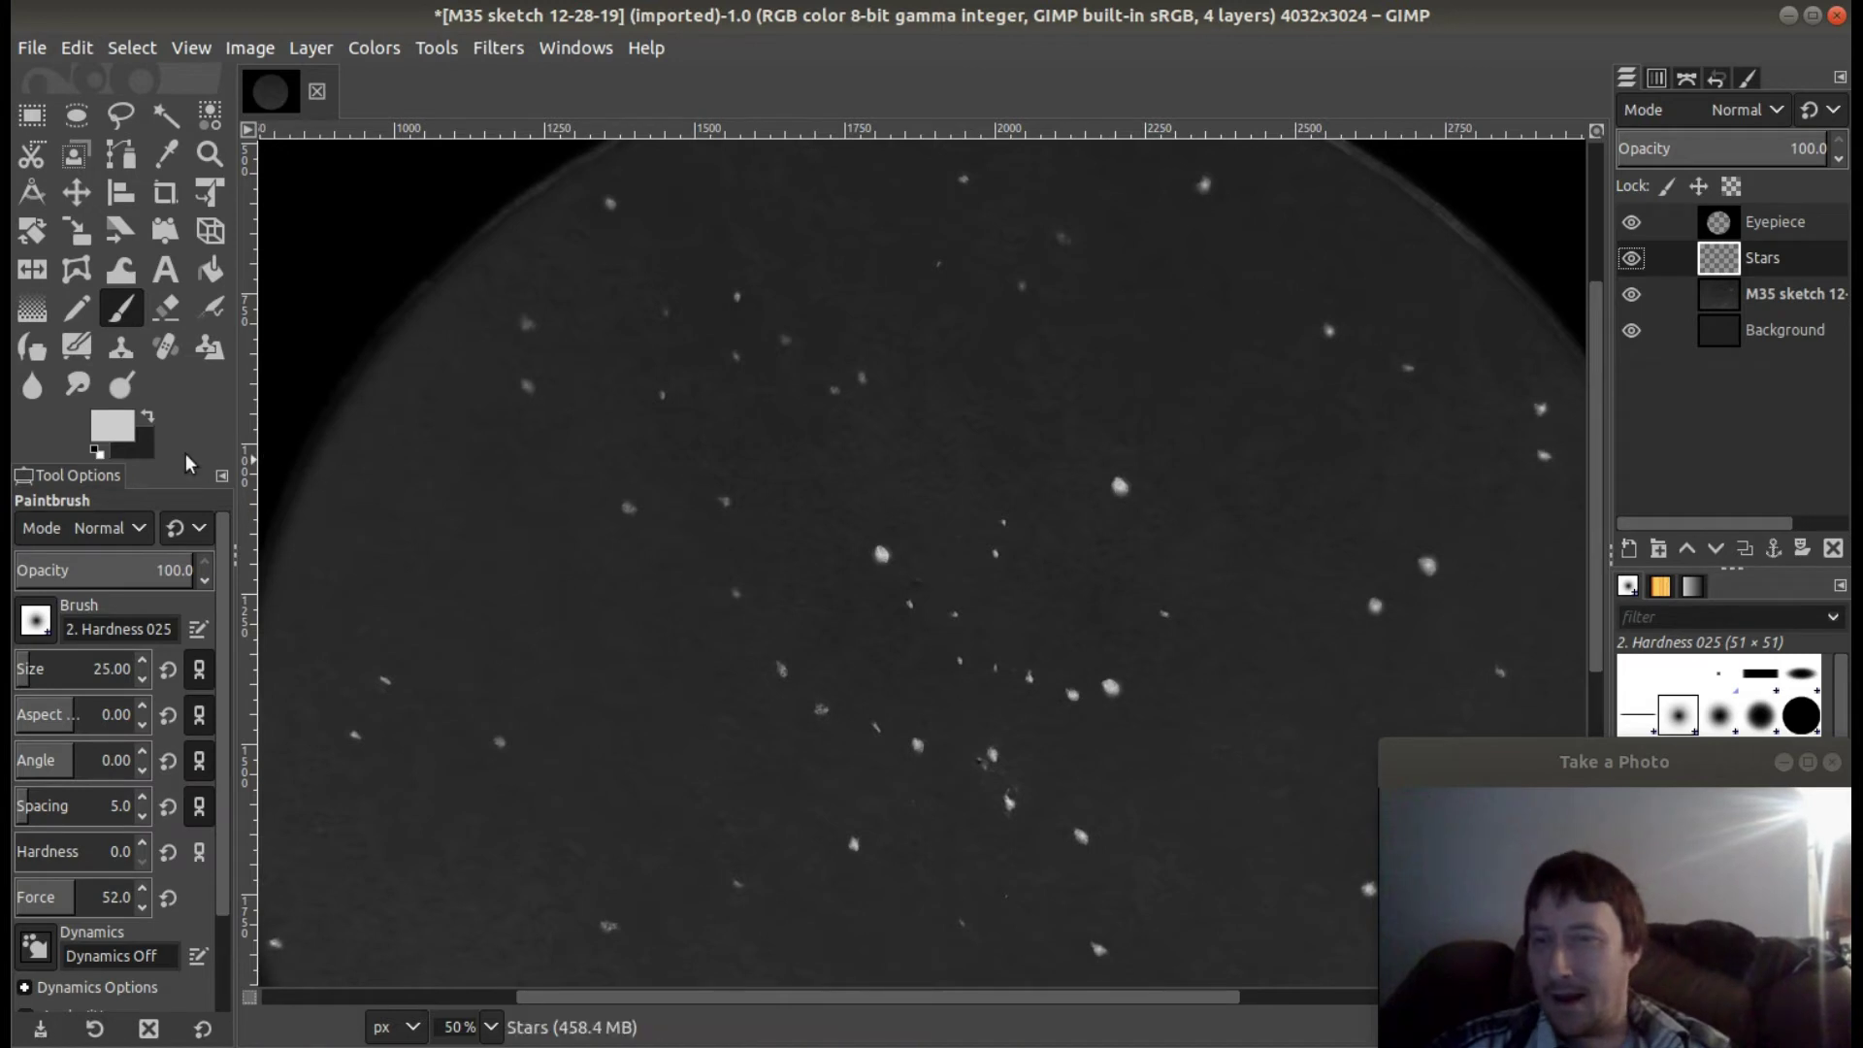
left_click(124, 427)
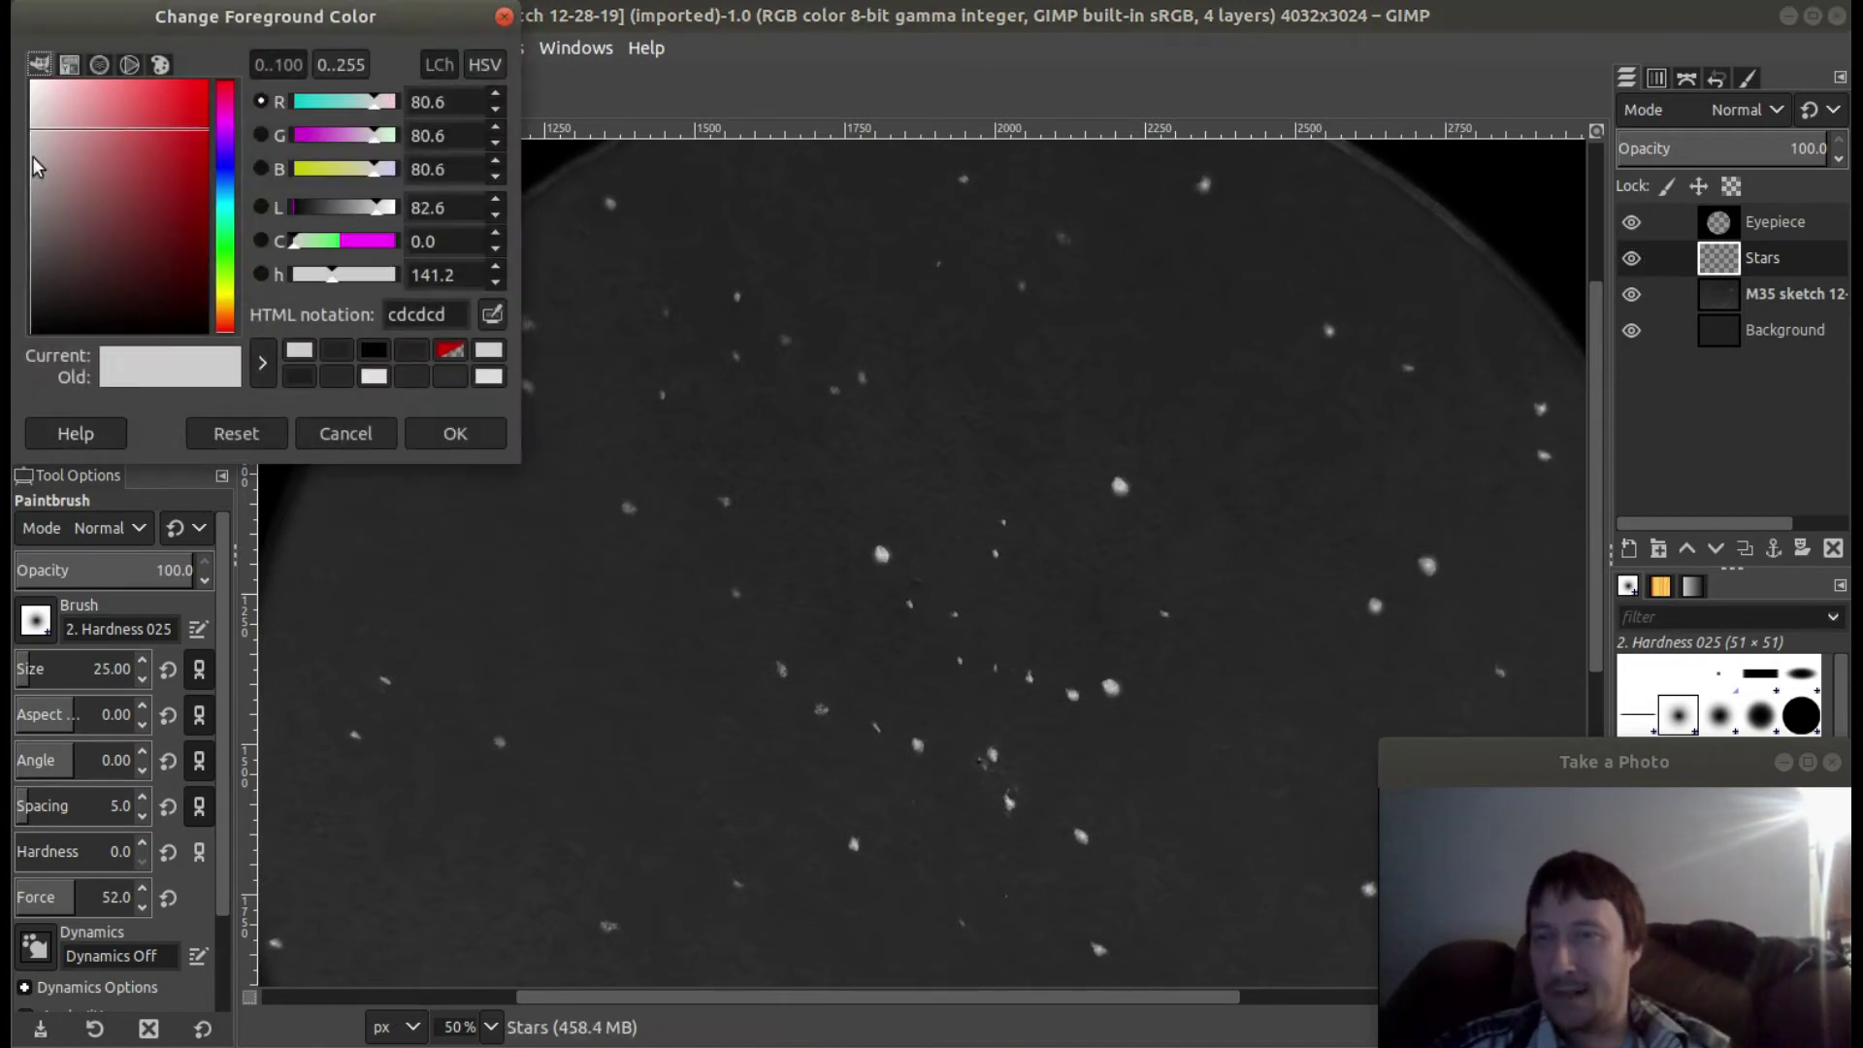
left_click(346, 433)
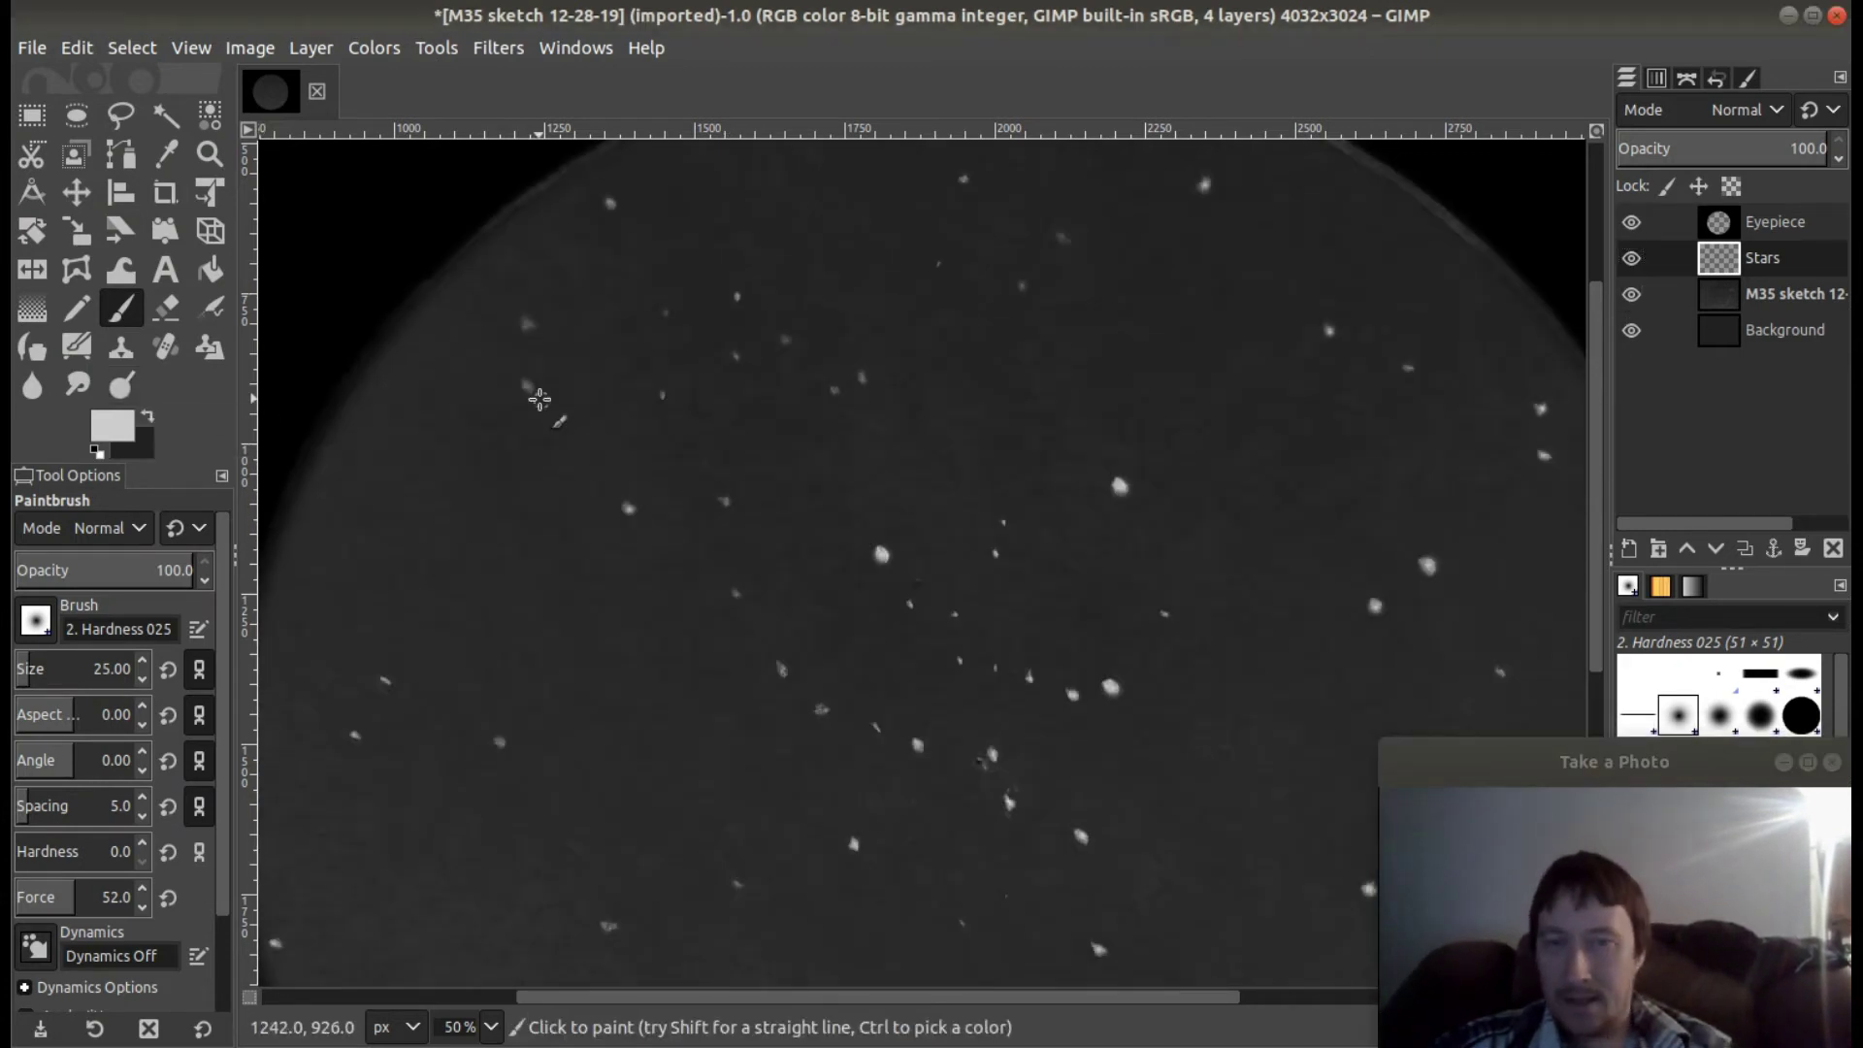
scroll(1572, 701, "down", 5)
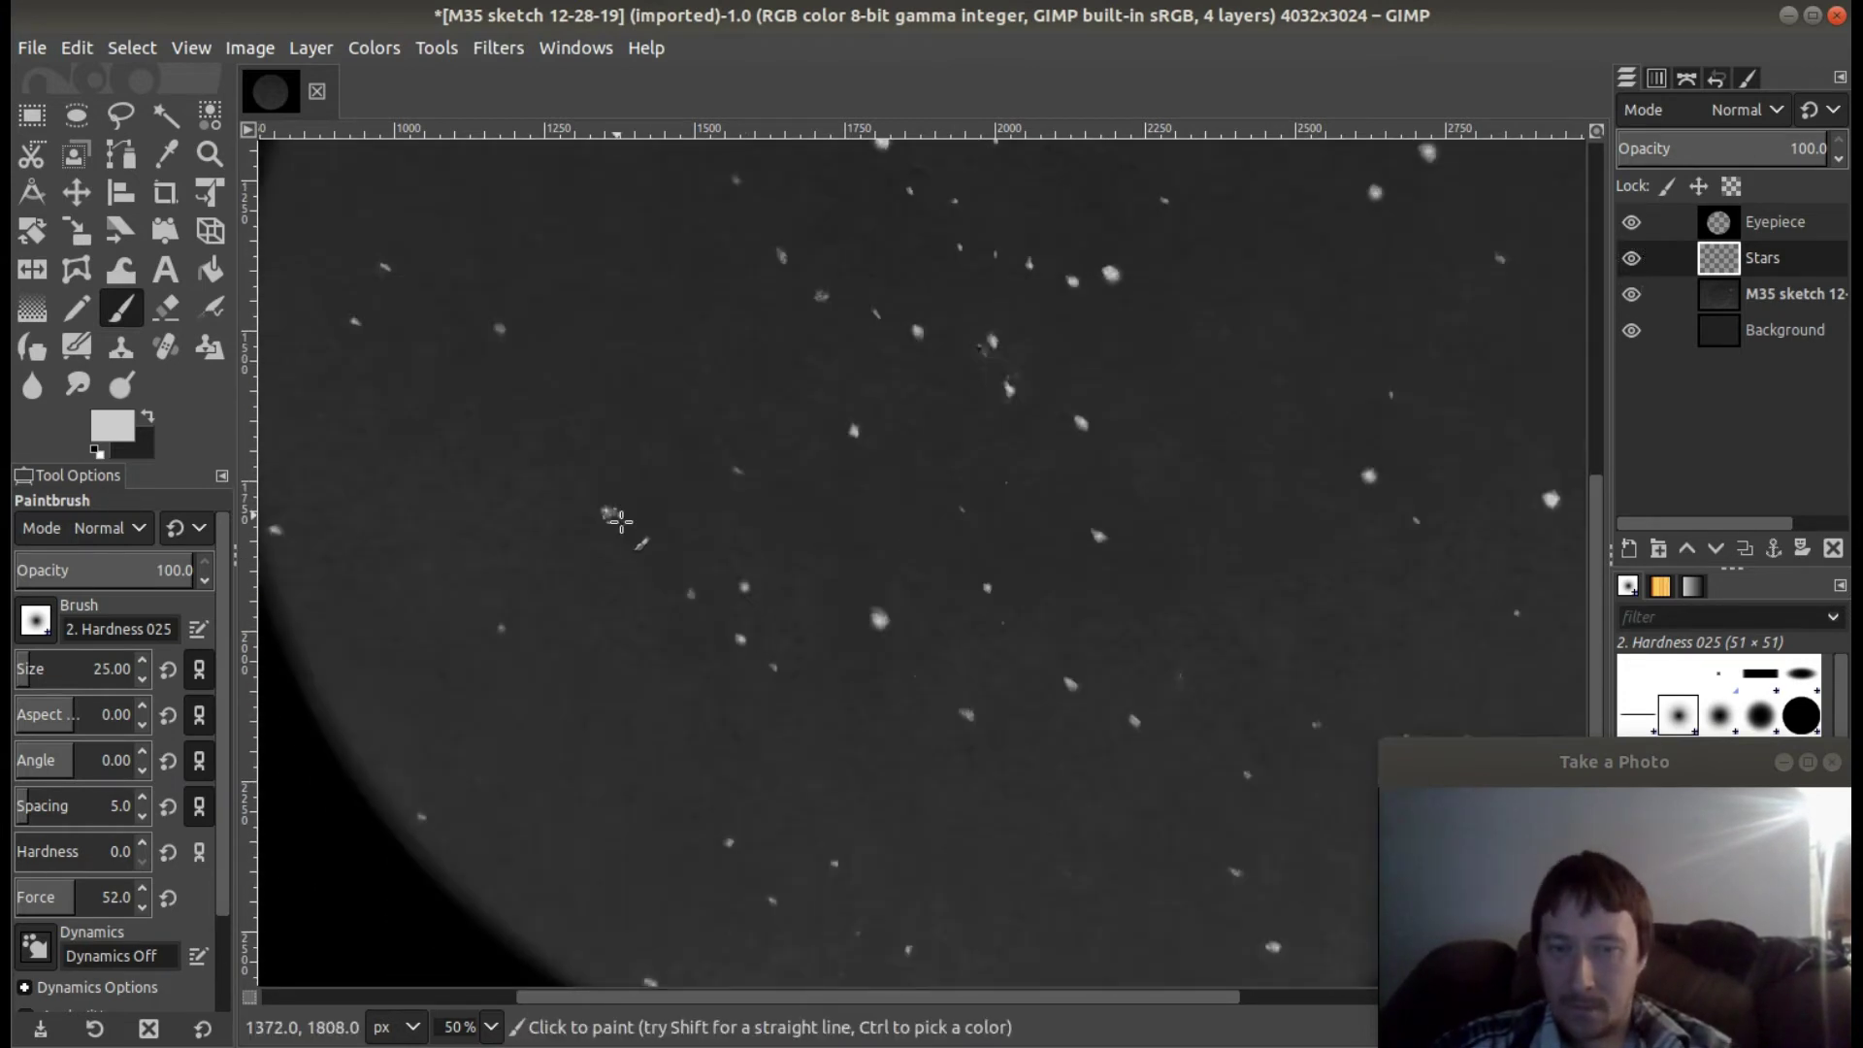
scroll(1580, 444, "down", 3)
scroll(1534, 660, "right", 3)
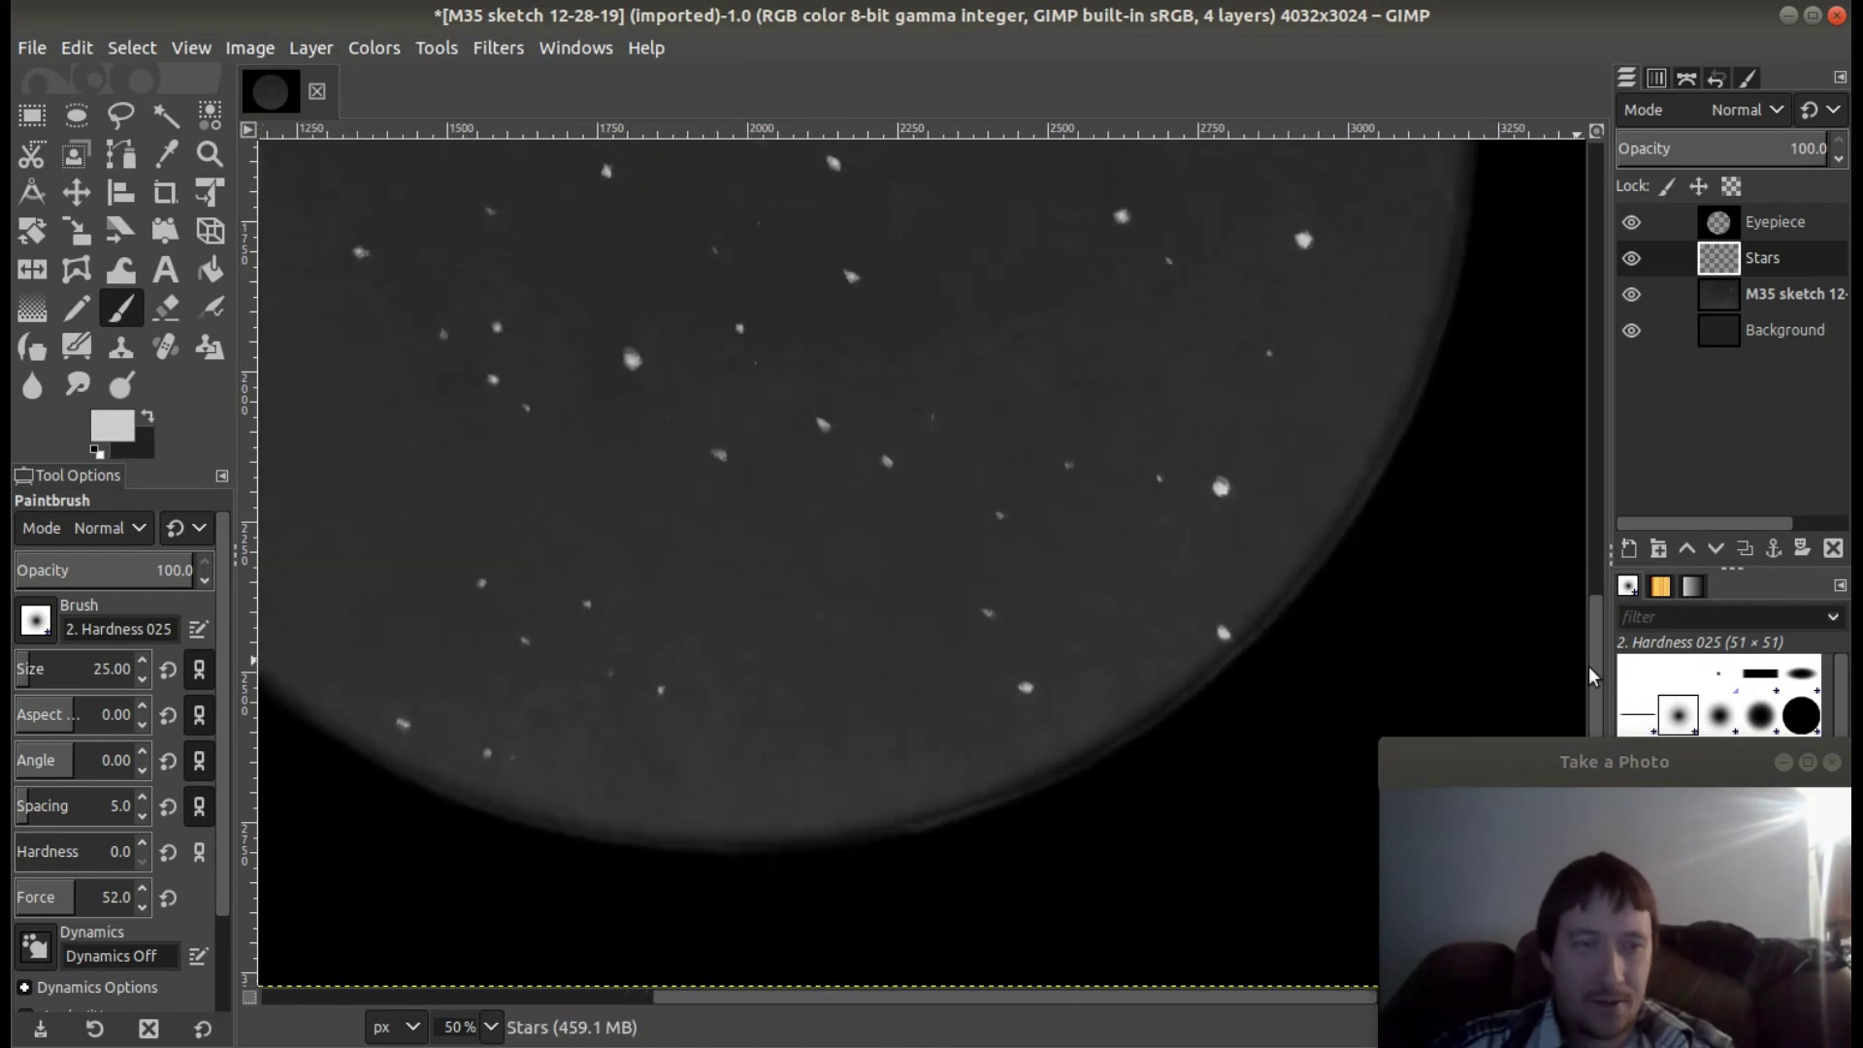
Paint the small stars in the cluster's center with brush sizes 16 and 20, and hide the M35 sketch layer to check them.
scroll(1533, 660, "up", 5)
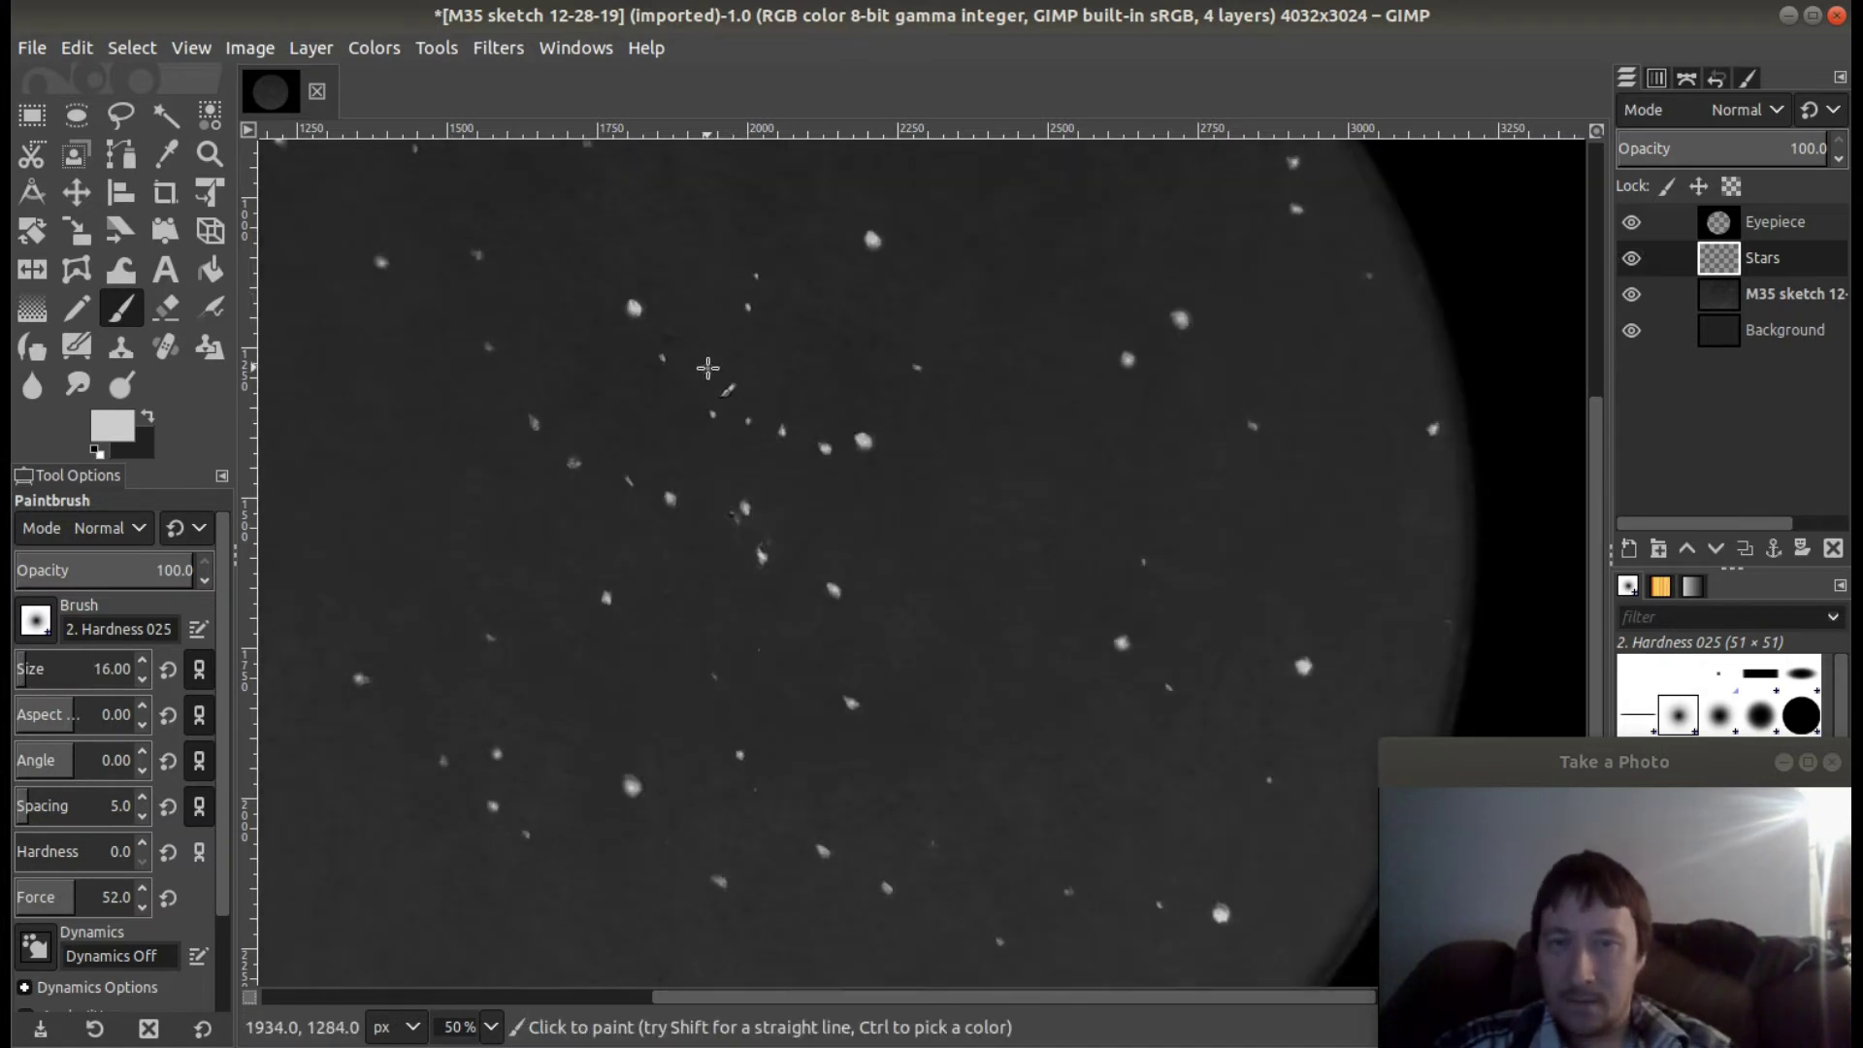
key("bracketright")
key("bracketright")
key("bracketright")
key("bracketright")
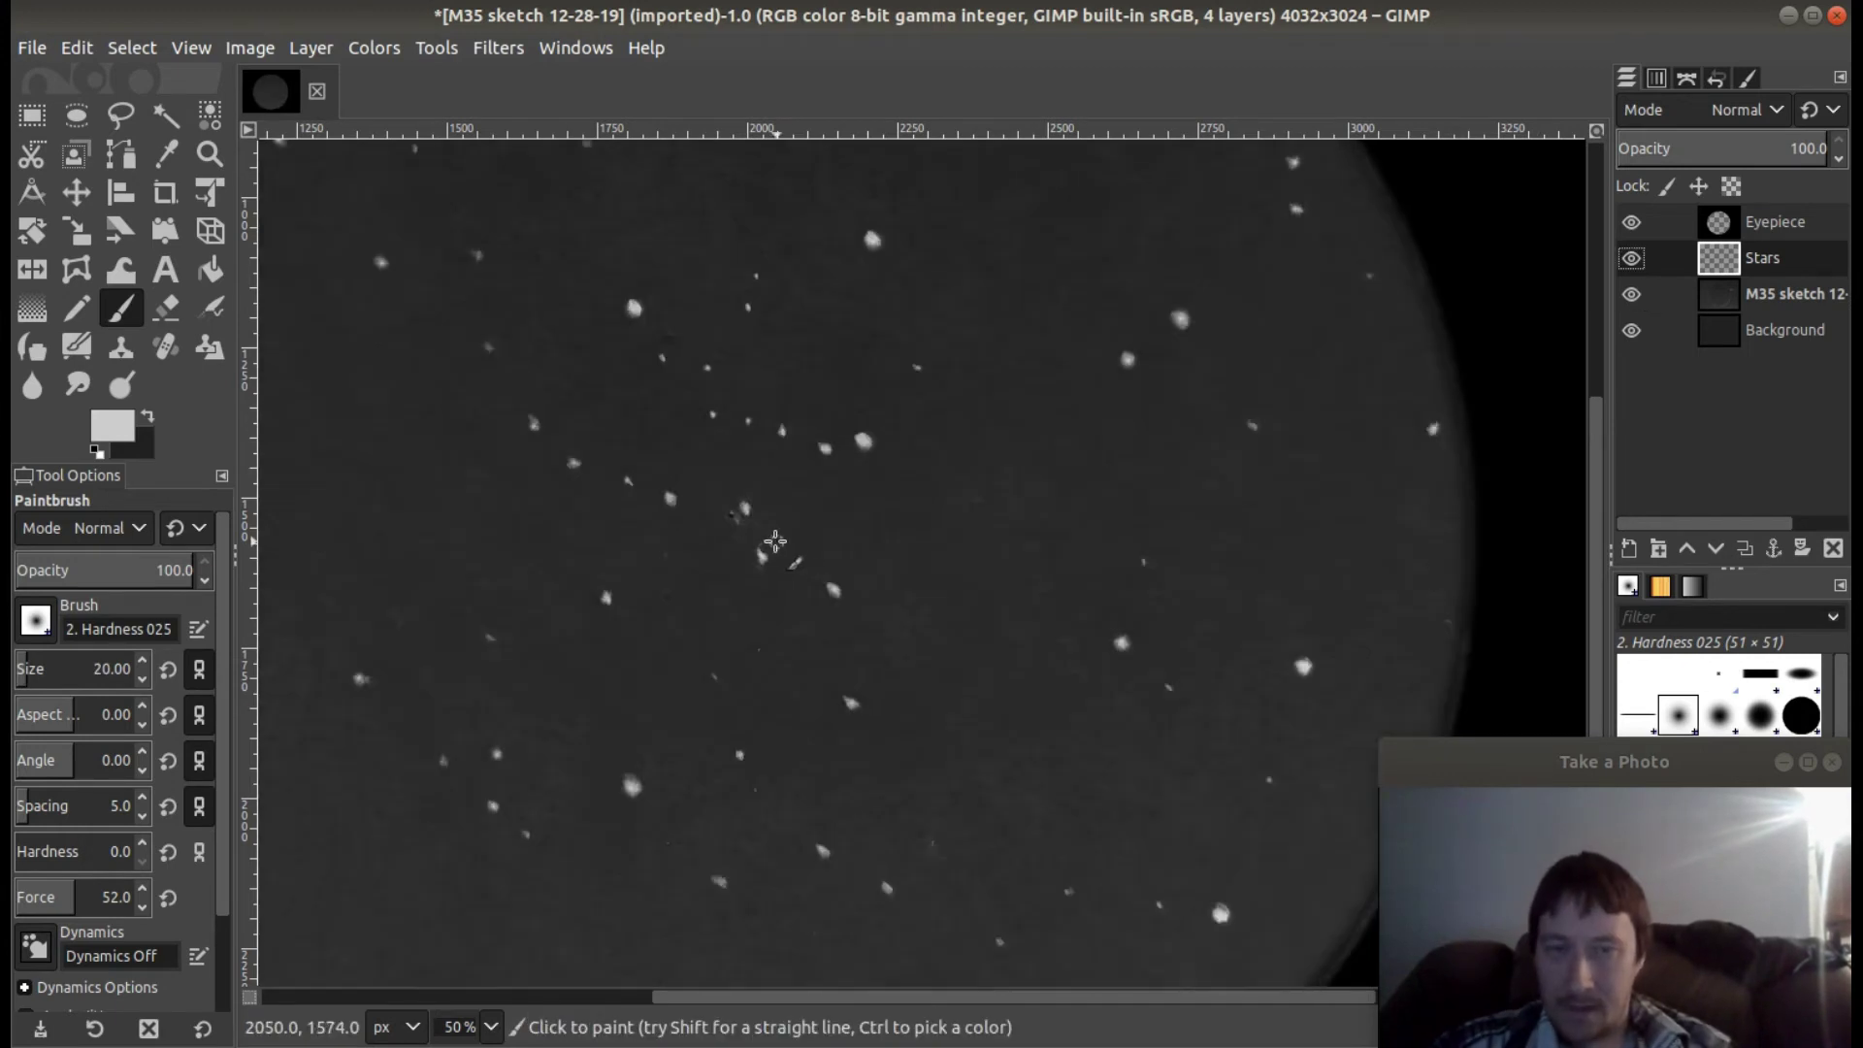
left_click(1632, 294)
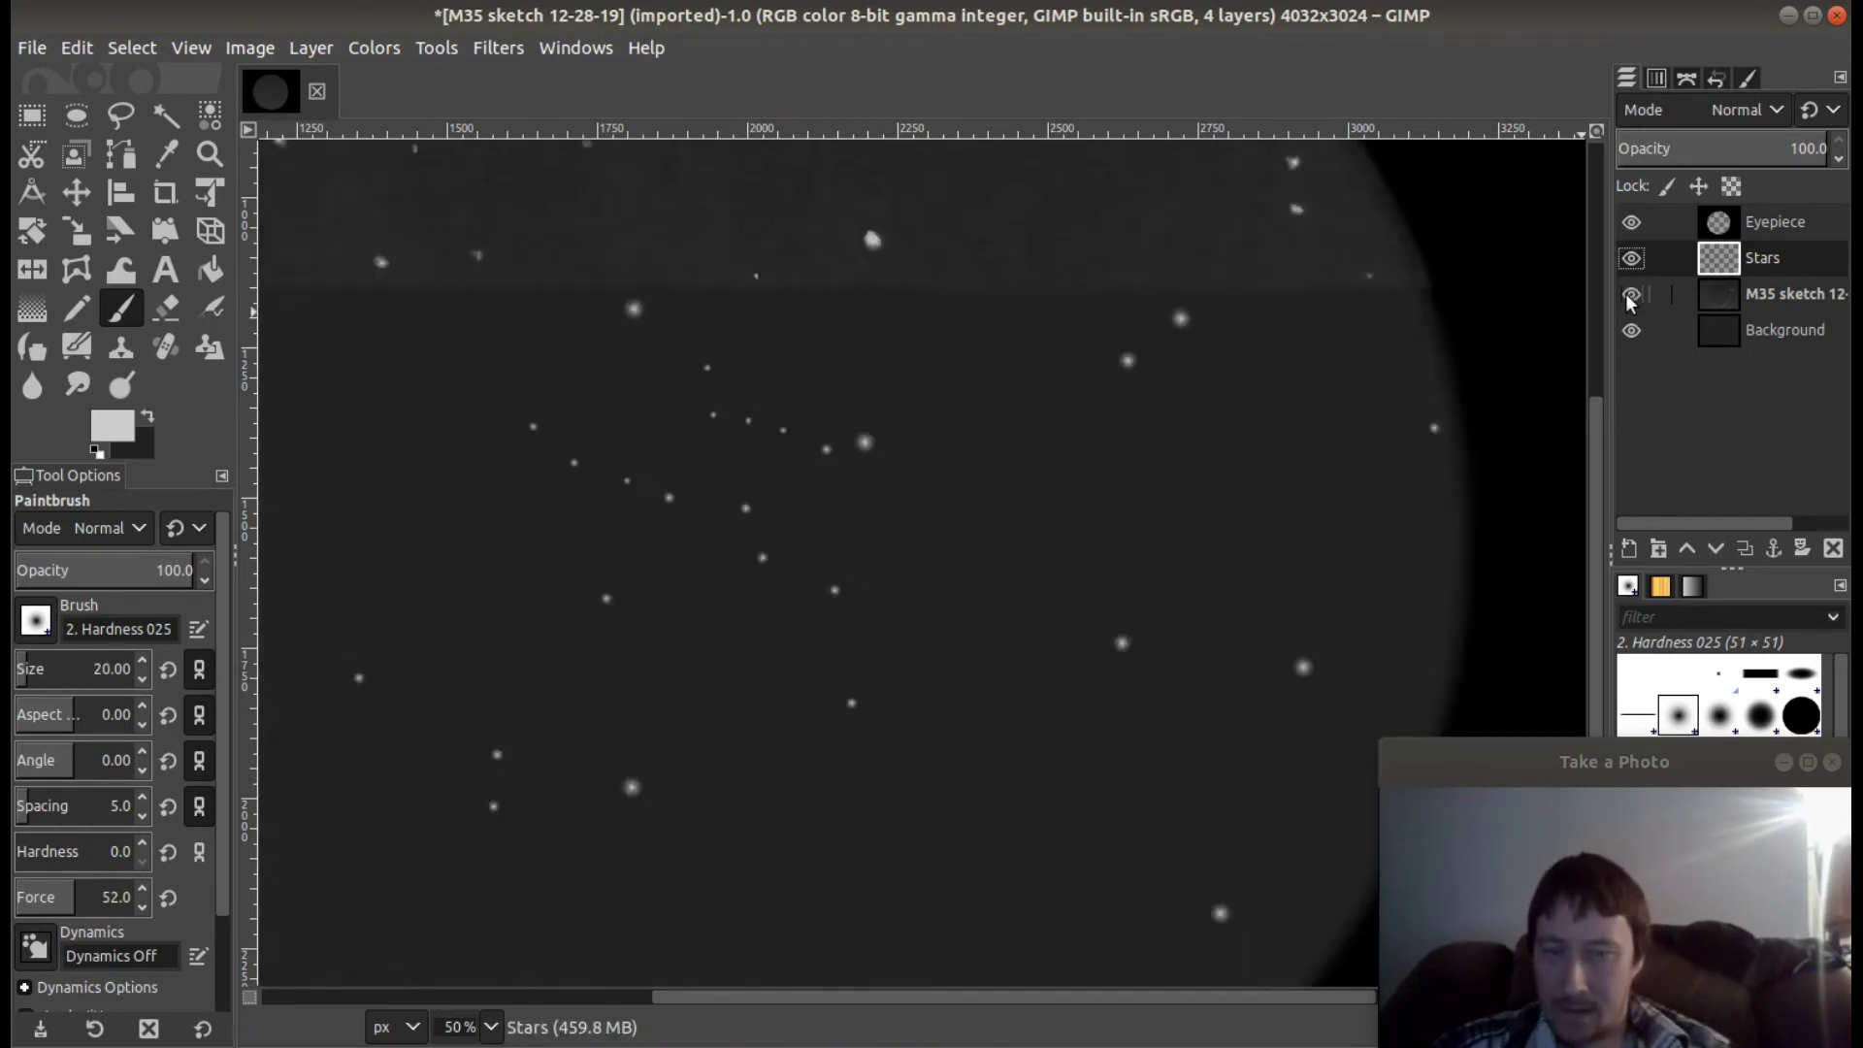
Show the M35 sketch layer and paint the faint star beside the lower-central bright star with brush size 14.
left_click(1632, 294)
key("bracketleft")
key("bracketleft")
key("bracketleft")
key("bracketleft")
key("bracketleft")
key("bracketleft")
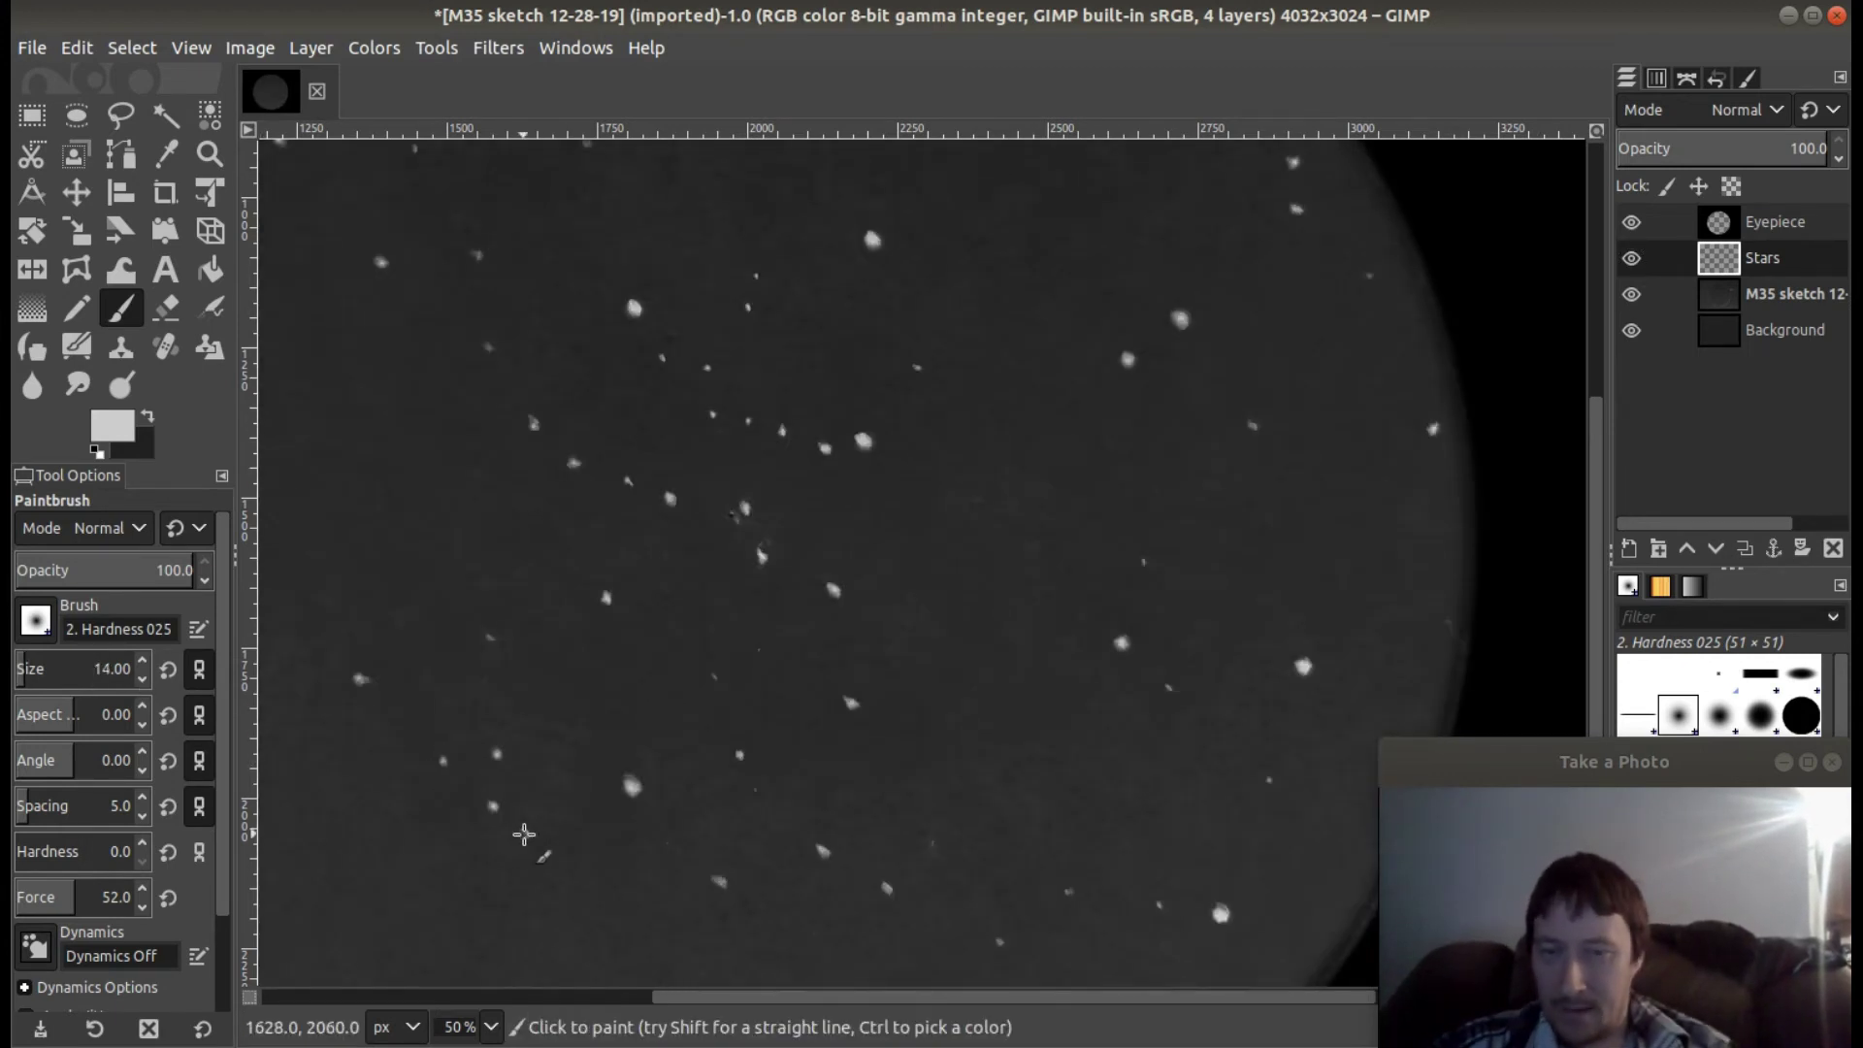
Paint the small stars in the circle's lower-central area, bringing the brush size to 18 and comparing them with the M35 sketch hidden and shown.
left_click(1631, 294)
left_click(1631, 294)
key("bracketright")
key("bracketright")
key("bracketright")
key("bracketright")
key("bracketright")
key("bracketright")
key("bracketright")
key("bracketright")
left_click(1632, 294)
left_click(1632, 294)
key("bracketleft")
key("bracketleft")
key("bracketleft")
key("bracketleft")
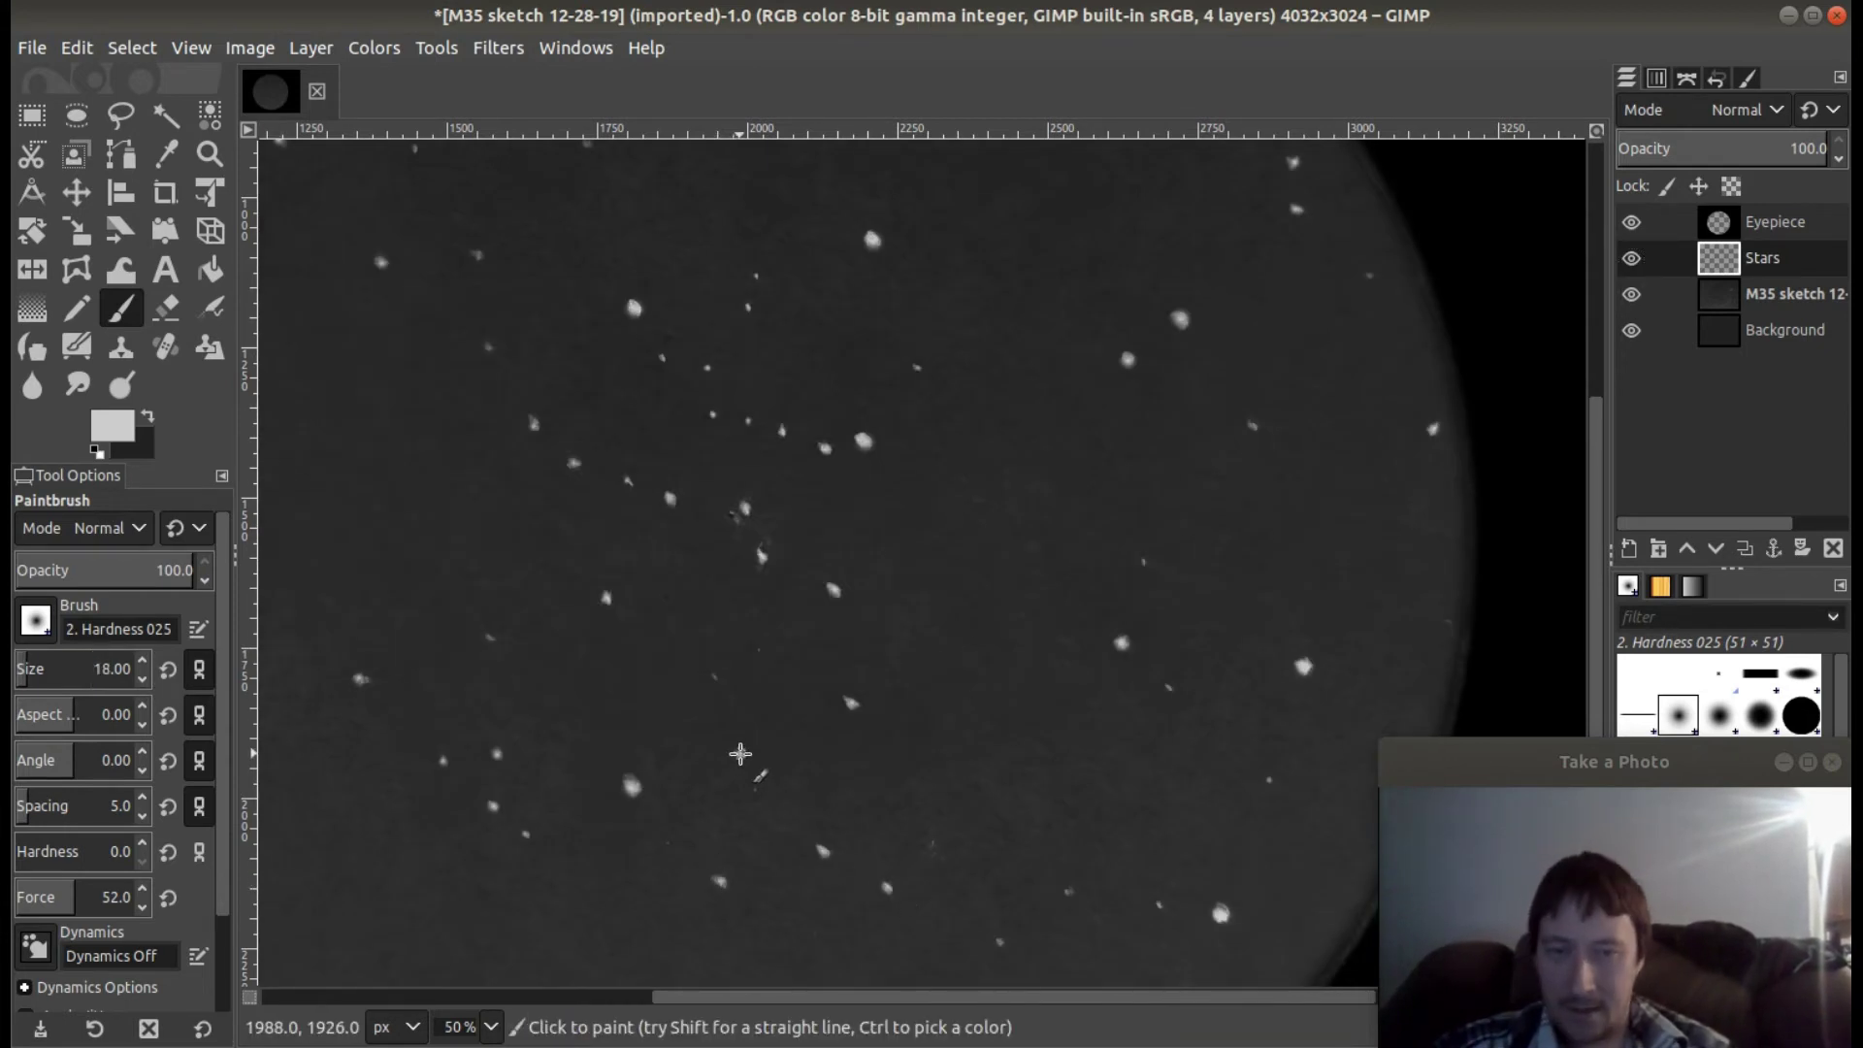
Paint the faint stars in the circle's lower-right area at brush size 13 and hide the M35 sketch to check them.
left_click(1632, 294)
left_click(1631, 294)
left_click(1632, 294)
left_click(1631, 294)
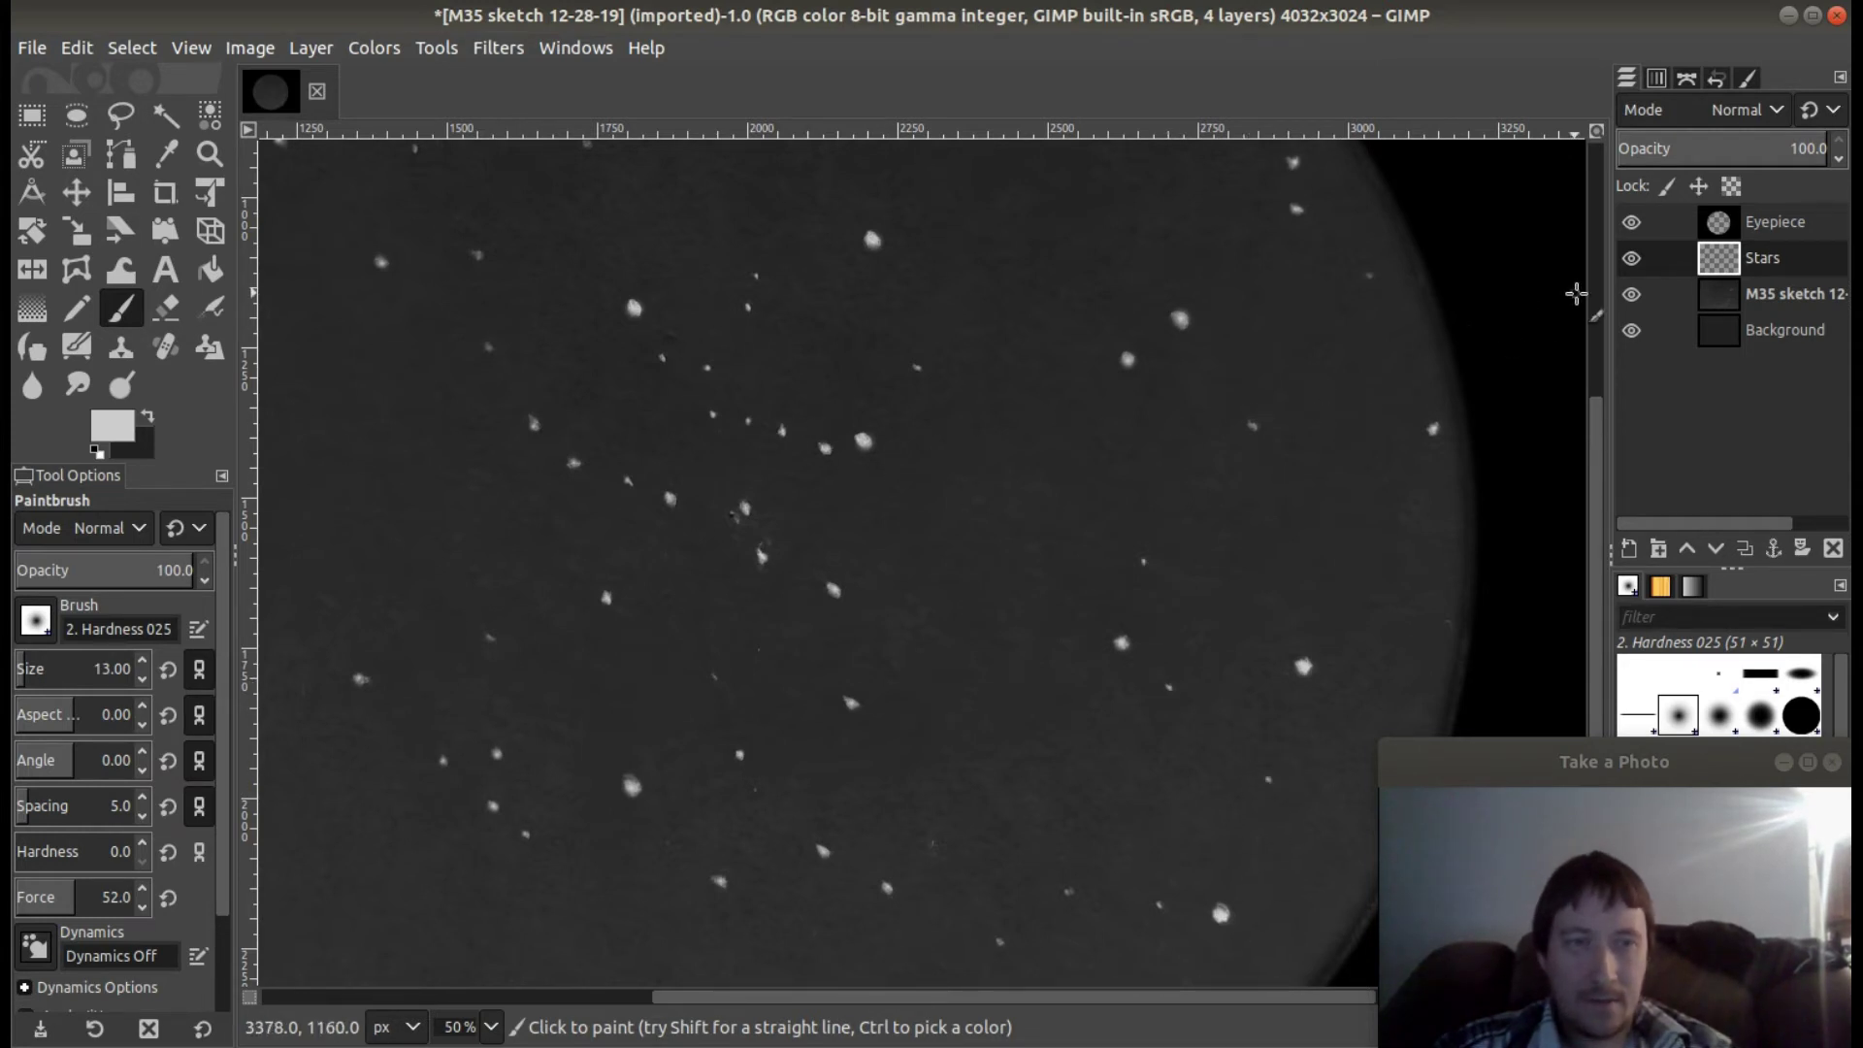
left_click(1631, 294)
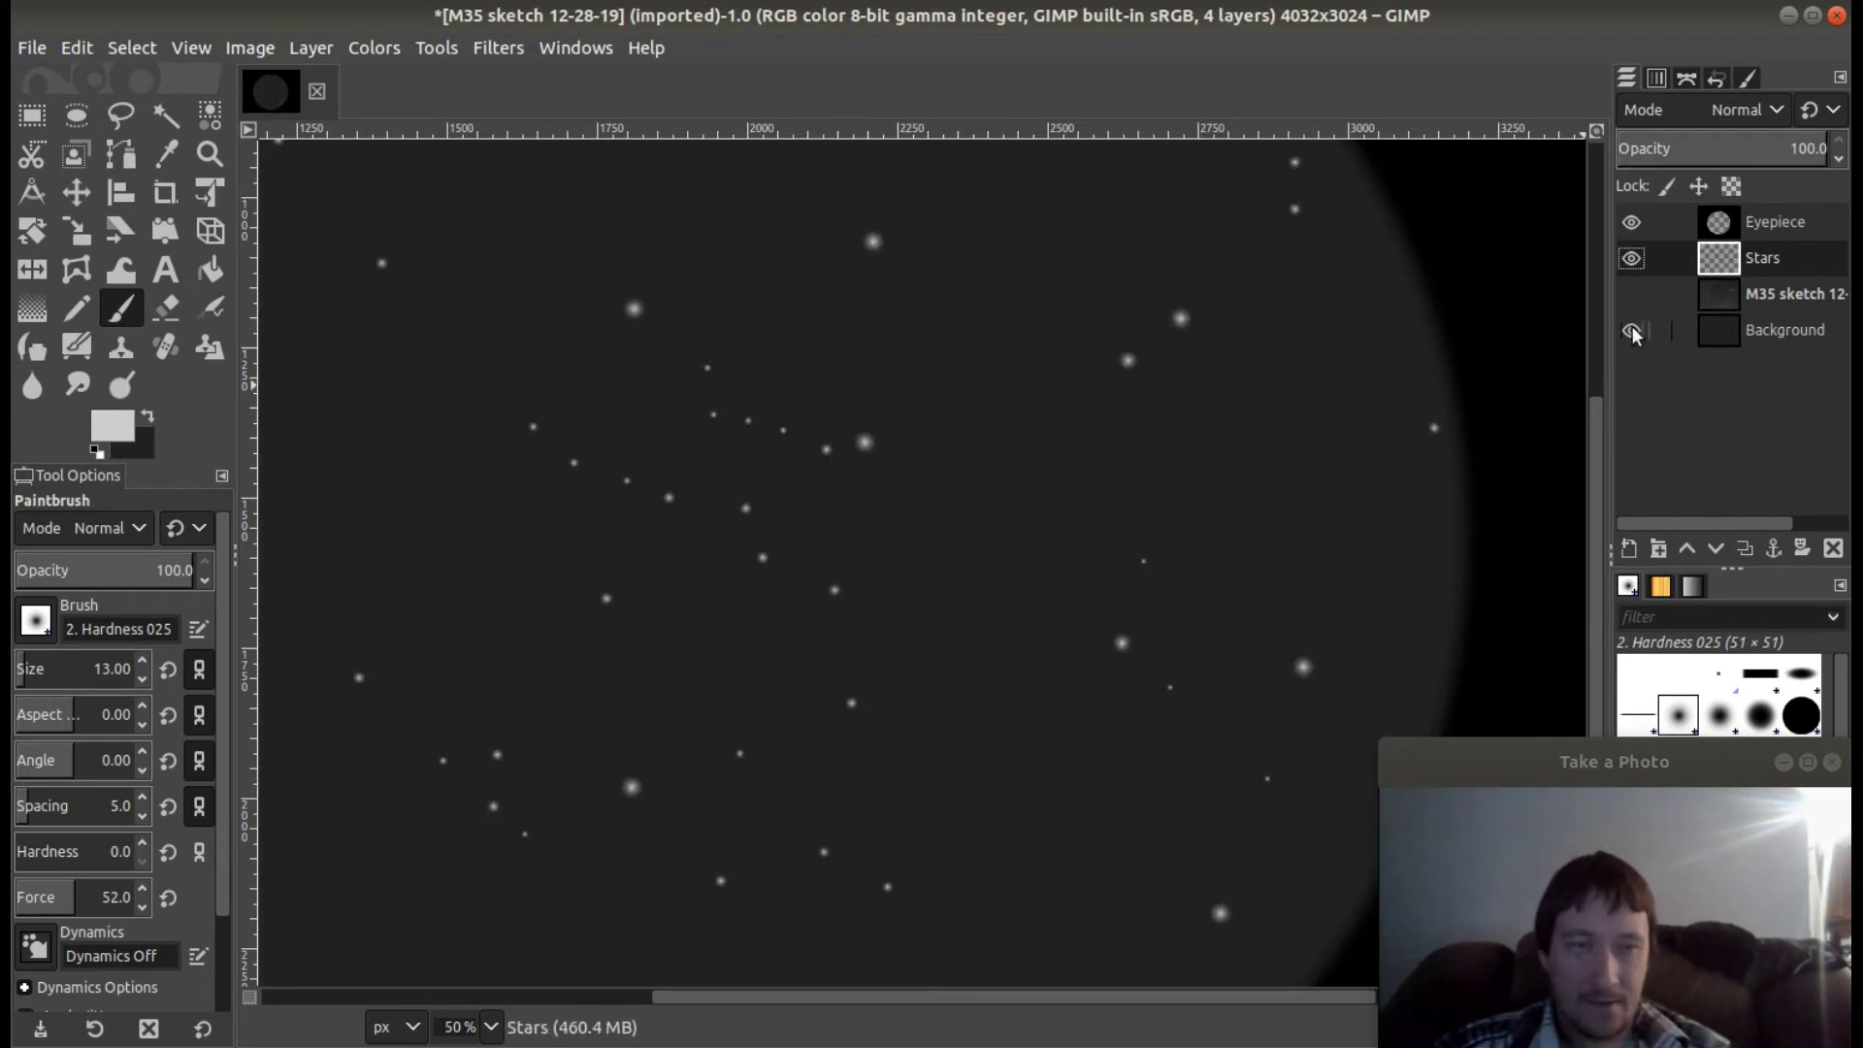
Enlarge the brush and paint the small stars in the circle's right part, toggling the M35 sketch layer to compare.
left_click(1632, 294)
key("bracketright")
key("bracketright")
key("bracketright")
key("bracketright")
left_click(1632, 294)
left_click(1634, 296)
left_click(1635, 296)
left_click(1635, 296)
left_click(1634, 296)
left_click(1634, 296)
left_click(1634, 296)
Set the brush size to 12, paint the faint stars in the circle's upper-central and right areas, and compare them with the M35 sketch.
key("bracketleft")
key("bracketleft")
key("bracketleft")
key("bracketleft")
key("bracketleft")
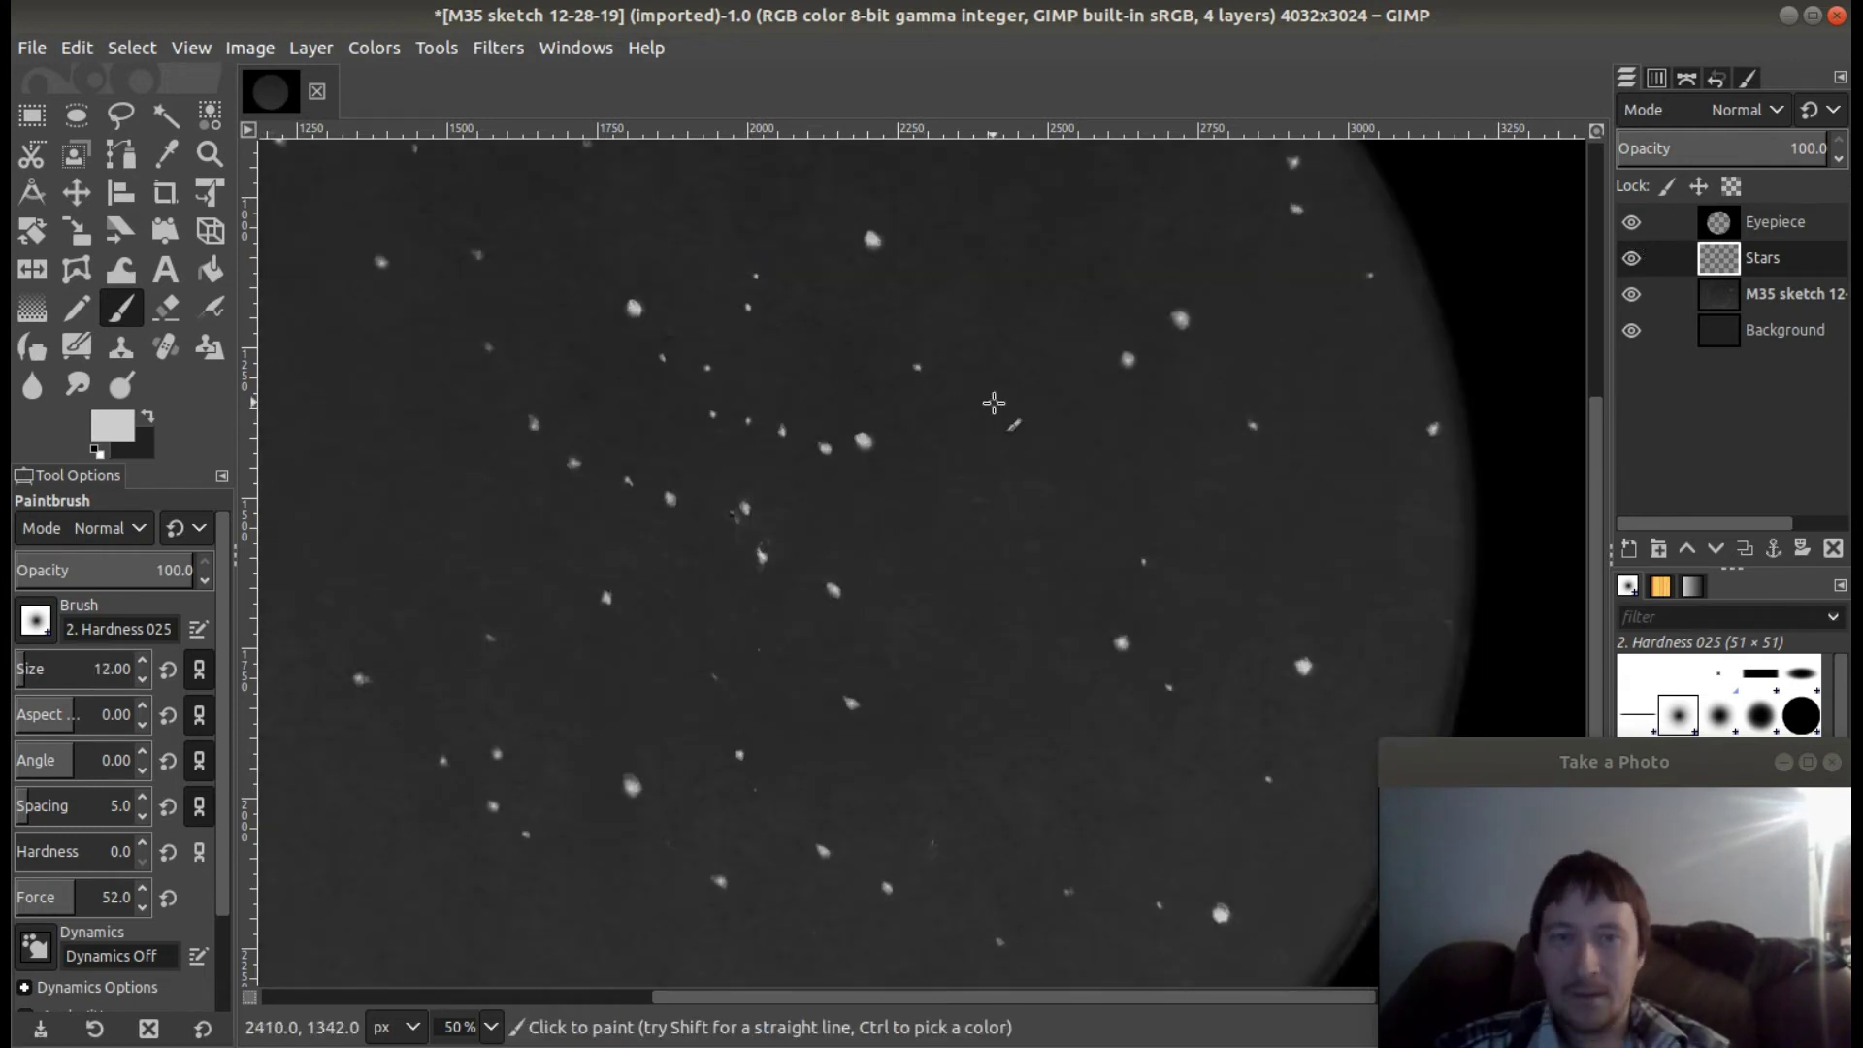
left_click(1634, 296)
left_click(1634, 296)
left_click(1634, 296)
left_click(1634, 296)
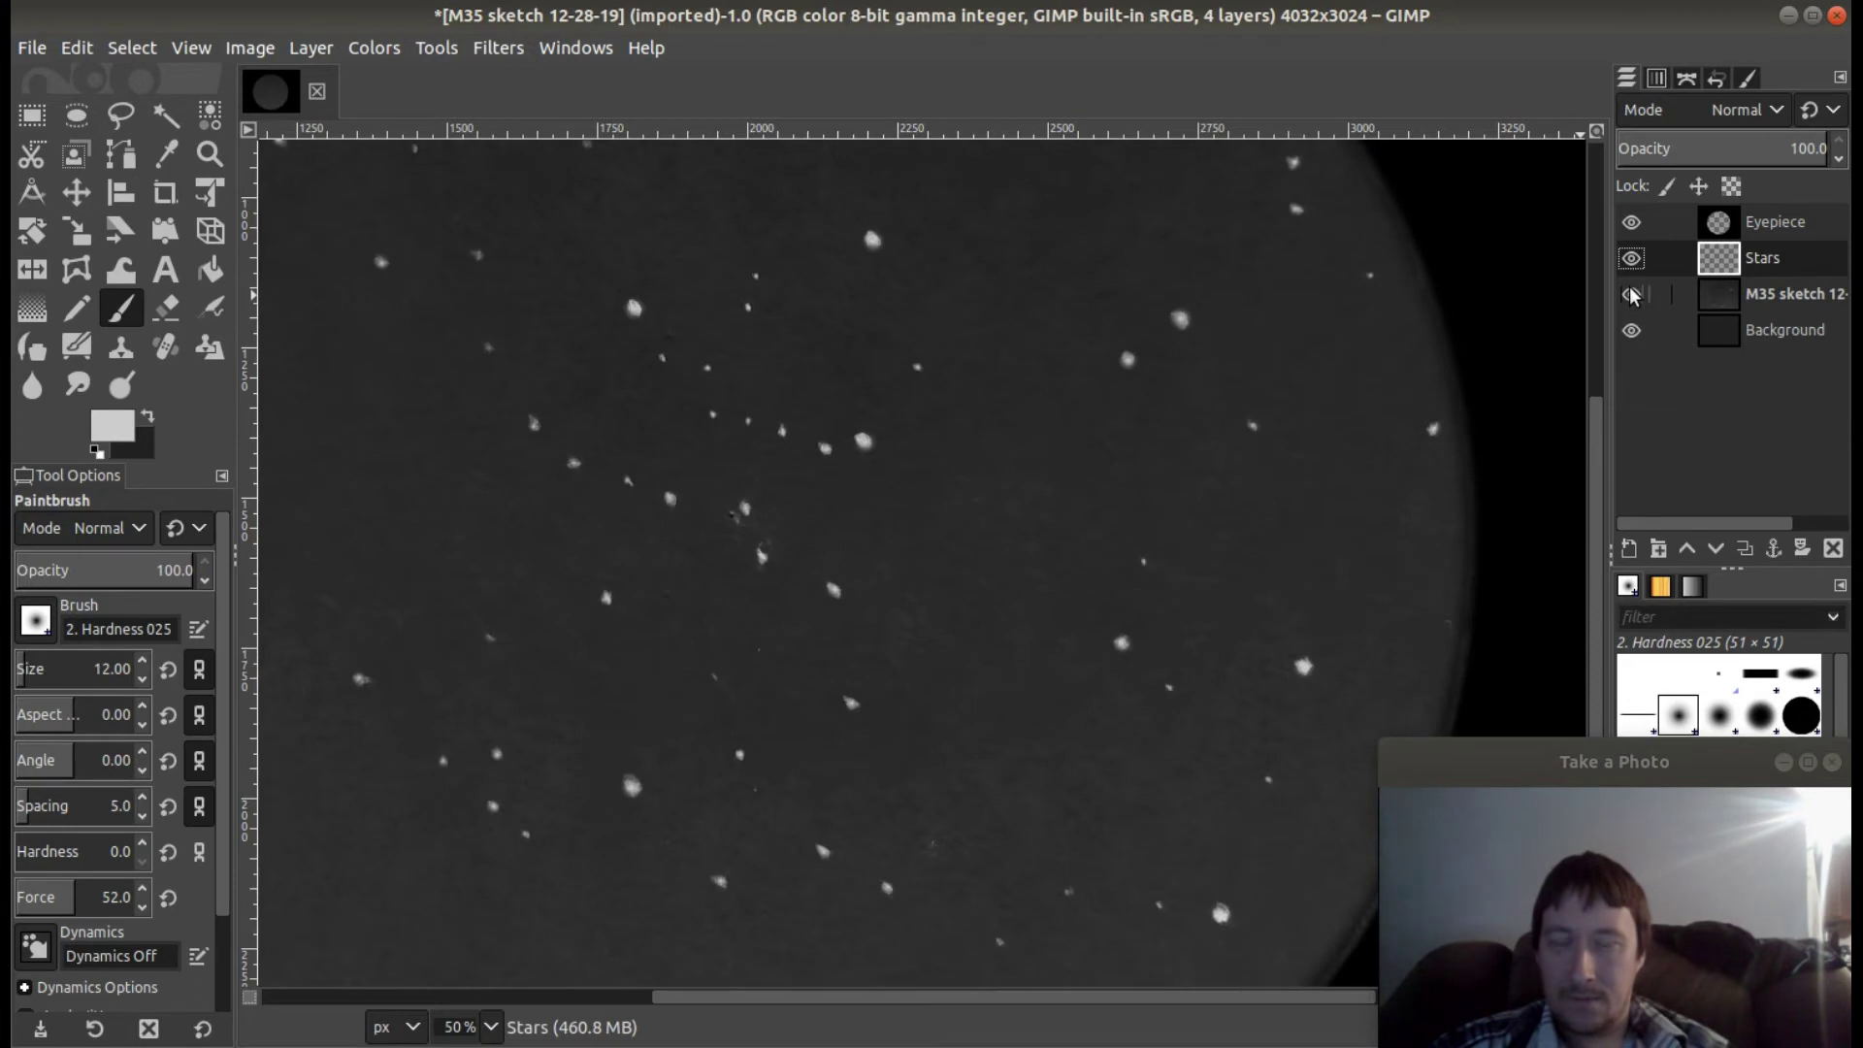
left_click(1634, 296)
Toggle the Stars layer to find missing stars and paint the small ones left of the cluster's upper center at size 16.
left_click(1634, 258)
left_click(1635, 258)
key("bracketright")
key("bracketright")
key("bracketright")
key("bracketright")
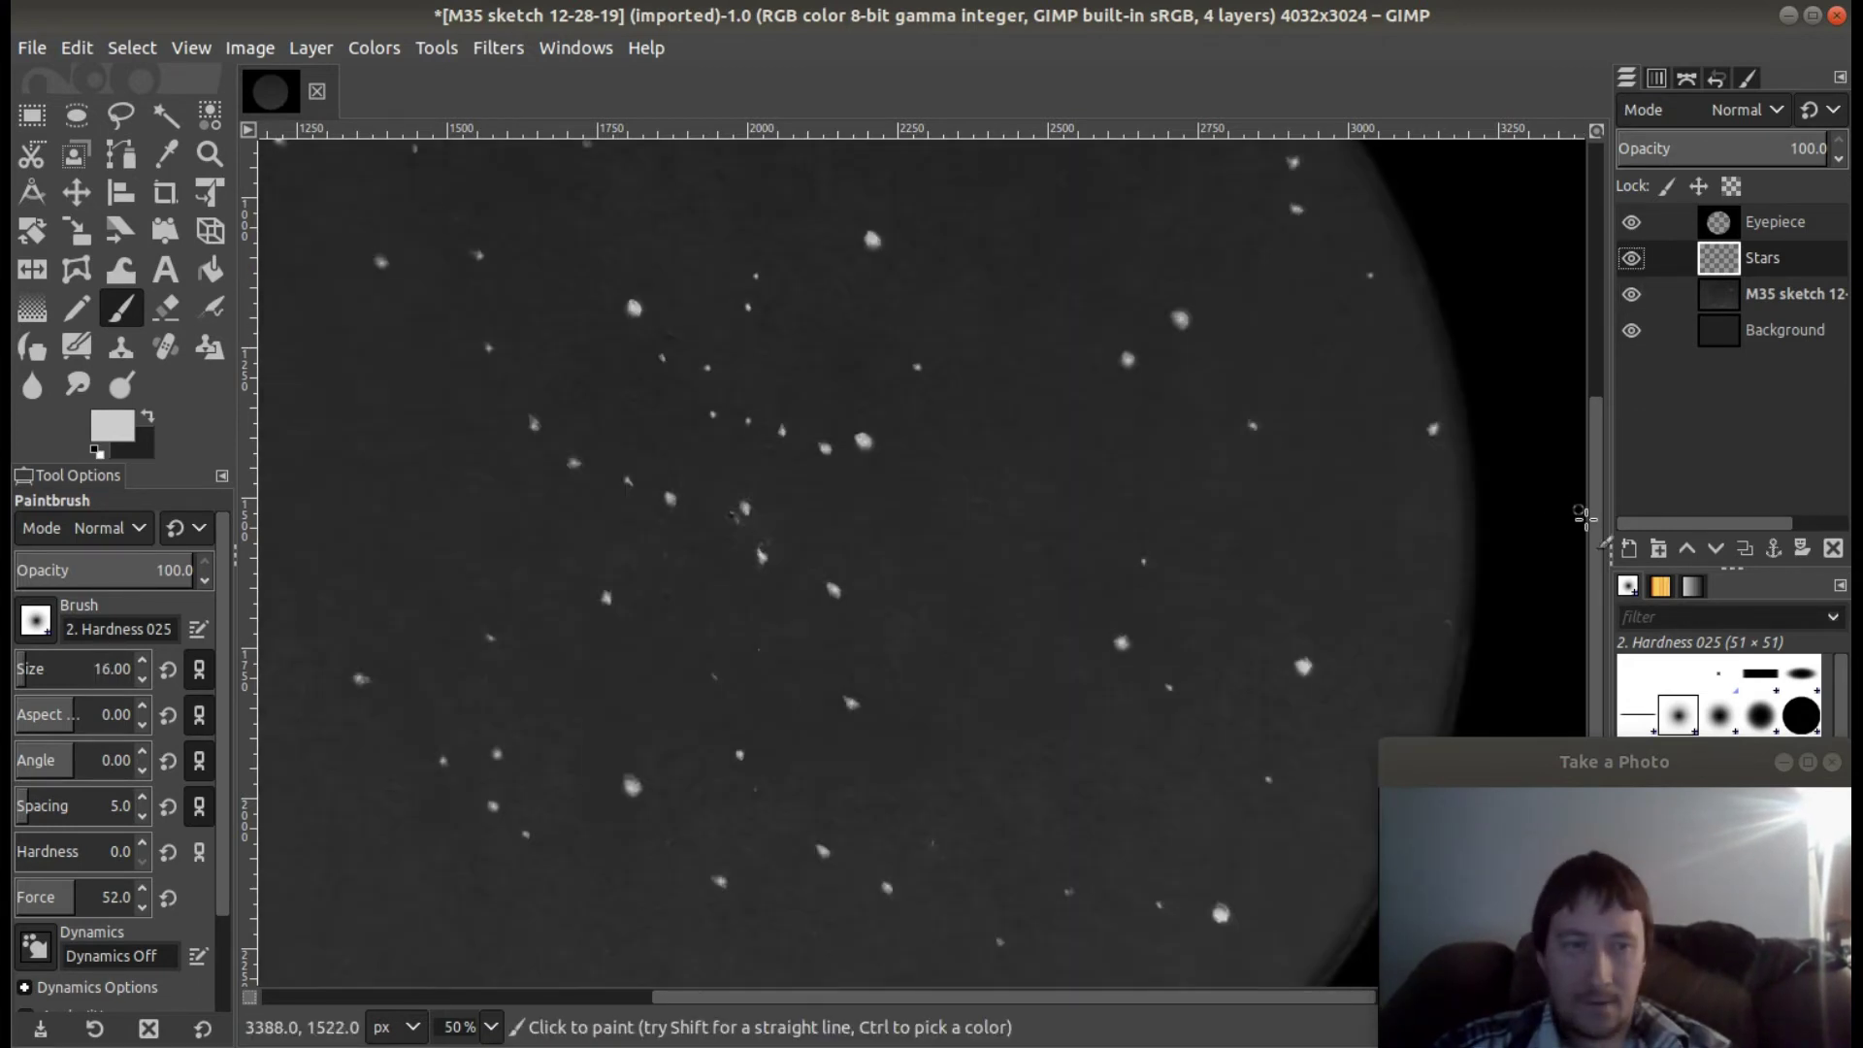
Paint the small stars near the circle's top and in its upper-left area using brush sizes 18 and 17.
scroll(1566, 501, "up", 5)
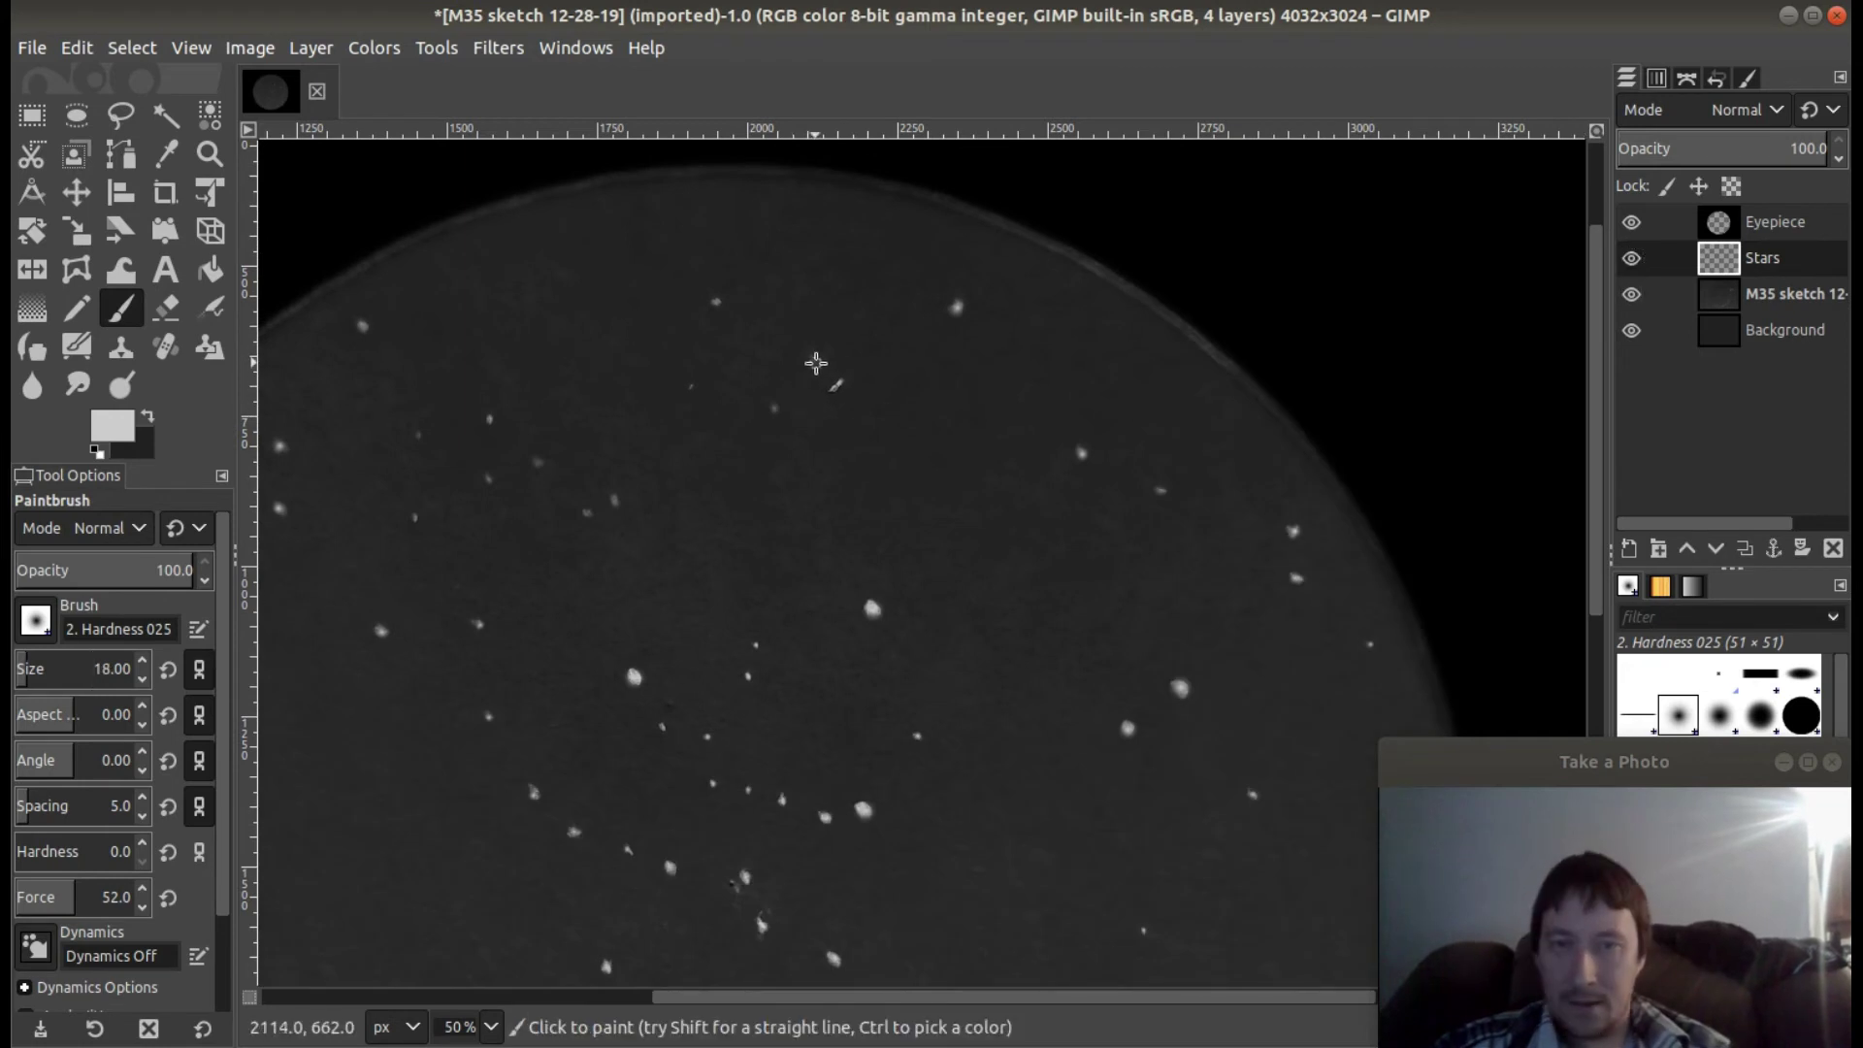
left_click(144, 679)
left_click(144, 679)
left_click(143, 678)
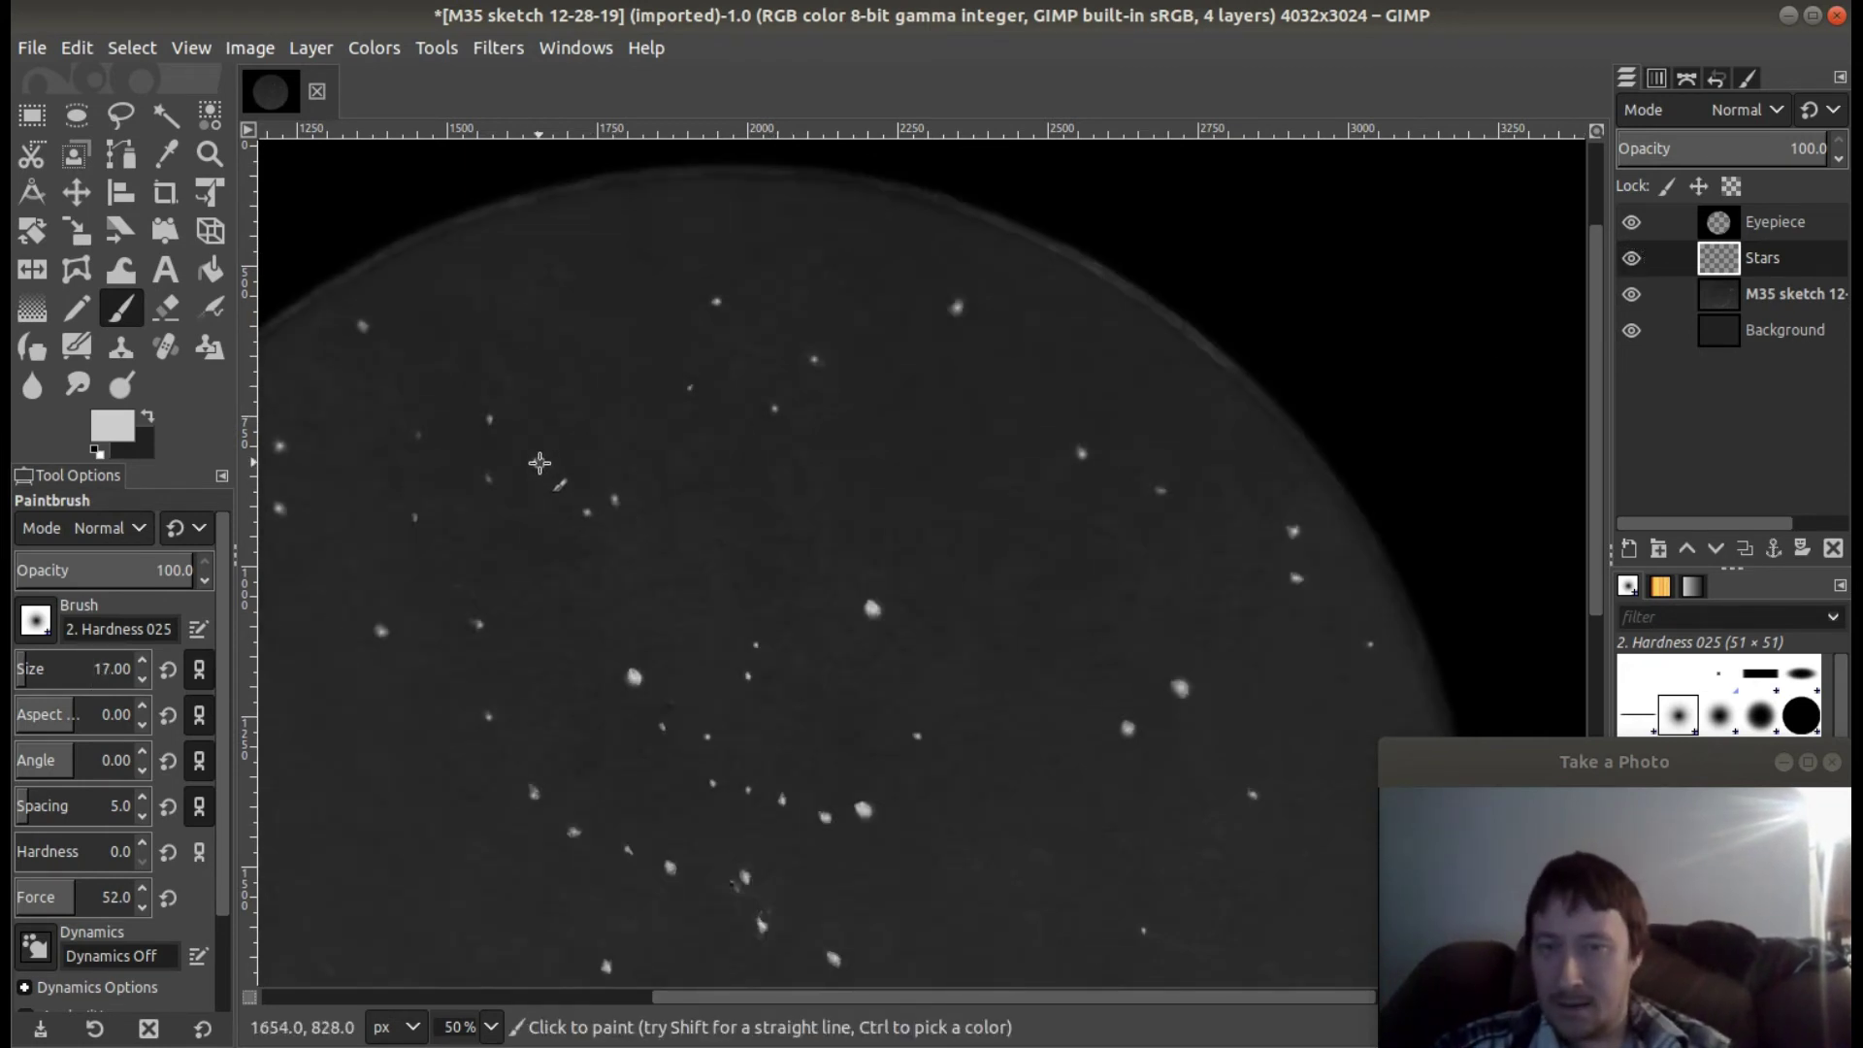
scroll(144, 662, "up", 7)
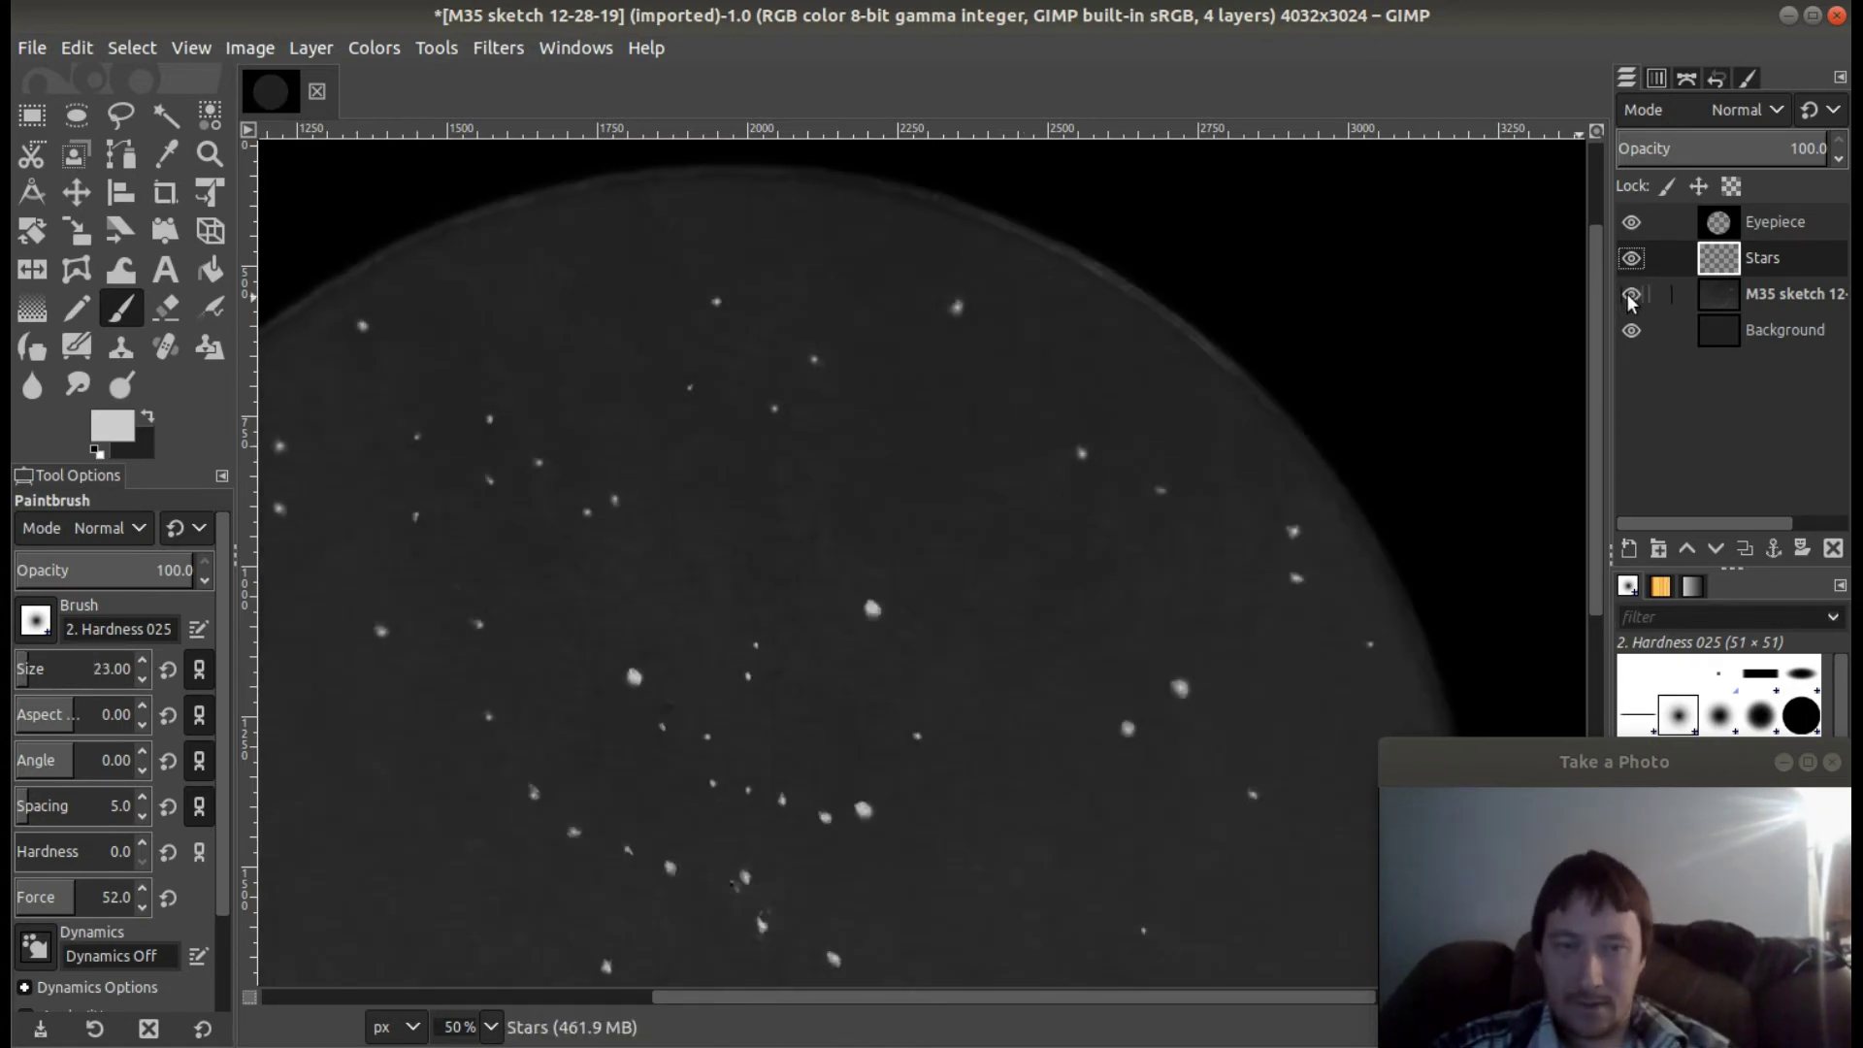
Paint the remaining small stars in the circle's left and central areas with brush sizes 20, 16 and 14.
left_click_drag(1234, 999, 976, 1000)
scroll(1407, 601, "down", 5)
scroll(144, 670, "down", 6)
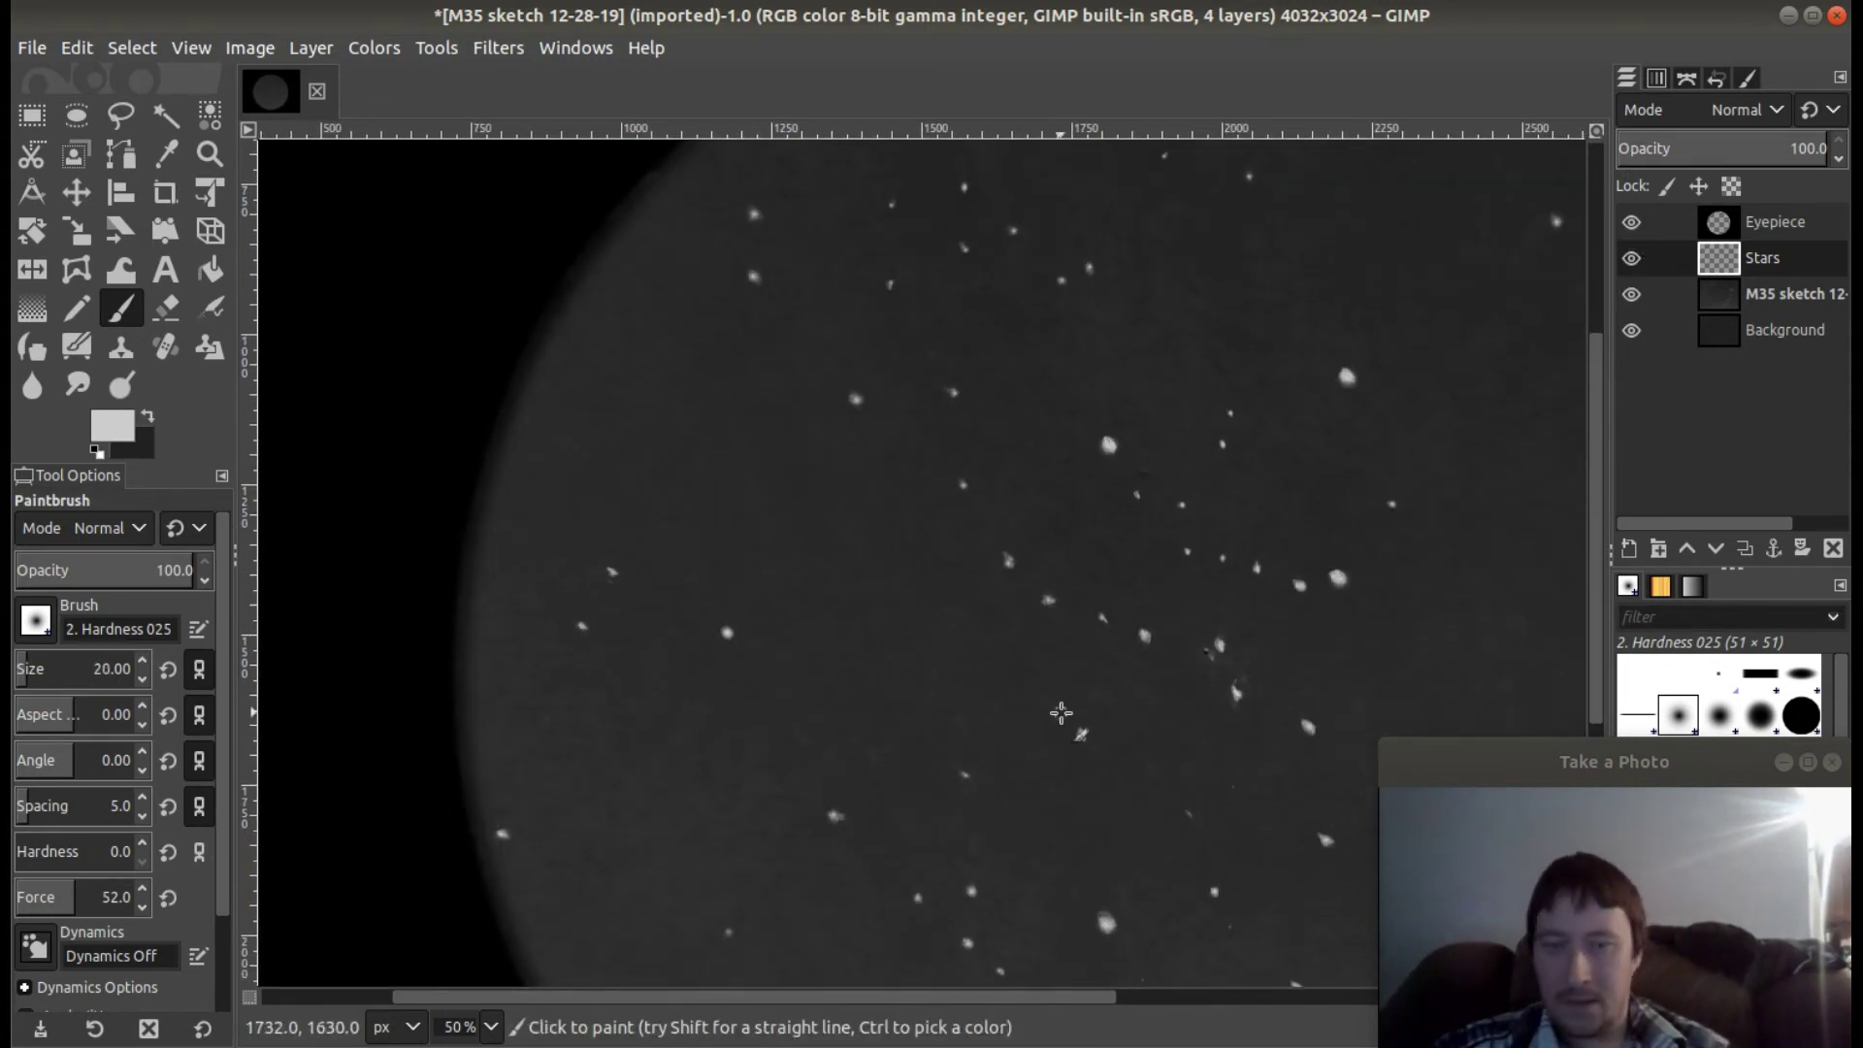
left_click(732, 931)
scroll(144, 680, "down", 1)
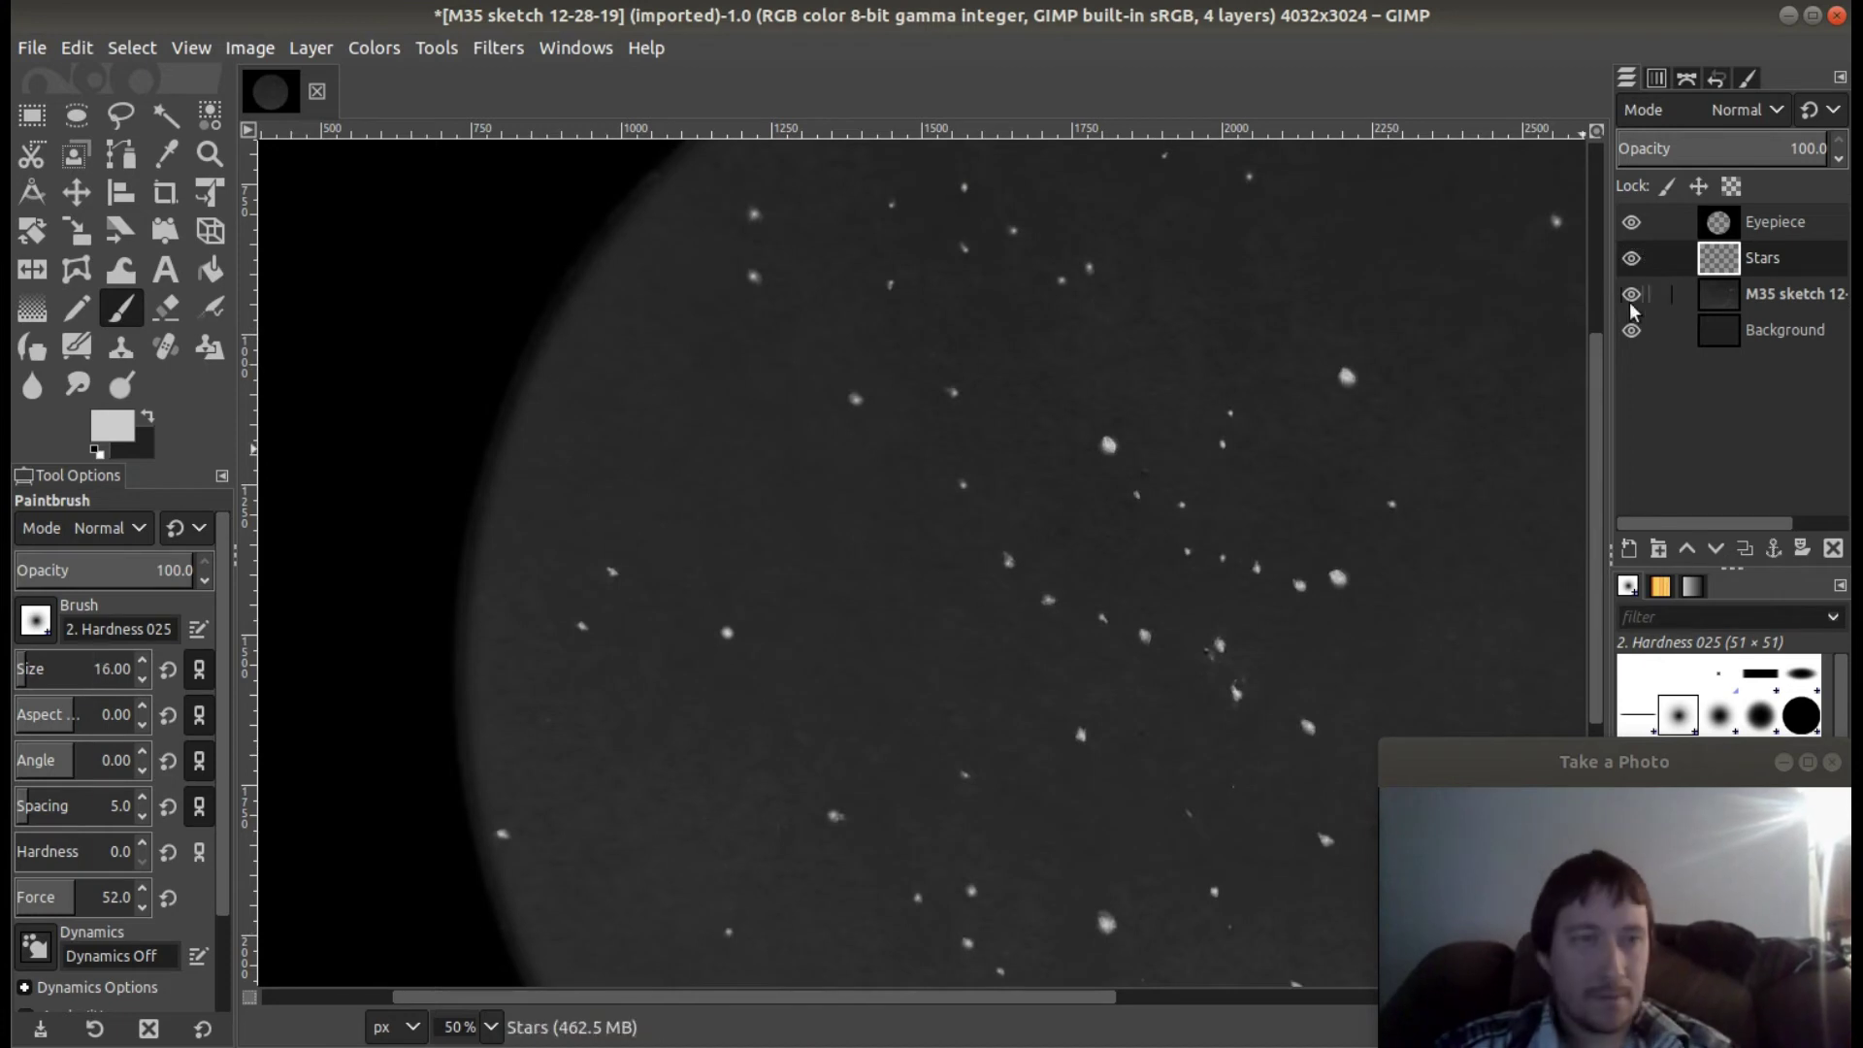
scroll(144, 685, "down", 1)
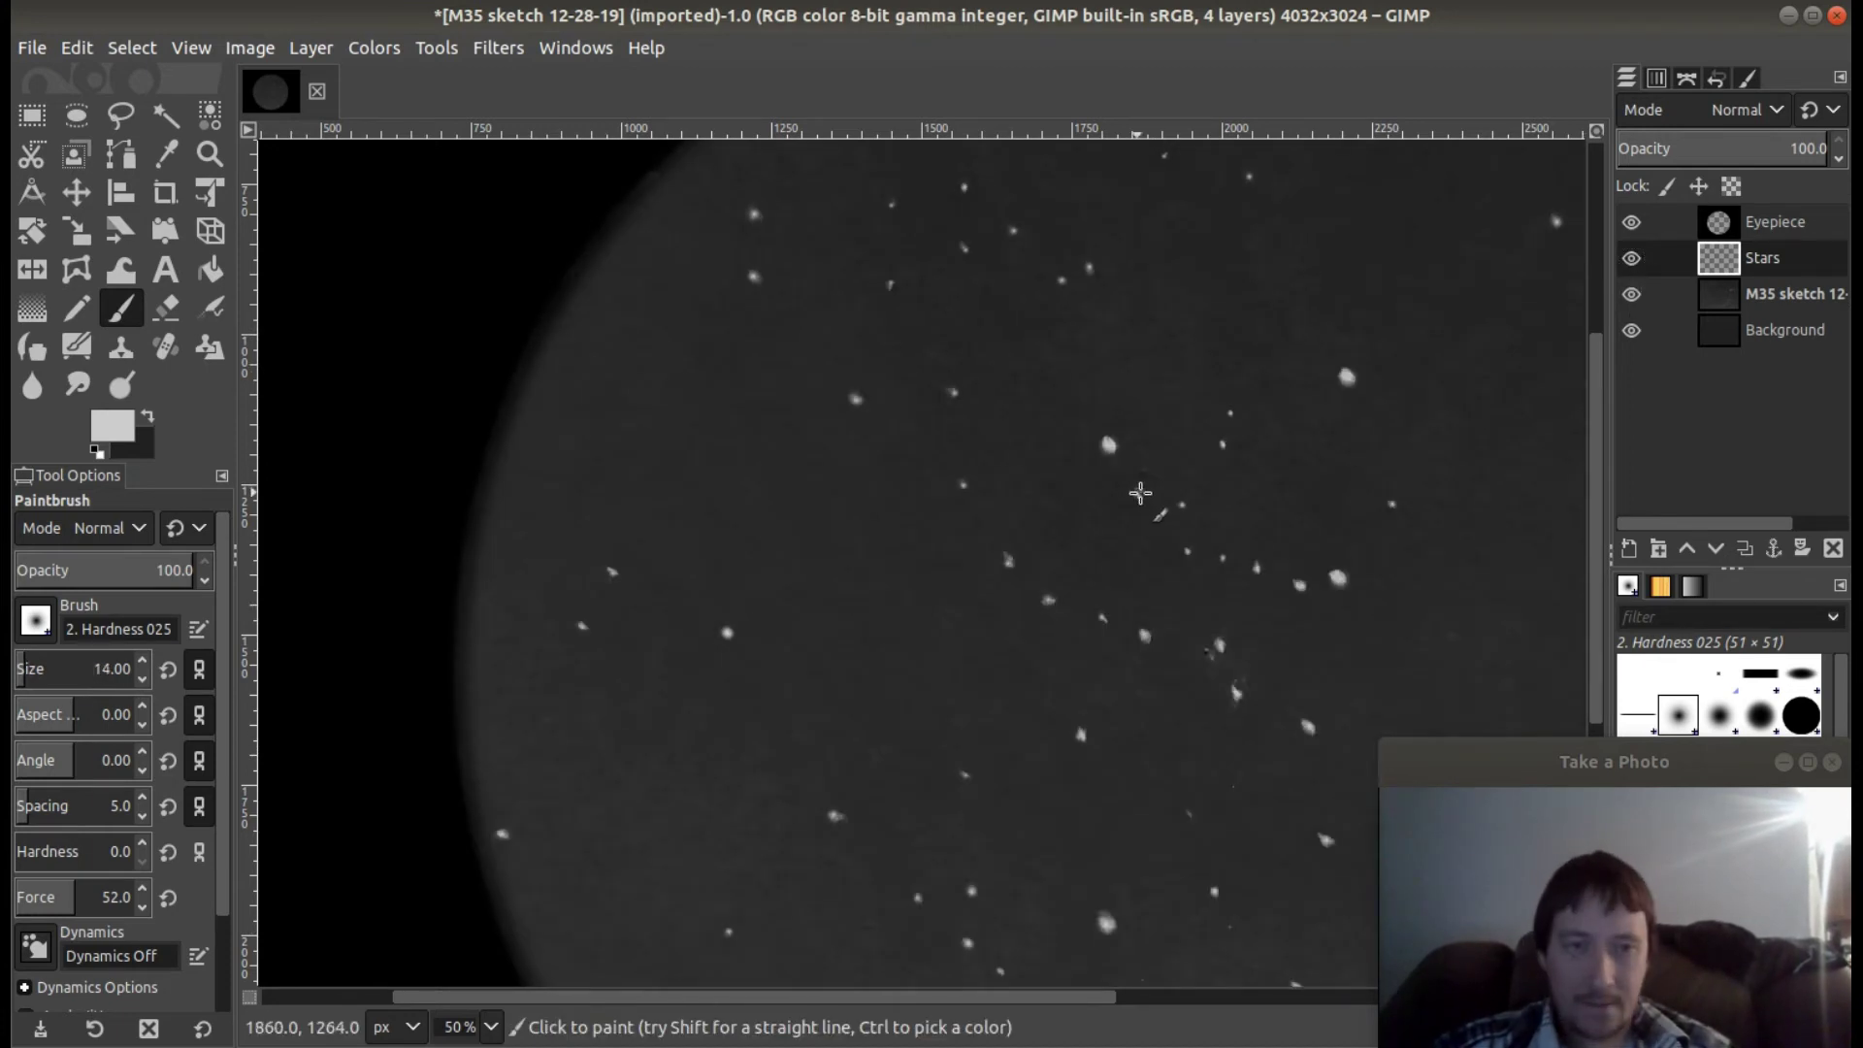
Set the brush size to 18 and paint the small star at the circle's lower-left edge.
scroll(1136, 491, "down", 5)
key("bracketright")
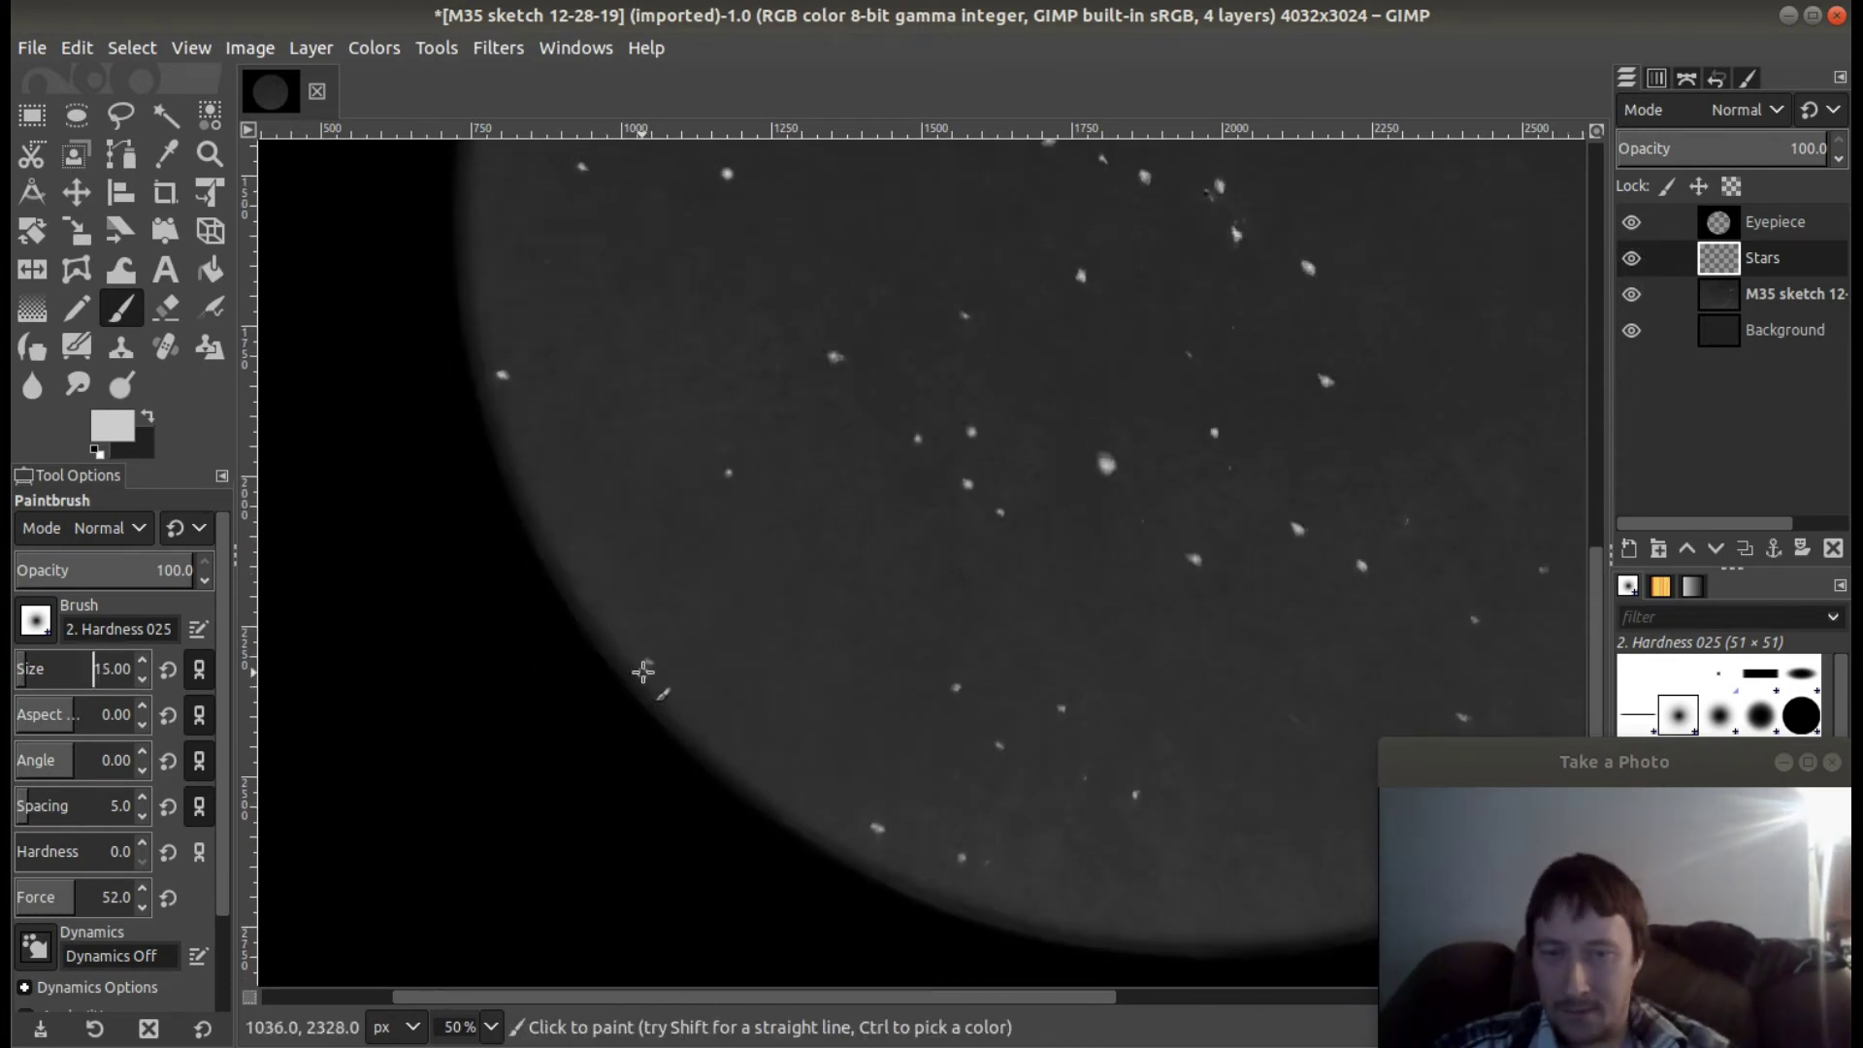
key("bracketright")
key("bracketright")
key("bracketright")
Paint the faint stars in the lower part of the circle and below the cluster's center with brush sizes 13 and 10.
key("bracketleft")
key("bracketleft")
key("bracketleft")
key("bracketleft")
key("bracketleft")
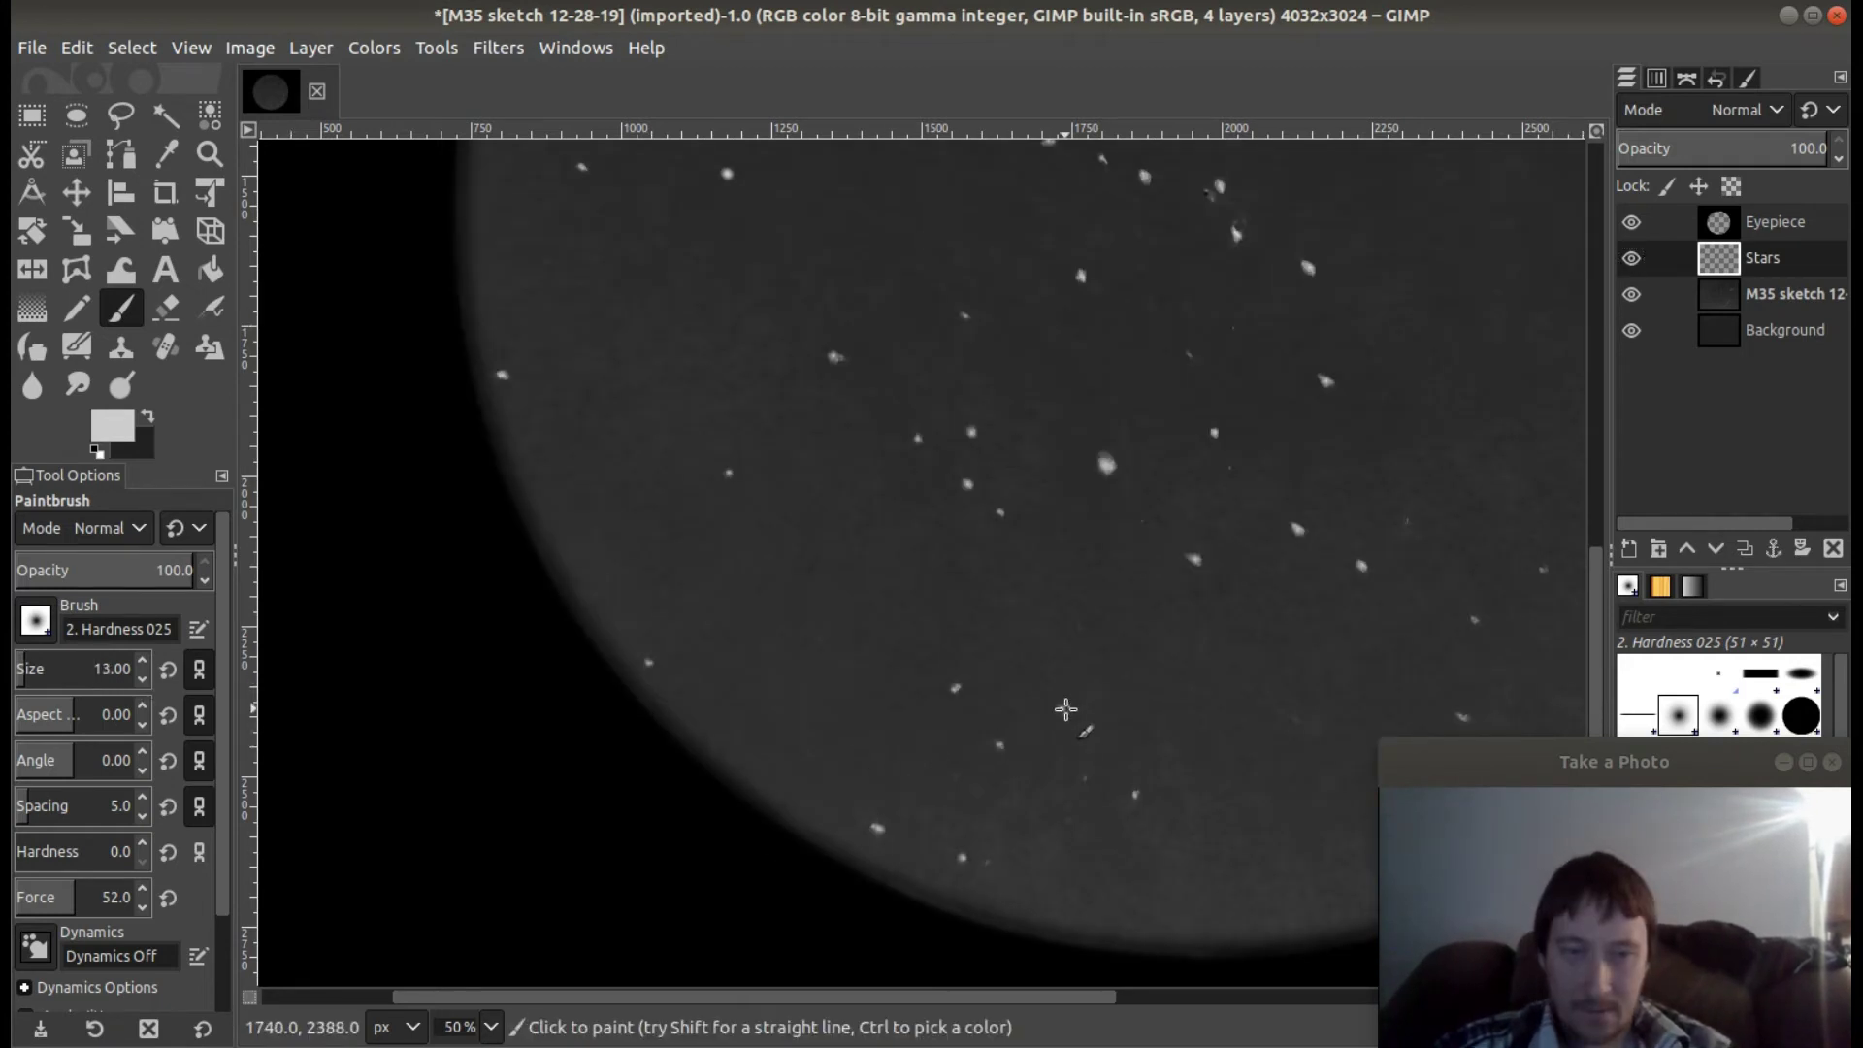
key("bracketleft")
key("bracketleft")
key("bracketleft")
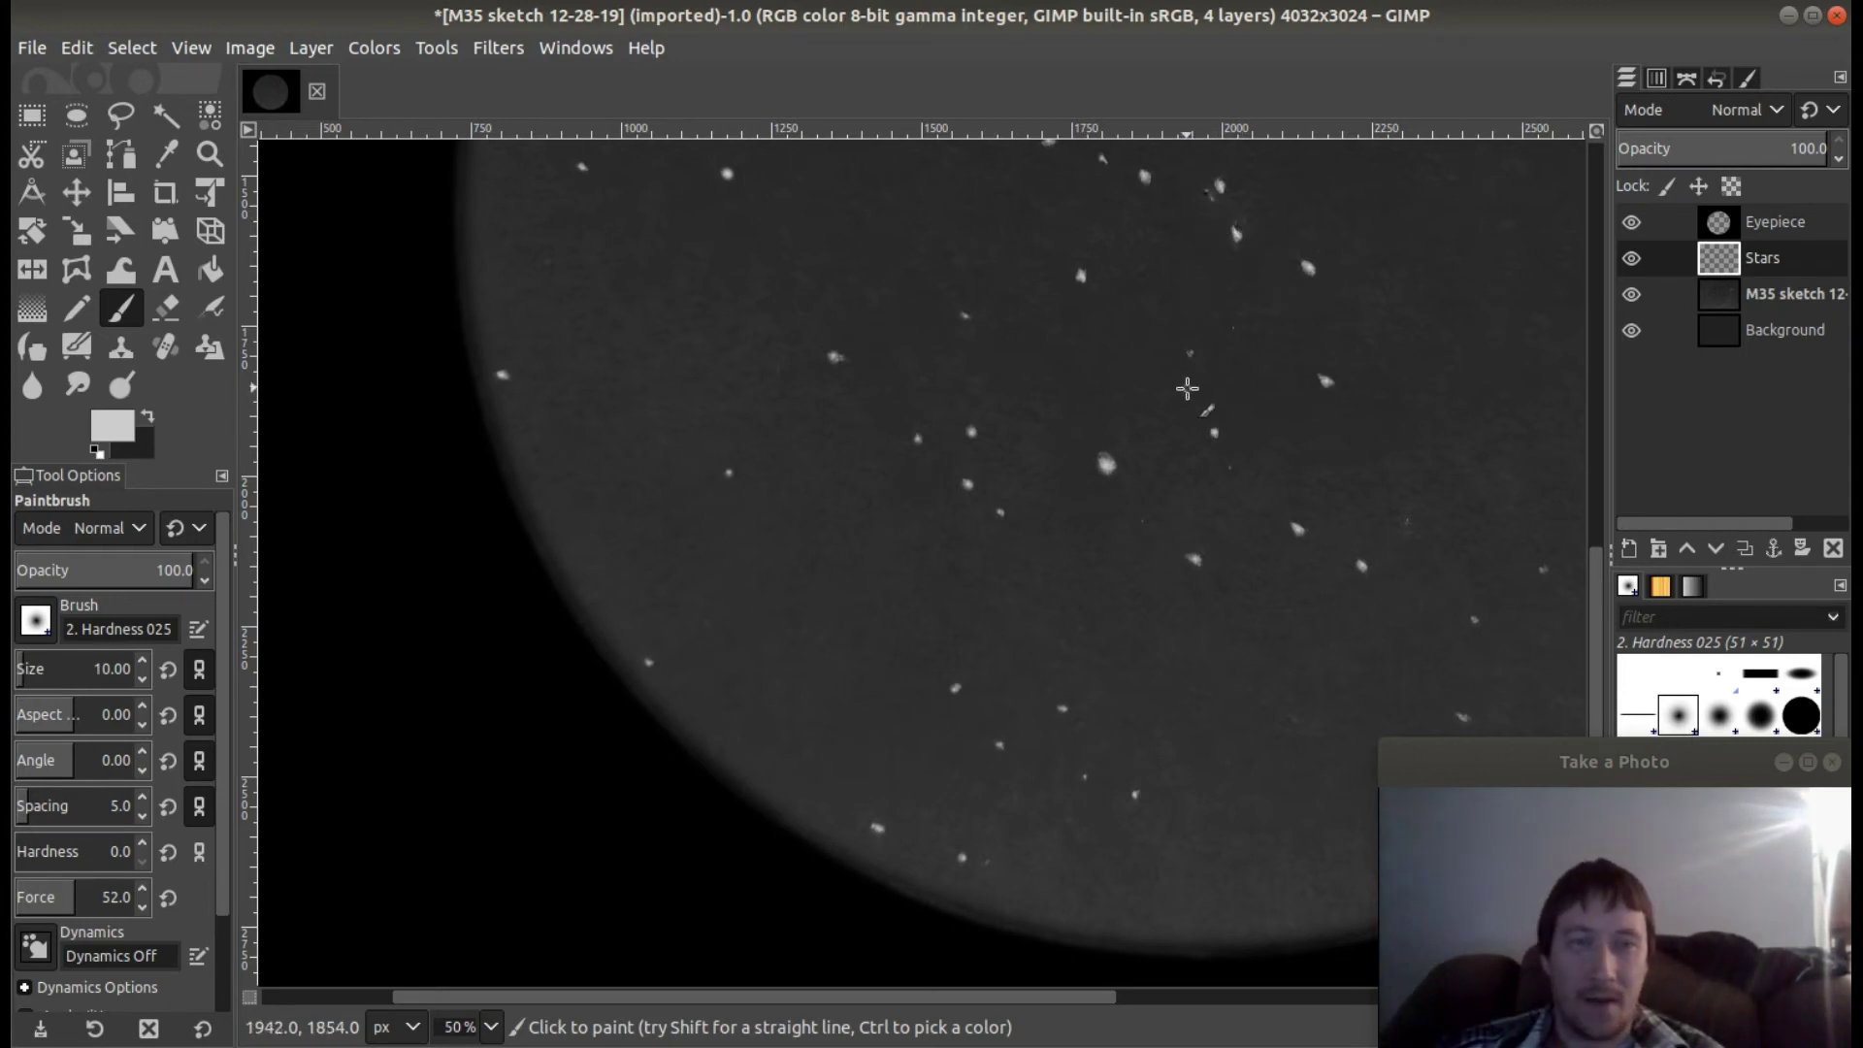
Paint the remaining faint stars in the circle's lower-right area at size 13, comparing the Stars layer with the M35 sketch hidden and shown.
left_click_drag(879, 998, 1065, 999)
left_click(1633, 295)
left_click(1633, 295)
scroll(160, 679, "up", 4)
scroll(160, 680, "down", 1)
left_click(1633, 295)
left_click(1633, 295)
left_click(1633, 296)
left_click(1633, 295)
left_click(1632, 295)
left_click(1632, 295)
left_click(1633, 295)
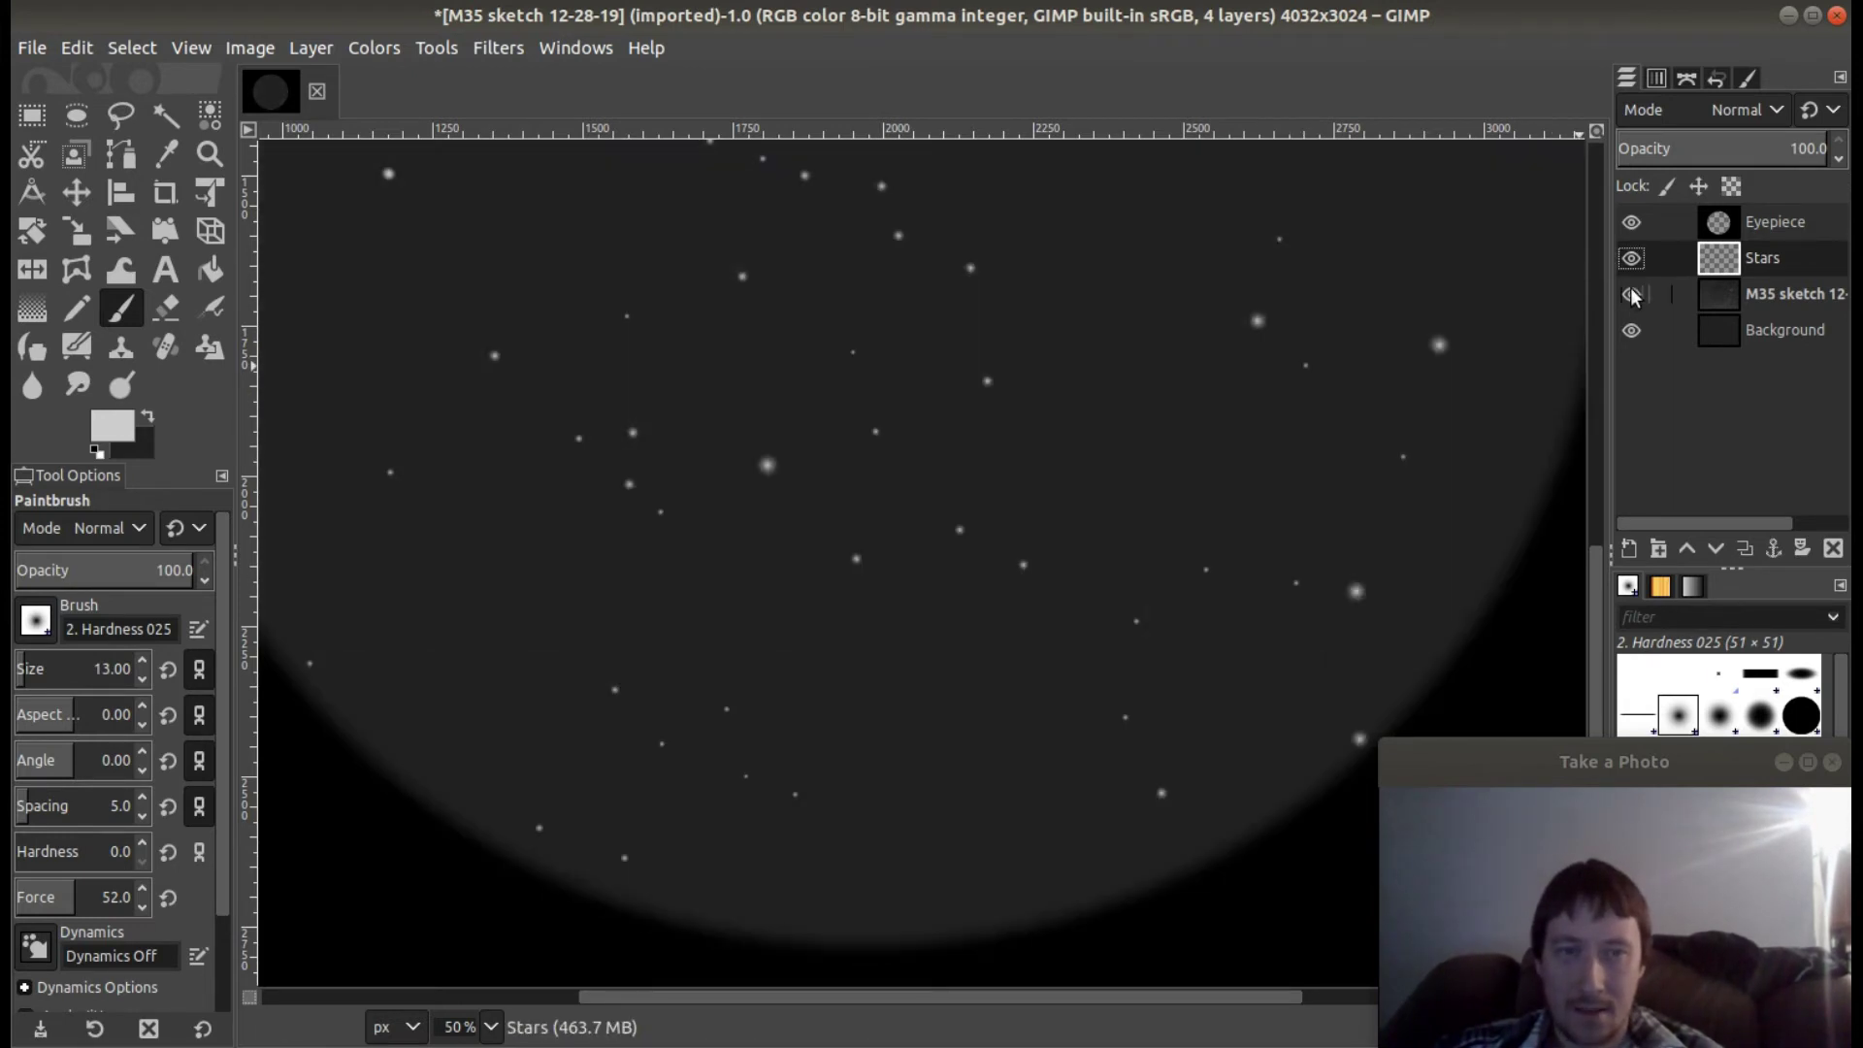
left_click(1632, 295)
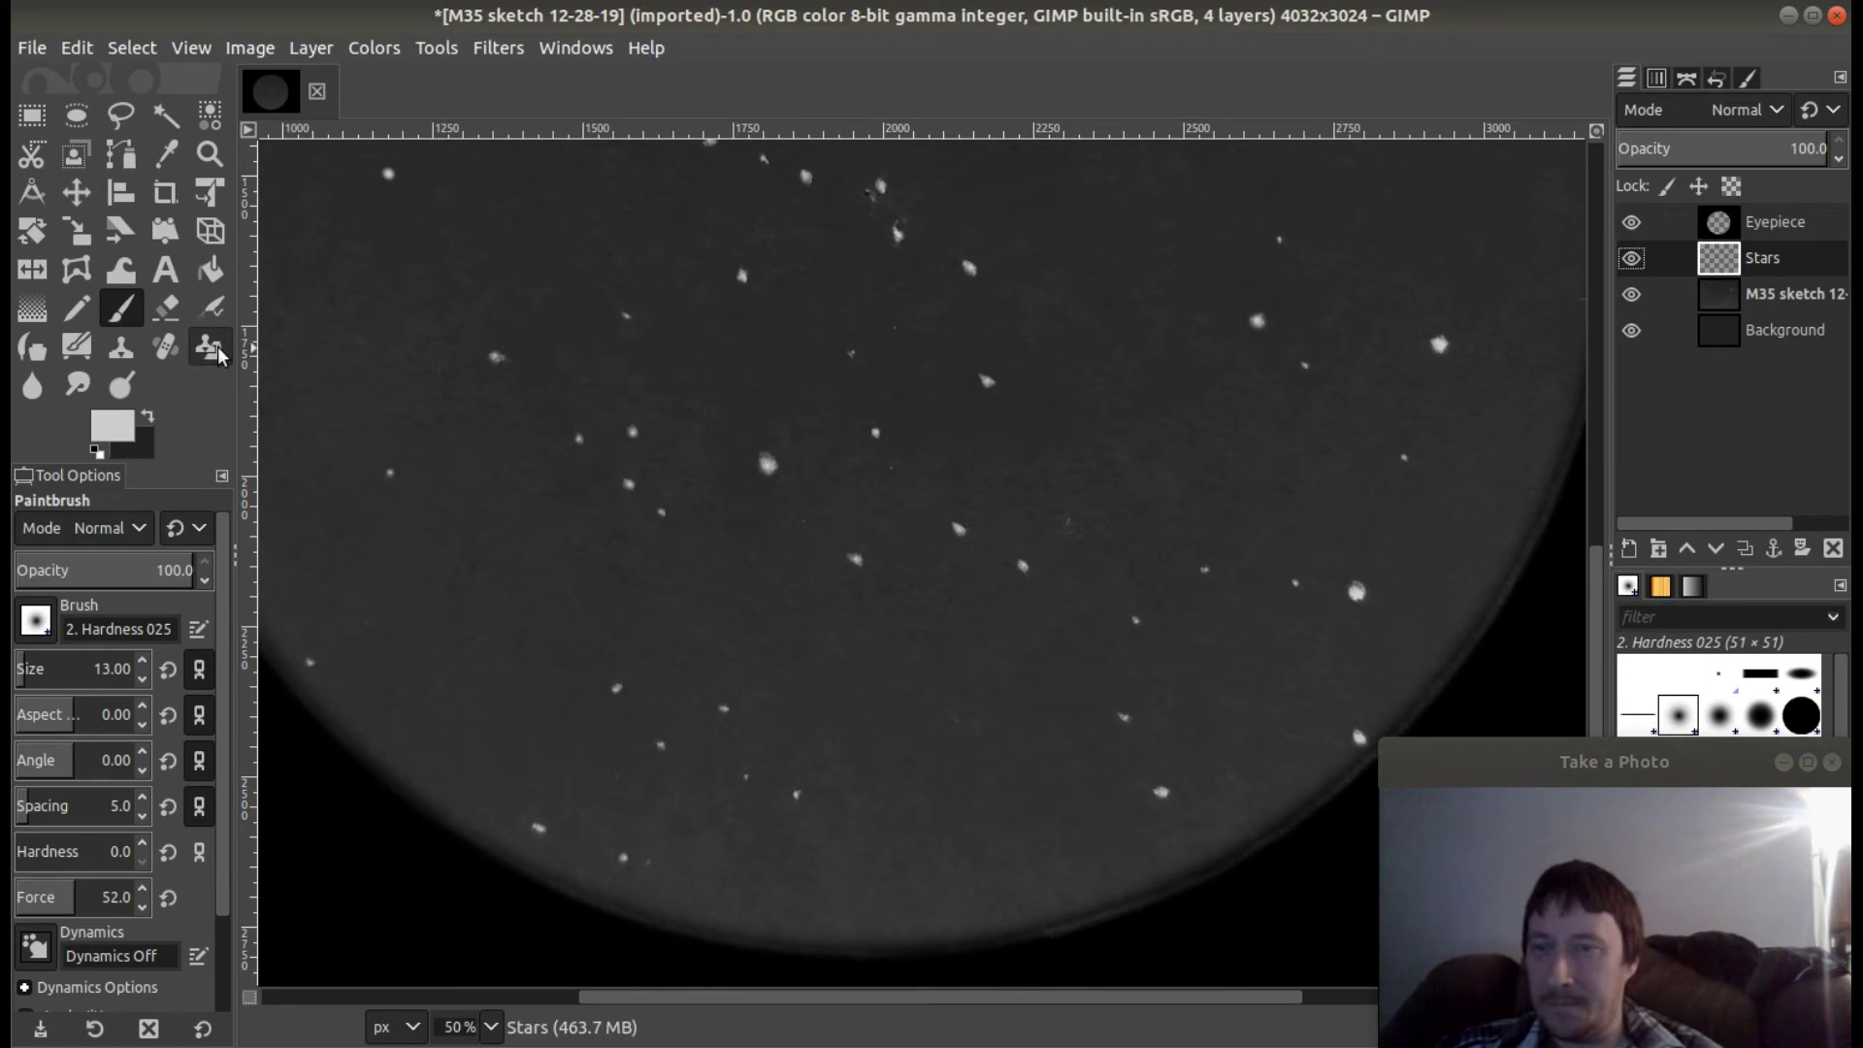
View the whole eyepiece circle at 25% and compare the painted stars with the M35 sketch layer hidden and shown.
left_click(209, 154)
left_click(68, 602)
left_click(586, 472)
left_click(678, 417)
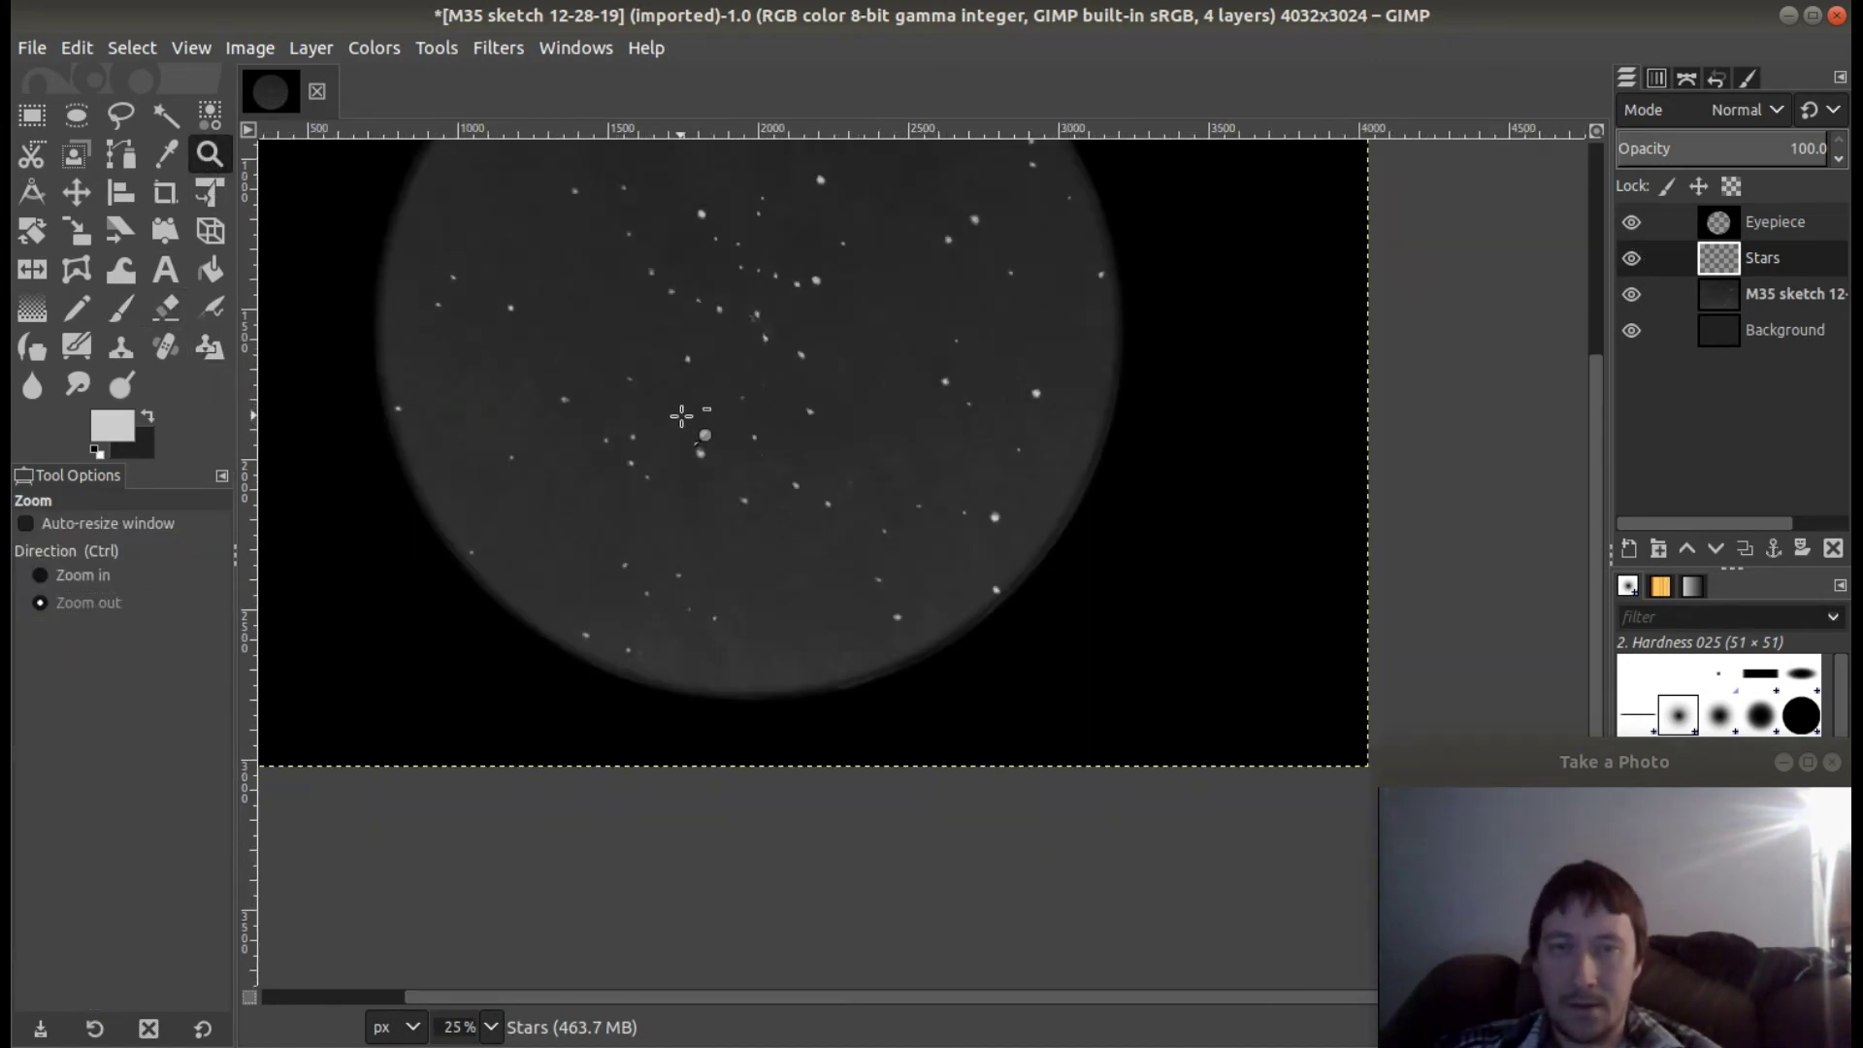
left_click_drag(854, 997, 719, 980)
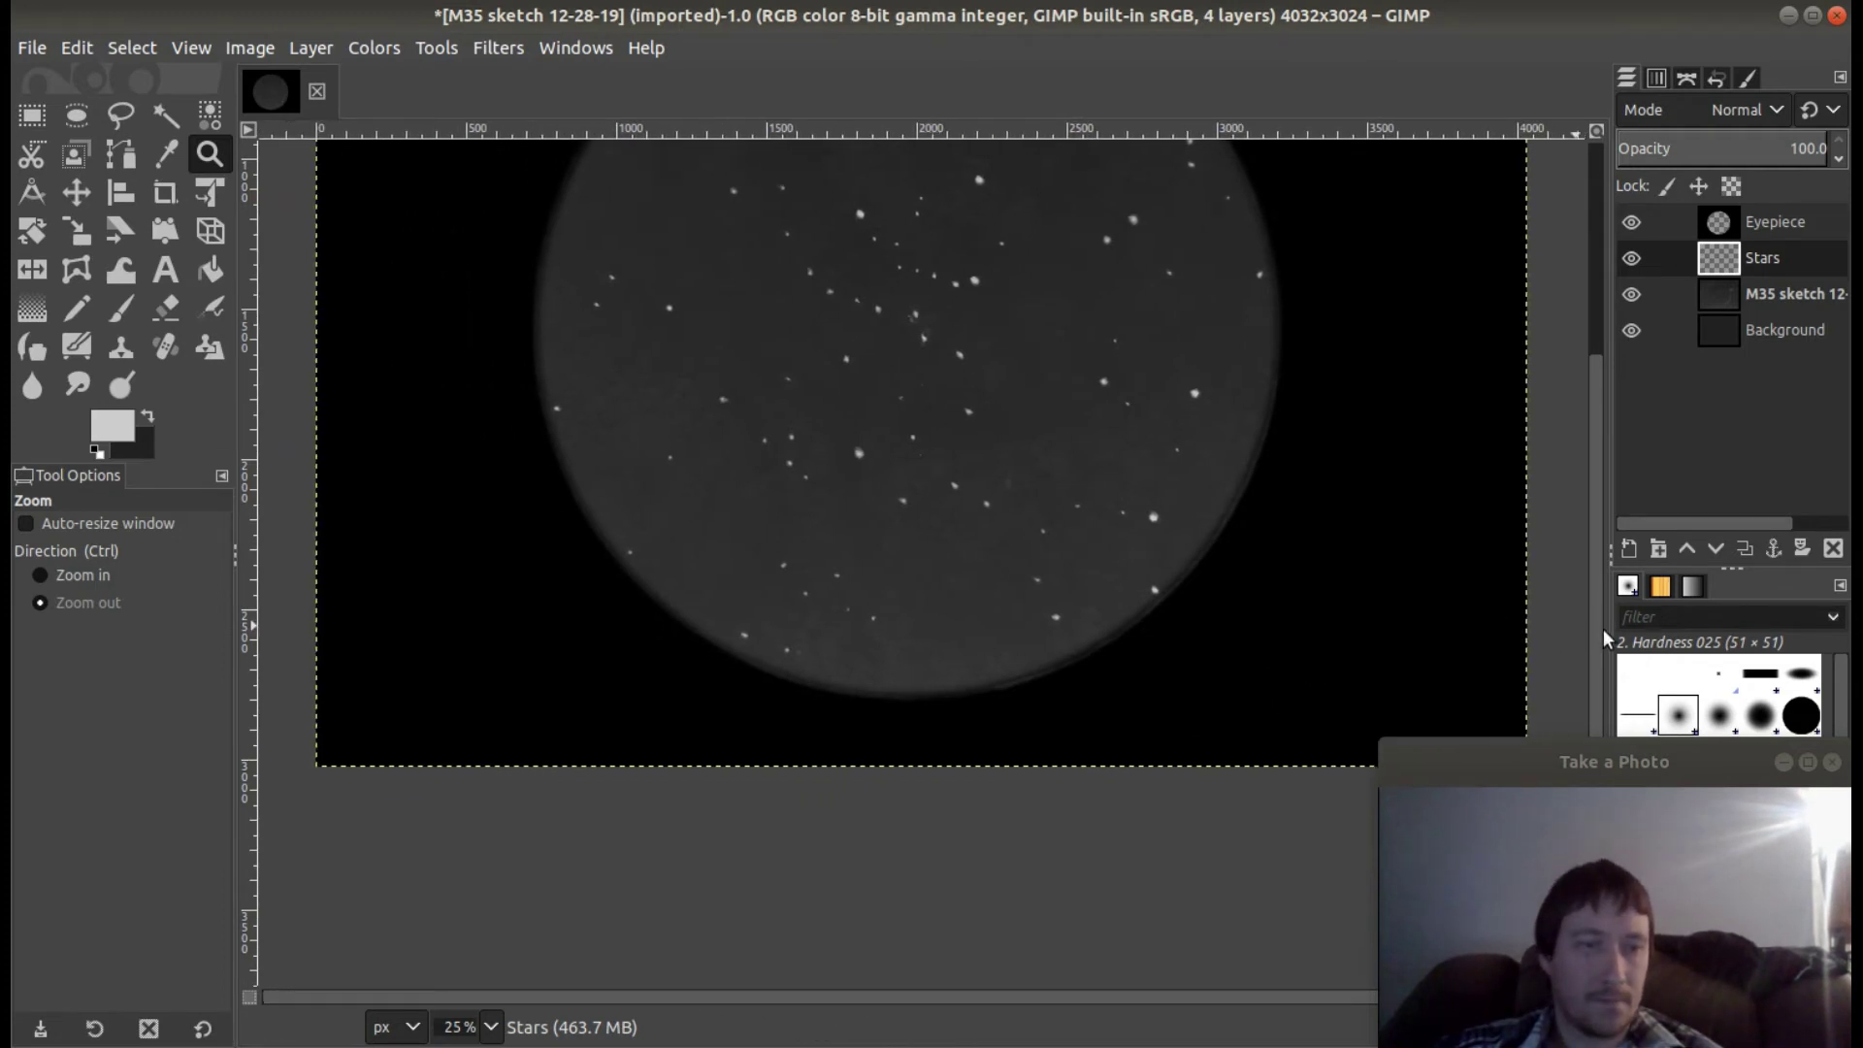
left_click_drag(1596, 626, 1615, 382)
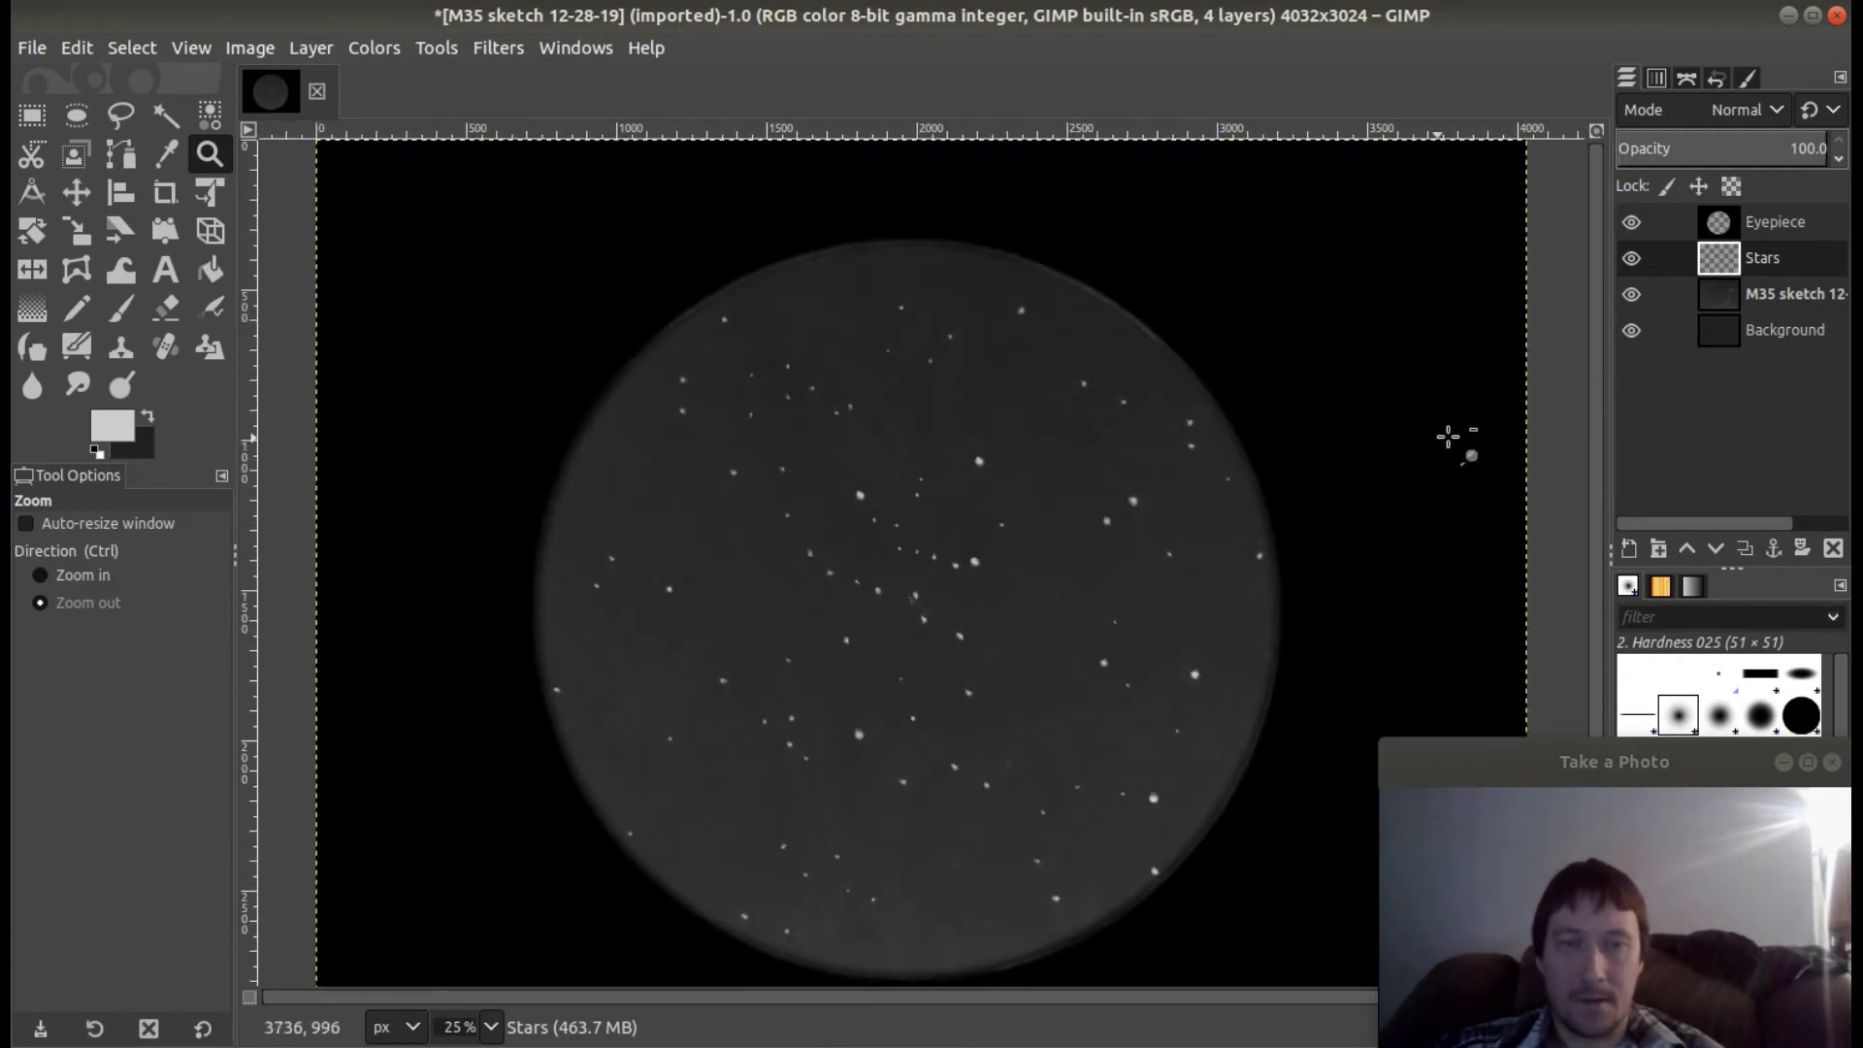
left_click(1632, 295)
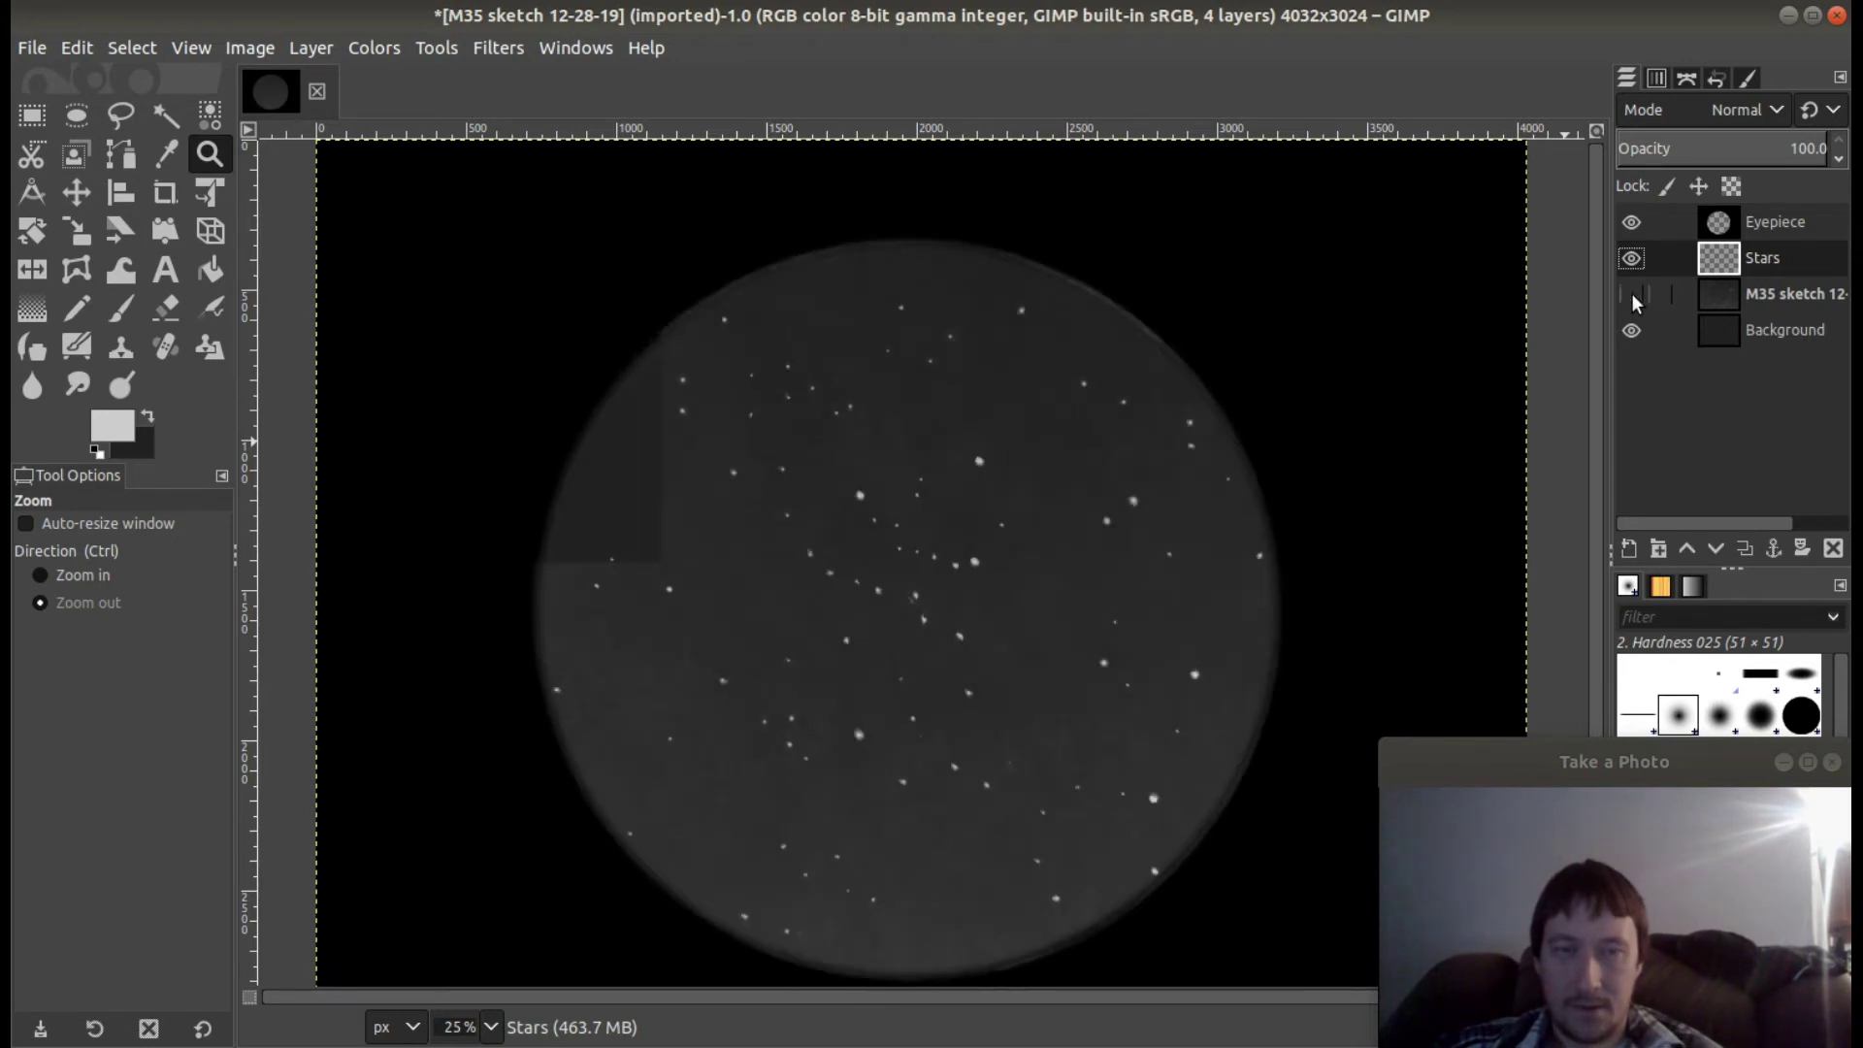
left_click(1632, 295)
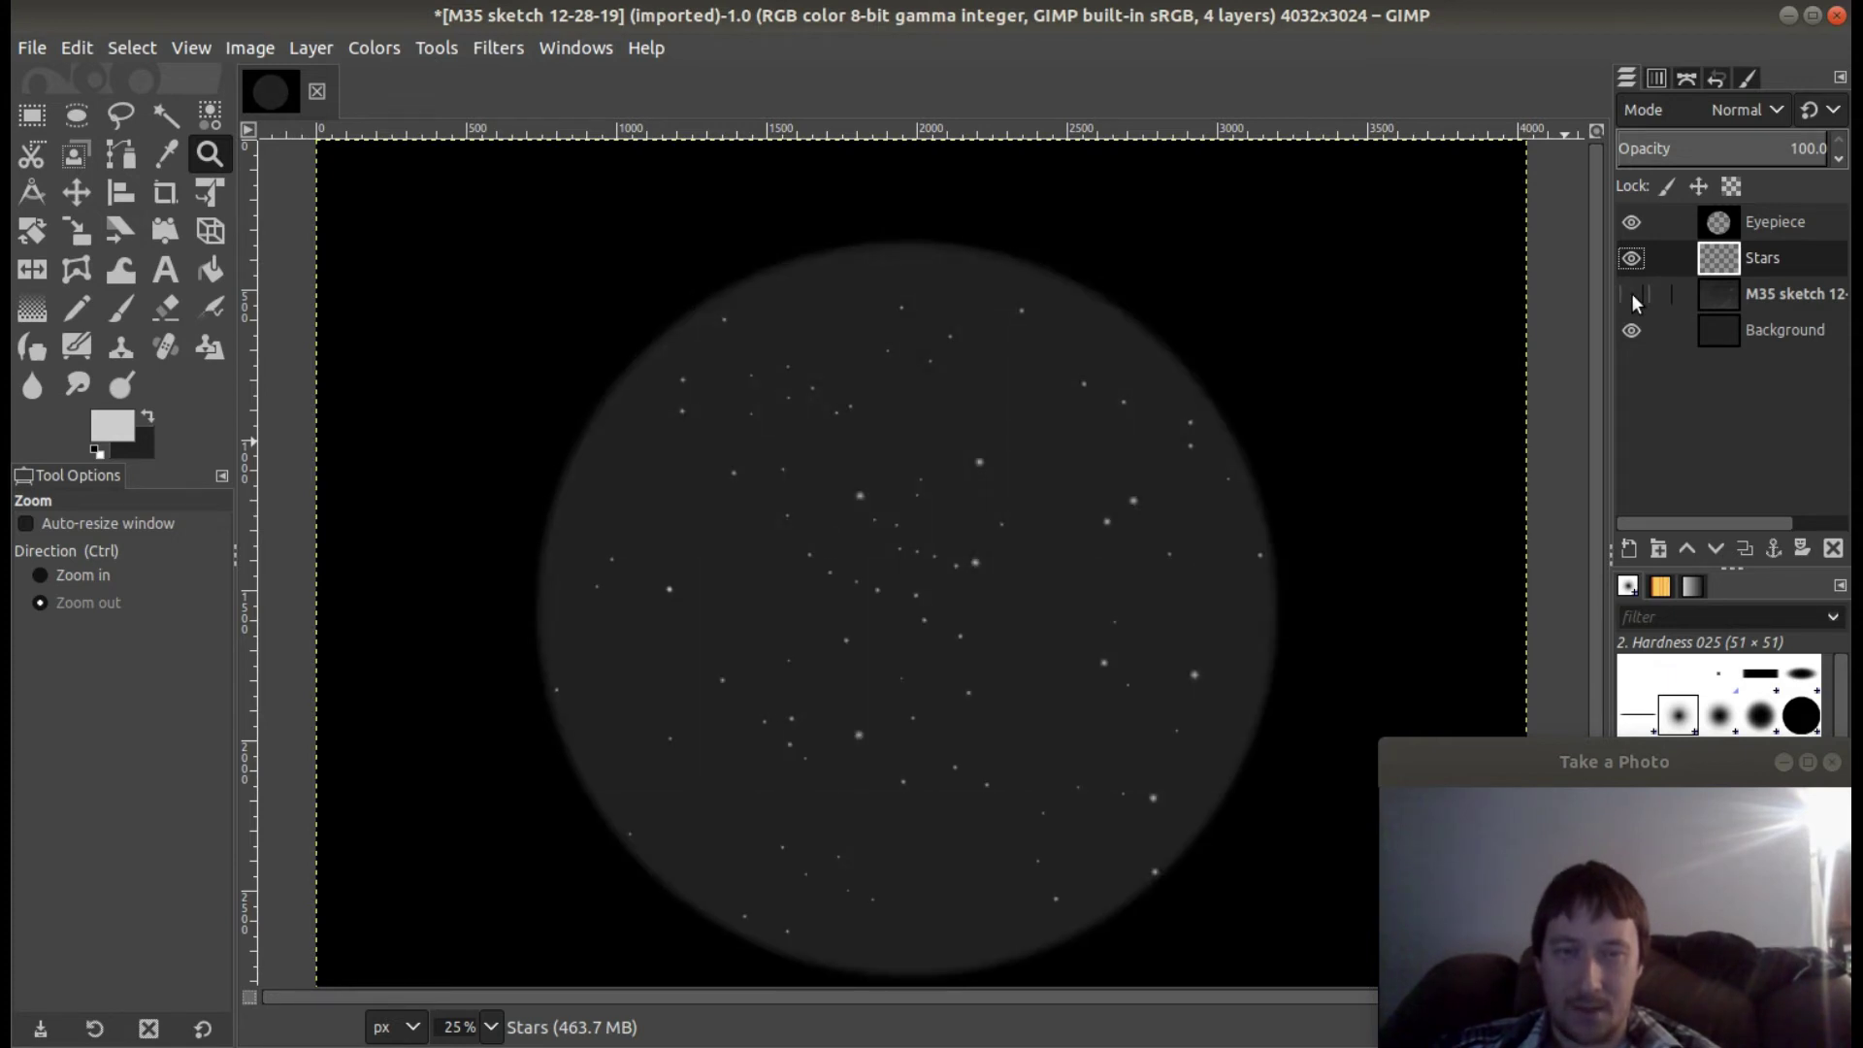
left_click(1632, 295)
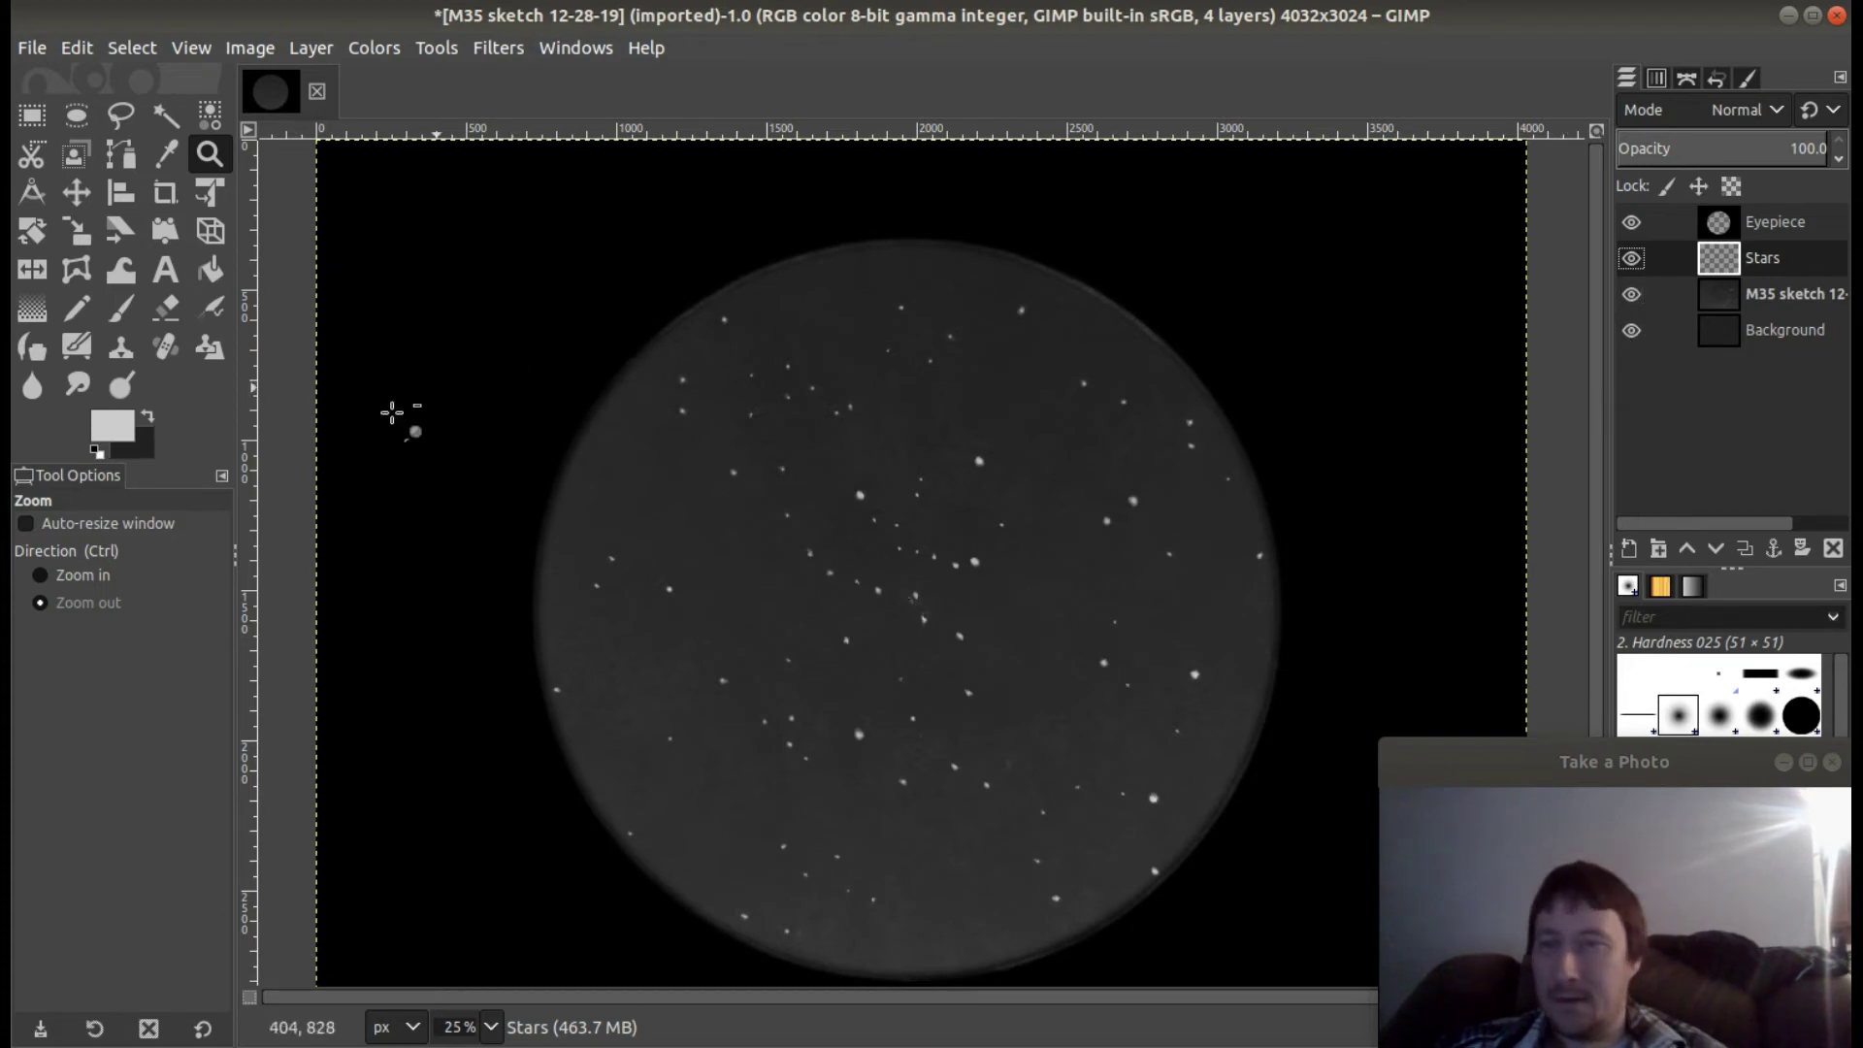
Set the Dodge/Burn tool to Burn at size 43 for work on the circle's upper-left stars.
left_click(61, 575)
left_click(721, 398)
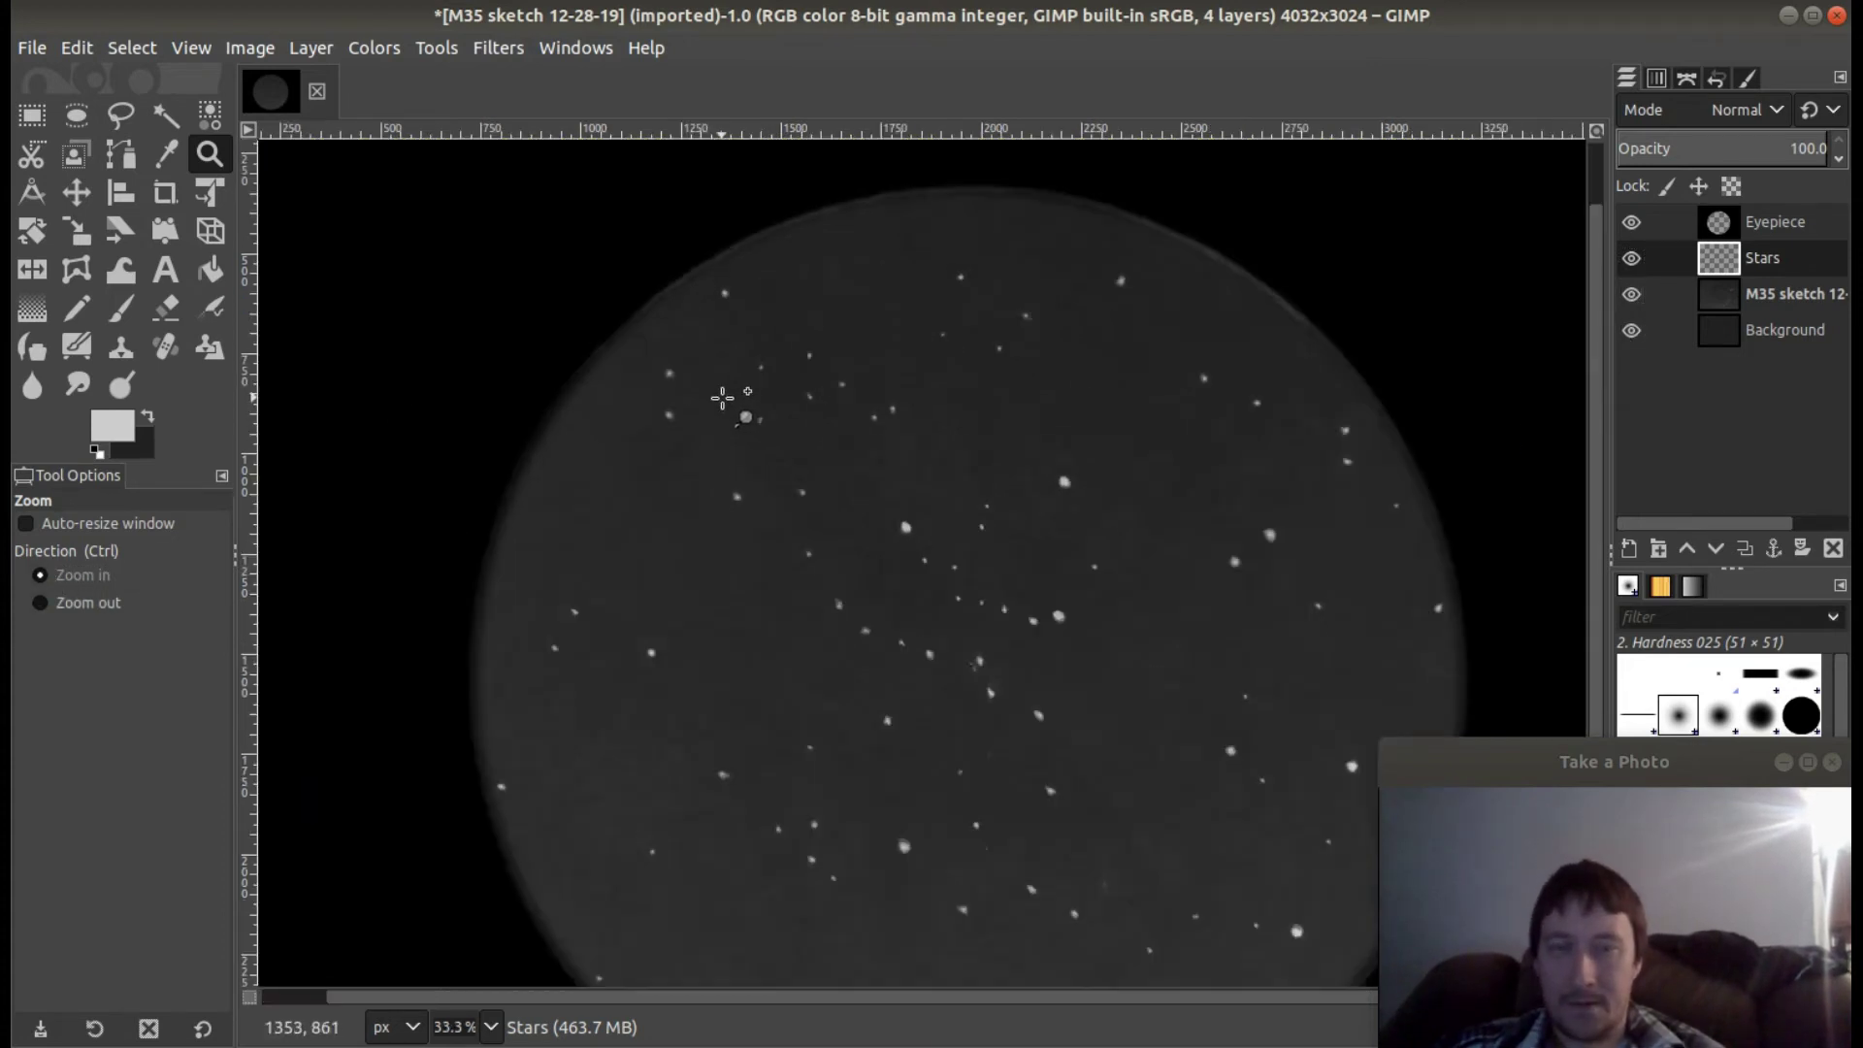
left_click(725, 399)
left_click(727, 398)
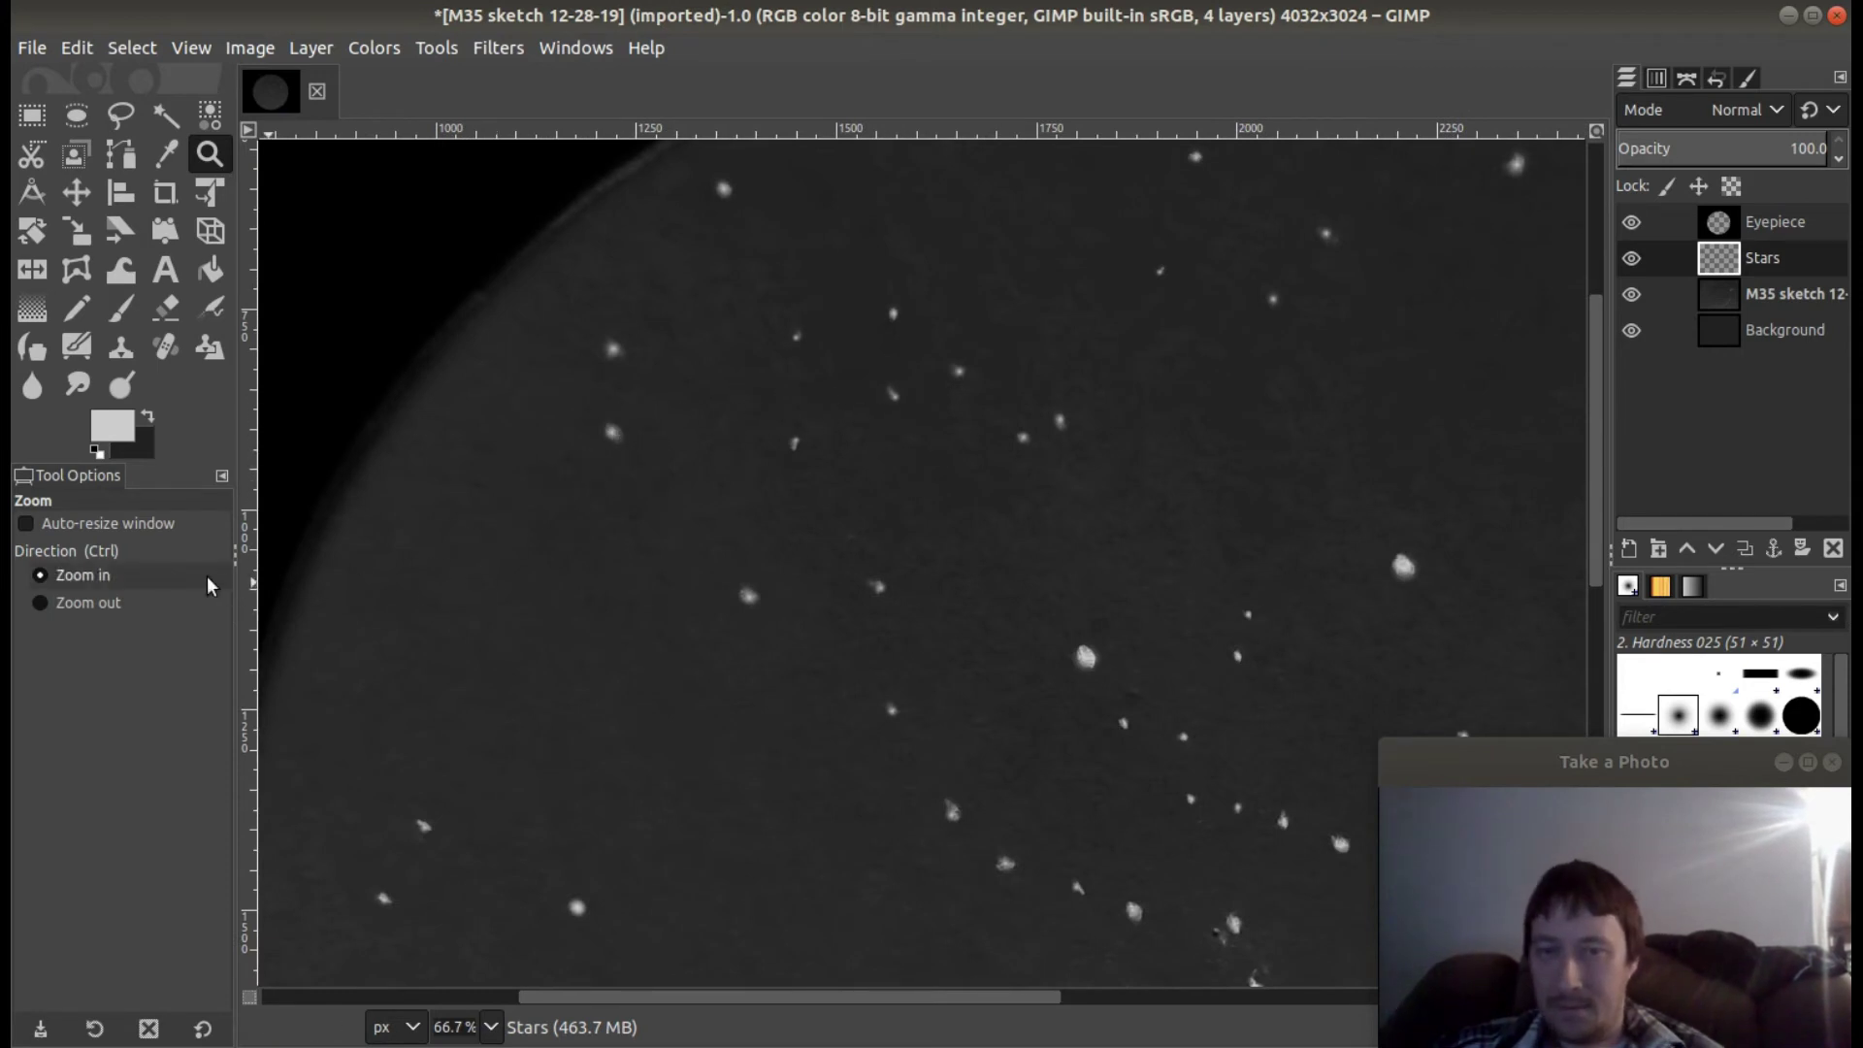
left_click(121, 385)
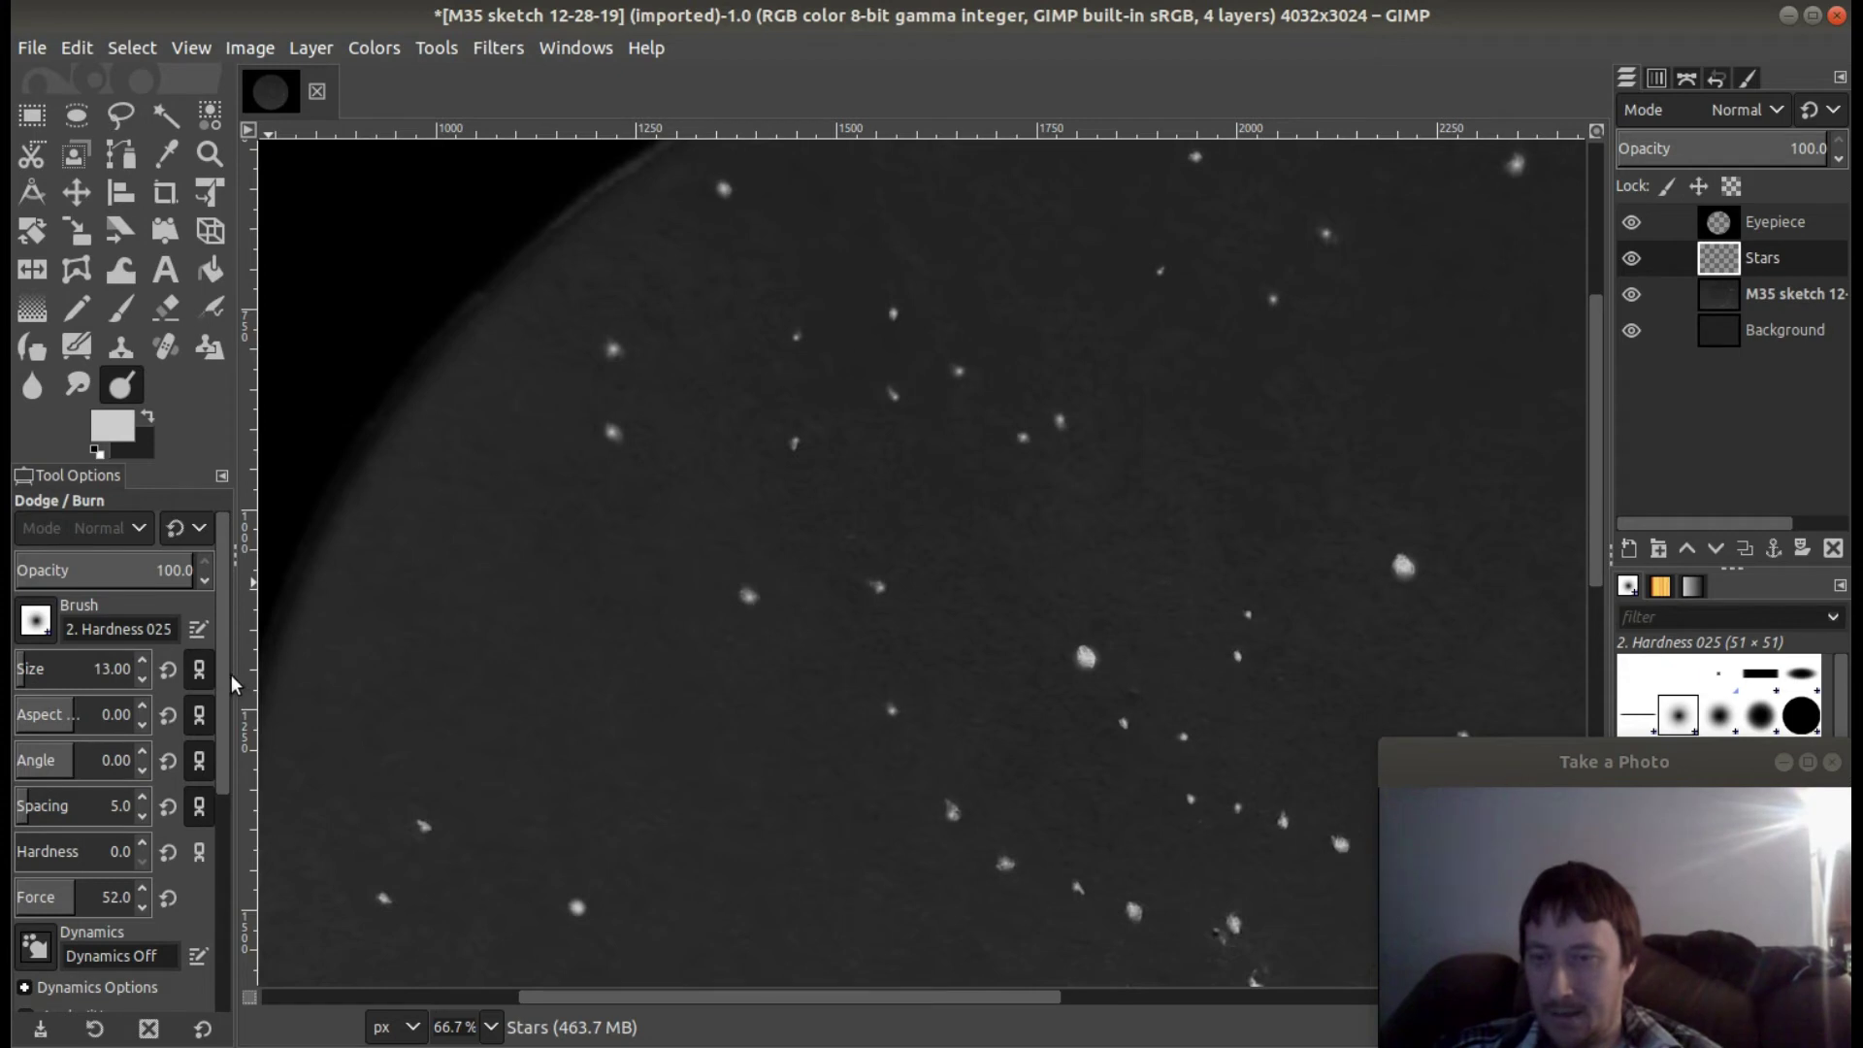
mouse_move(227, 672)
left_mouse_down()
mouse_move(223, 747)
mouse_move(239, 661)
left_mouse_up()
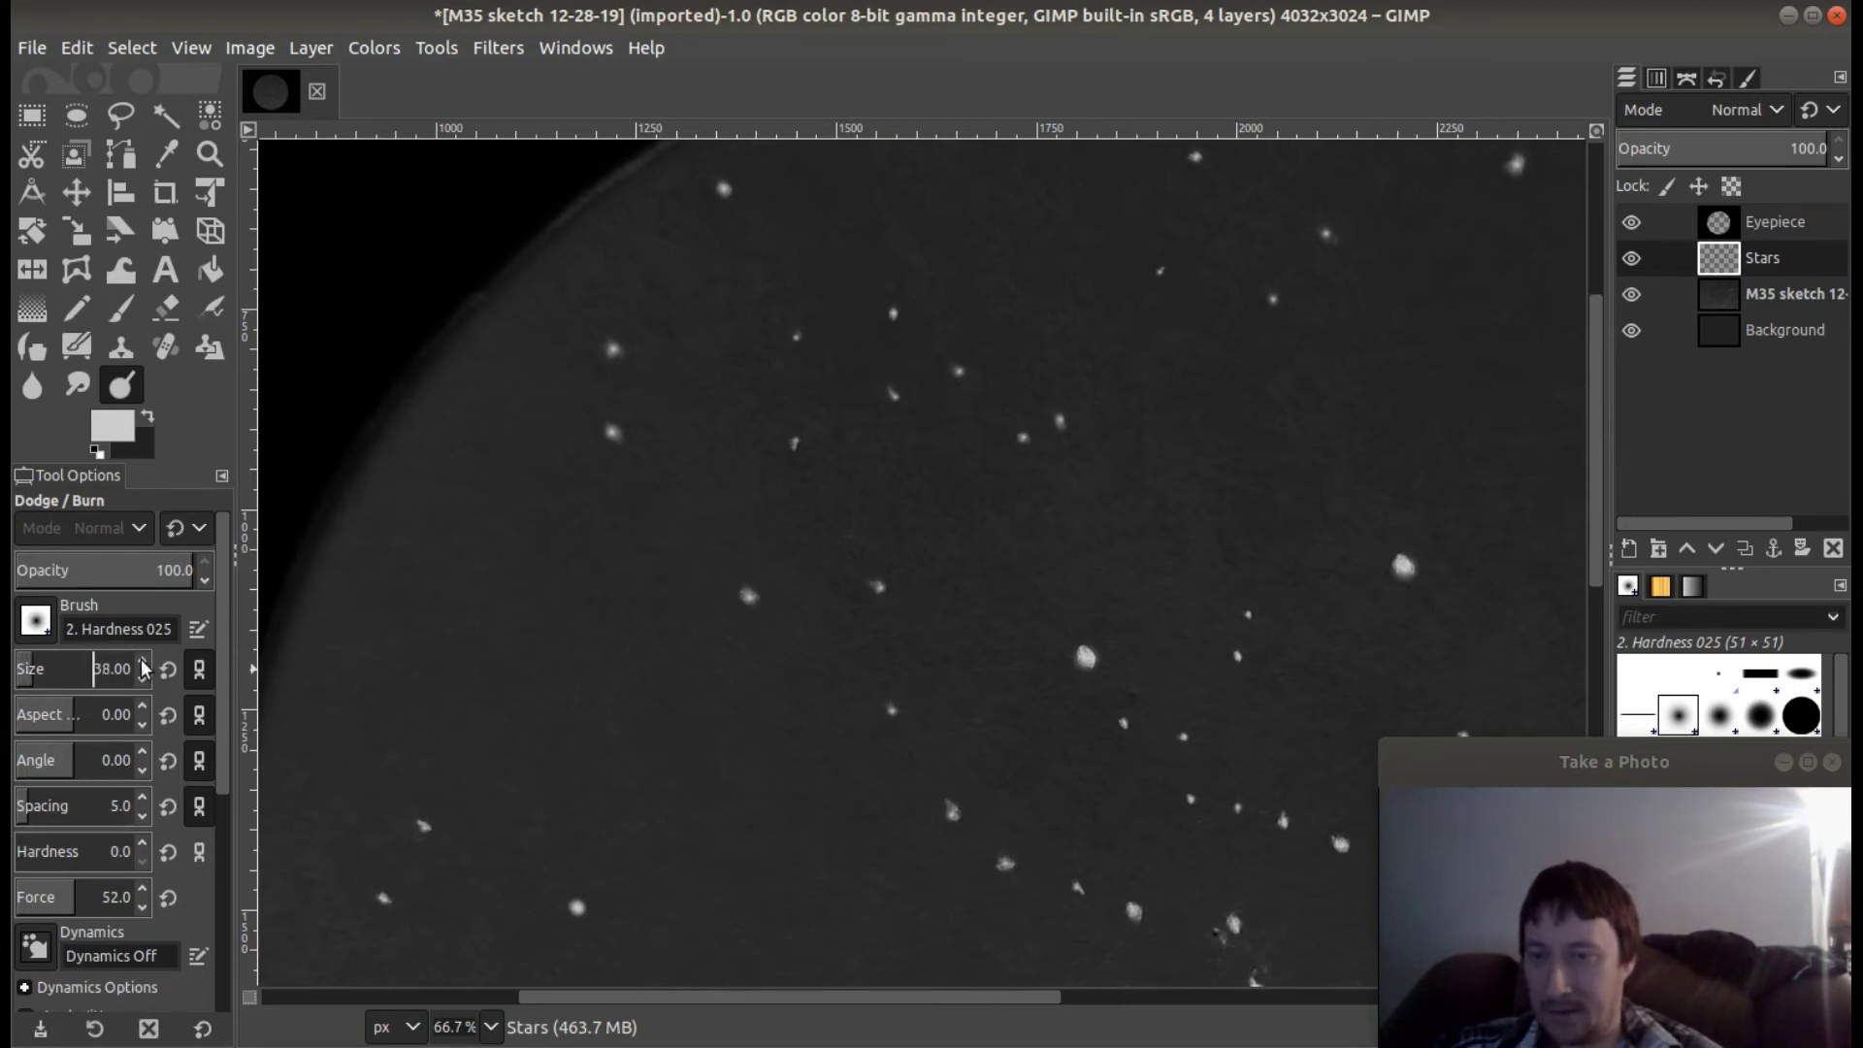
left_click(143, 666)
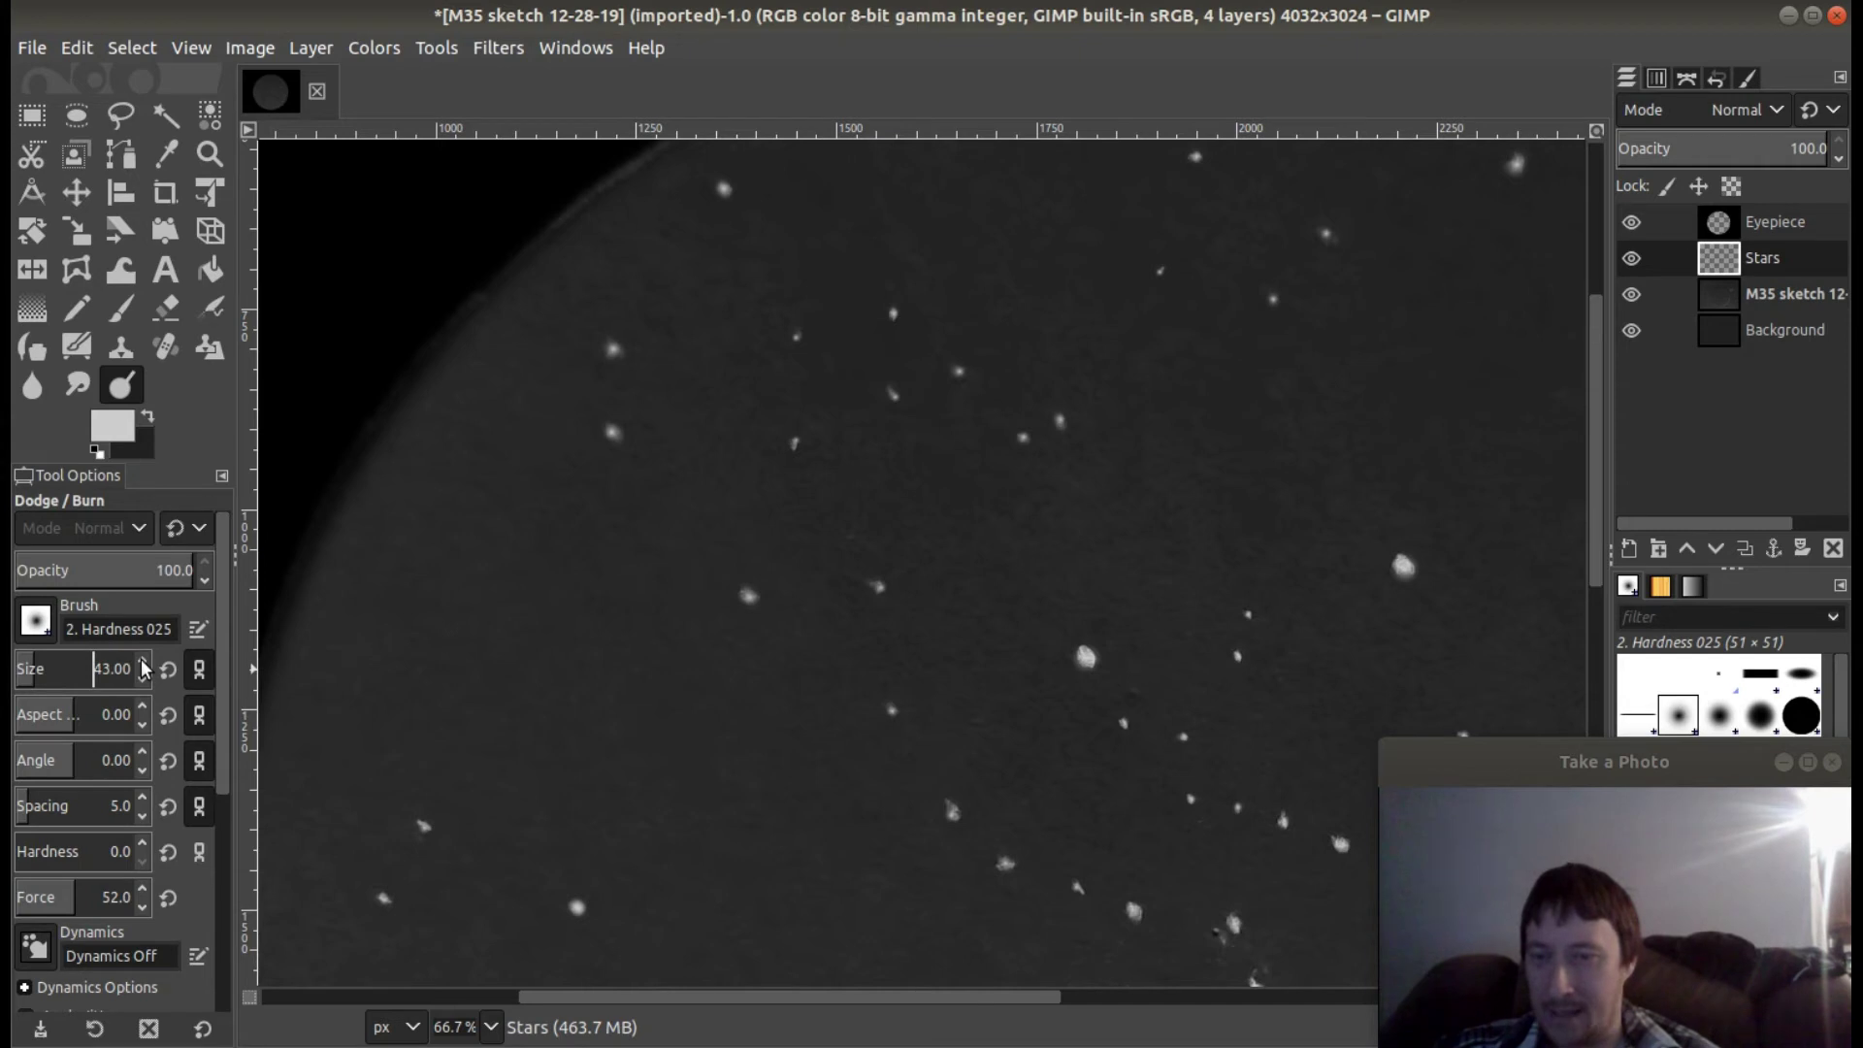
left_click_drag(230, 631, 217, 854)
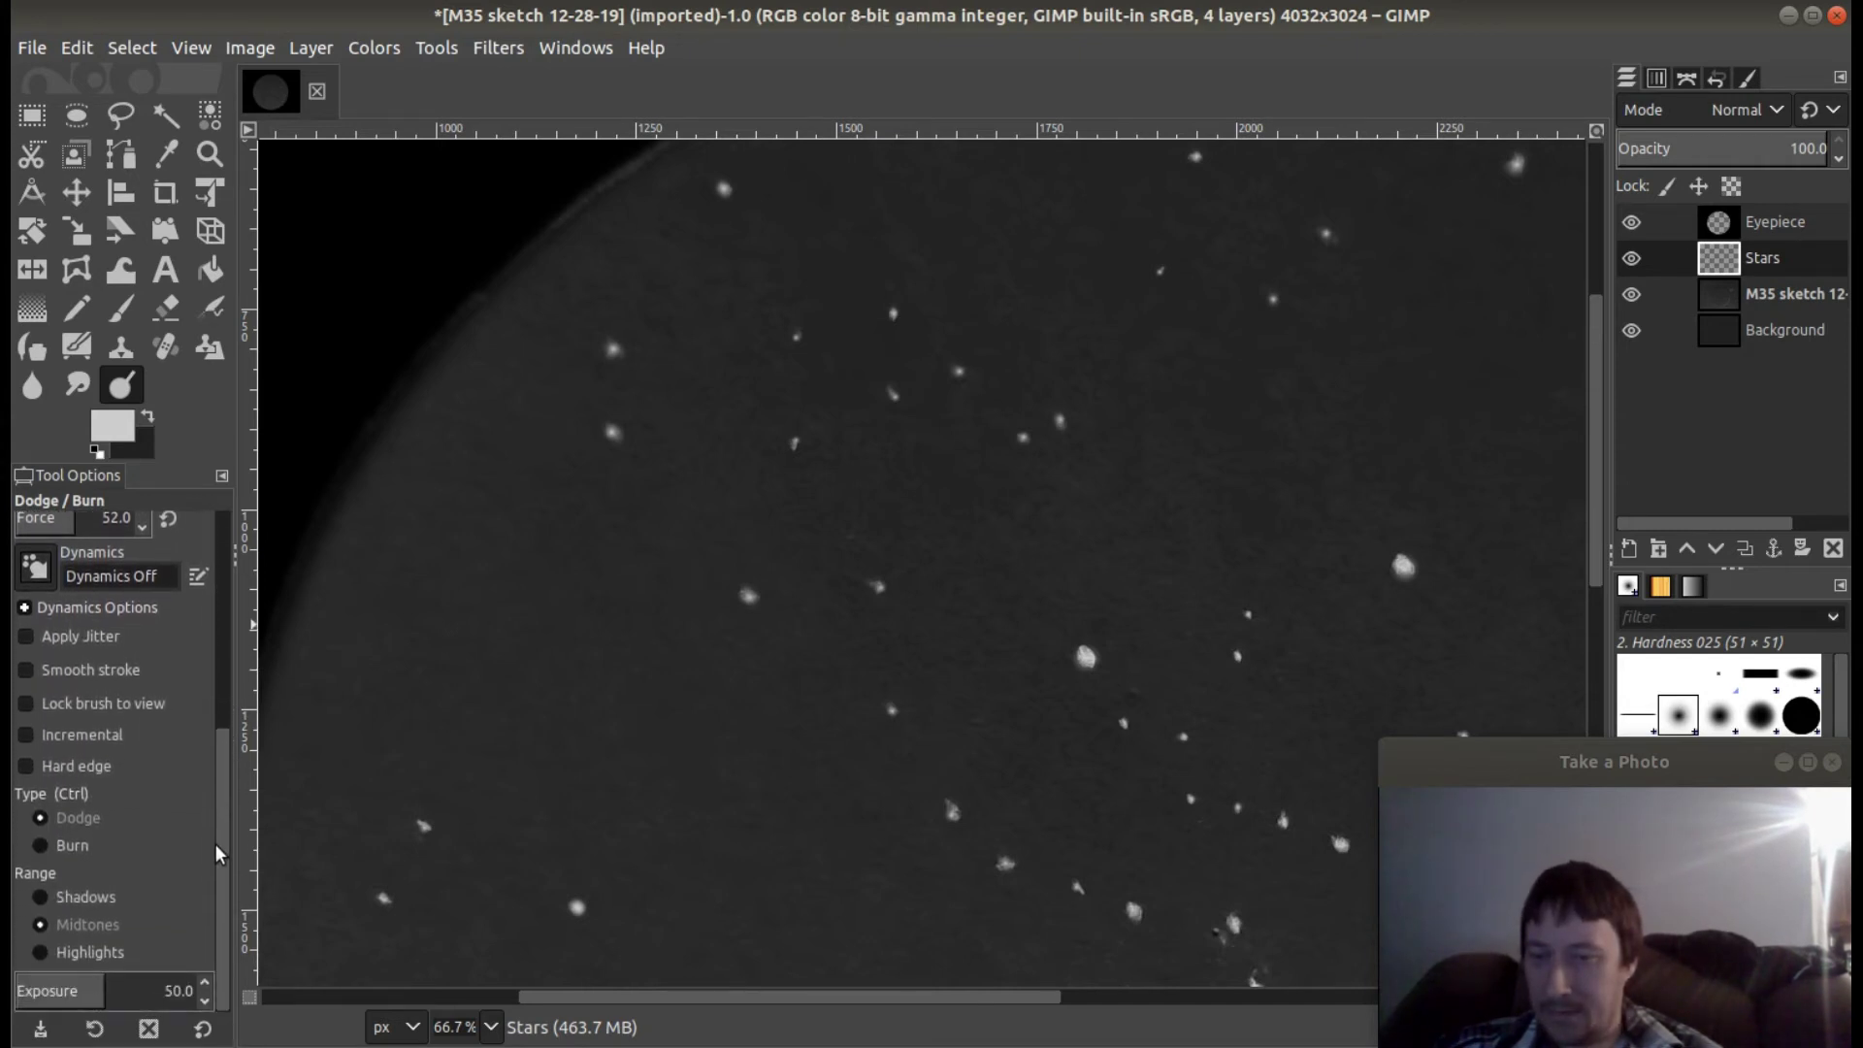
left_click(72, 847)
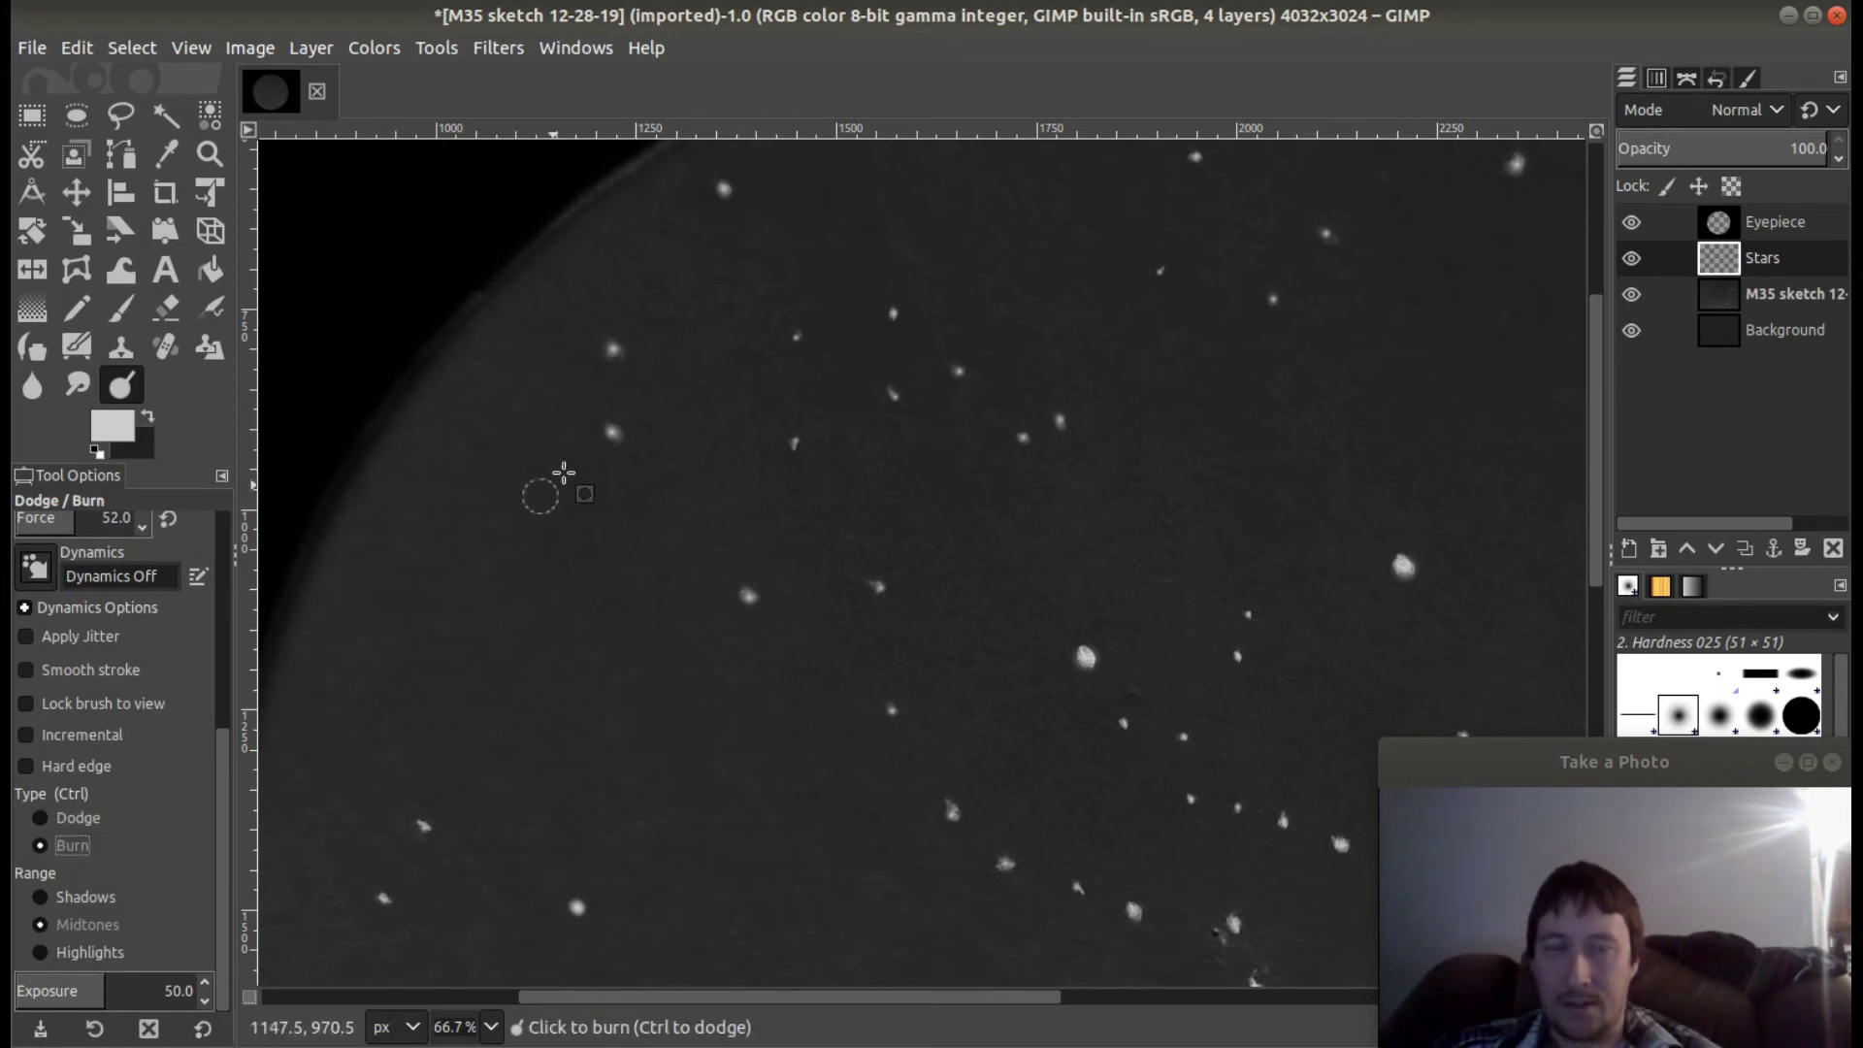
Burn the overly bright stars near the circle's upper-left edge in the midtones at exposure 50, comparing them with the M35 sketch.
left_click(1632, 295)
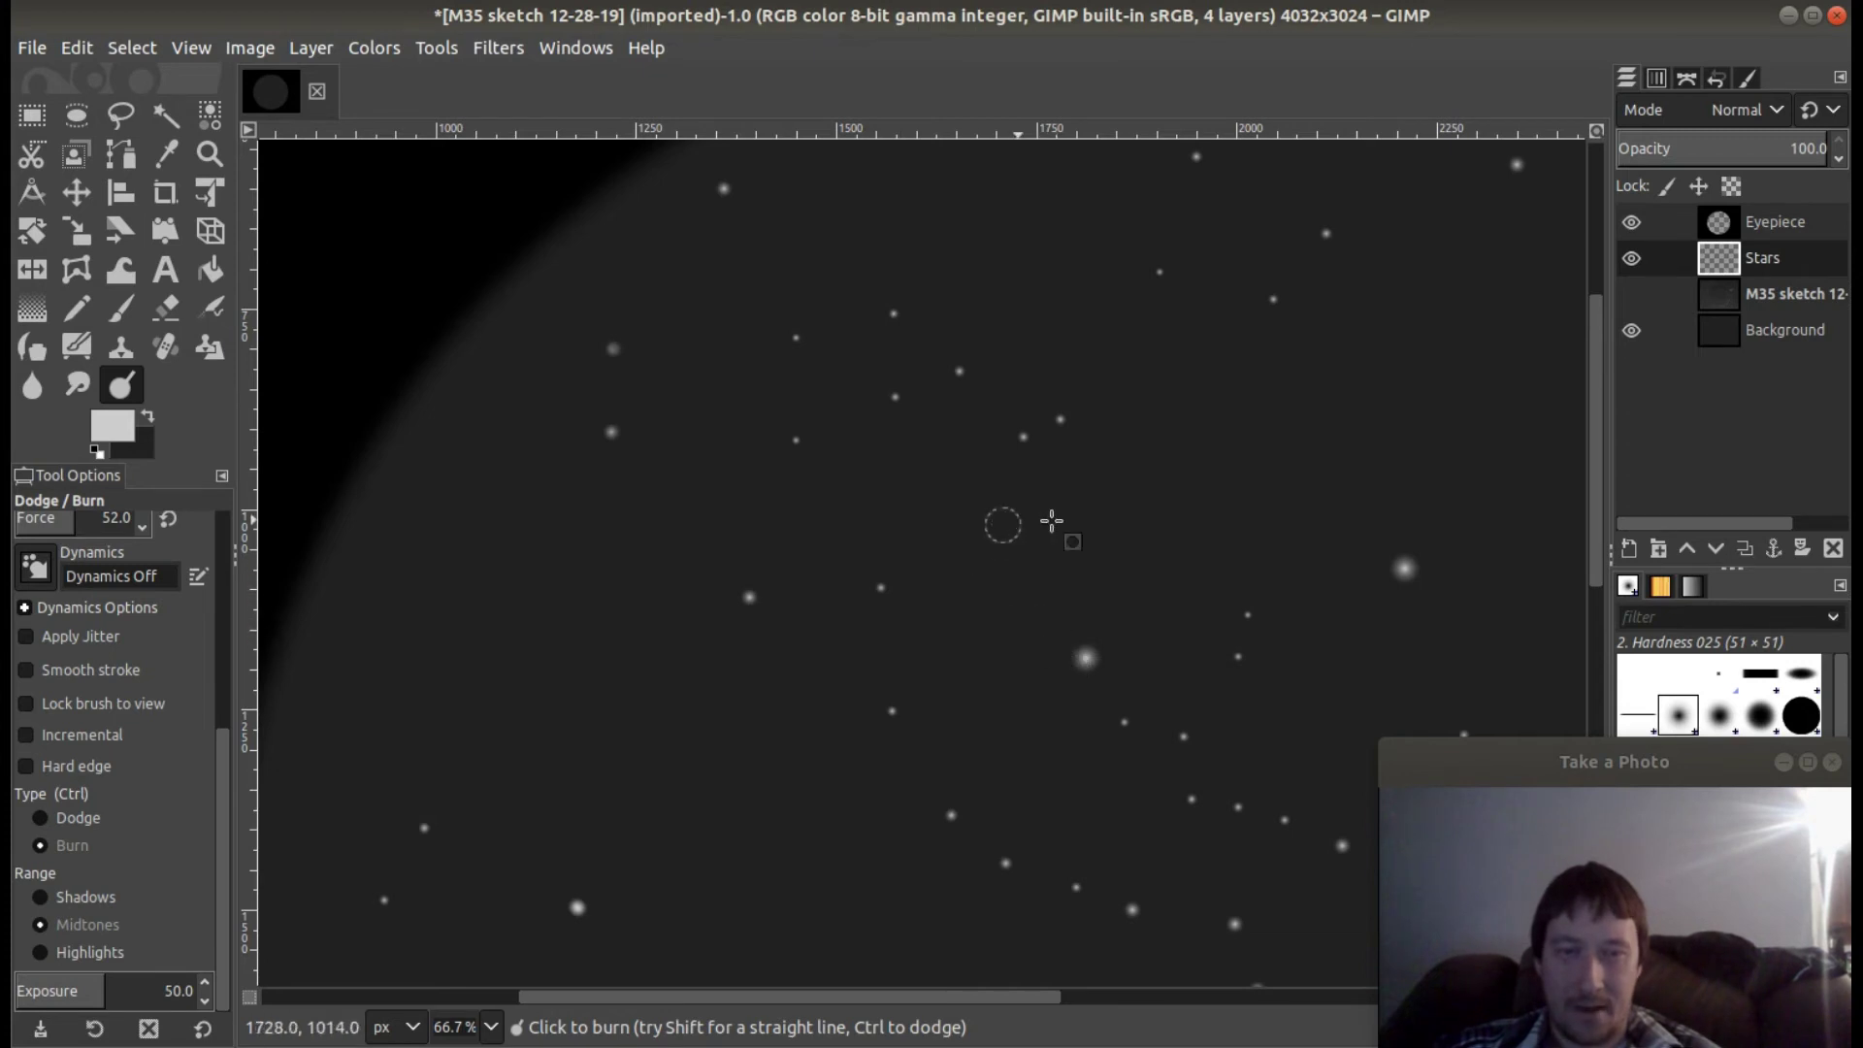
left_click(1631, 295)
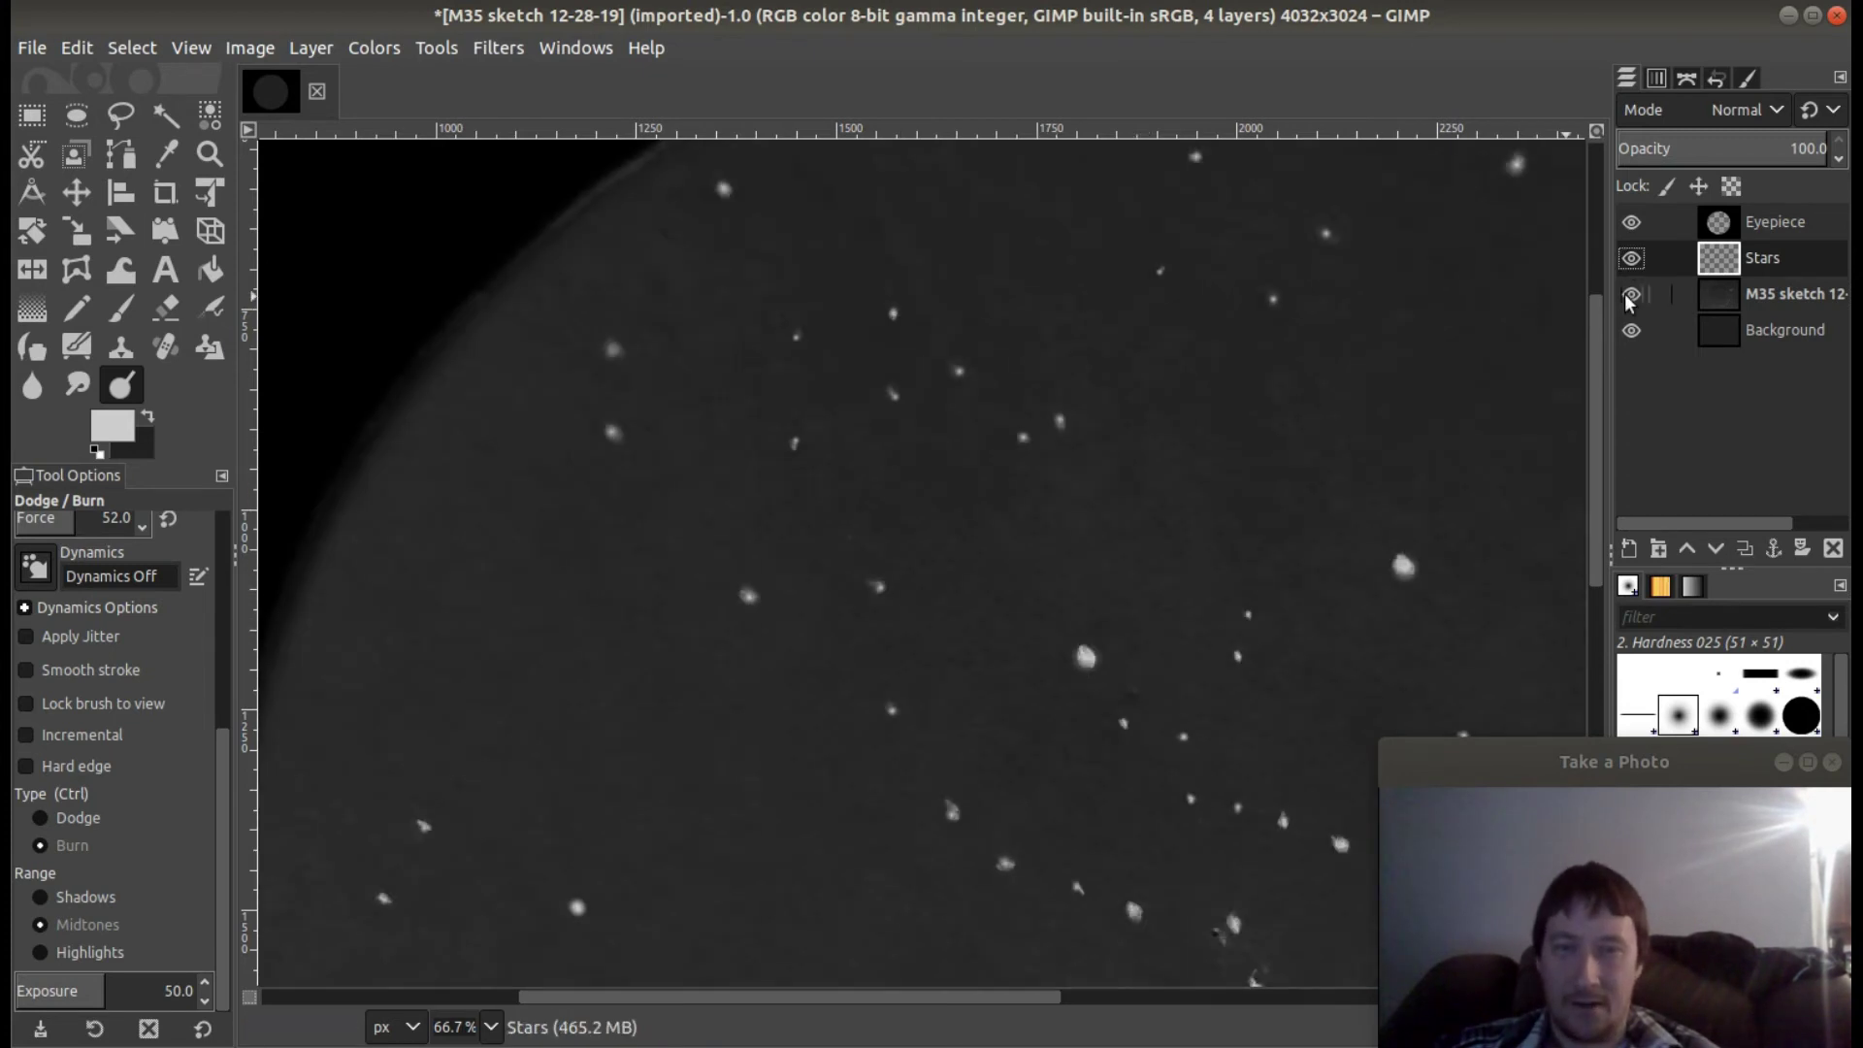
left_click(1632, 295)
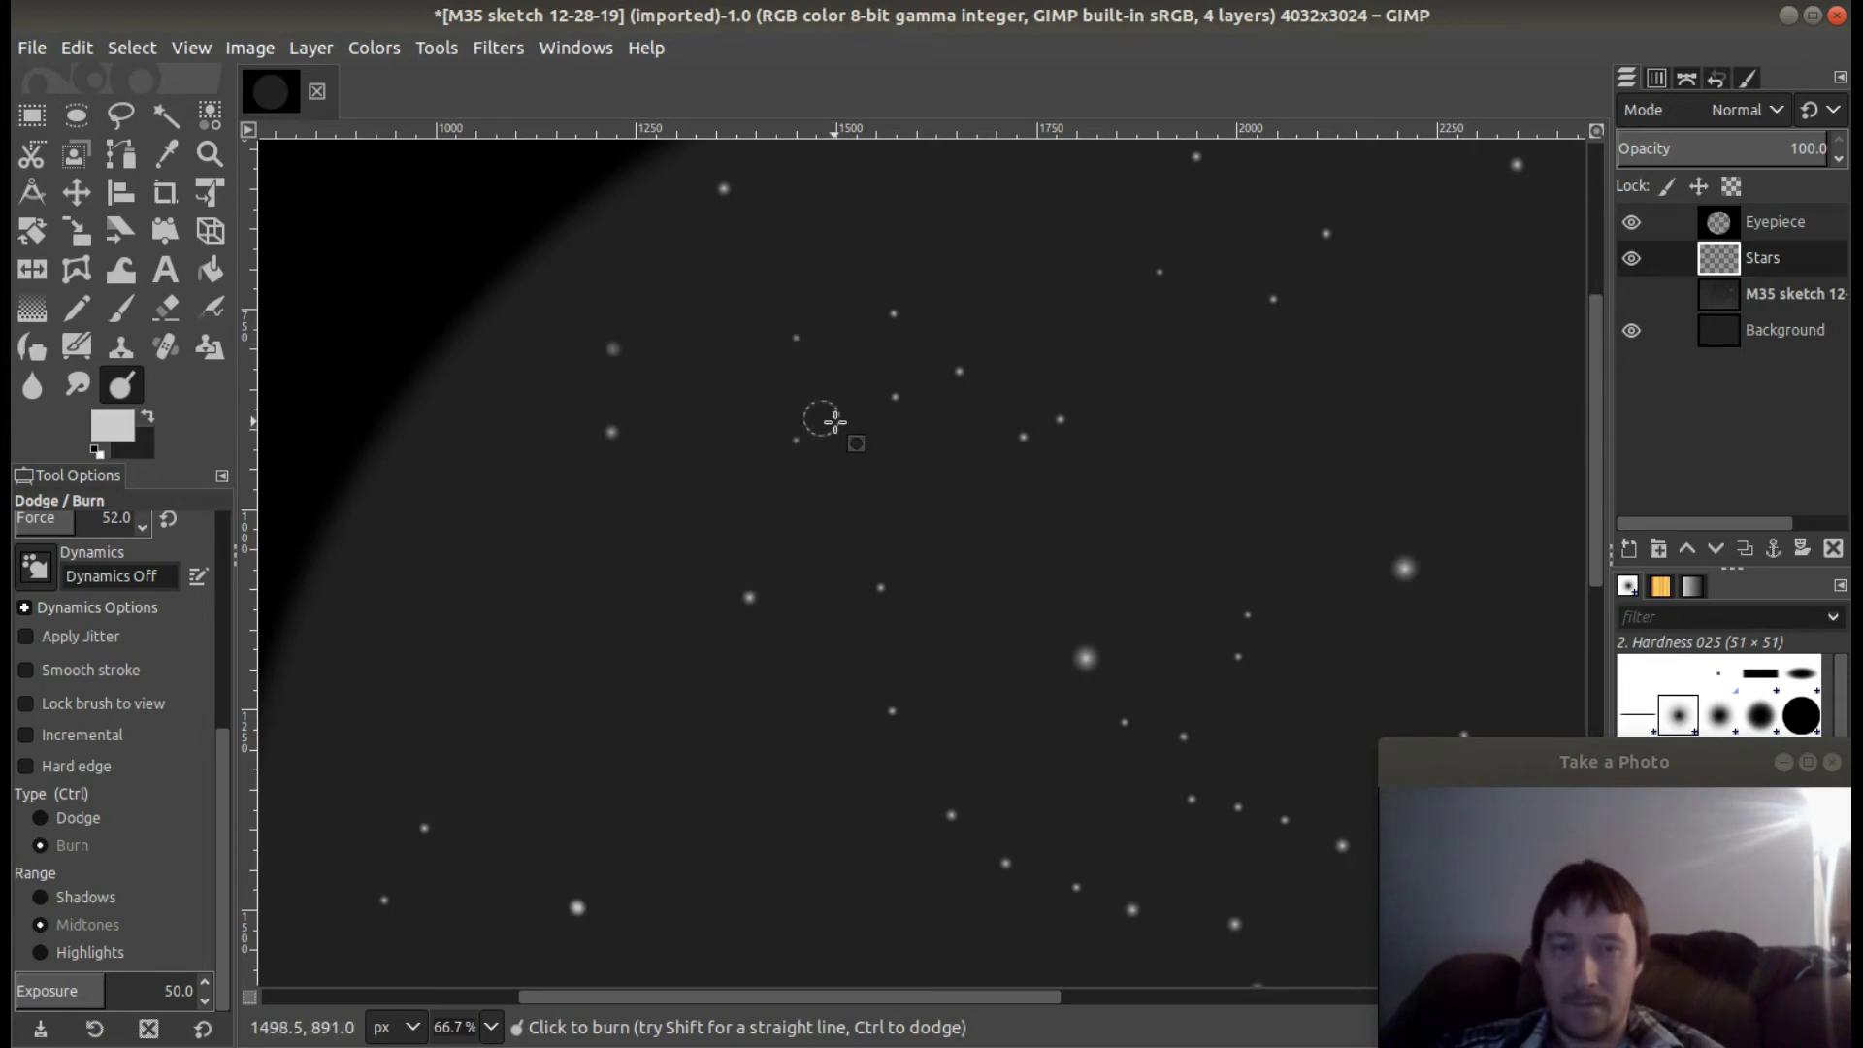
left_click(1637, 301)
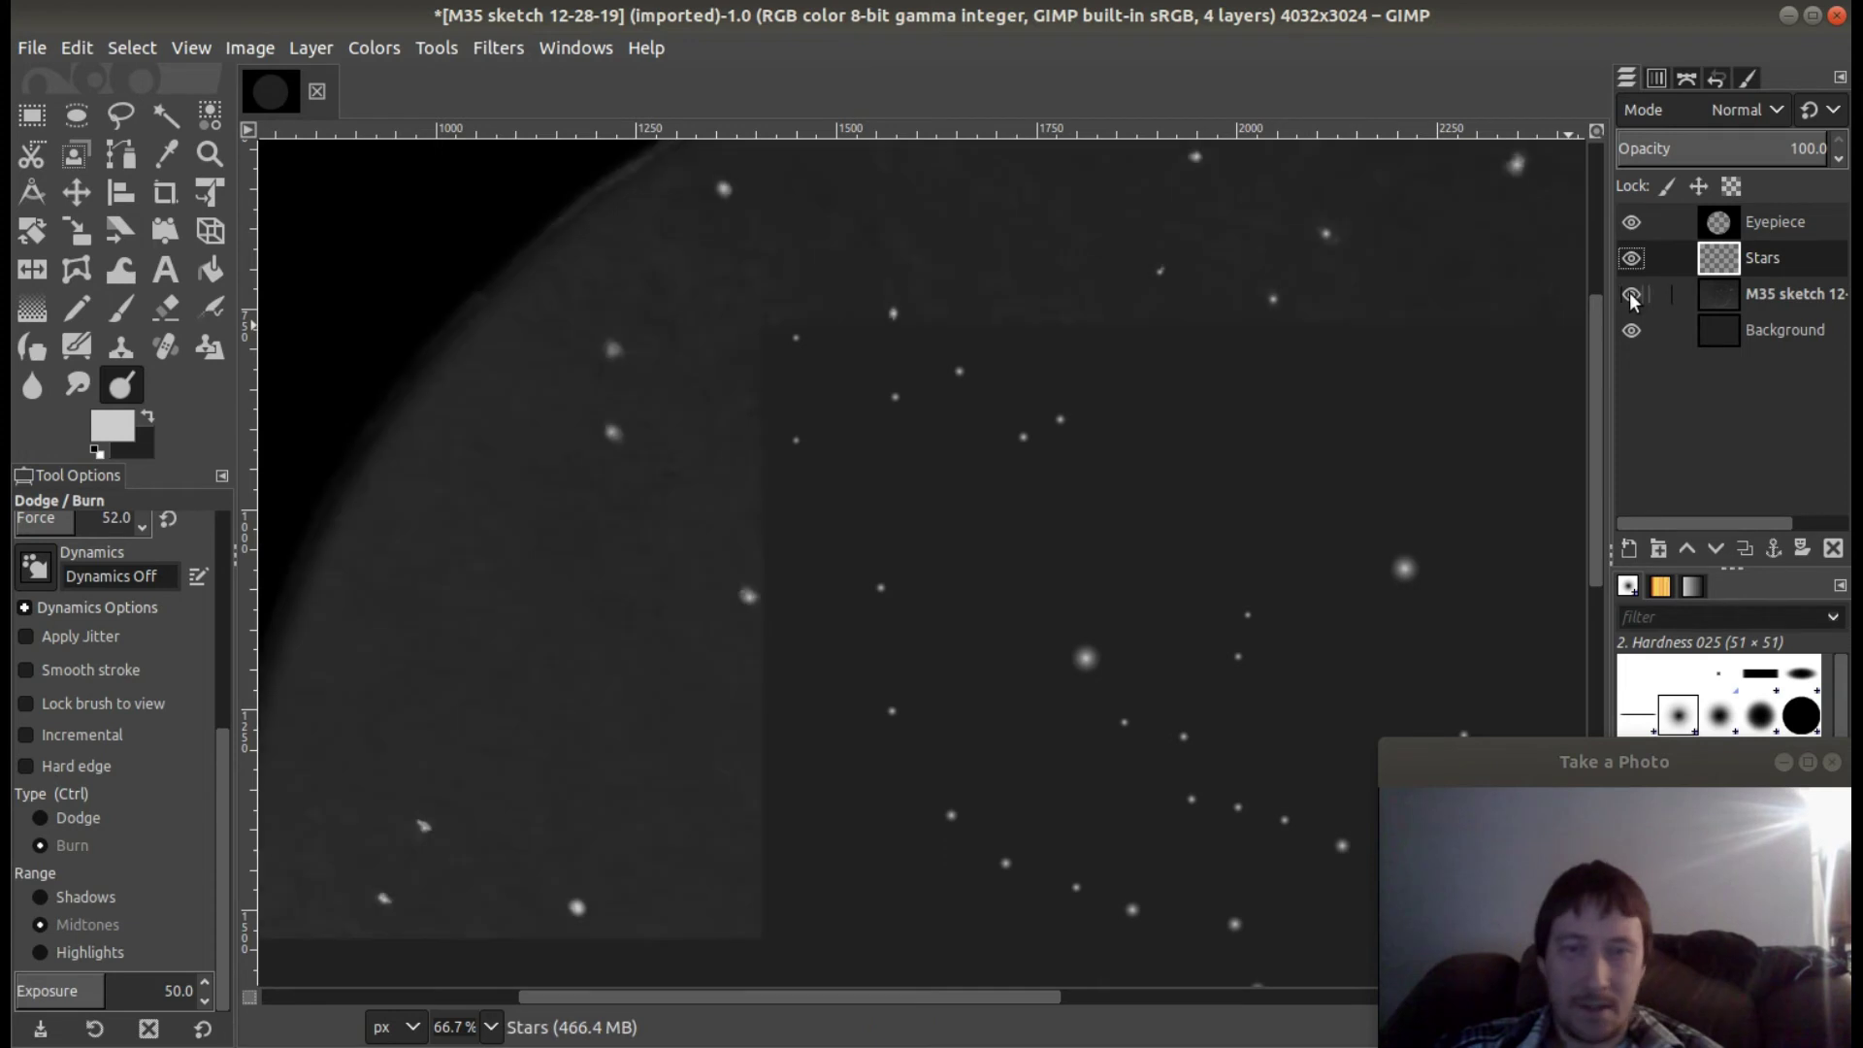
Hide the M35 sketch layer and dodge the brightest stars in the circle's left half in the midtones at exposure 50.
left_click(1635, 298)
scroll(873, 553, "down", 5)
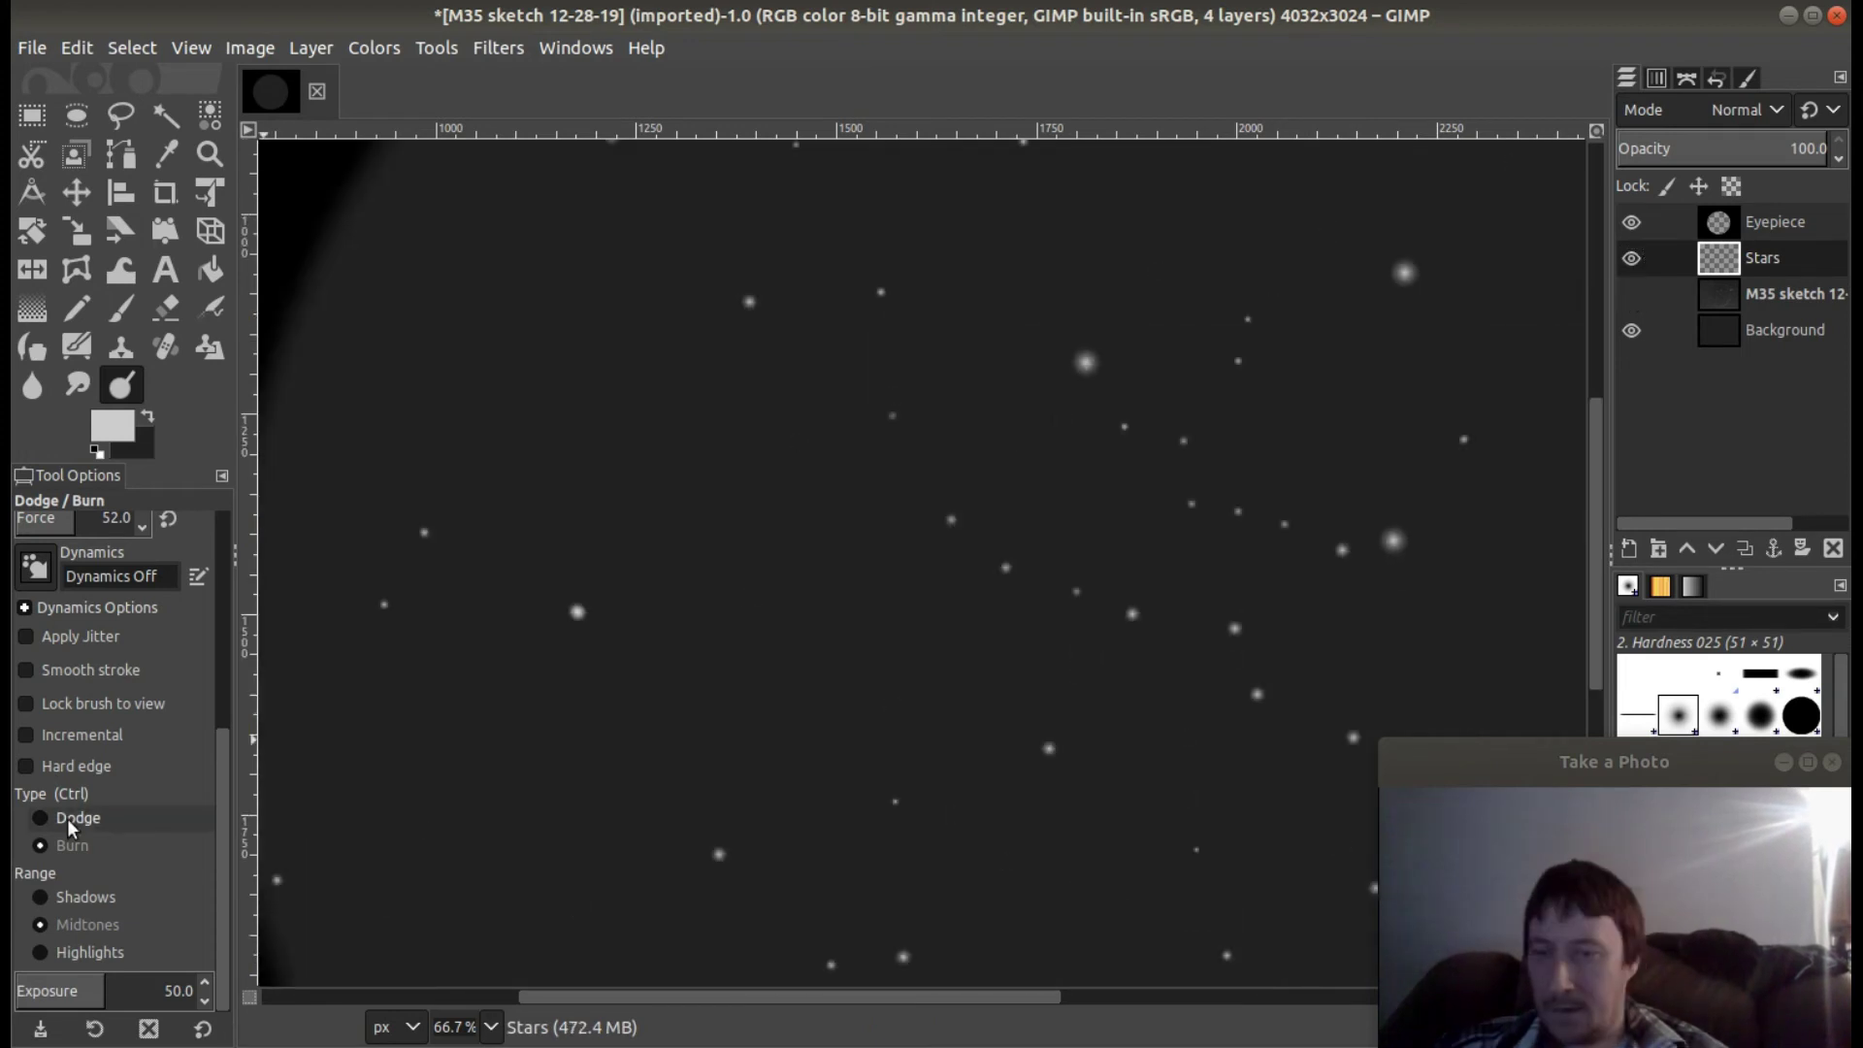
left_click(72, 818)
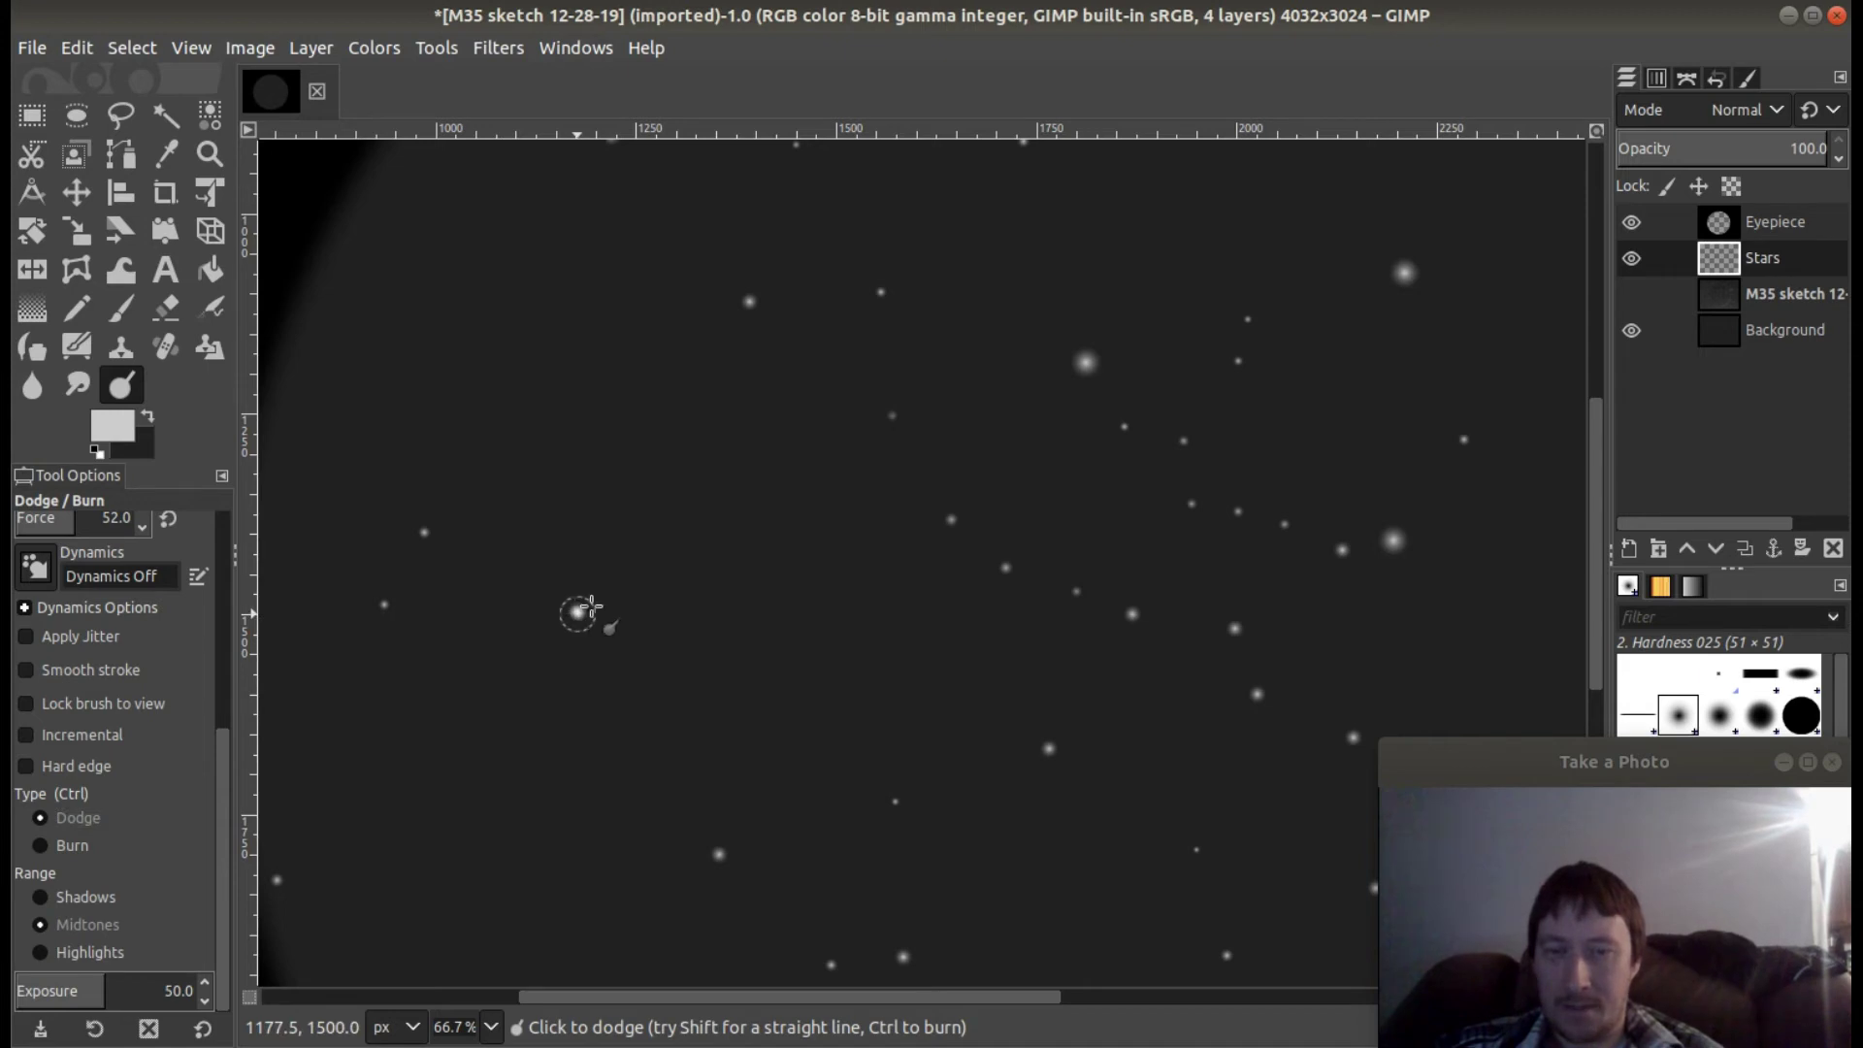
left_click(1088, 362)
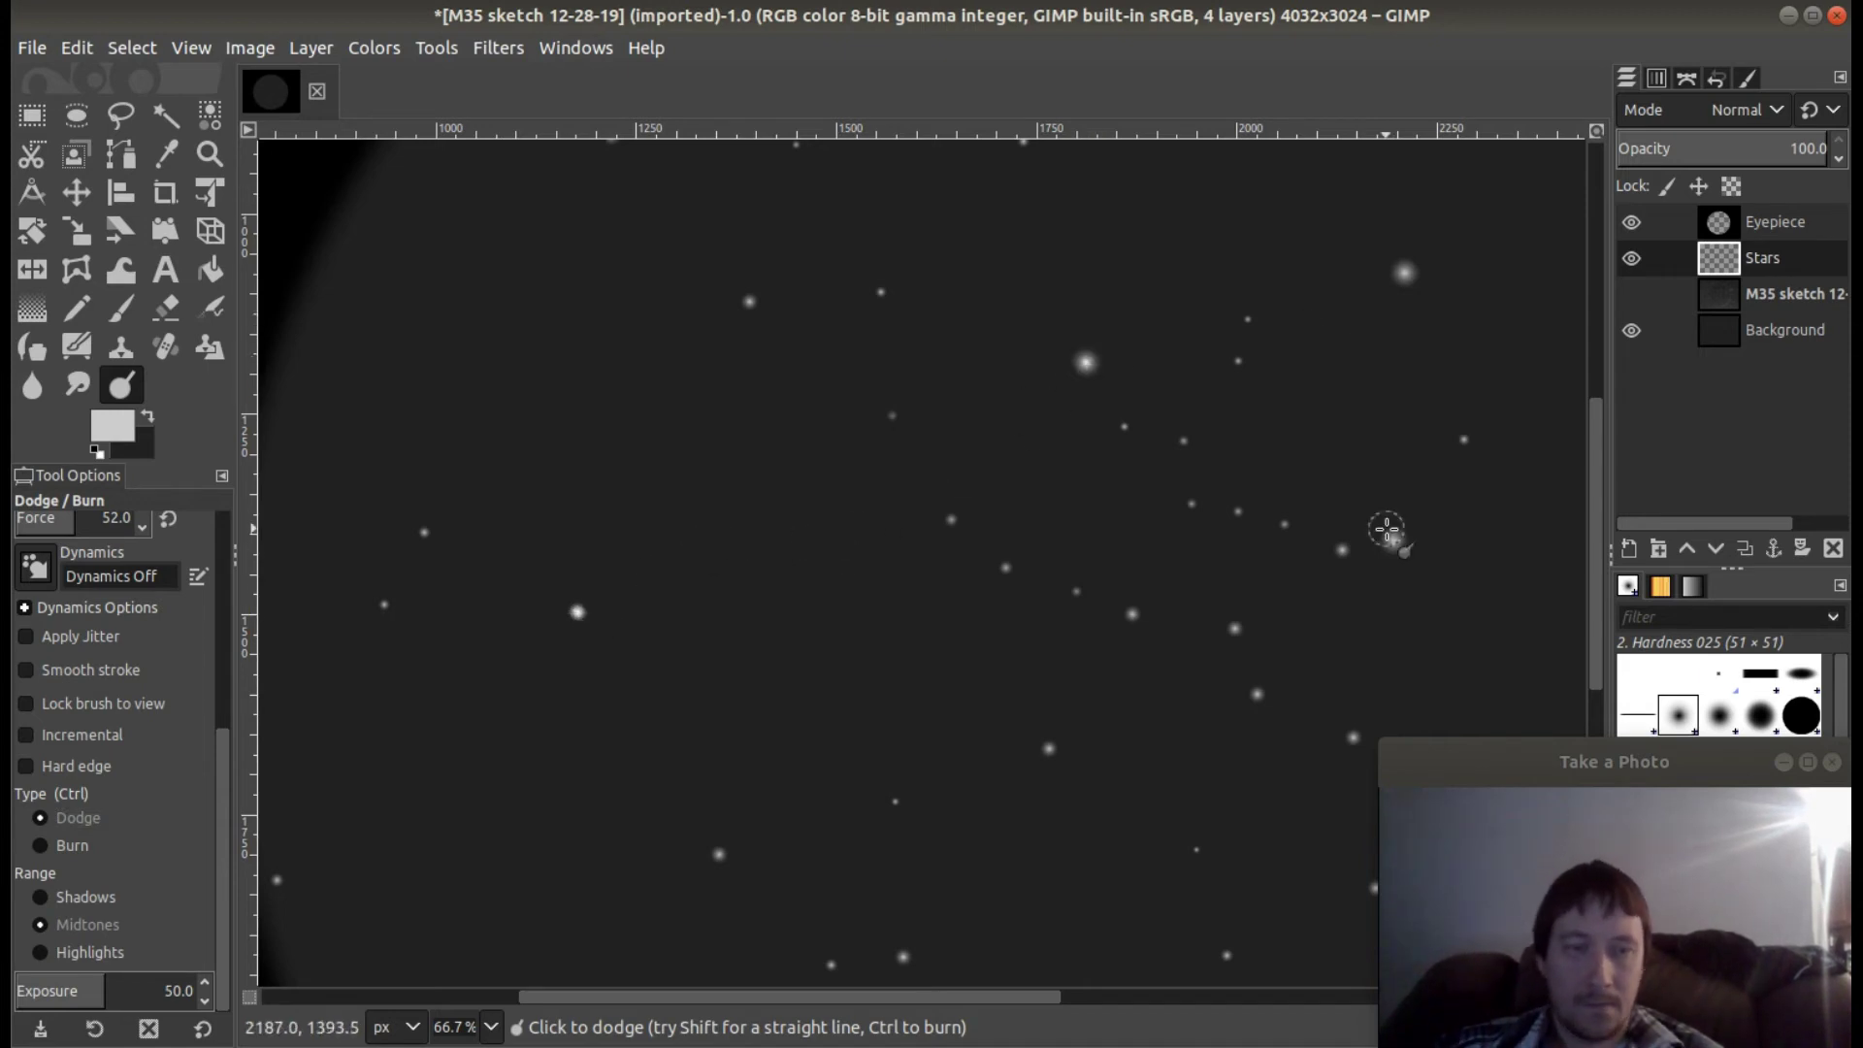
Burn the faint stars in the circle's lower-left area in the midtones at exposure 50.
key("ctrl")
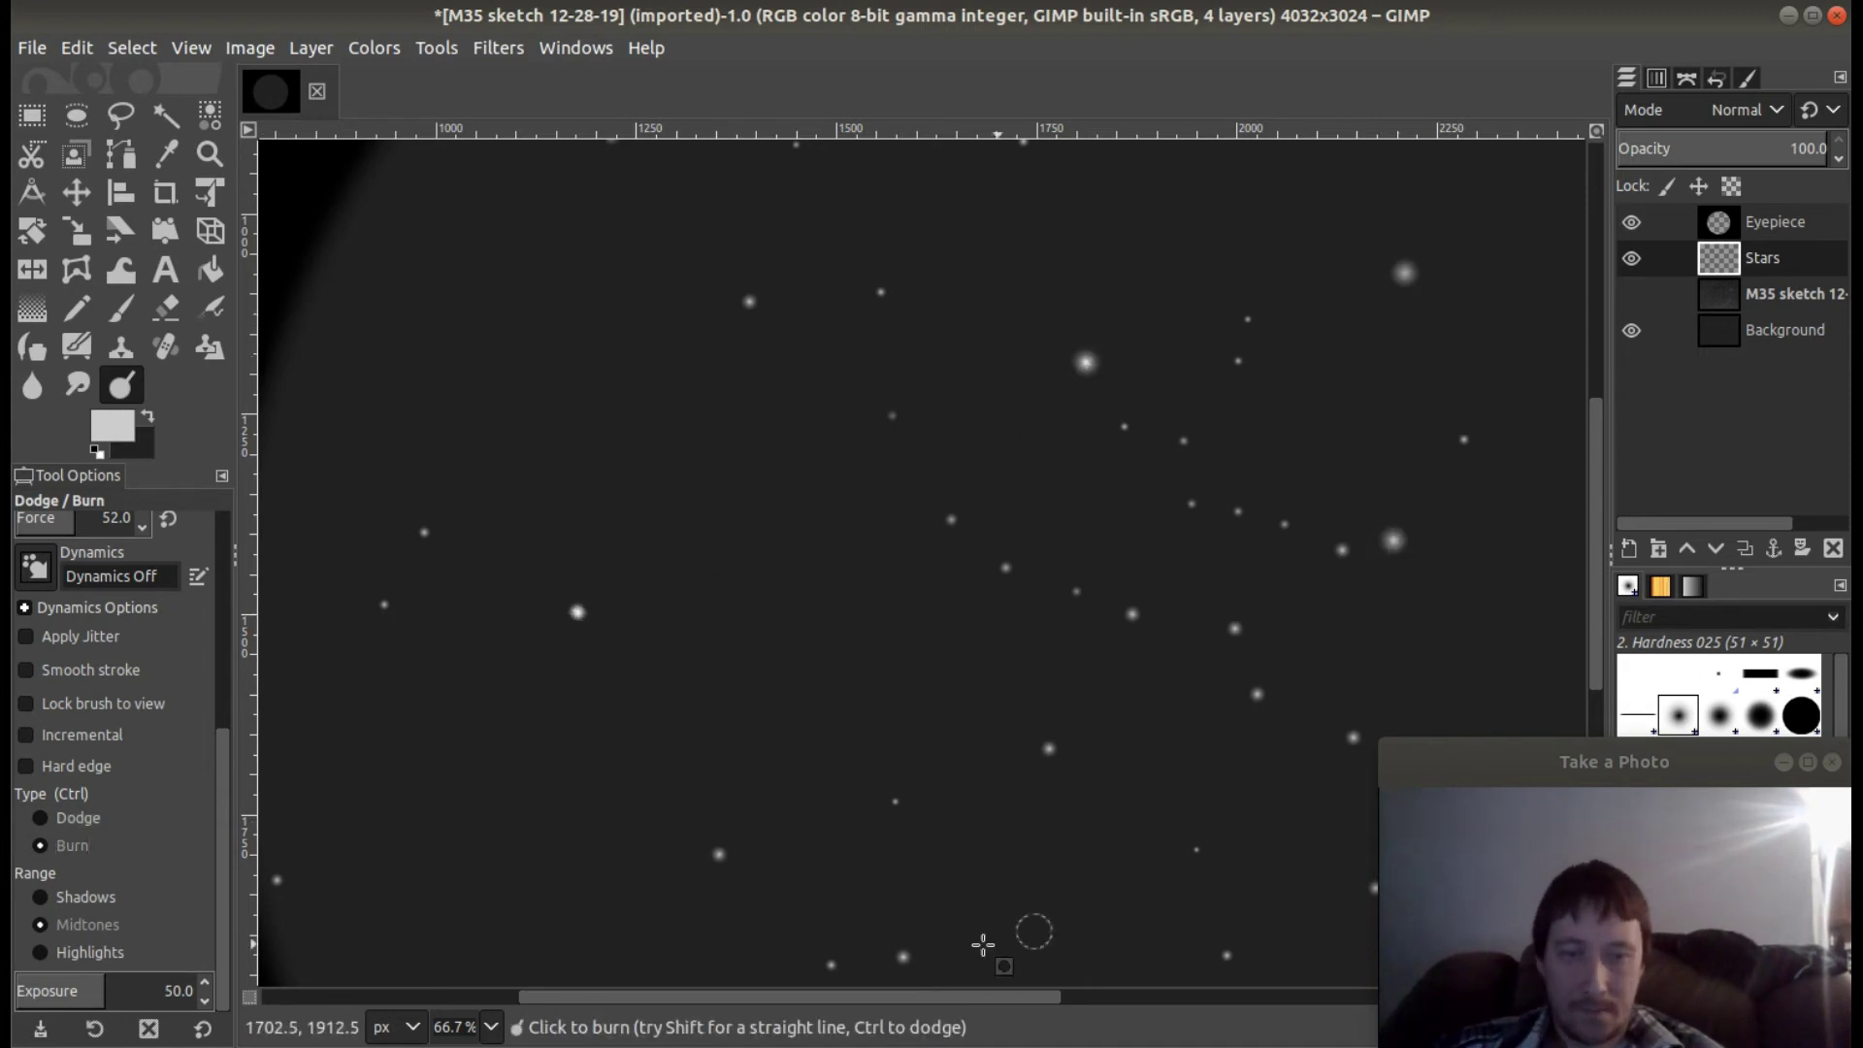
left_click(894, 800)
scroll(1591, 580, "down", 1)
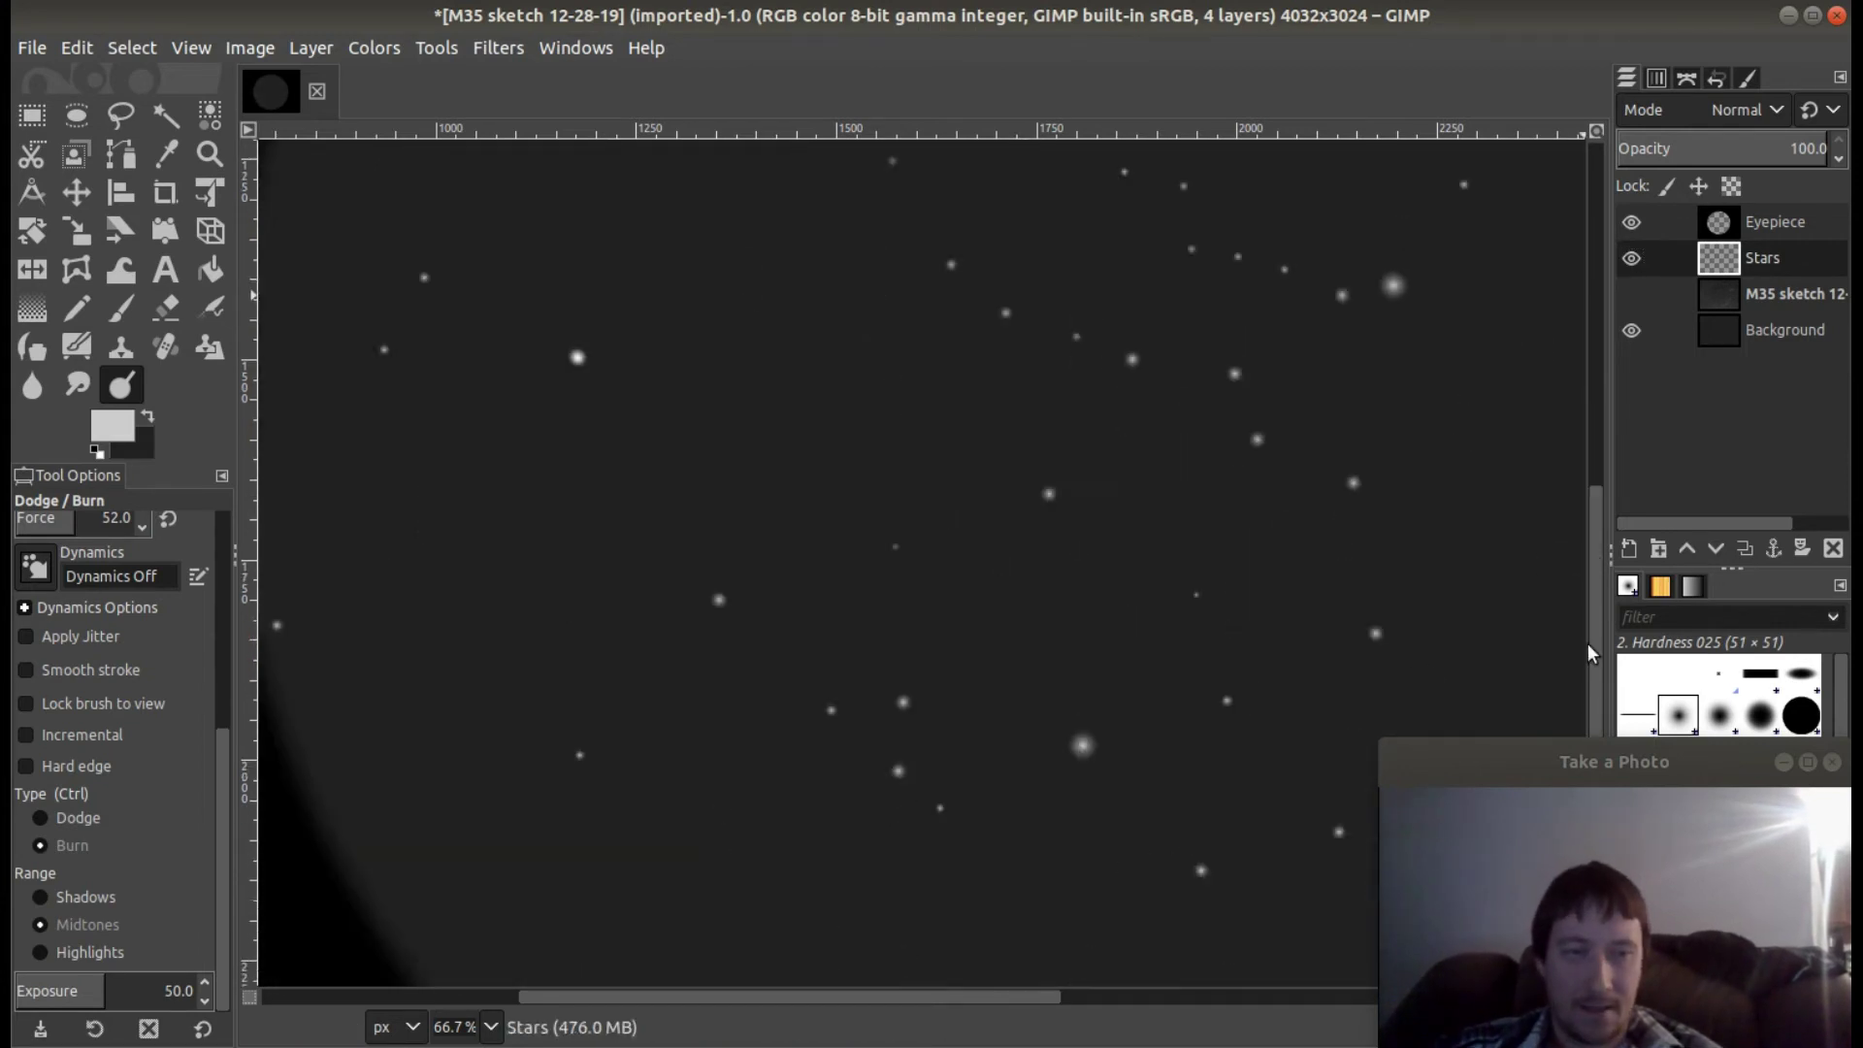
scroll(1592, 580, "down", 10)
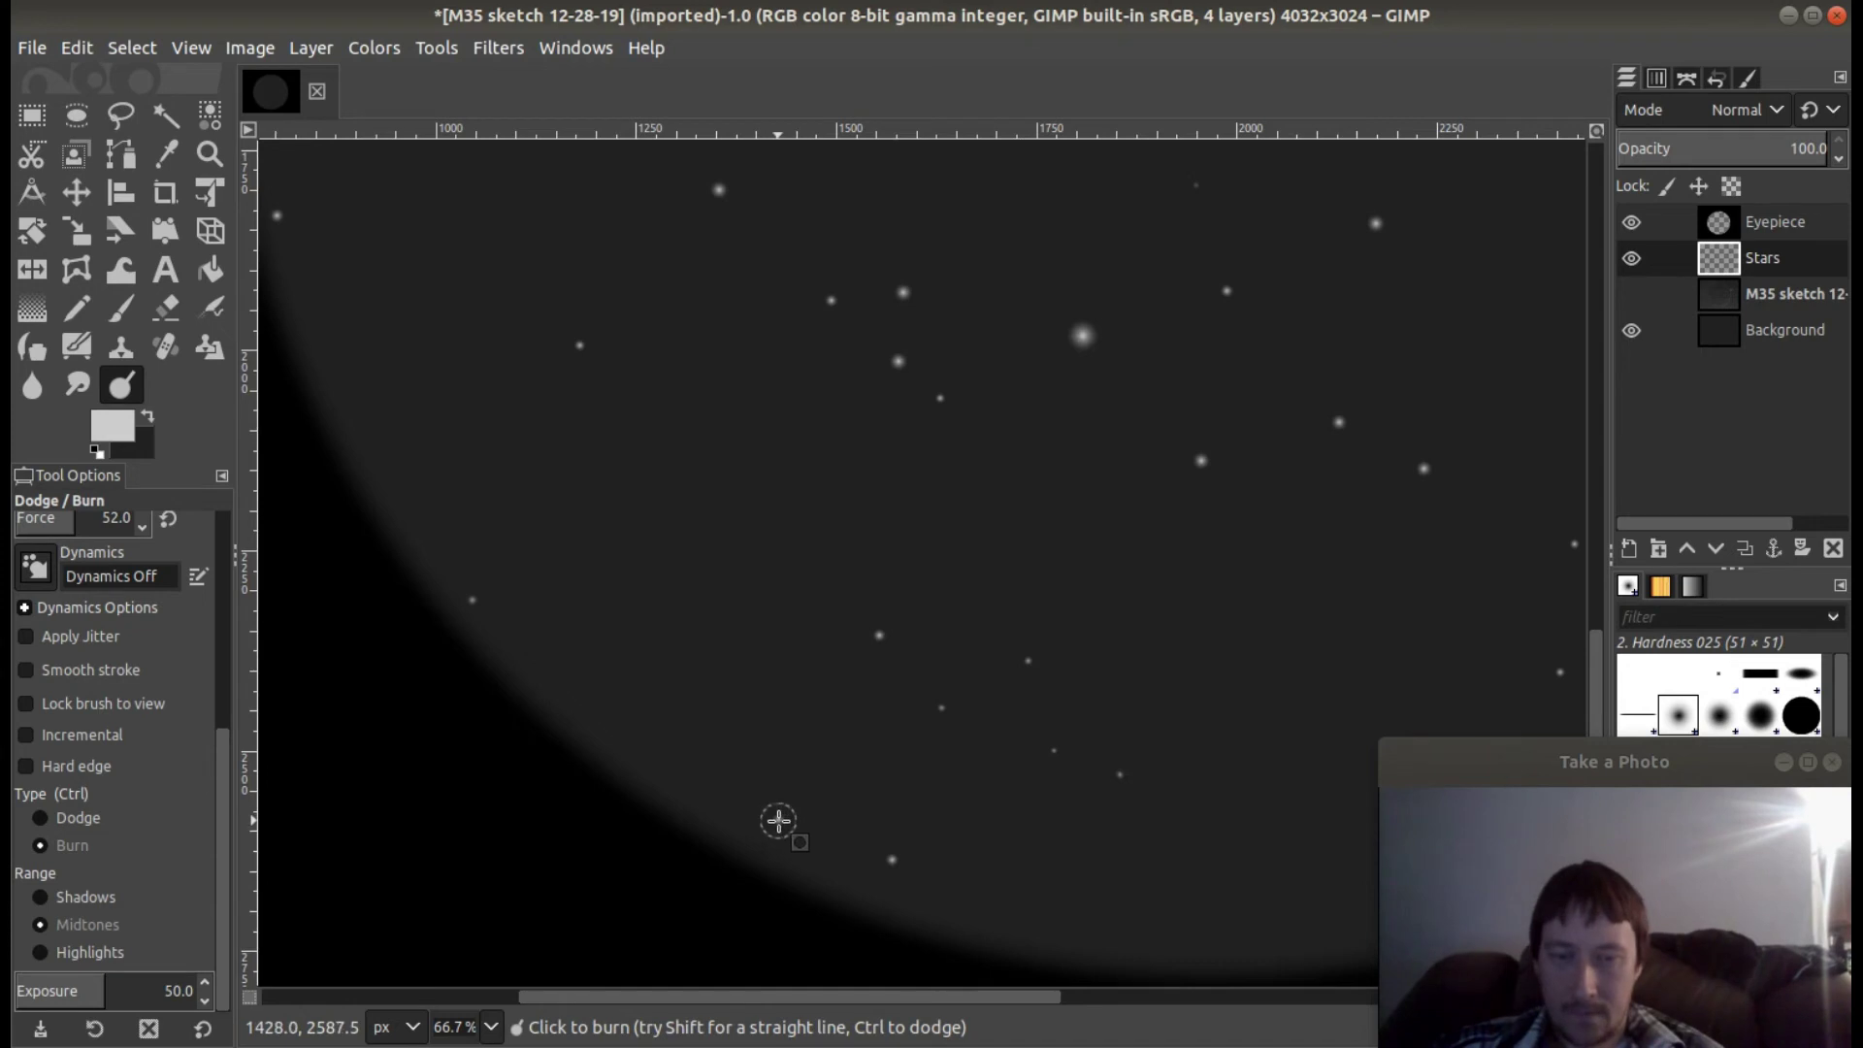
Burn the stars in the circle's lower-right area and along its right side, using brush size 49 for the large ones.
scroll(970, 996, "right", 10)
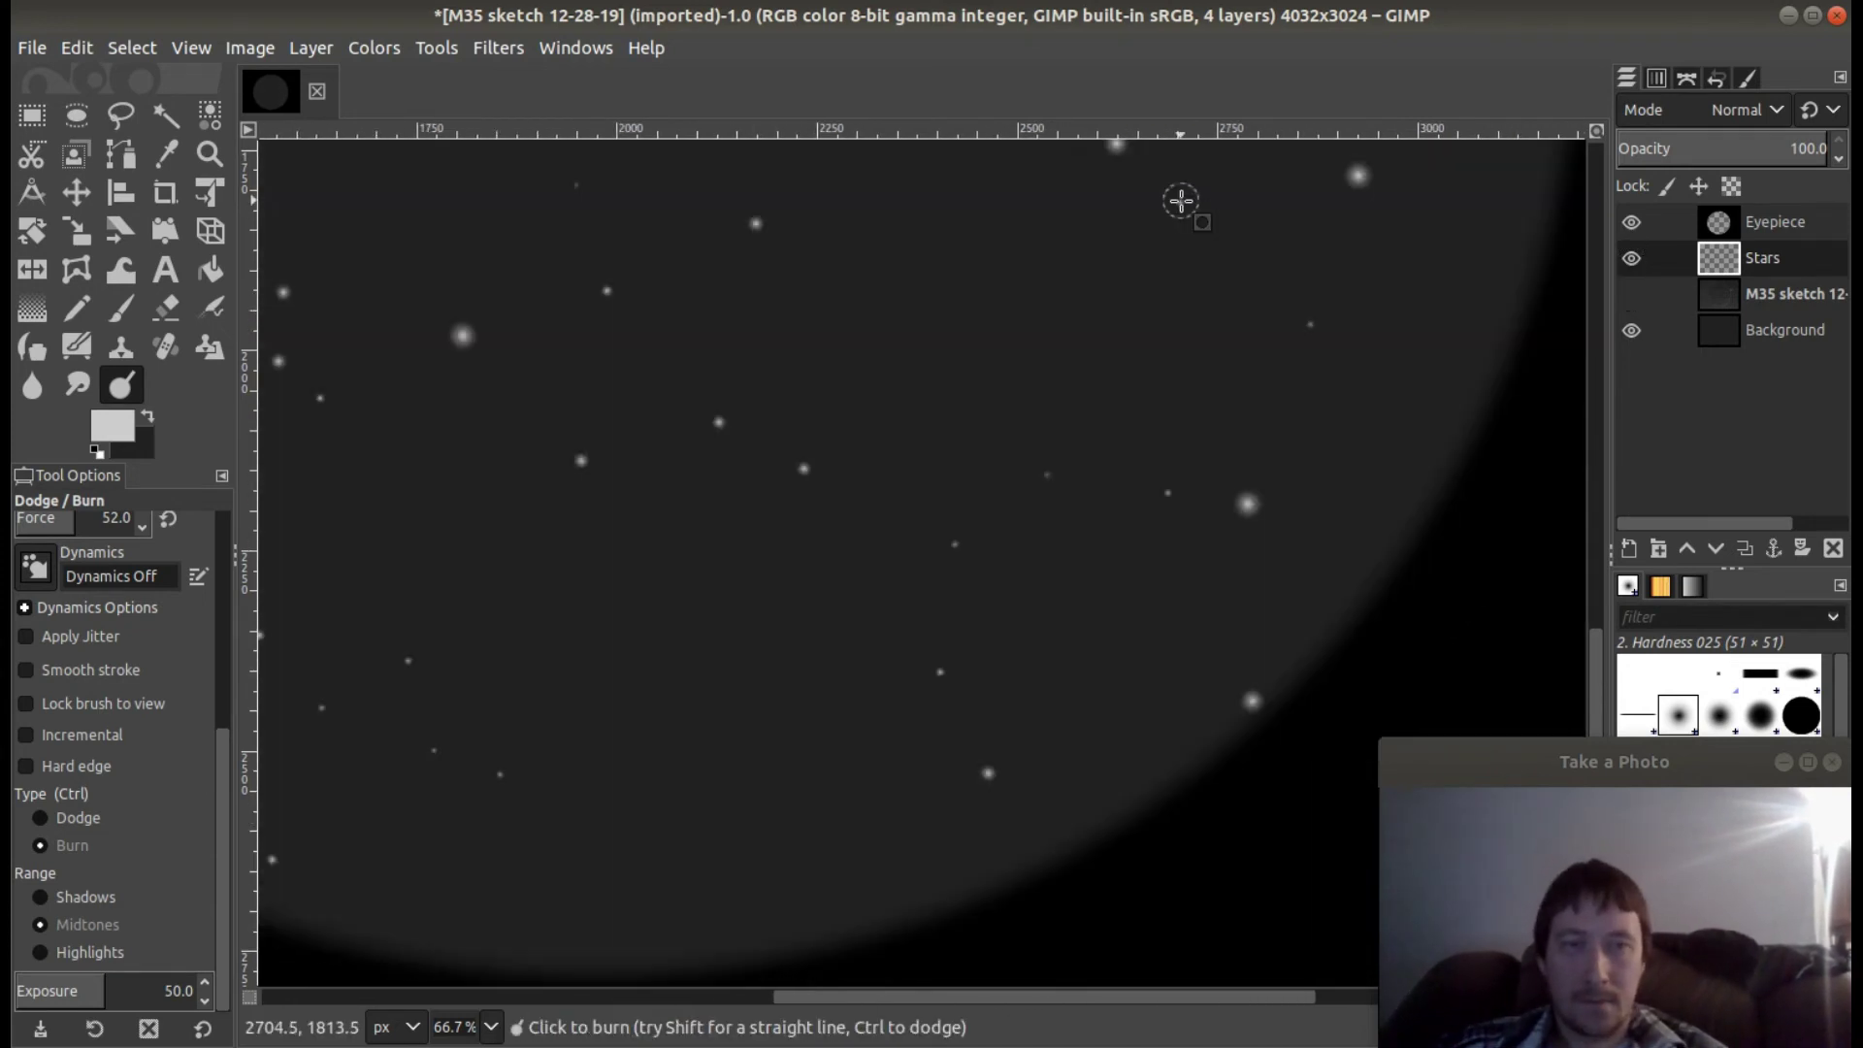
scroll(117, 631, "up", 5)
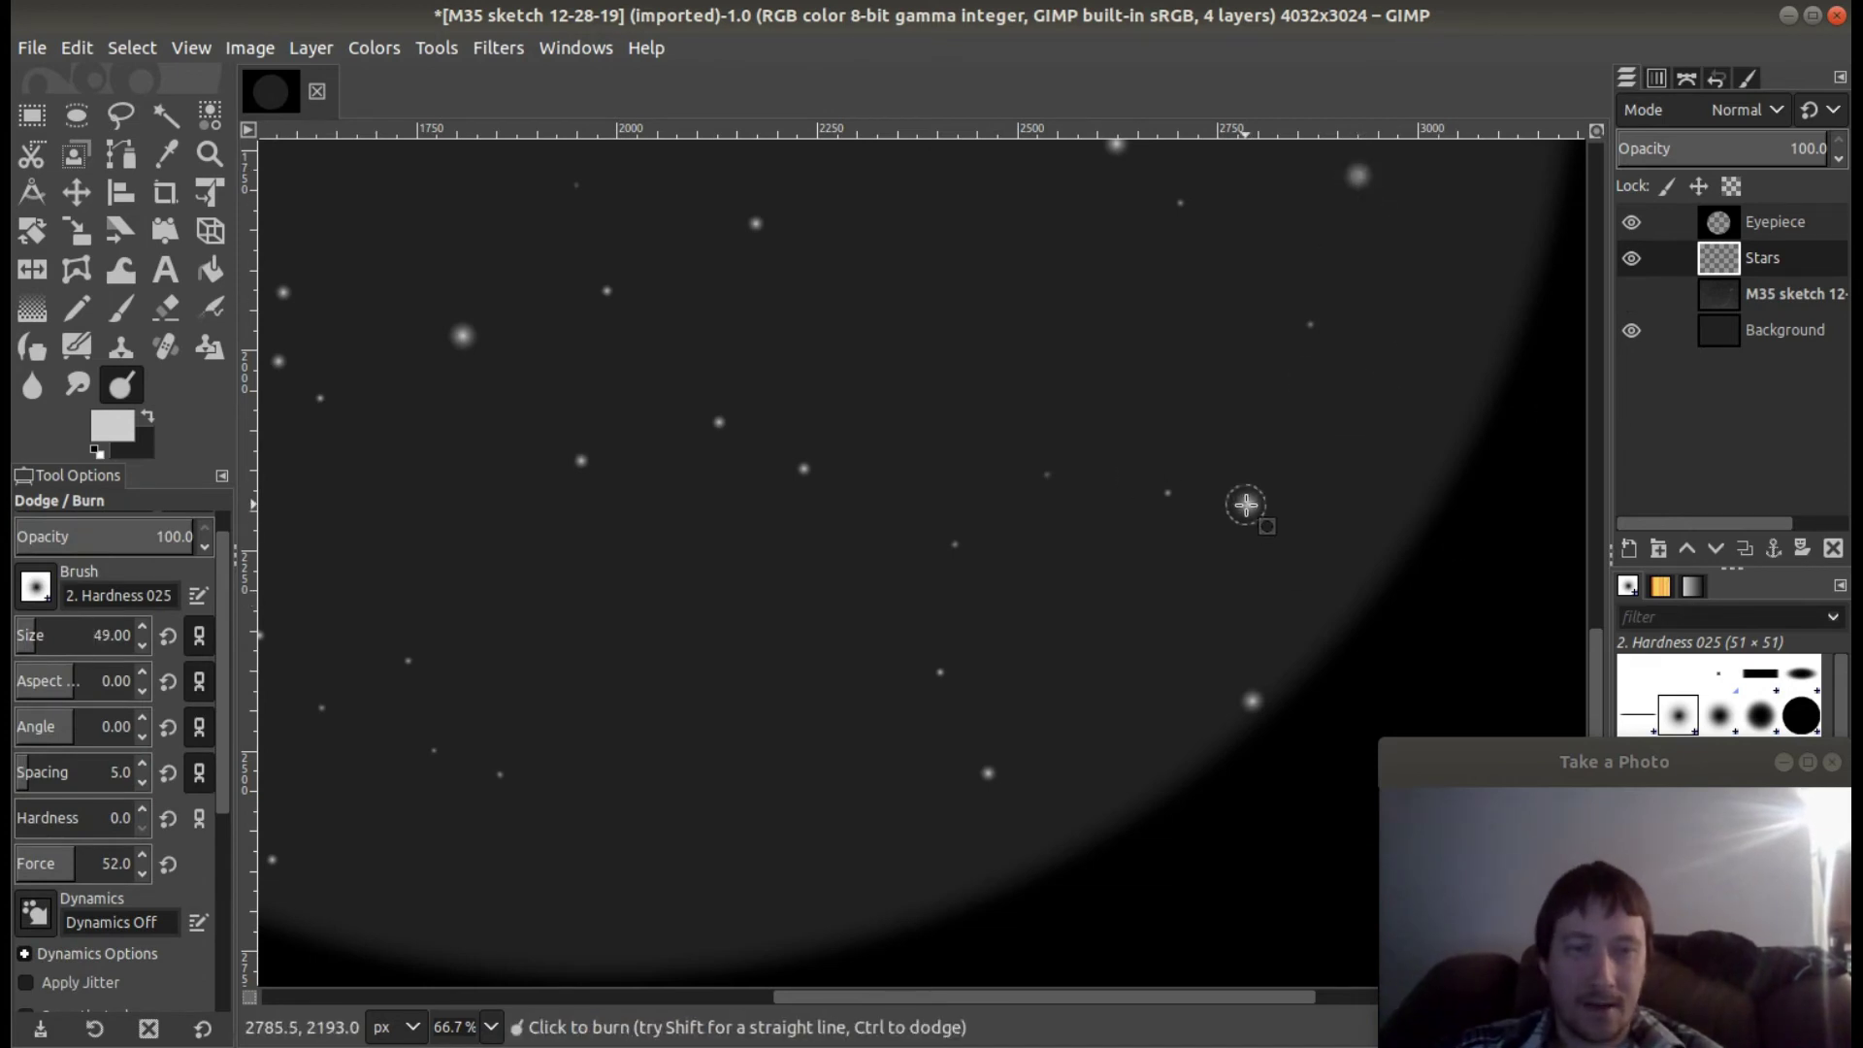
scroll(1262, 466, "up", 6)
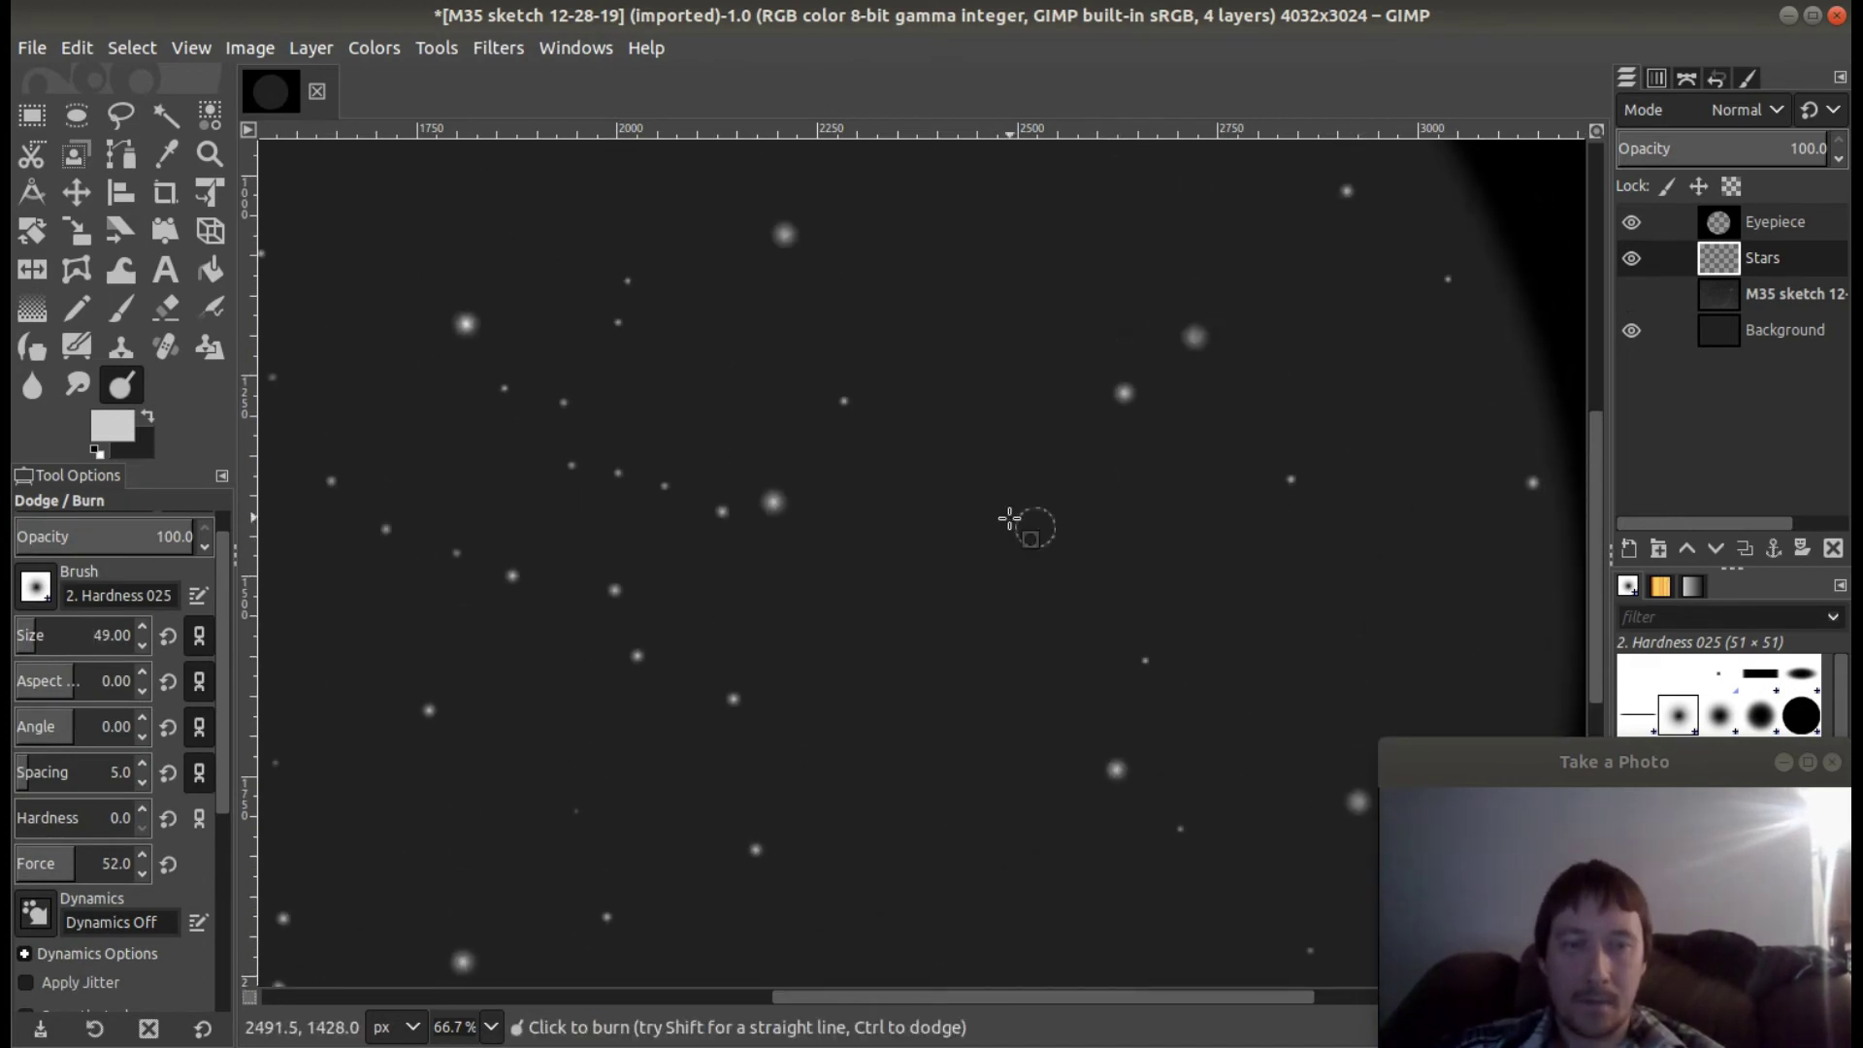
Dodge the bright stars around the circle's center in the midtones, reducing the brush size to 35 for the smaller ones.
scroll(208, 902, "down", 5)
key("ctrl")
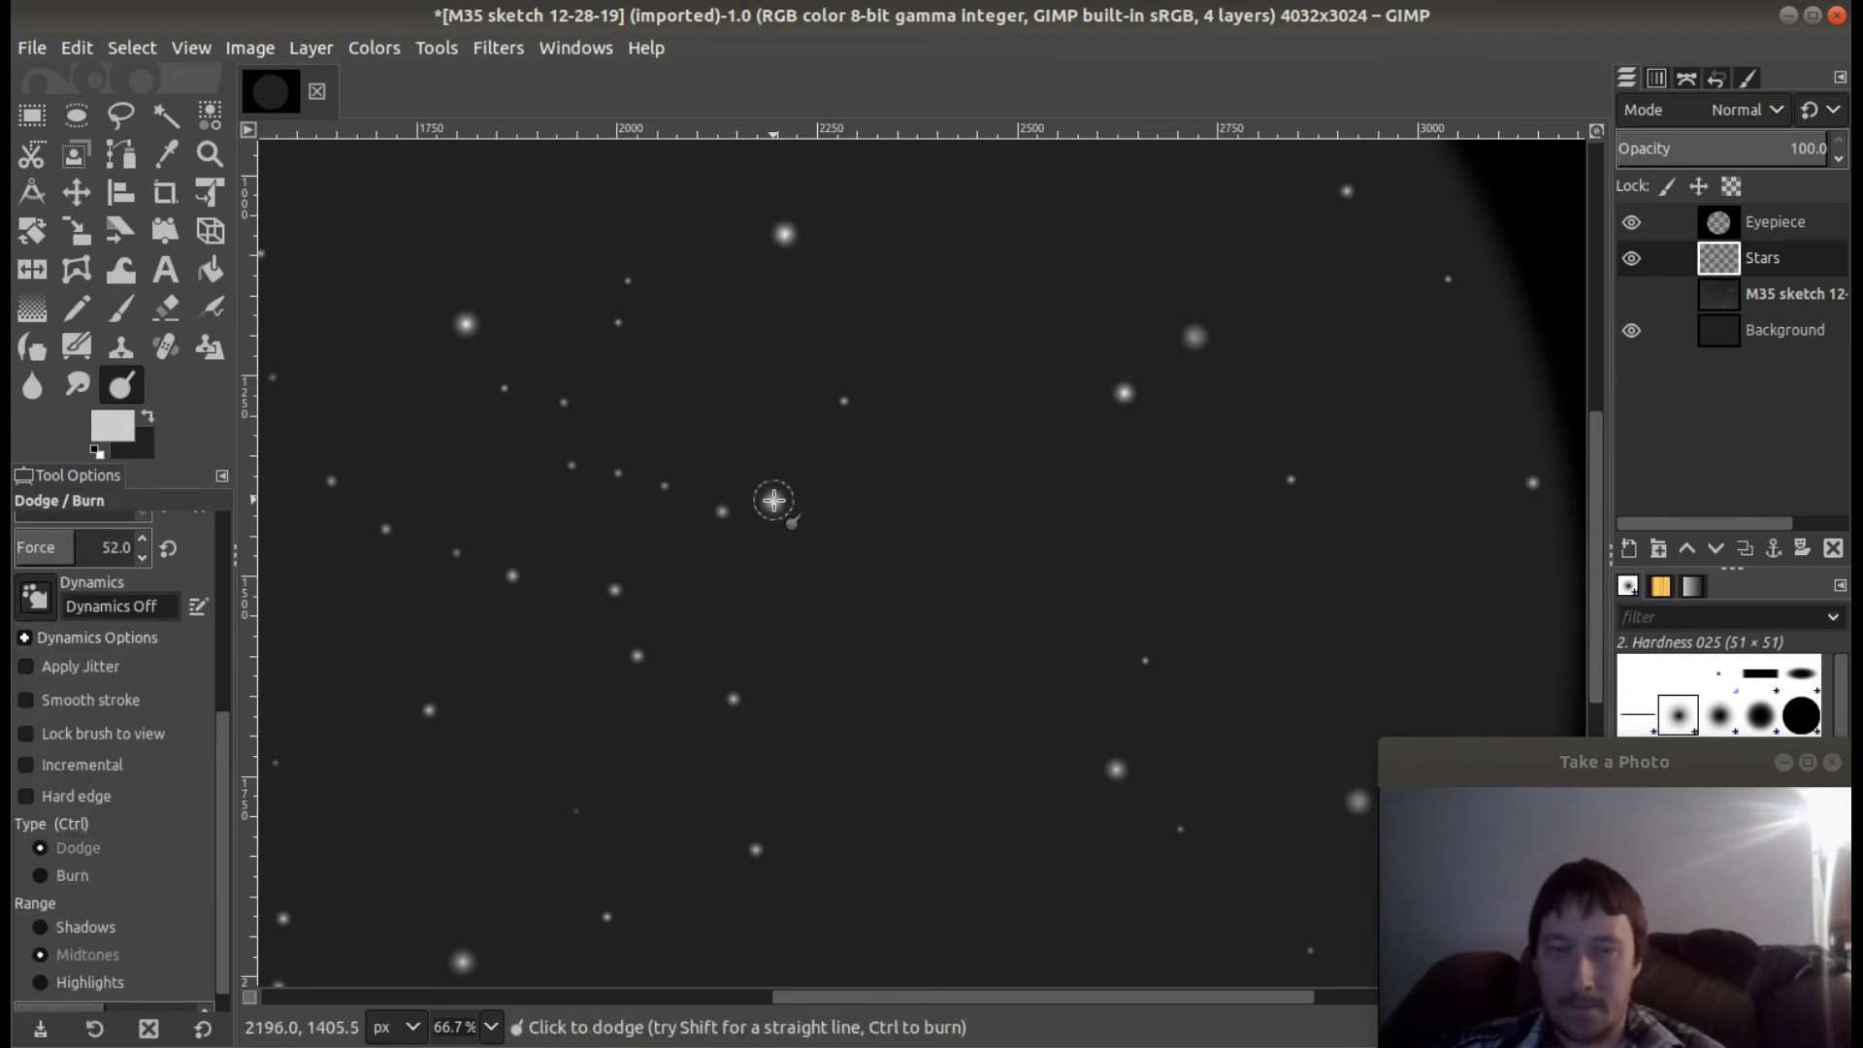
scroll(145, 684, "up", 5)
scroll(145, 683, "down", 12)
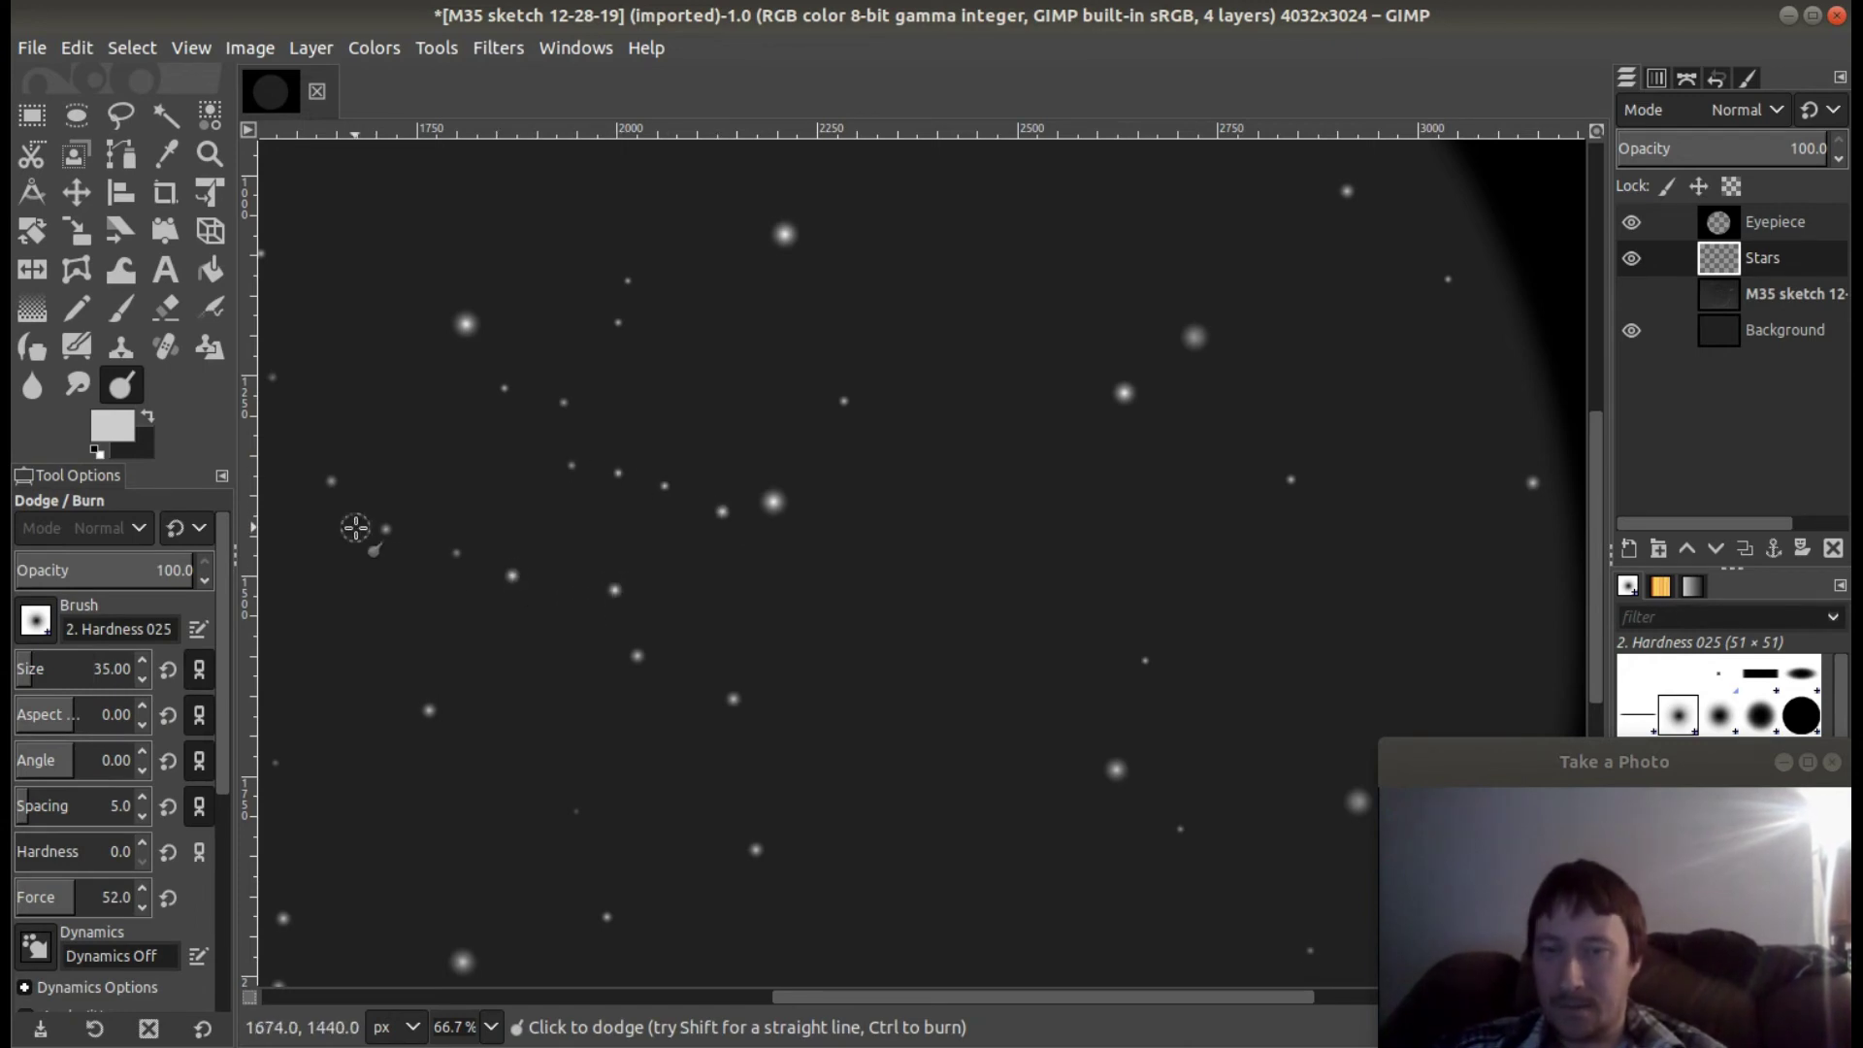
Burn the faint stars in the circle's upper area in the midtones.
scroll(1576, 535, "up", 5)
scroll(107, 825, "down", 5)
left_click(42, 860)
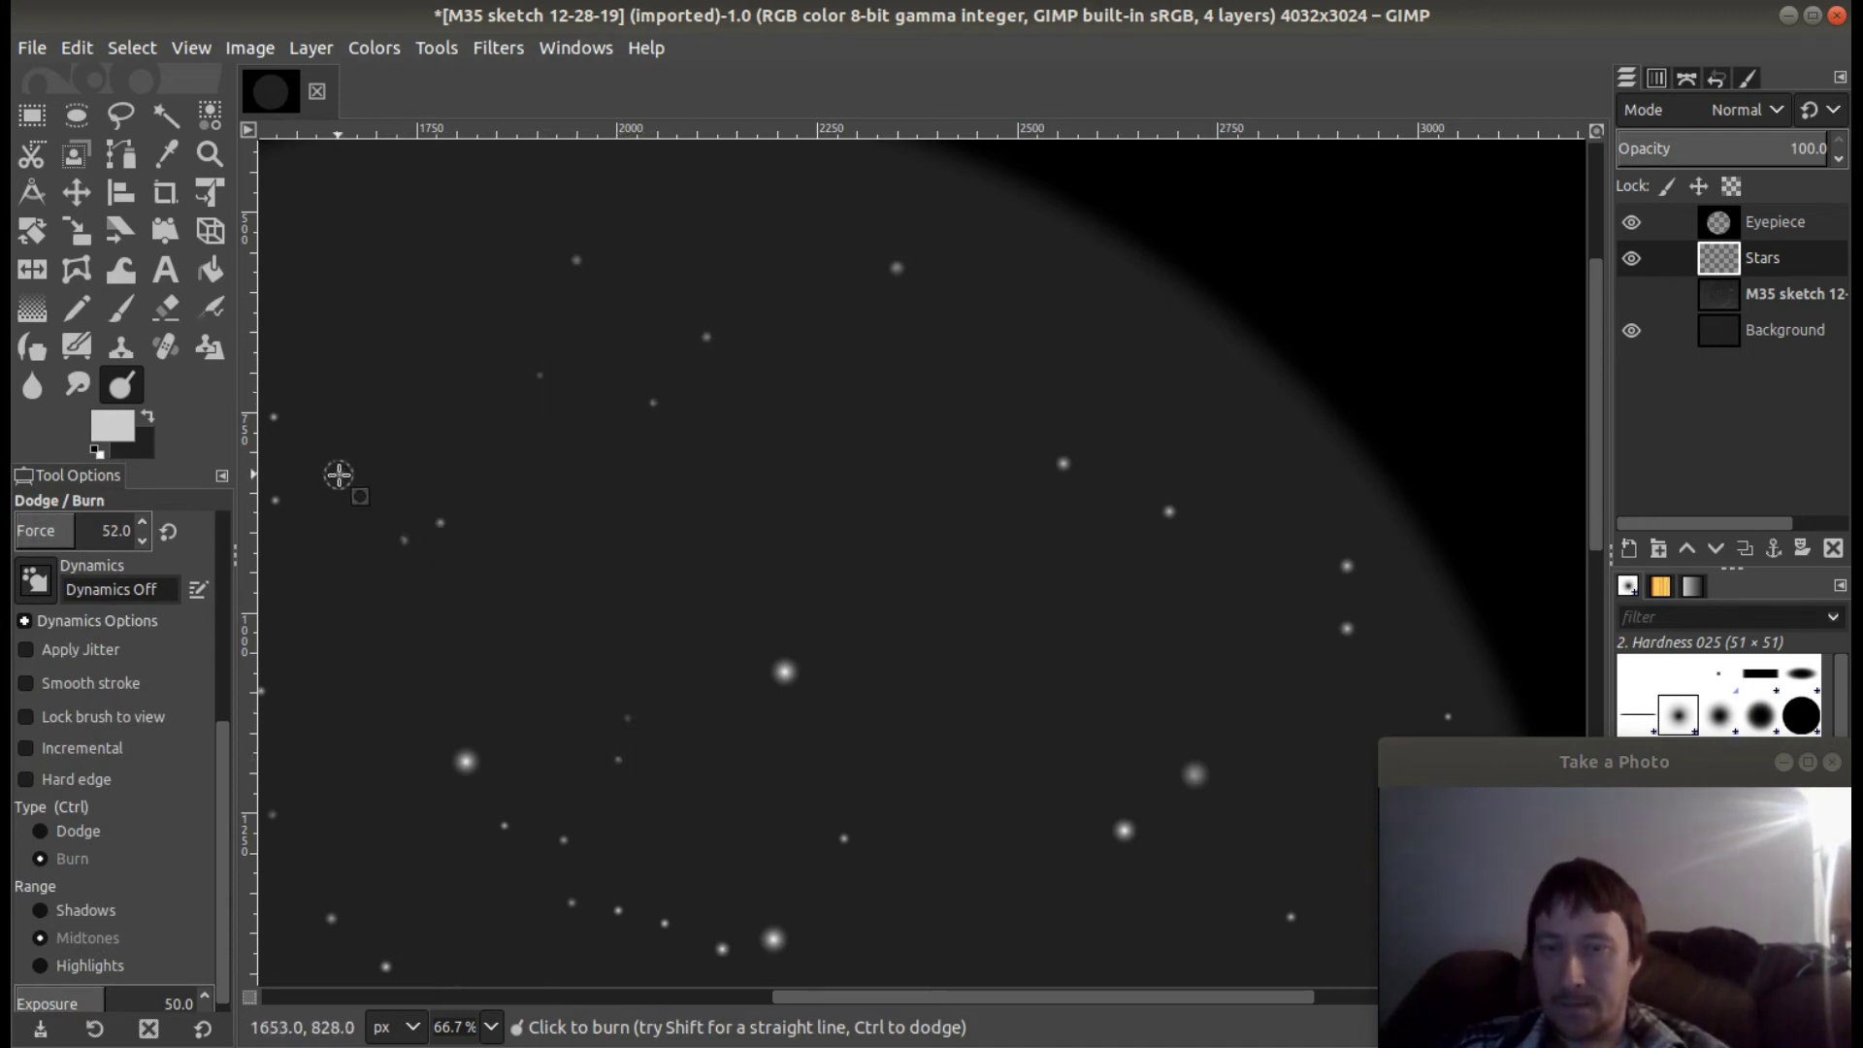
View the whole eyepiece circle at 25% and compare the dodged and burned stars with the M35 sketch layer shown and hidden.
left_click_drag(854, 998, 687, 998)
left_click_drag(1597, 427, 1590, 604)
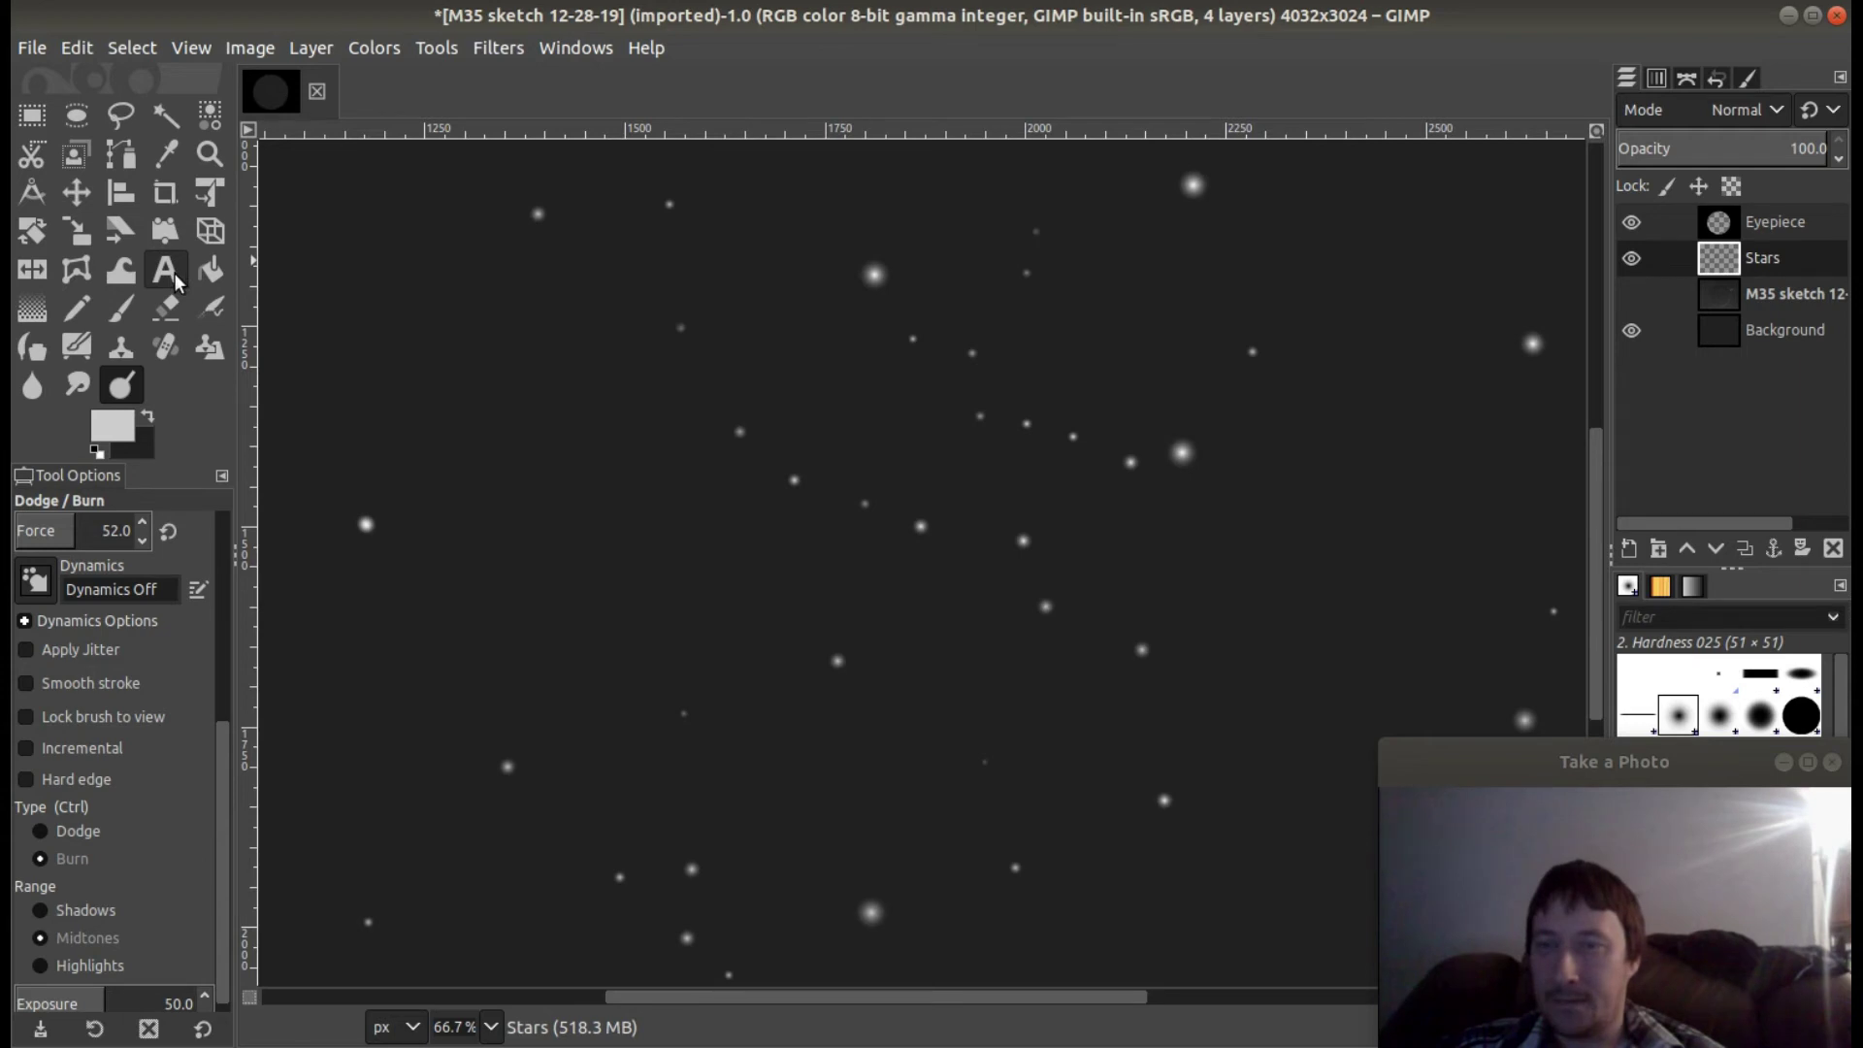
left_click(210, 153)
left_click(89, 603)
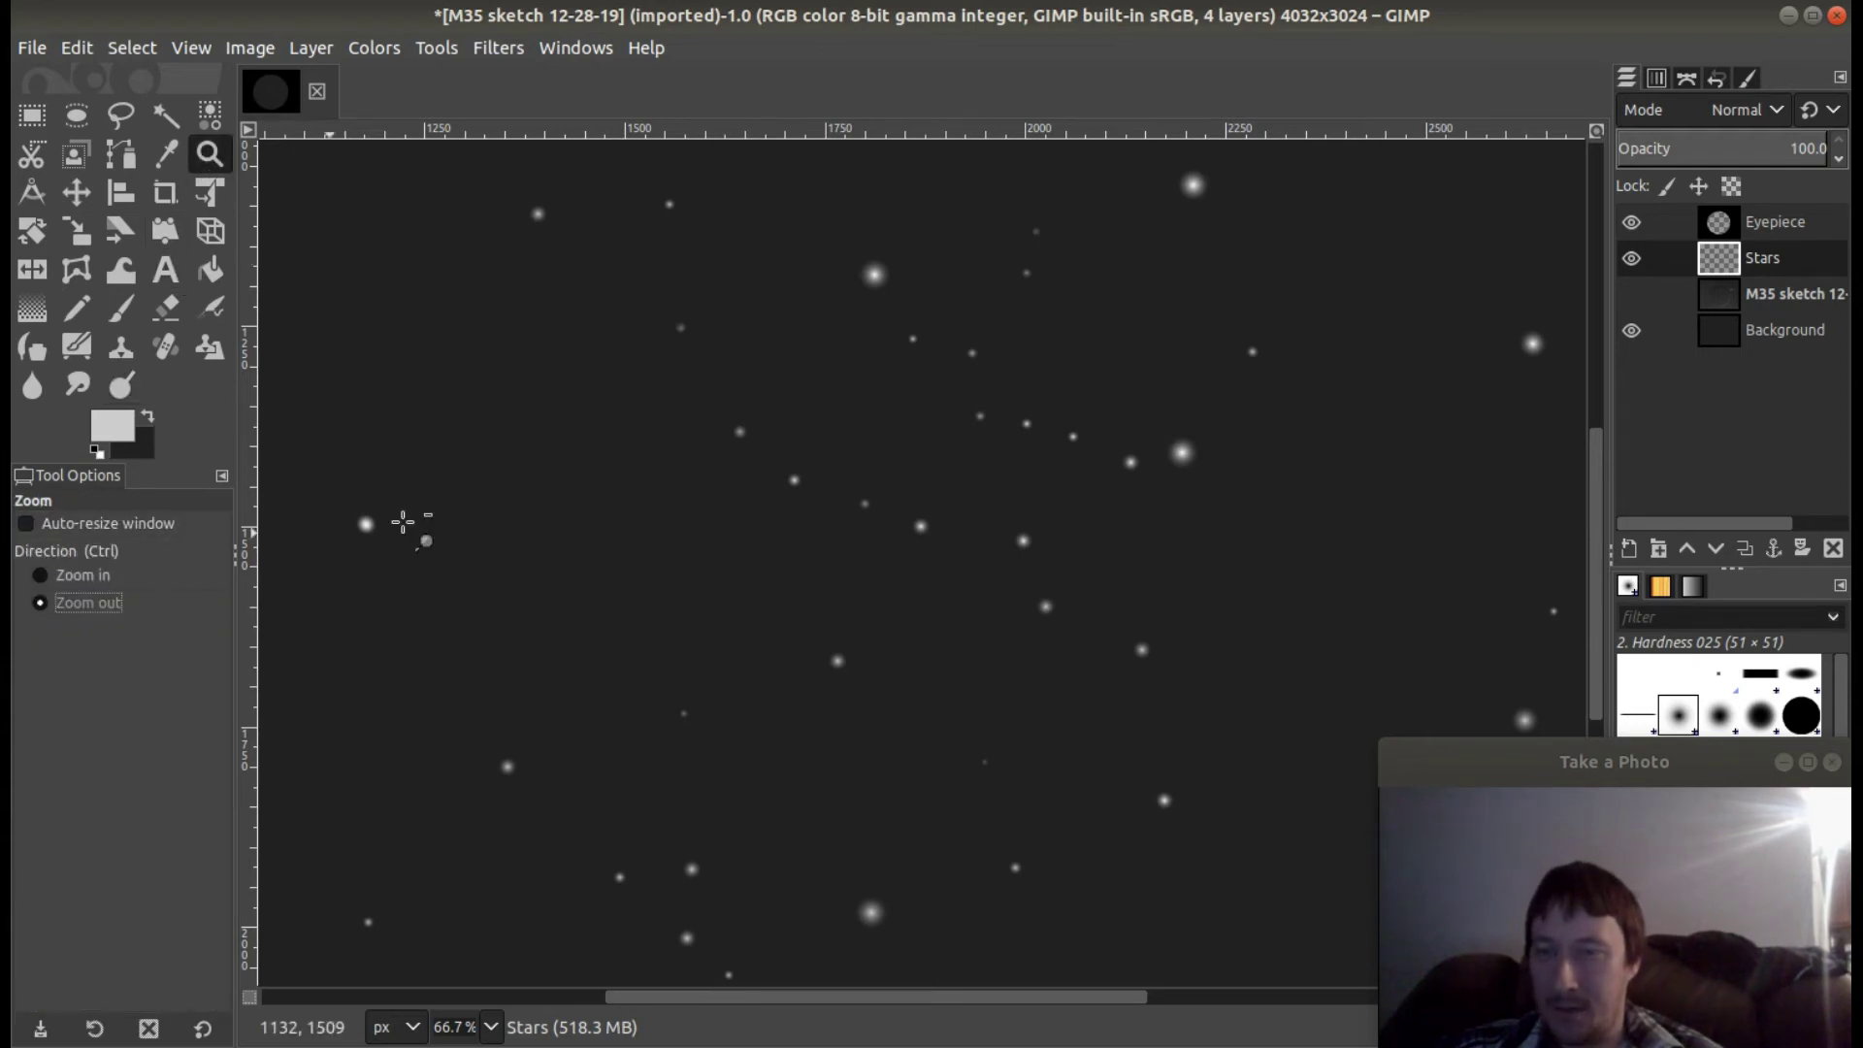
left_click(832, 508)
left_click(832, 508)
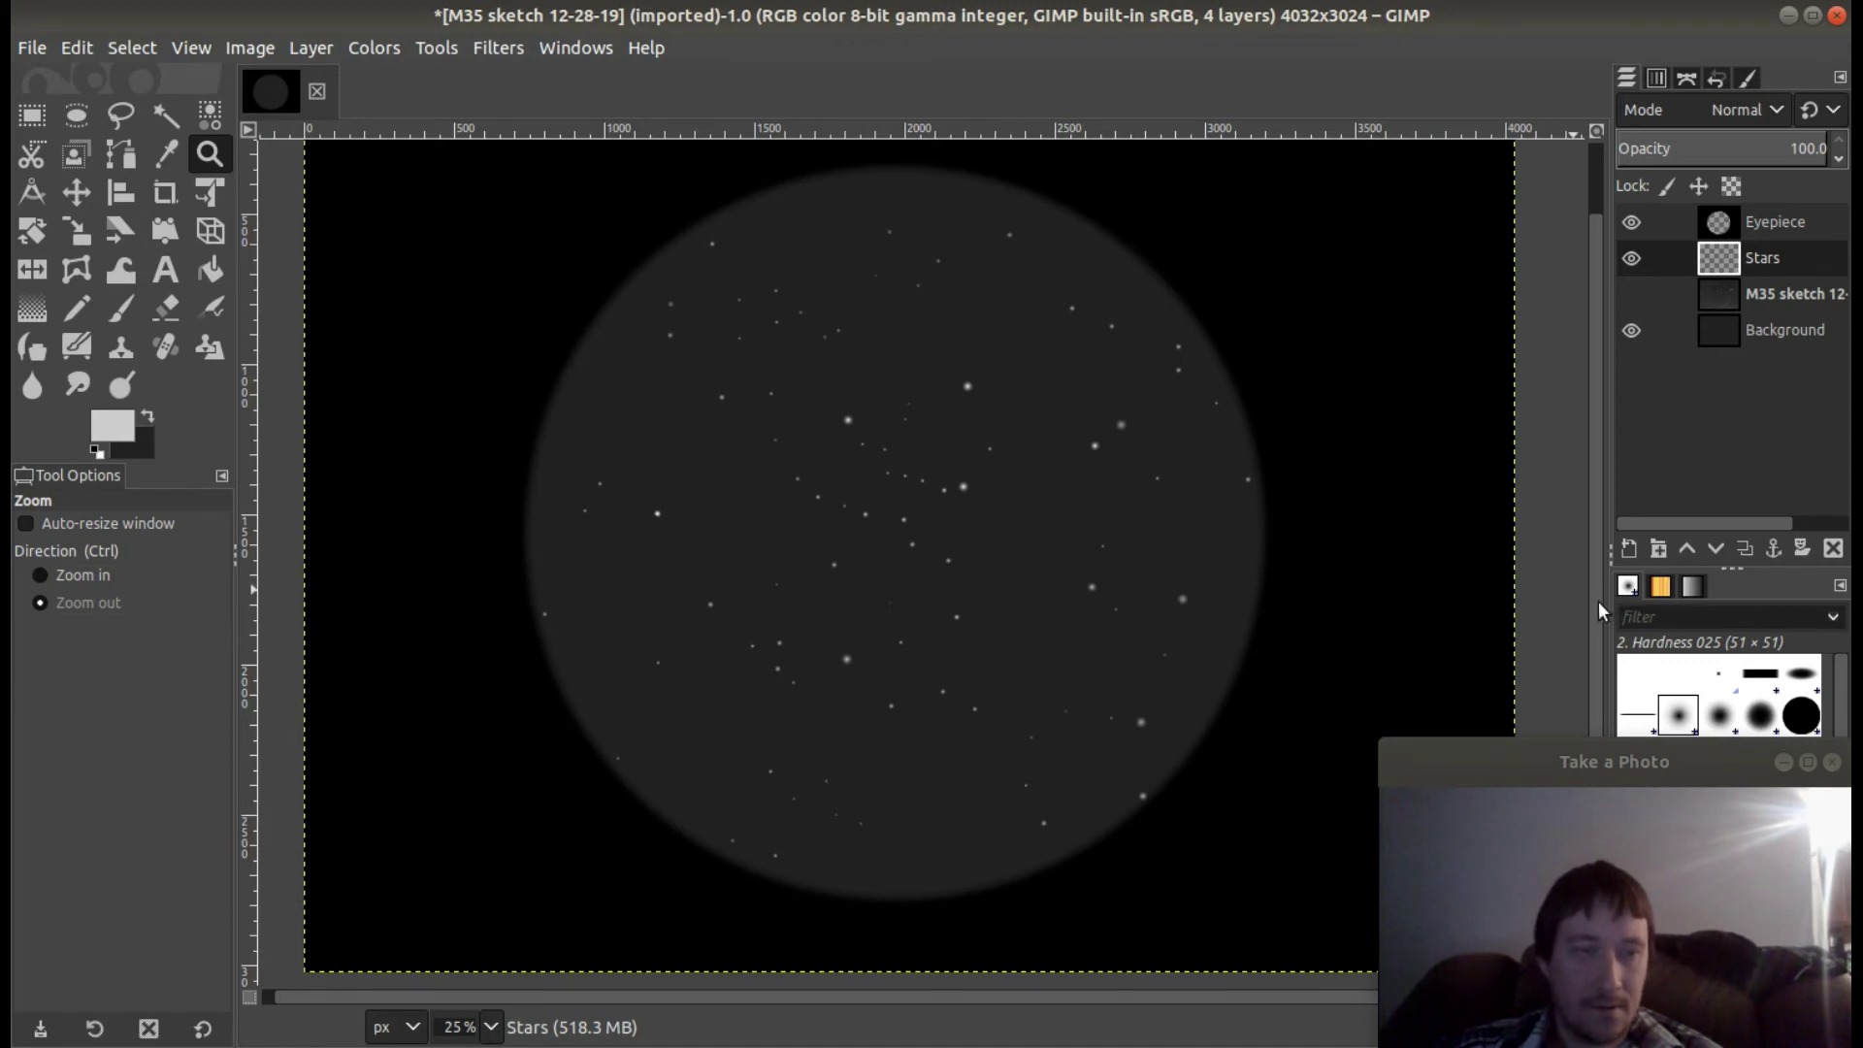
scroll(1599, 599, "up", 2)
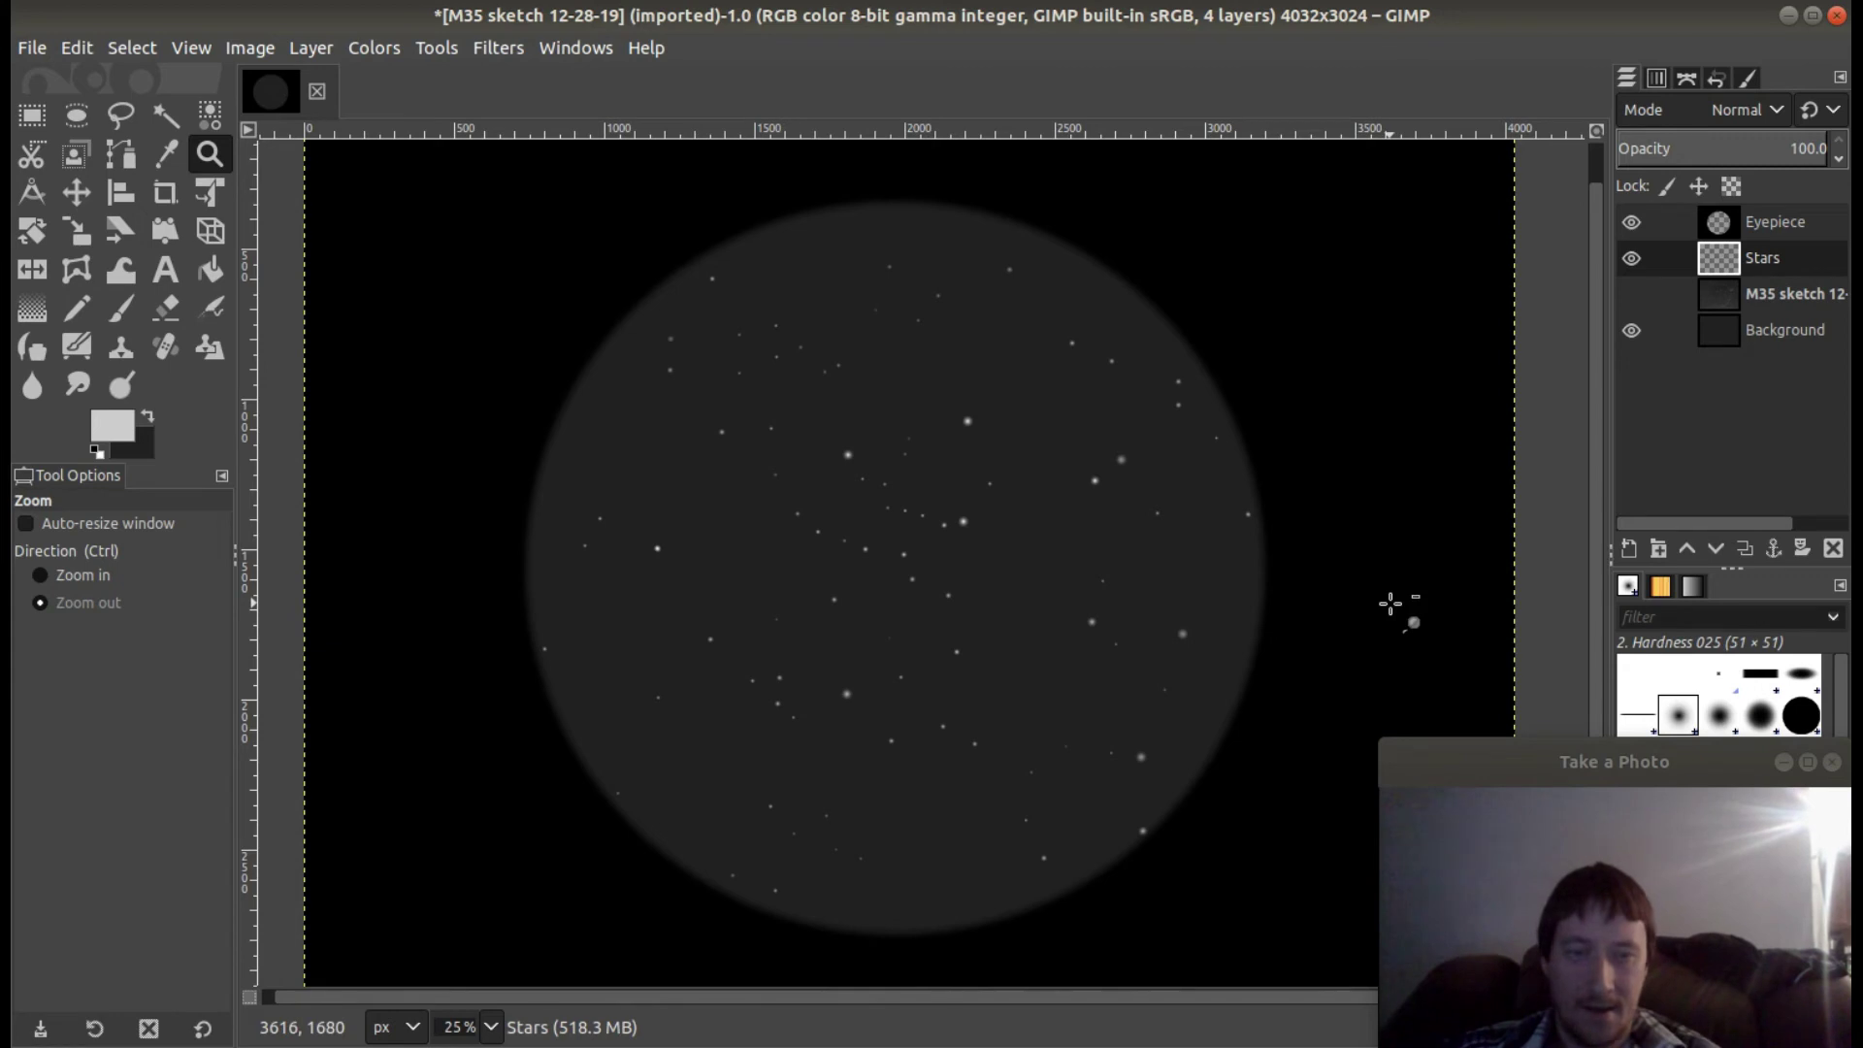
left_click(1633, 293)
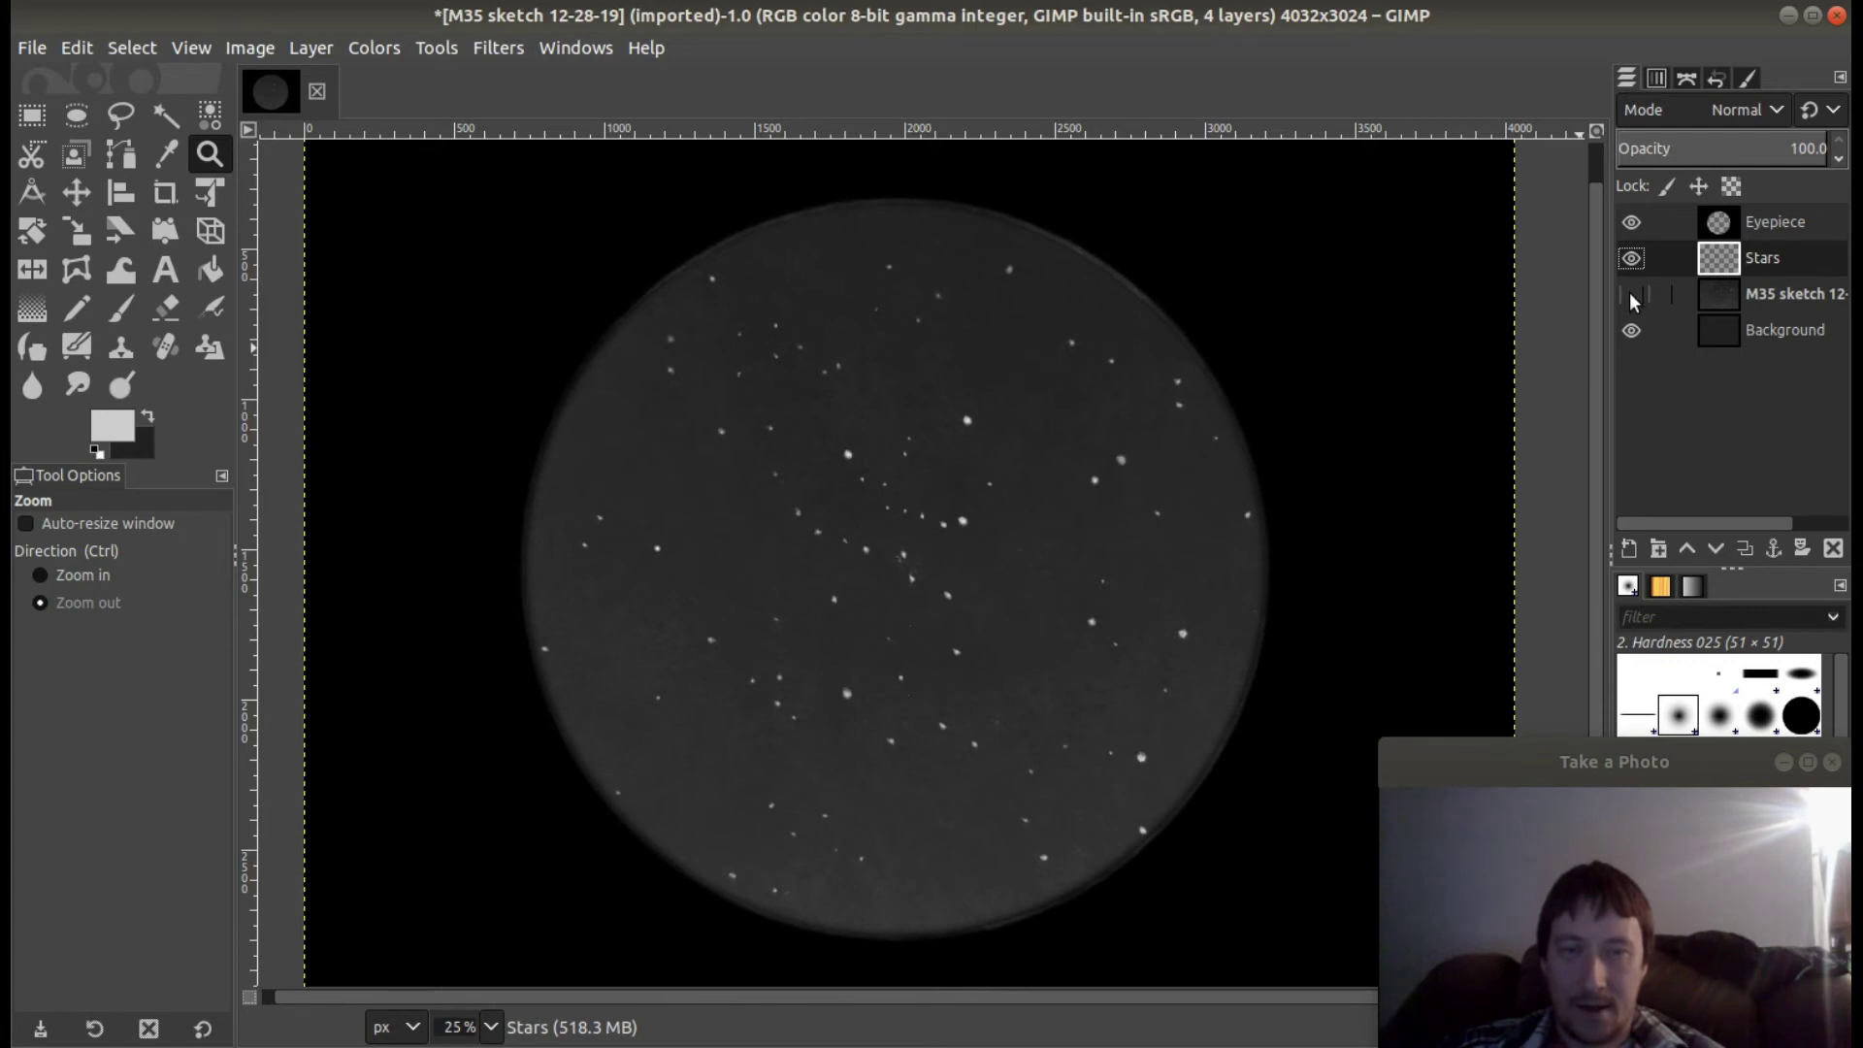
left_click(1631, 294)
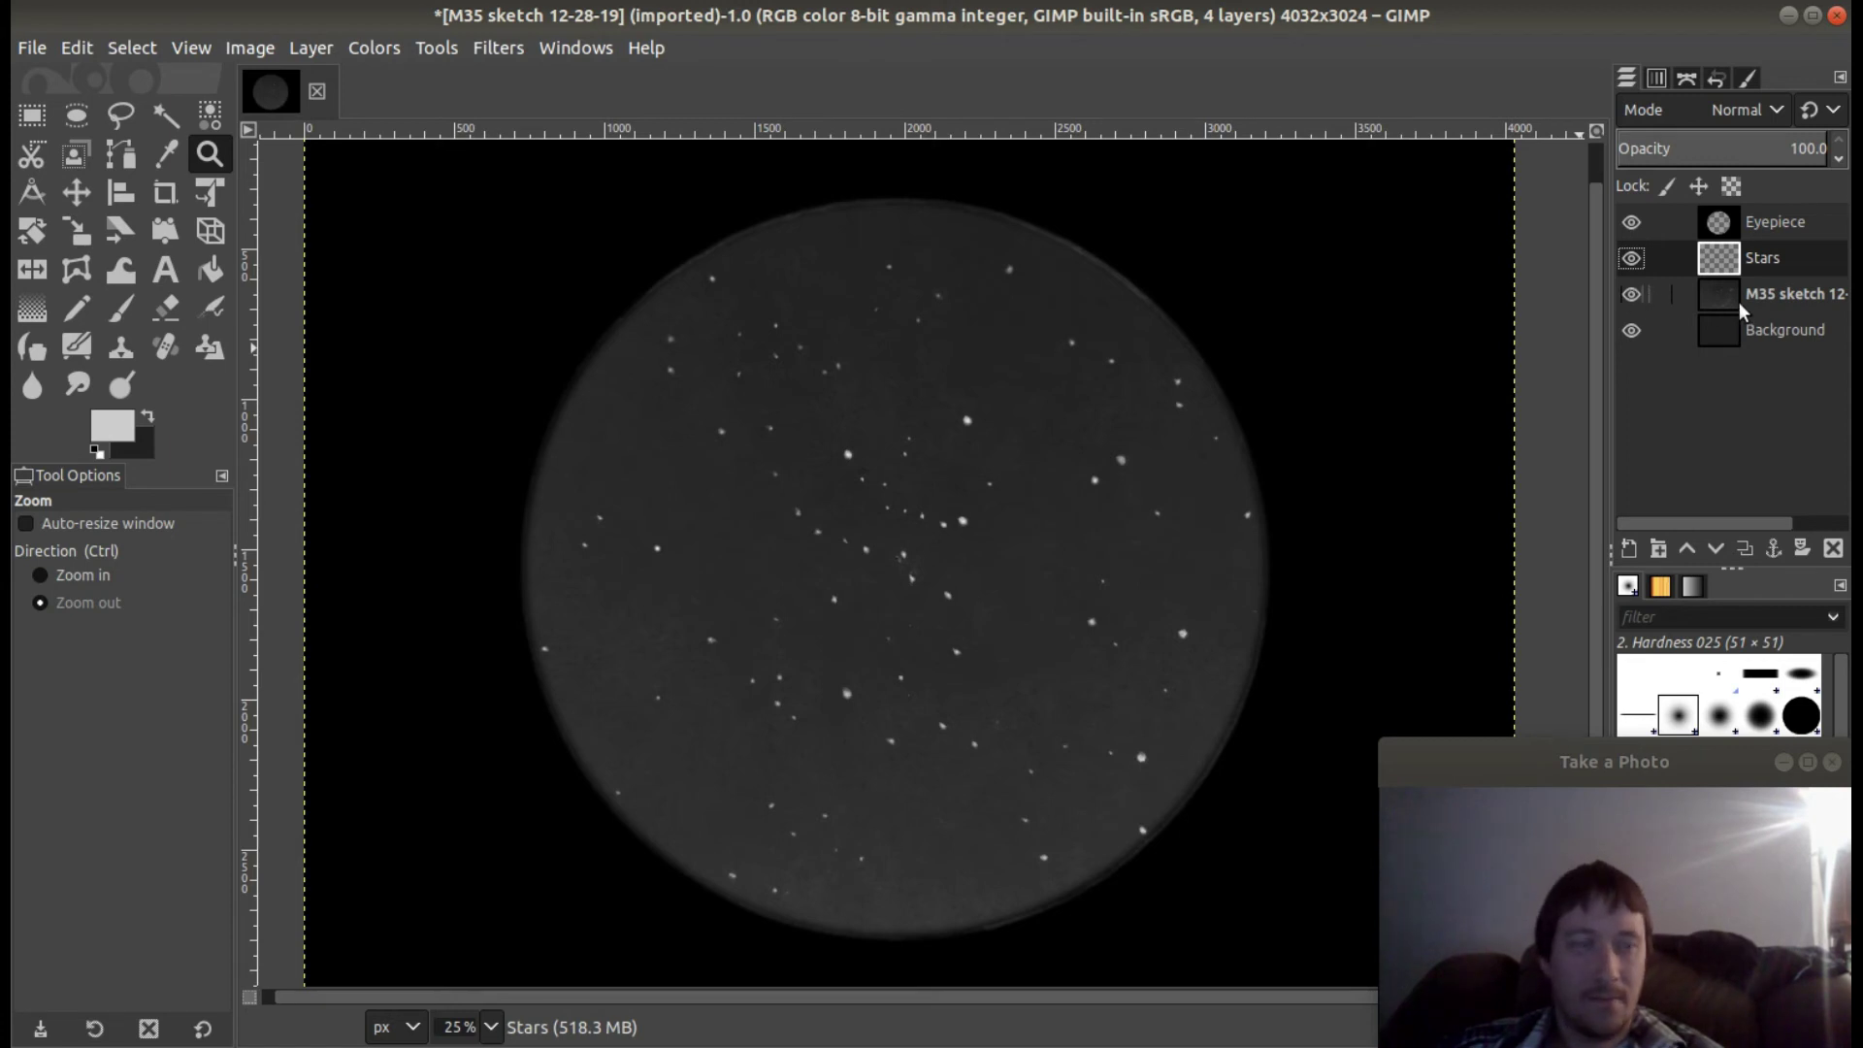
left_click(1632, 295)
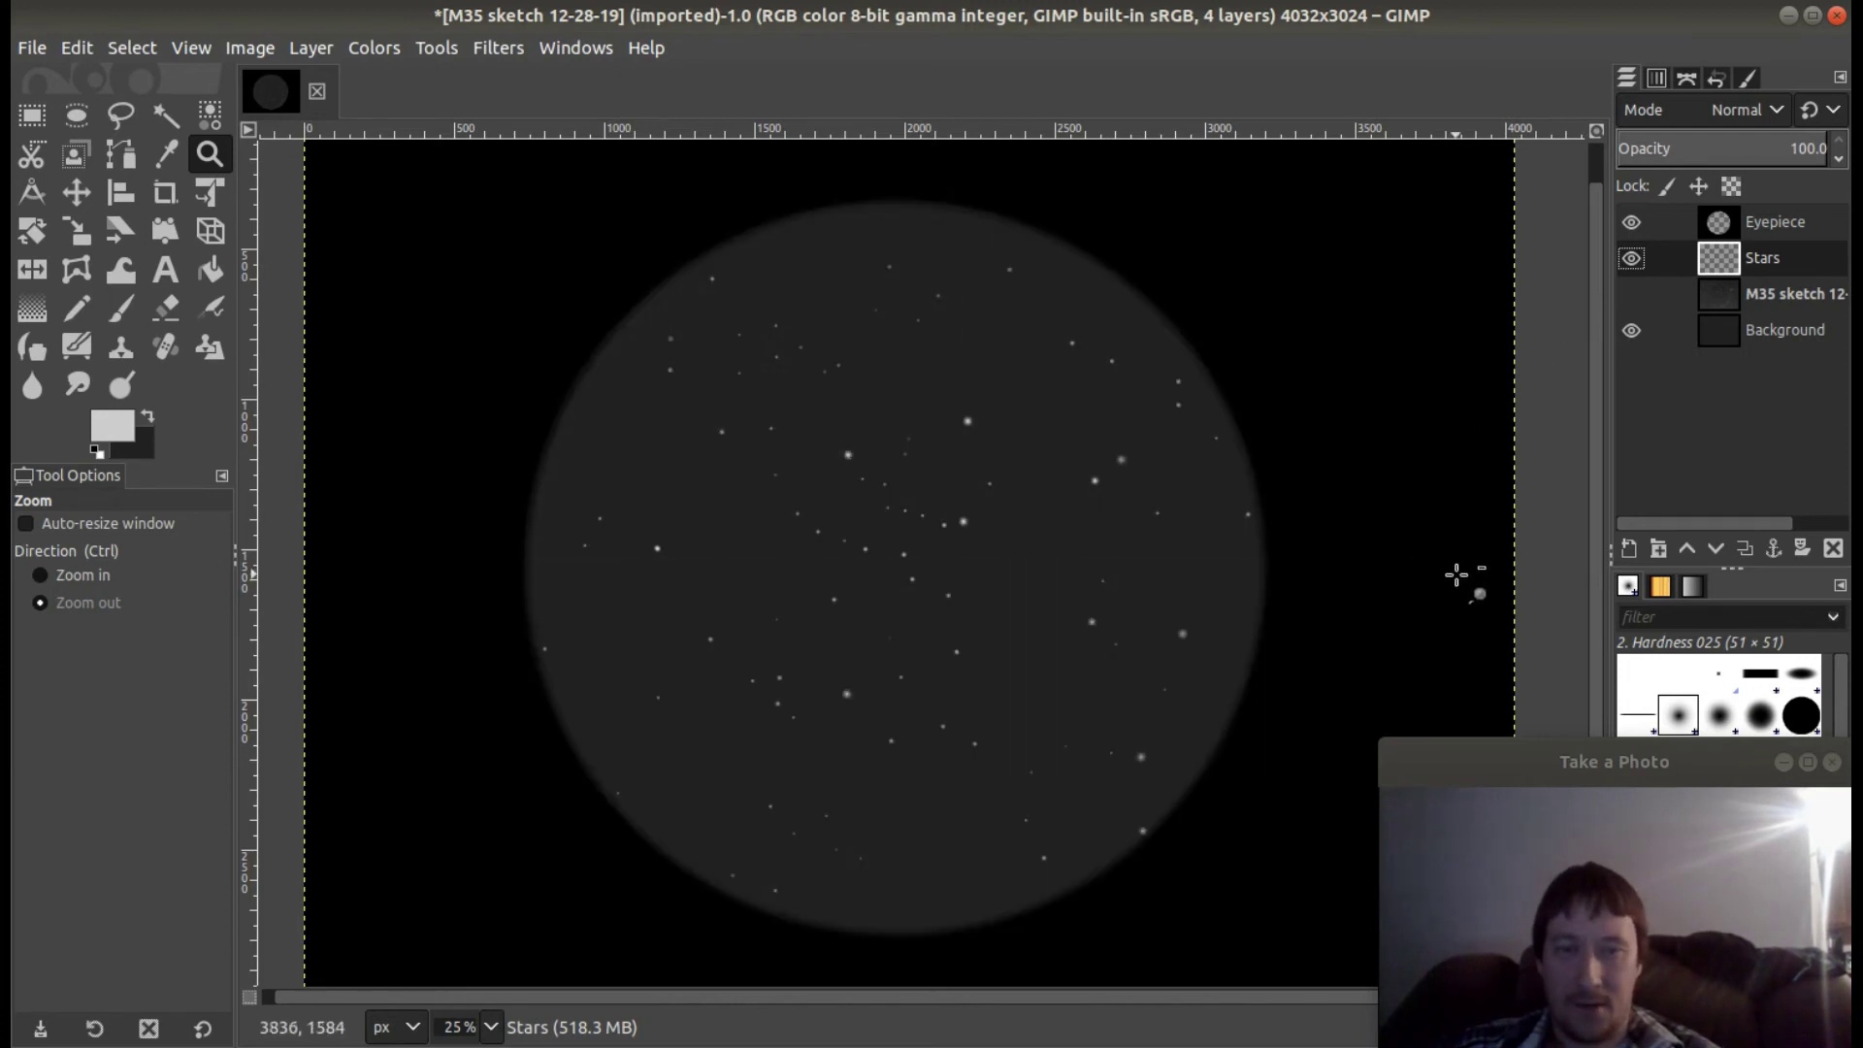
Show the M35 sketch layer and hide the Eyepiece layer to expose the sketch's W and N direction marks.
left_click(1772, 328)
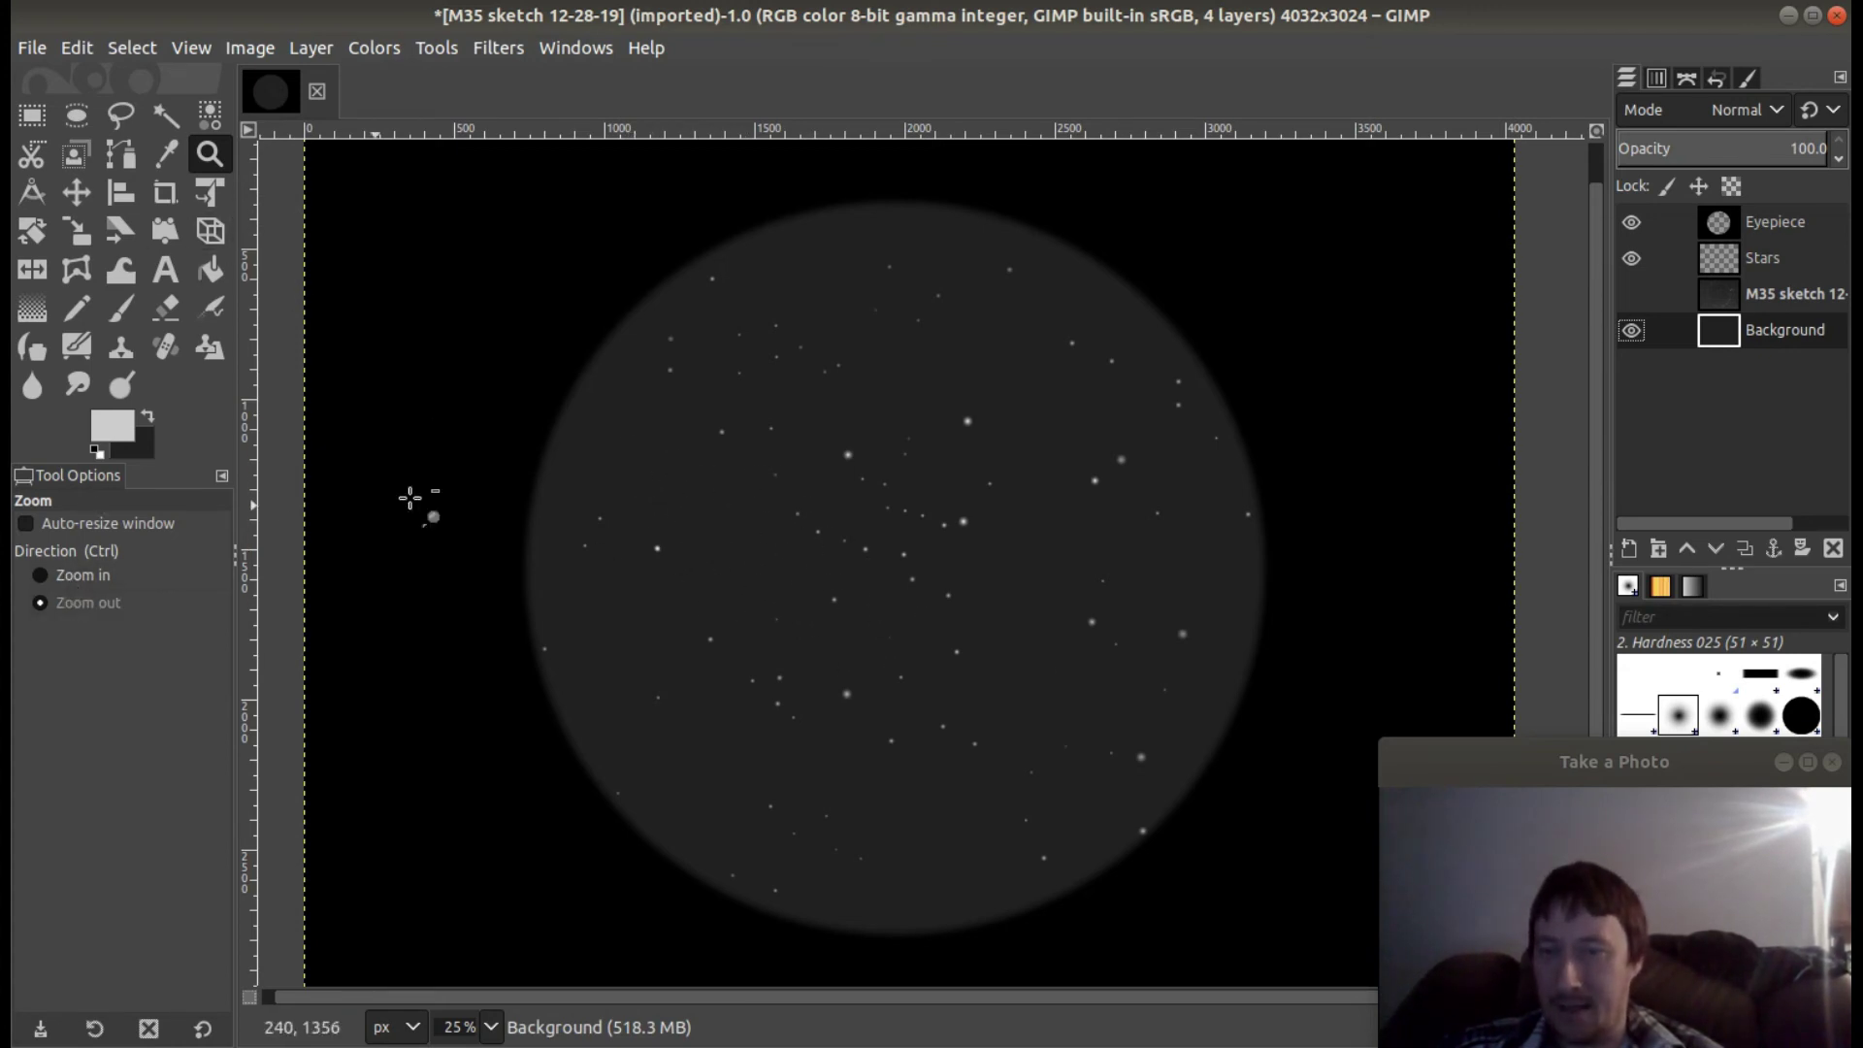
left_click(695, 508)
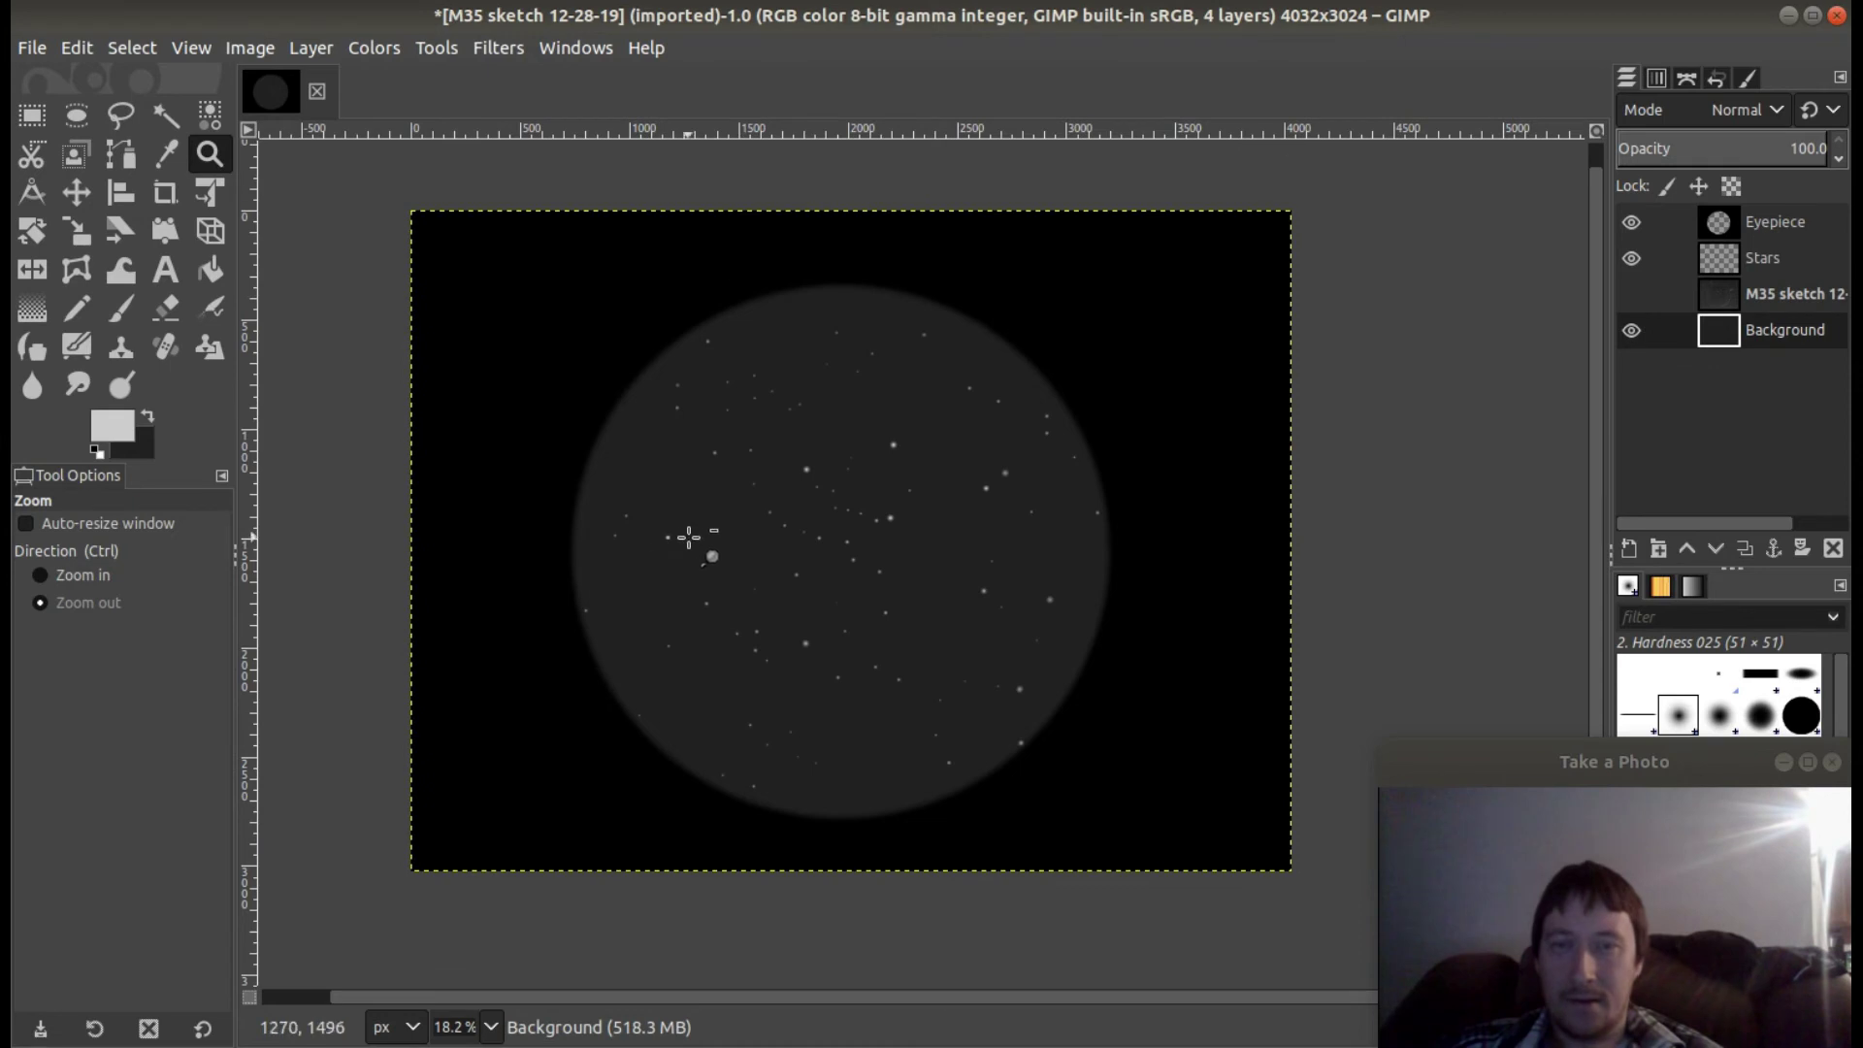
left_click(1632, 222)
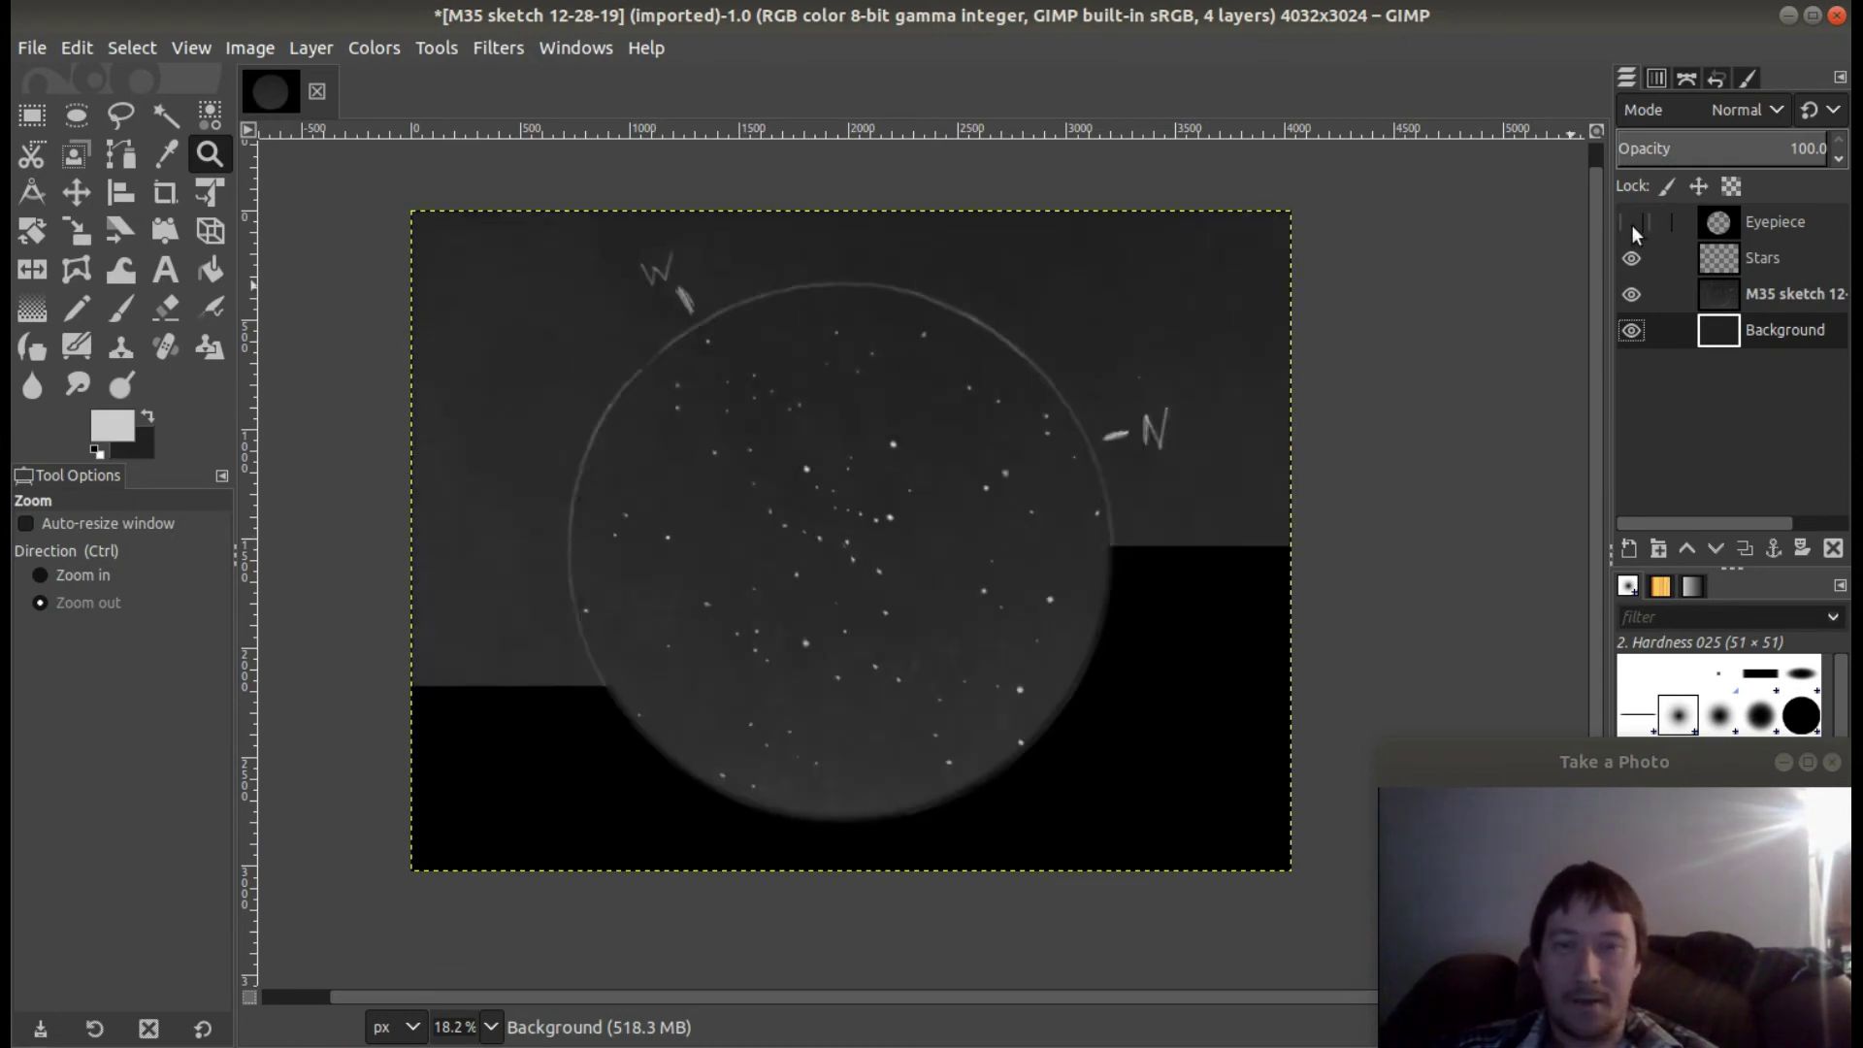
Set the foreground color to red c50000.
left_click(115, 430)
left_click_drag(183, 107, 233, 143)
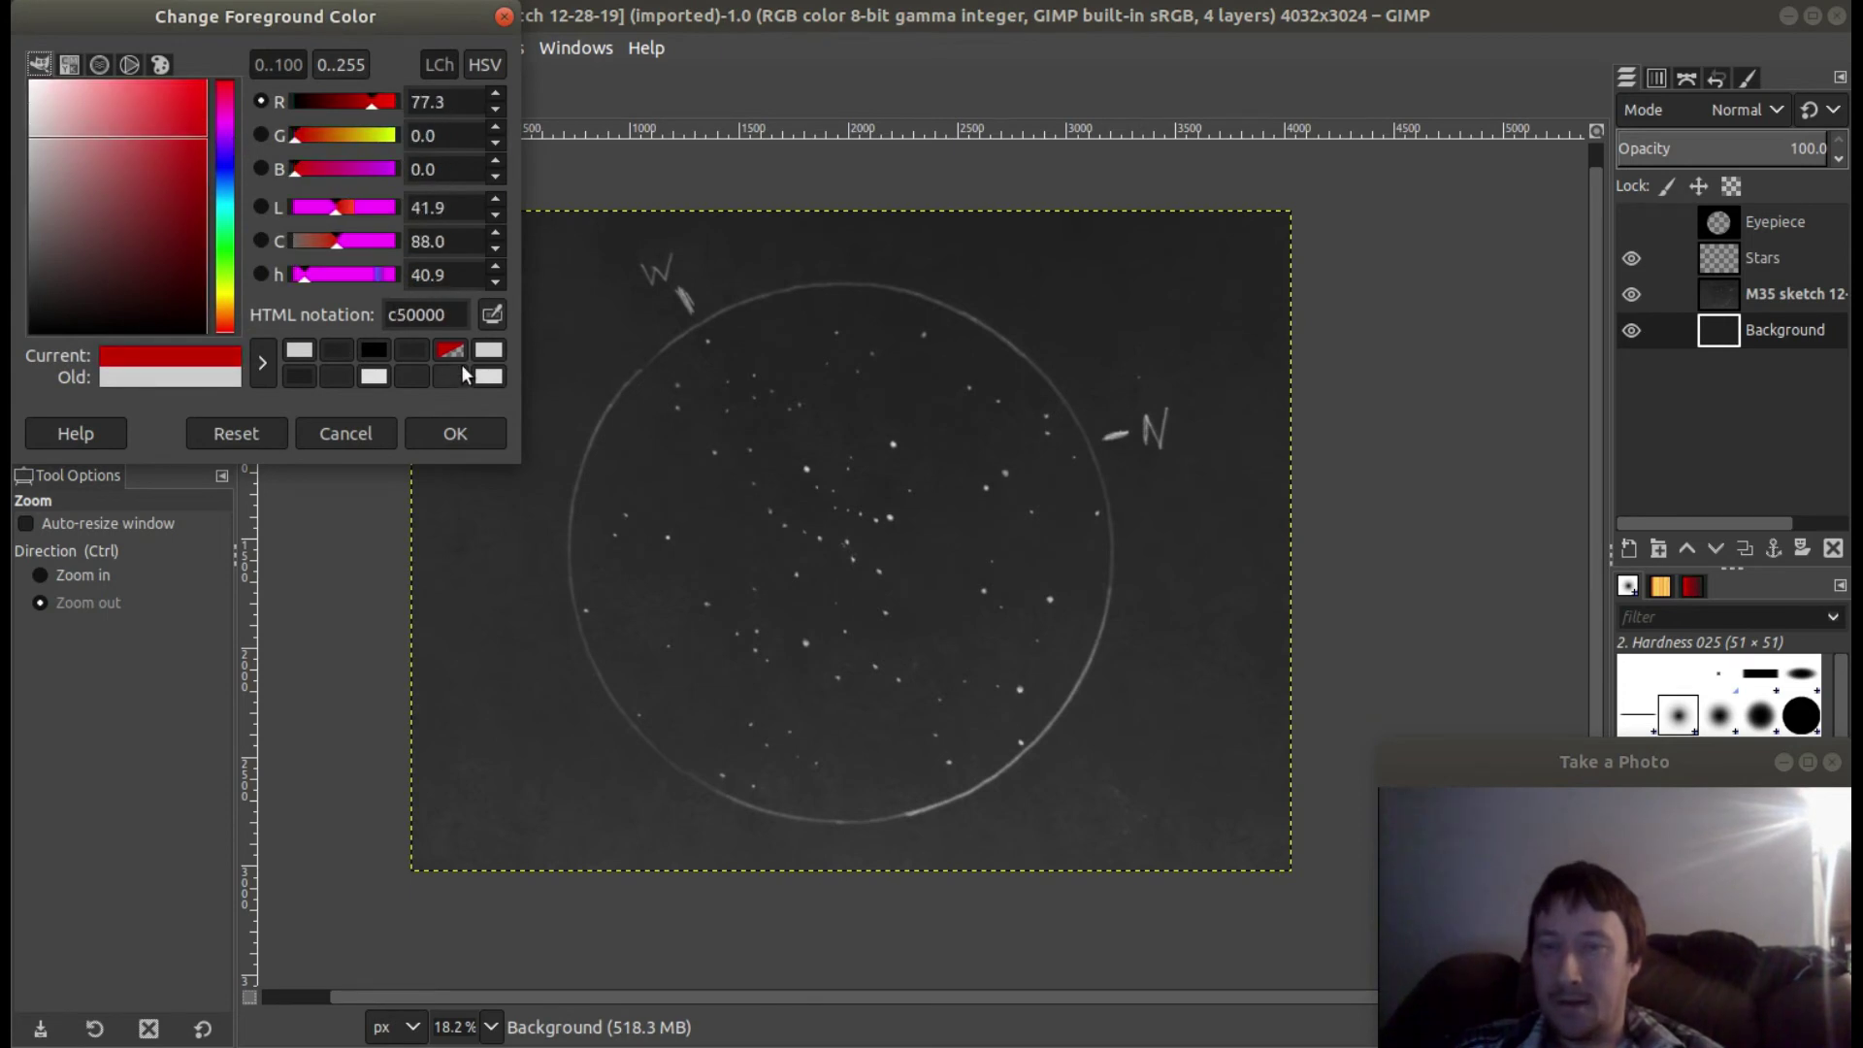
left_click(482, 426)
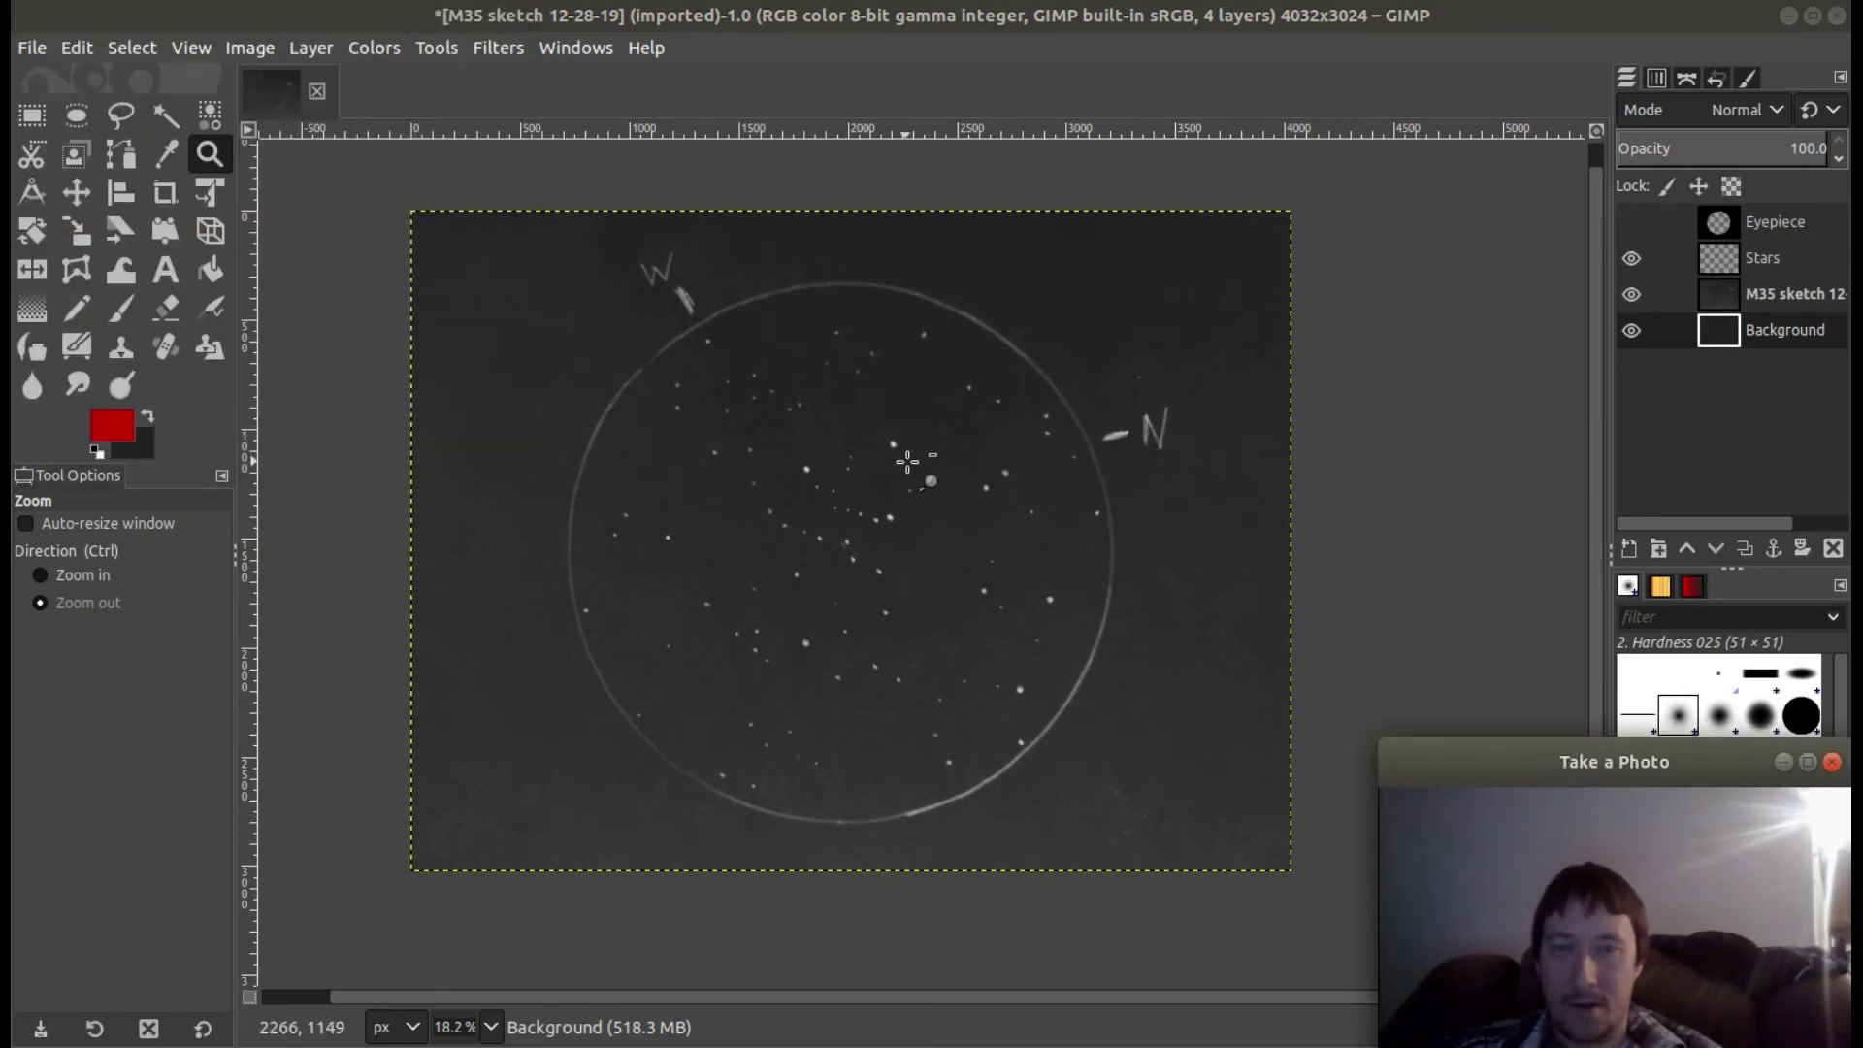
Add a red "N" text above the Eyepiece layer beside the sketch's N mark, in Latin Modern Mono at 142 px.
key("Home")
key("t")
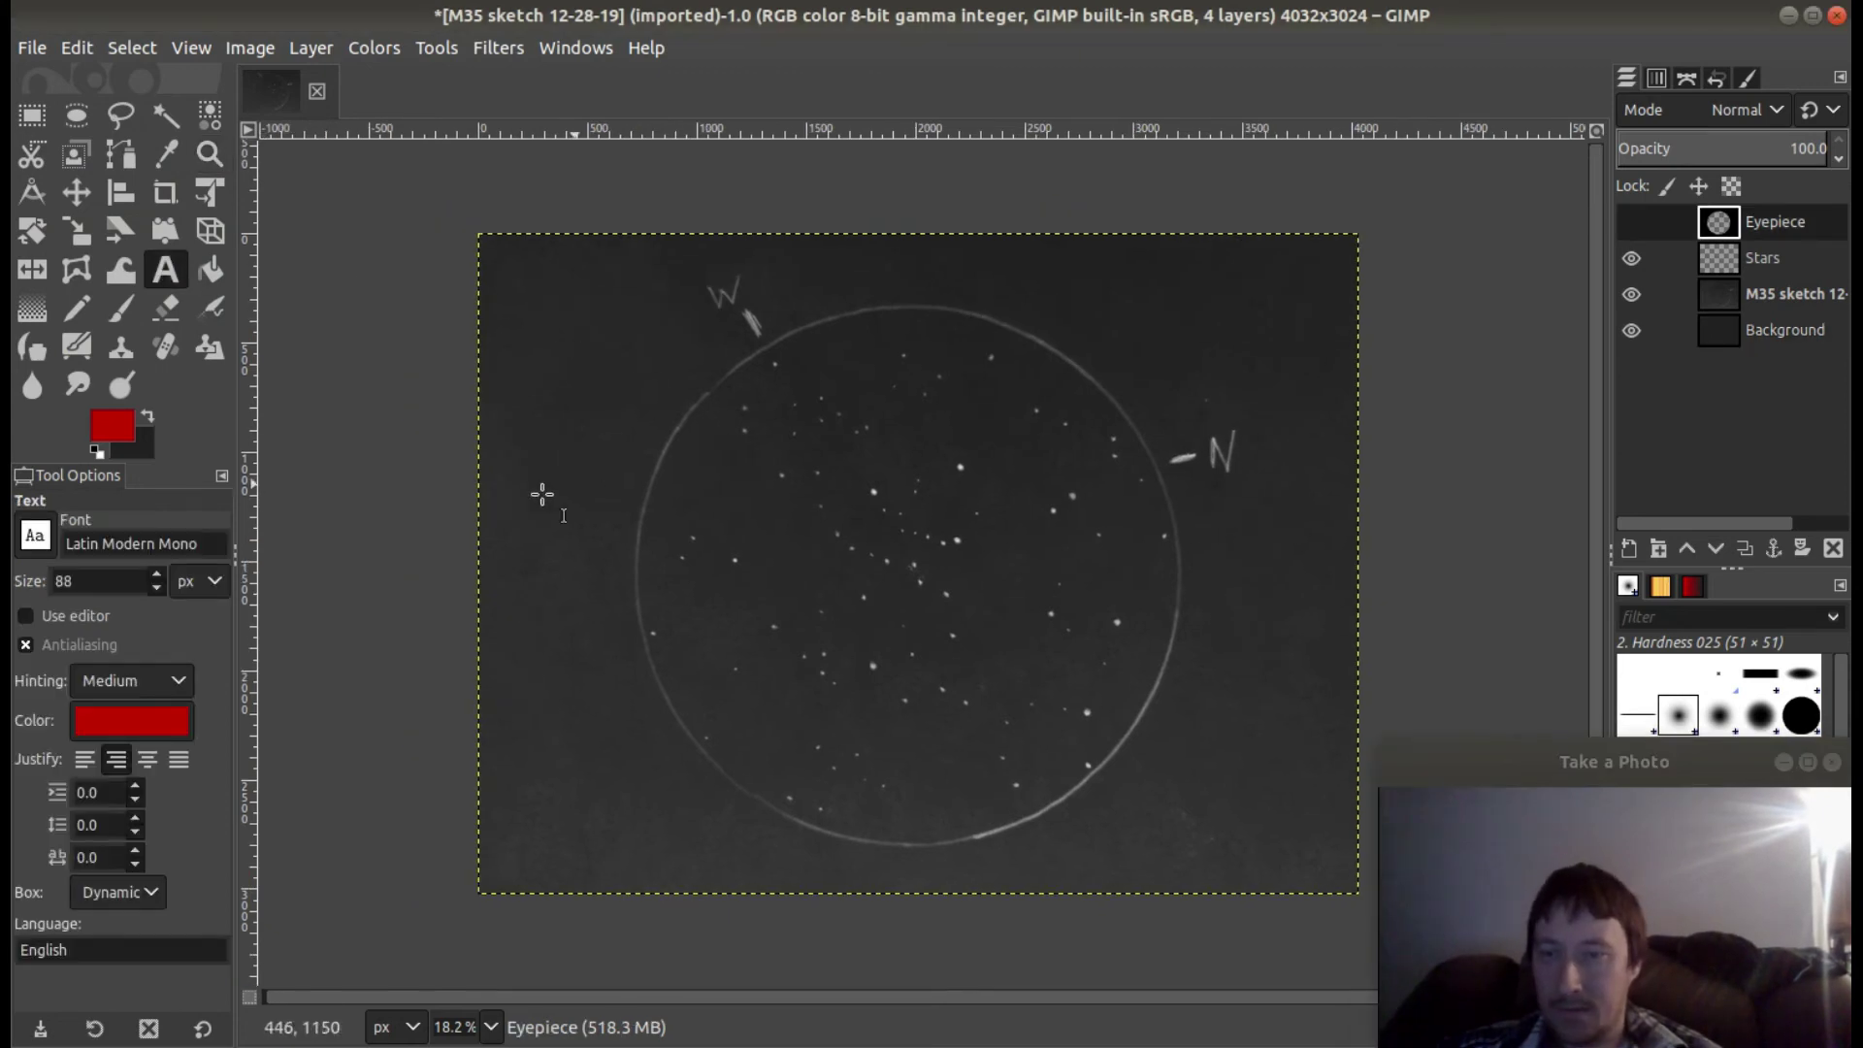
scroll(158, 573, "up", 20)
scroll(158, 572, "up", 13)
scroll(160, 572, "up", 12)
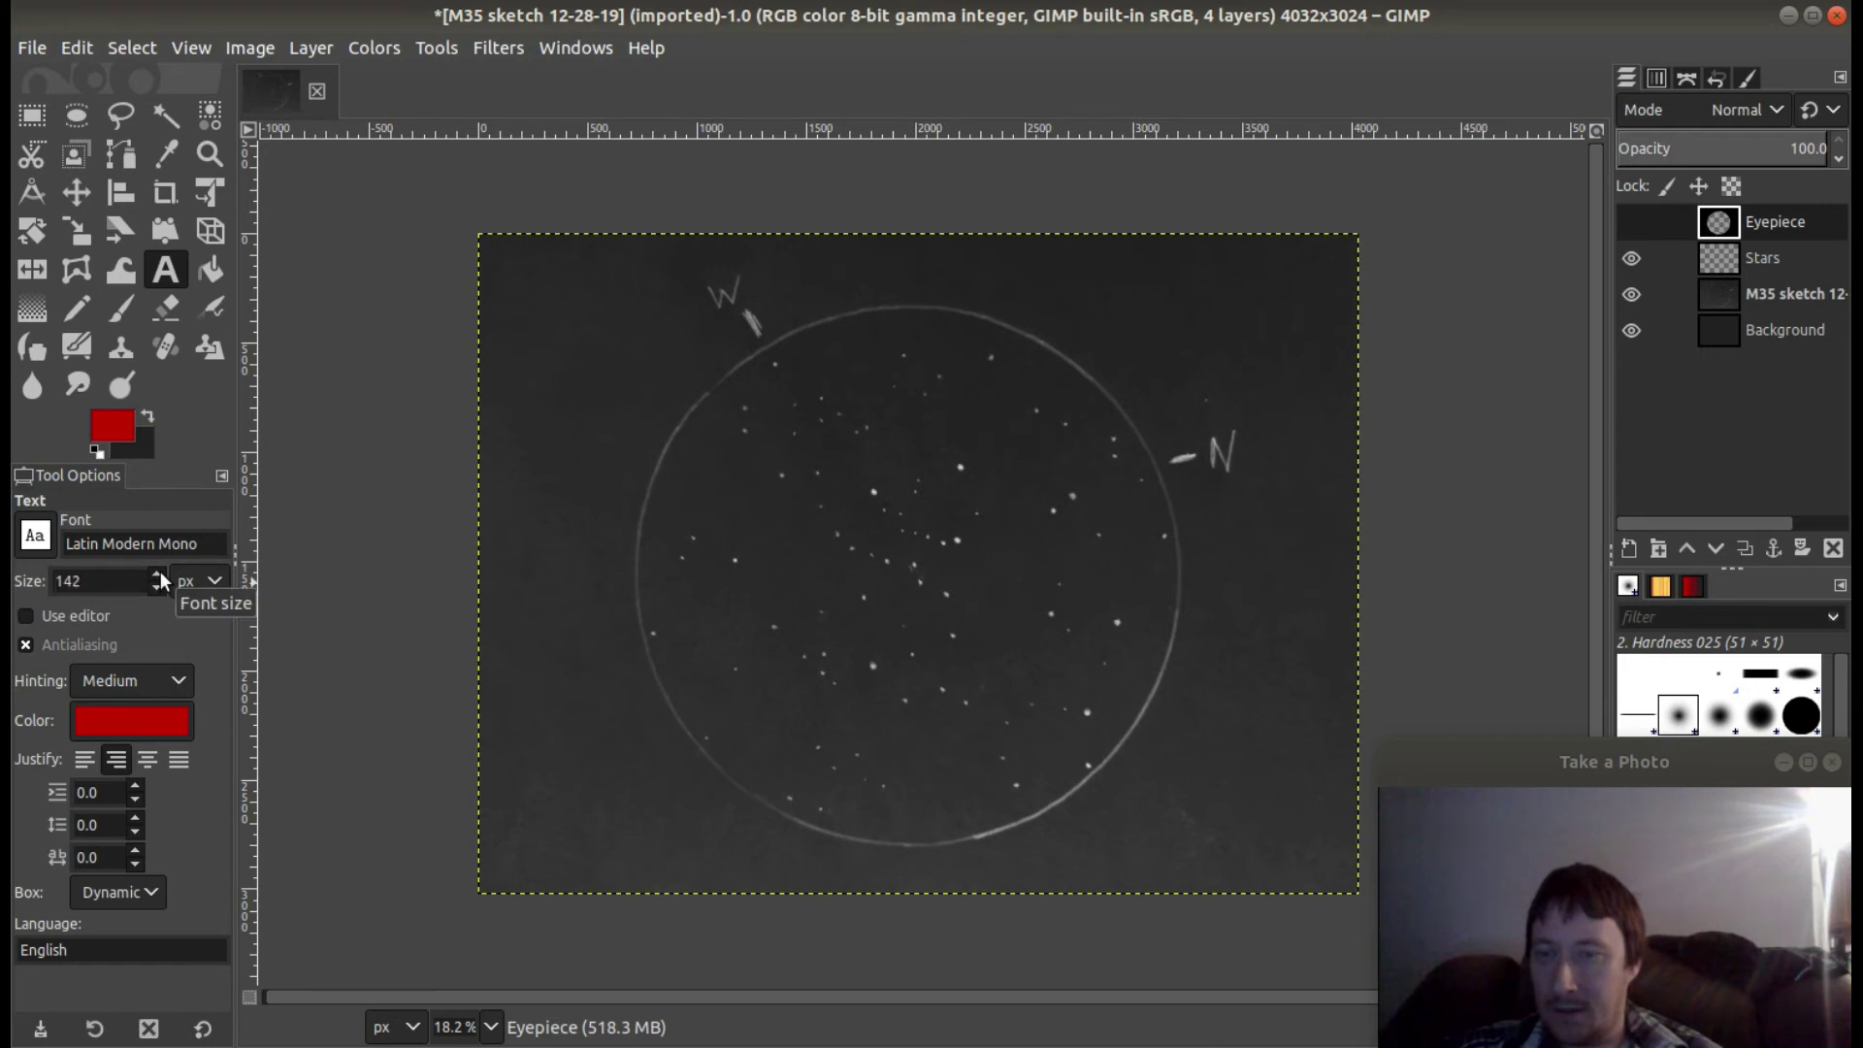
left_click(1208, 458)
type("N")
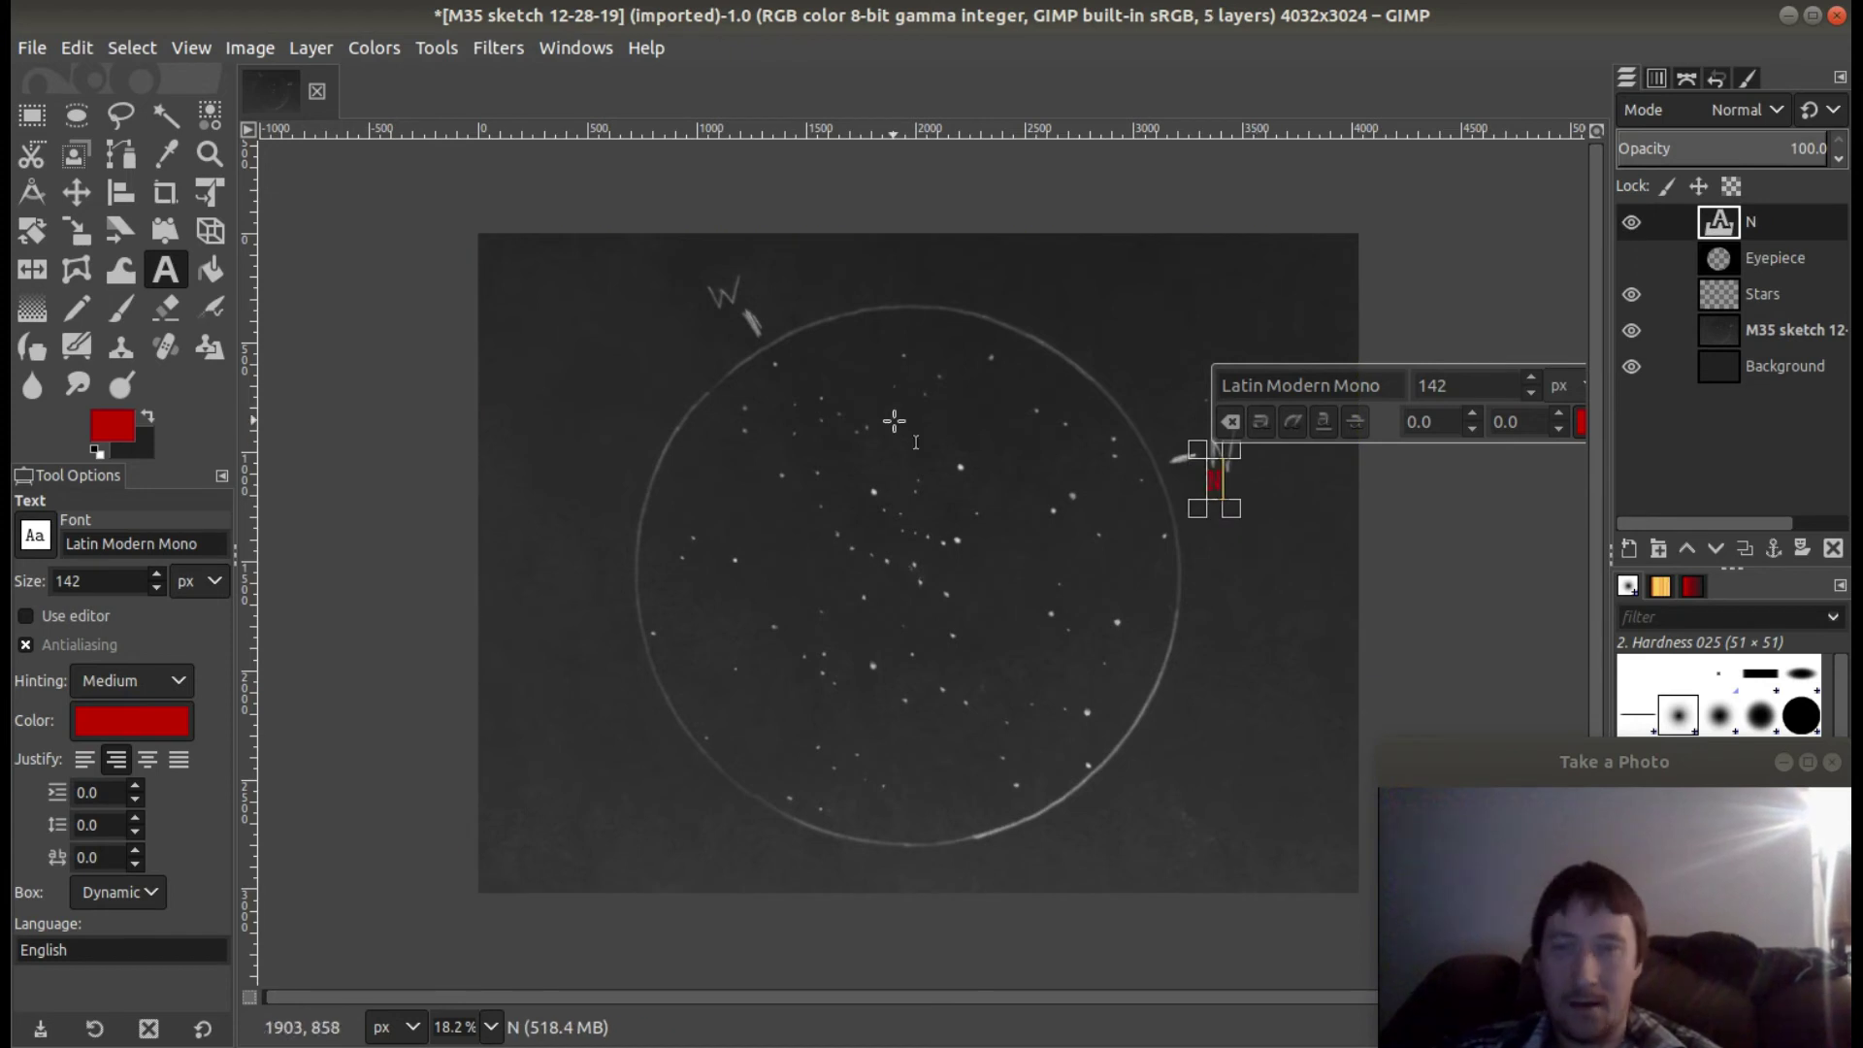
Move the red N label onto the circle's edge at the sketch's north tick mark.
left_click(76, 193)
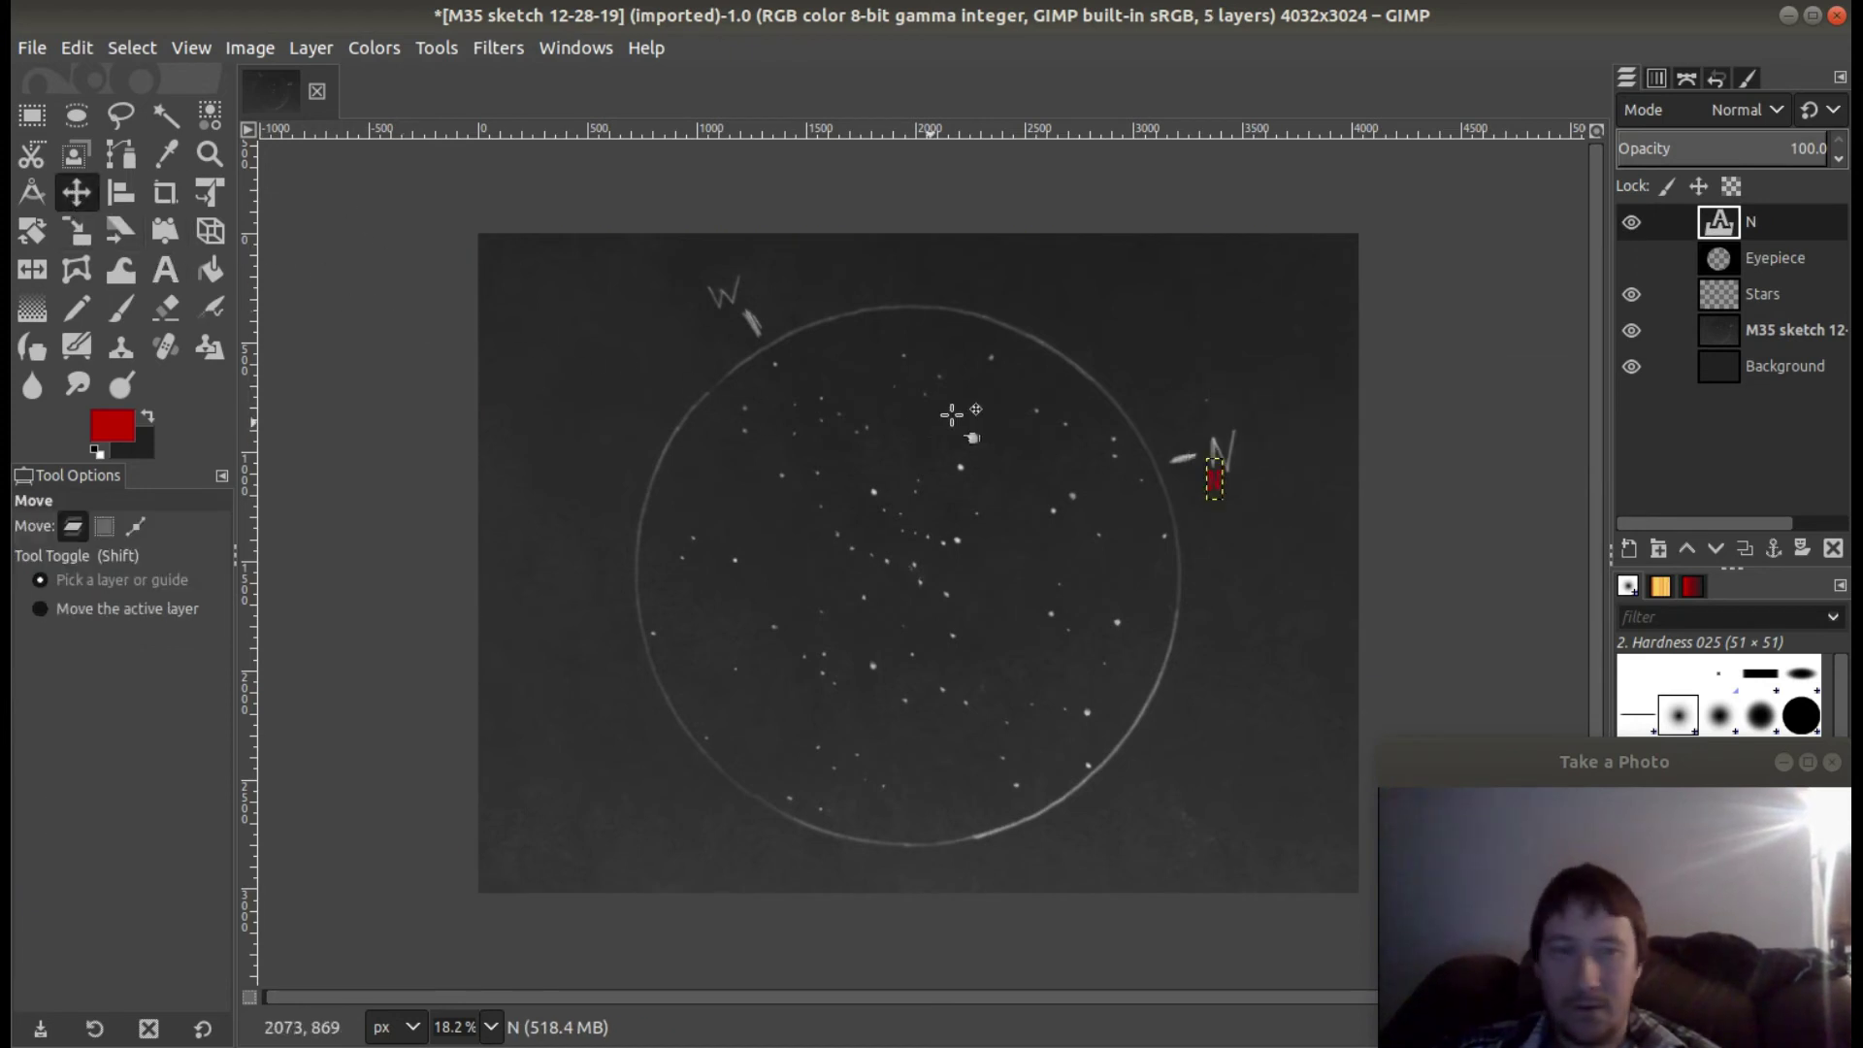
mouse_move(1221, 475)
left_mouse_down()
mouse_move(1210, 464)
mouse_move(1214, 482)
left_mouse_up()
left_click(1214, 485)
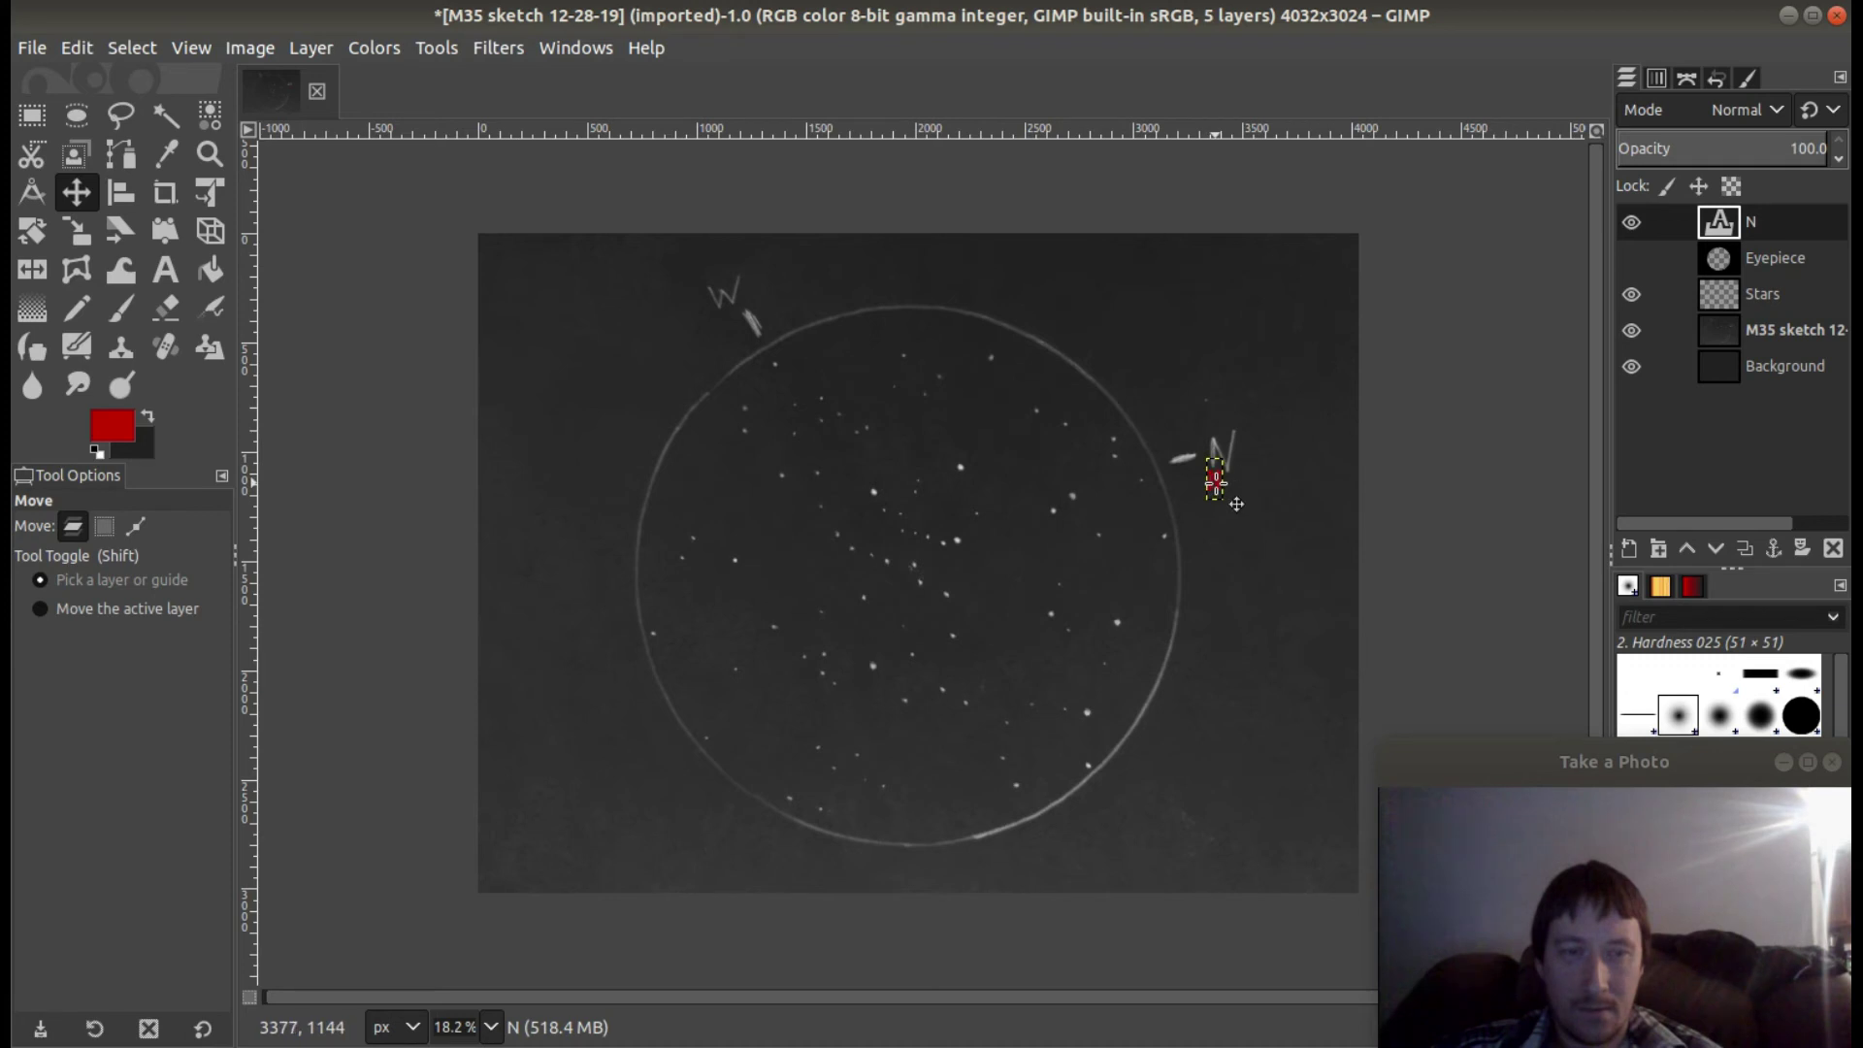
left_click_drag(1236, 503, 1172, 463)
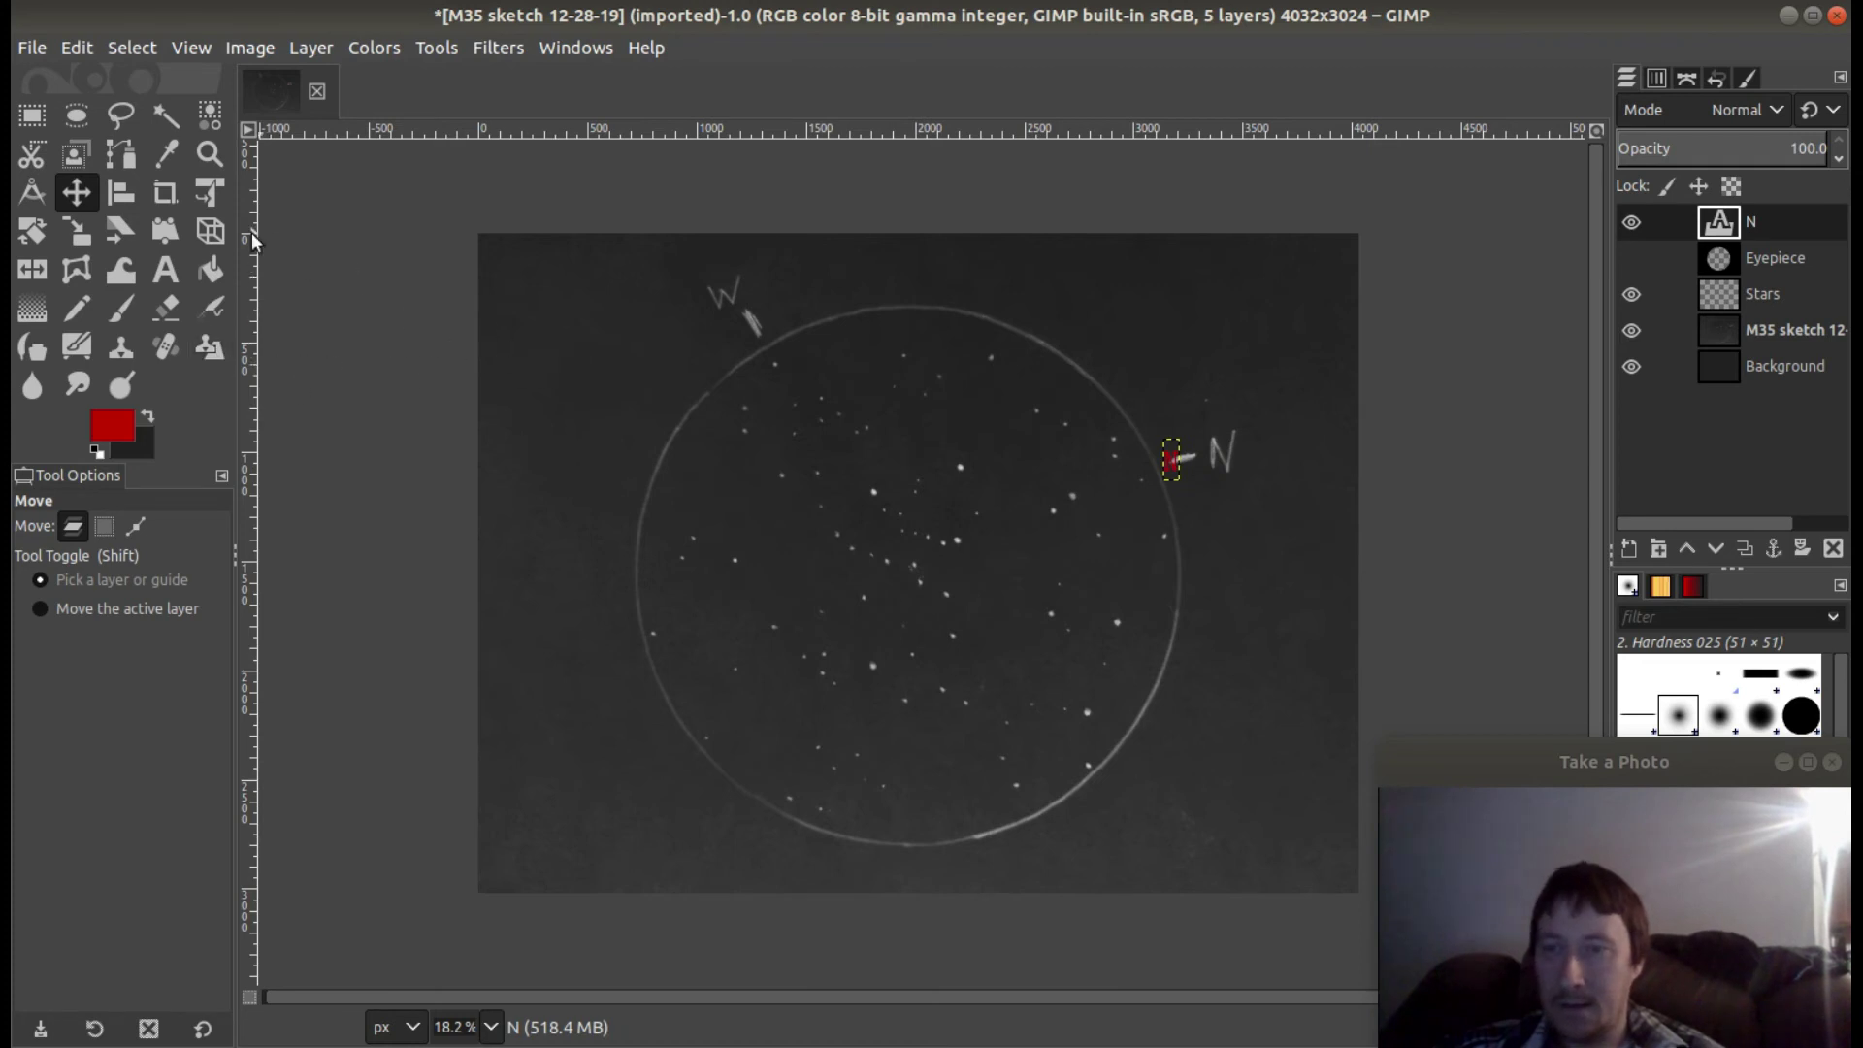
Add a red "W" text at 142 px, move it to the west tick on the circle's edge, and show the Eyepiece layer.
left_click(165, 266)
left_click(685, 326)
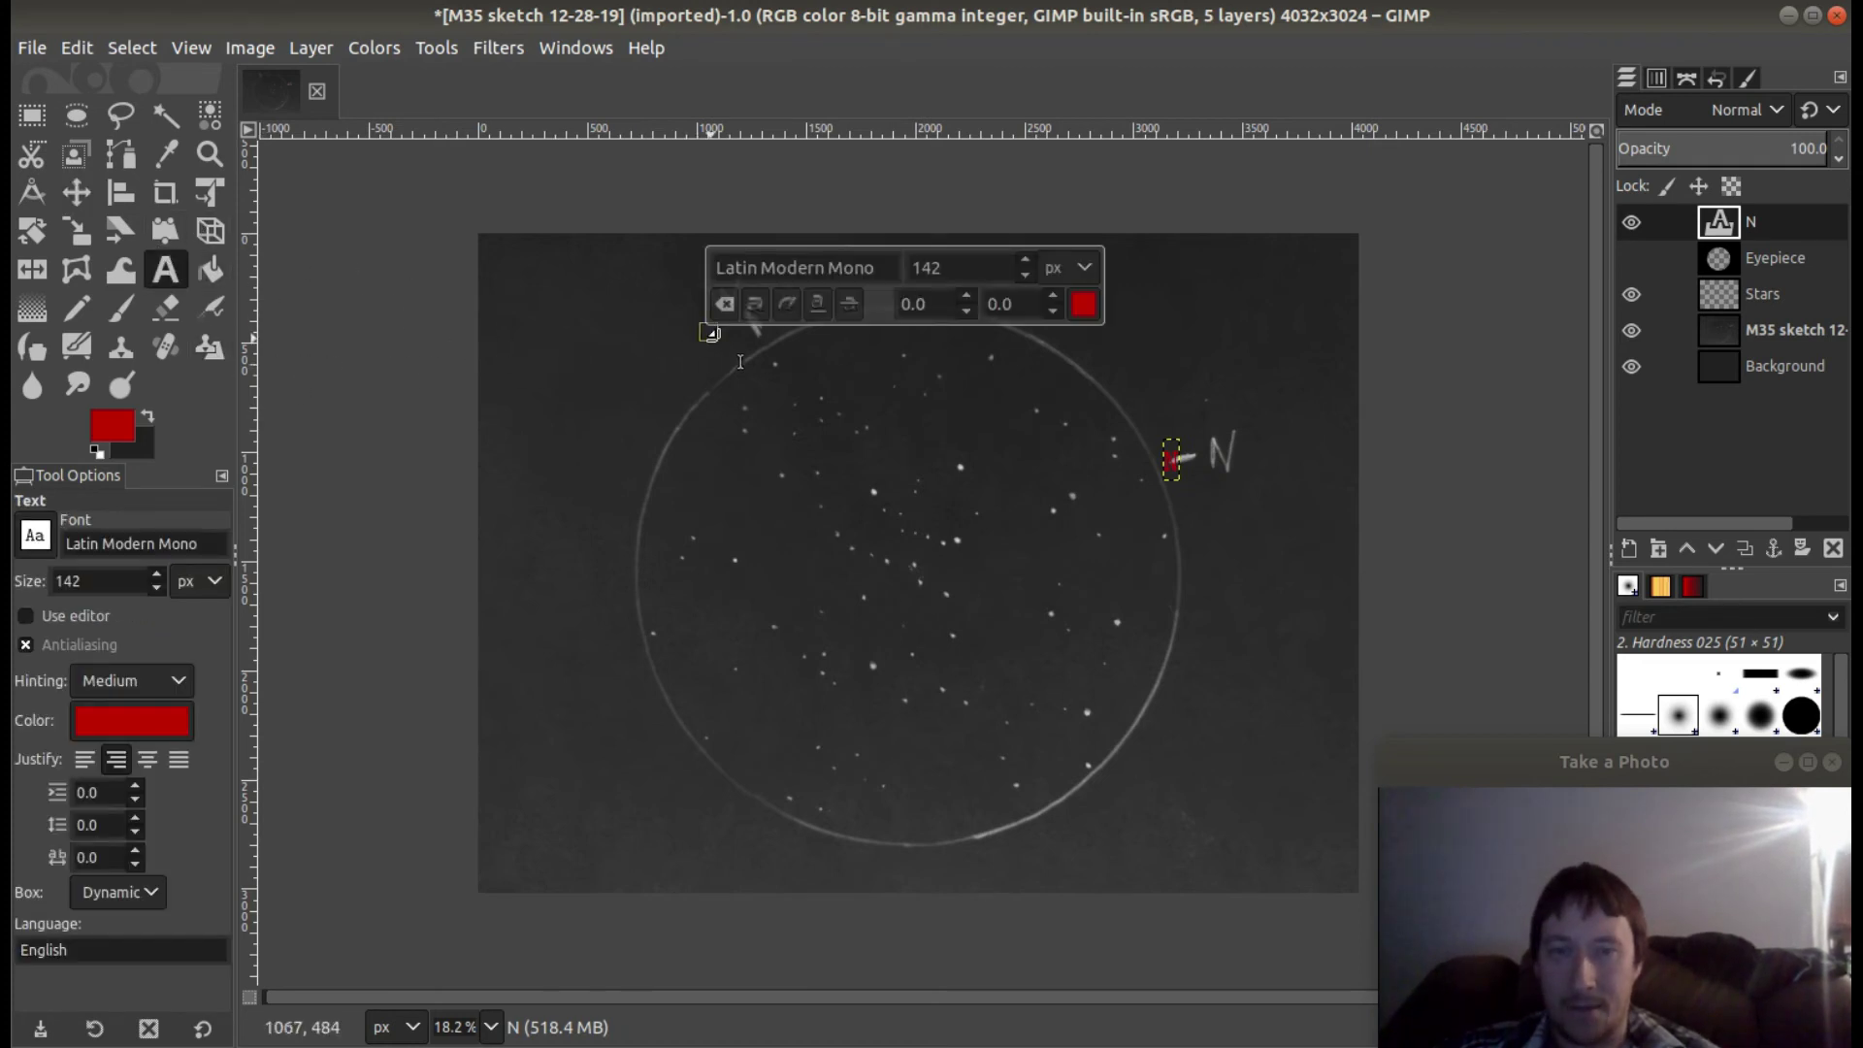
type("W")
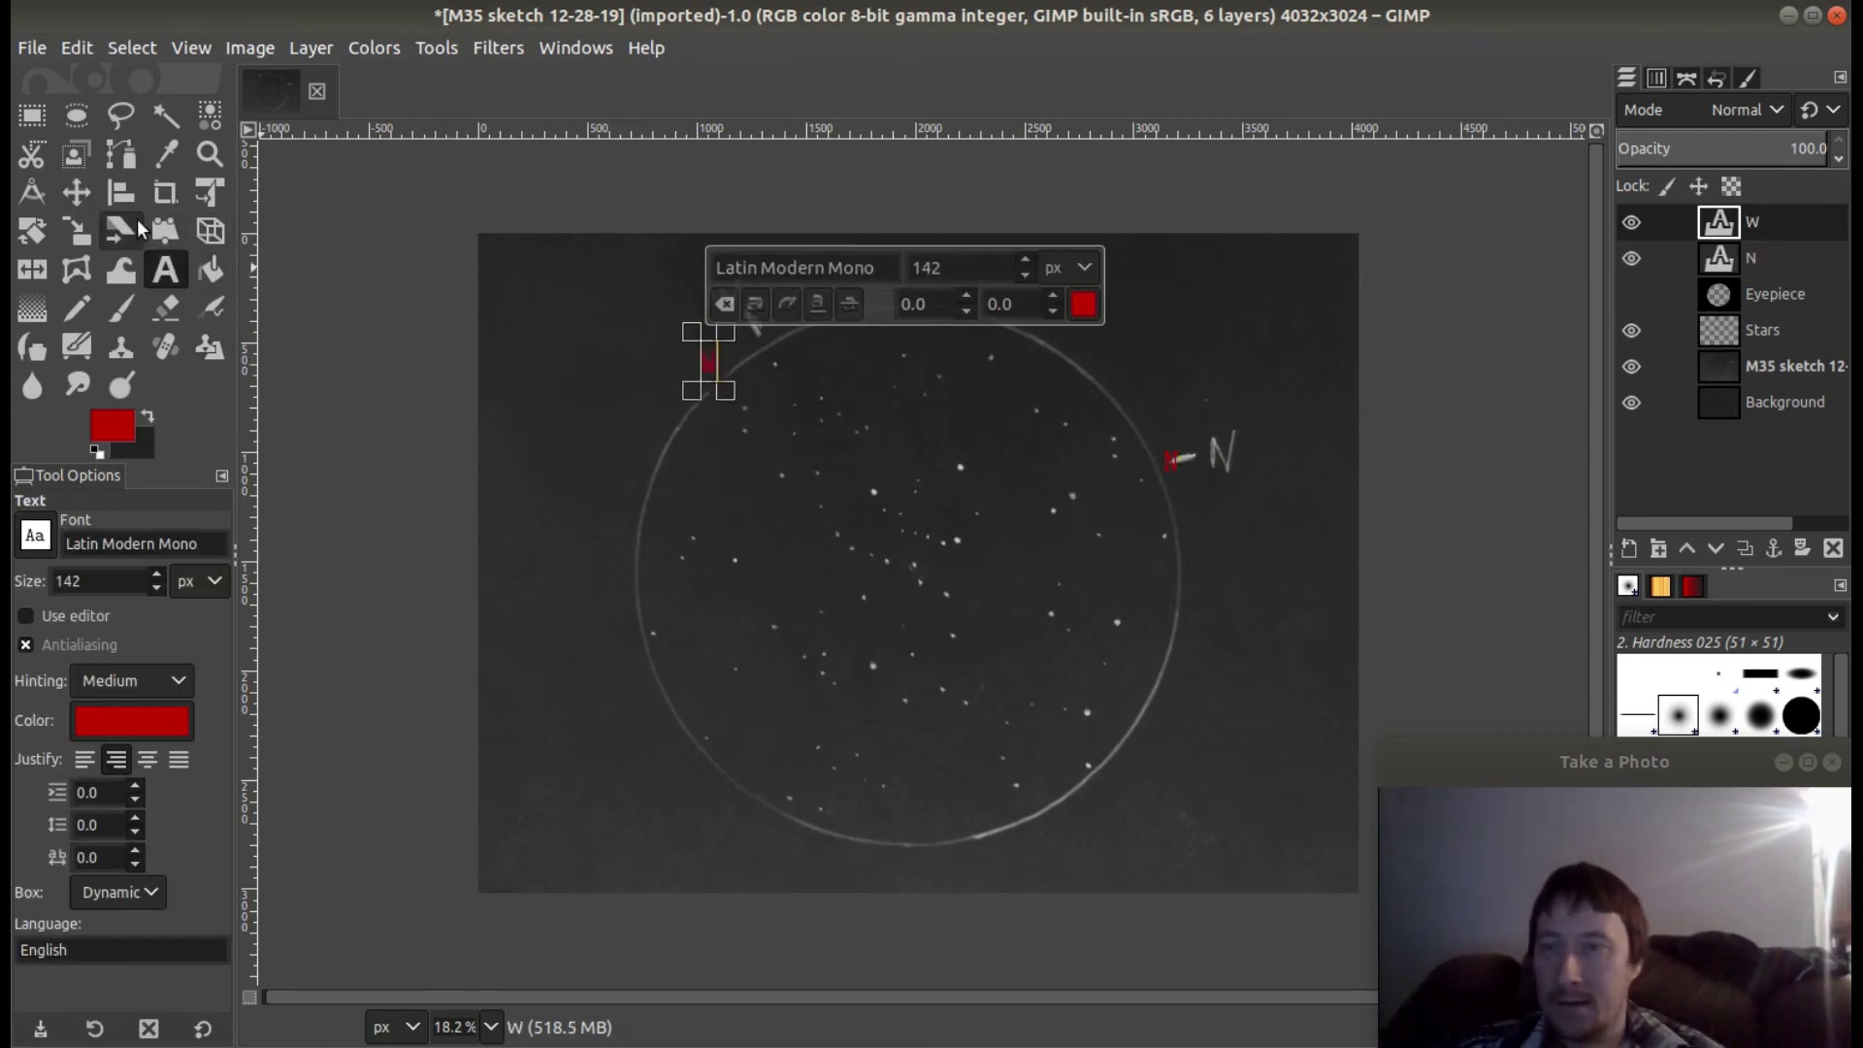
left_click(78, 192)
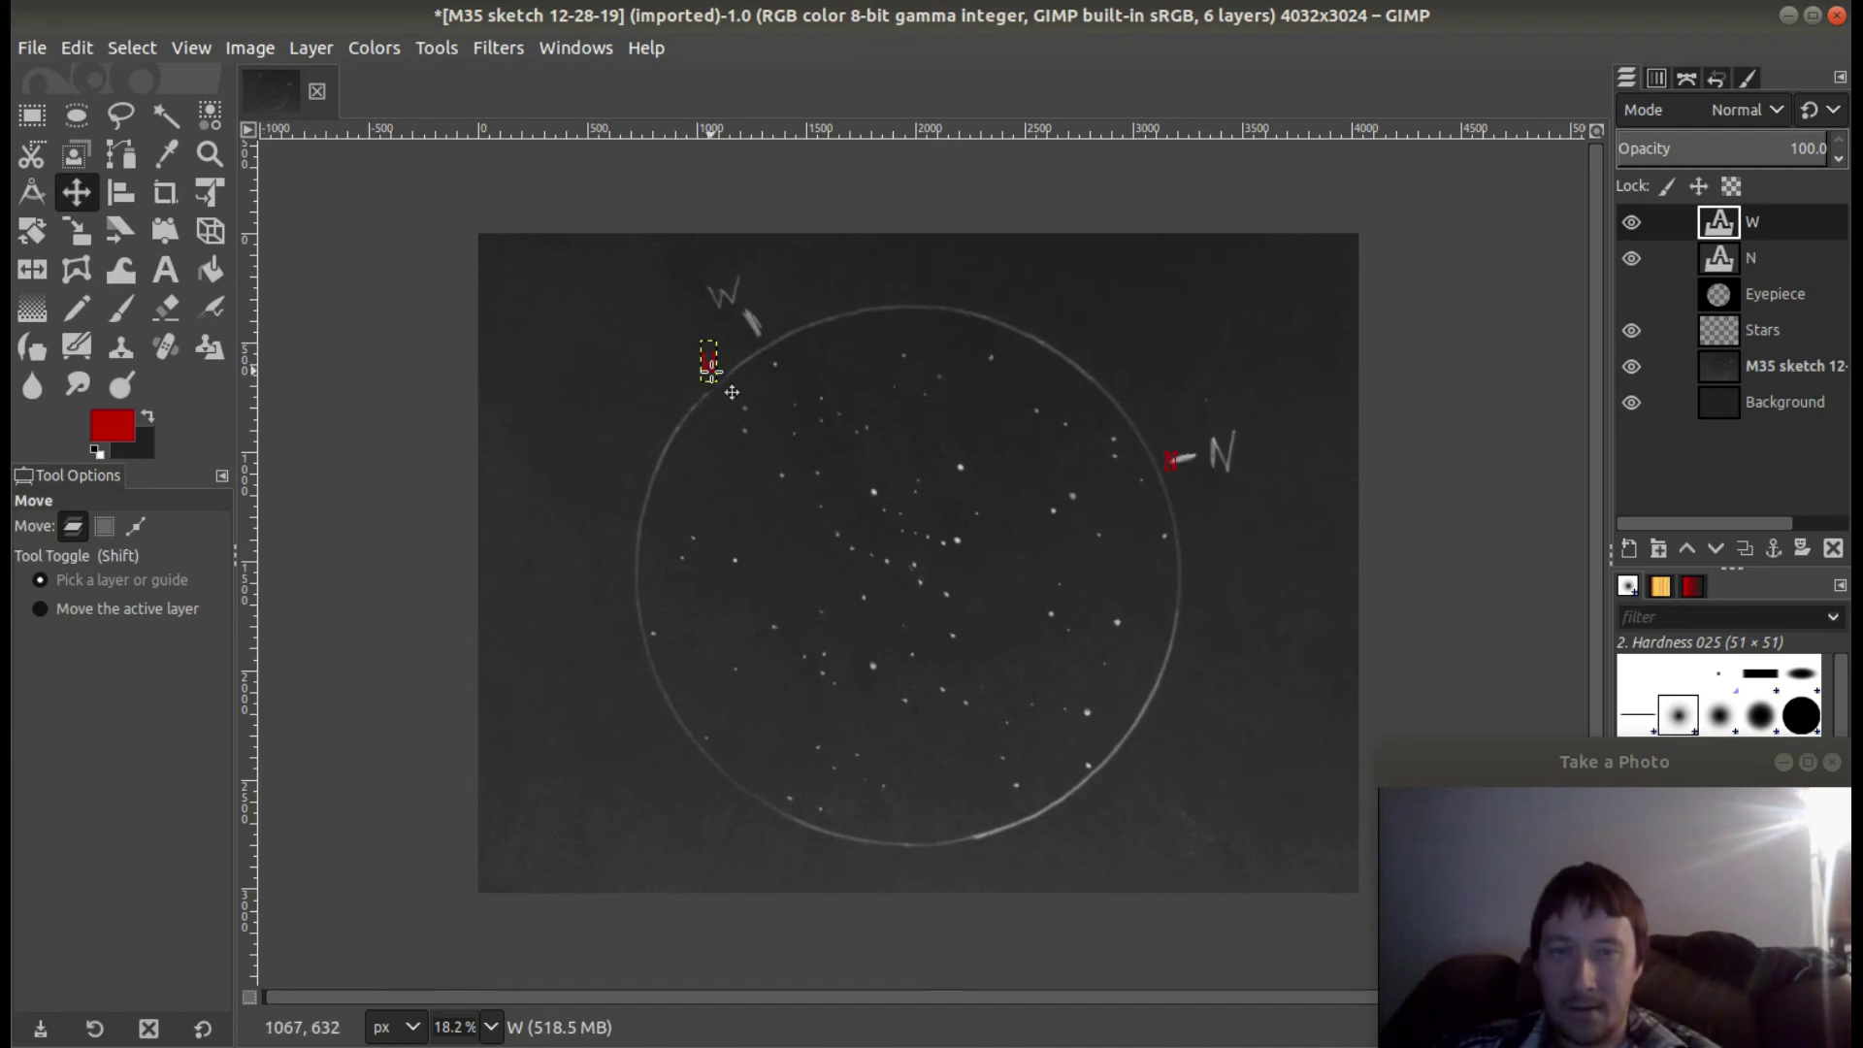
left_click_drag(712, 367, 763, 335)
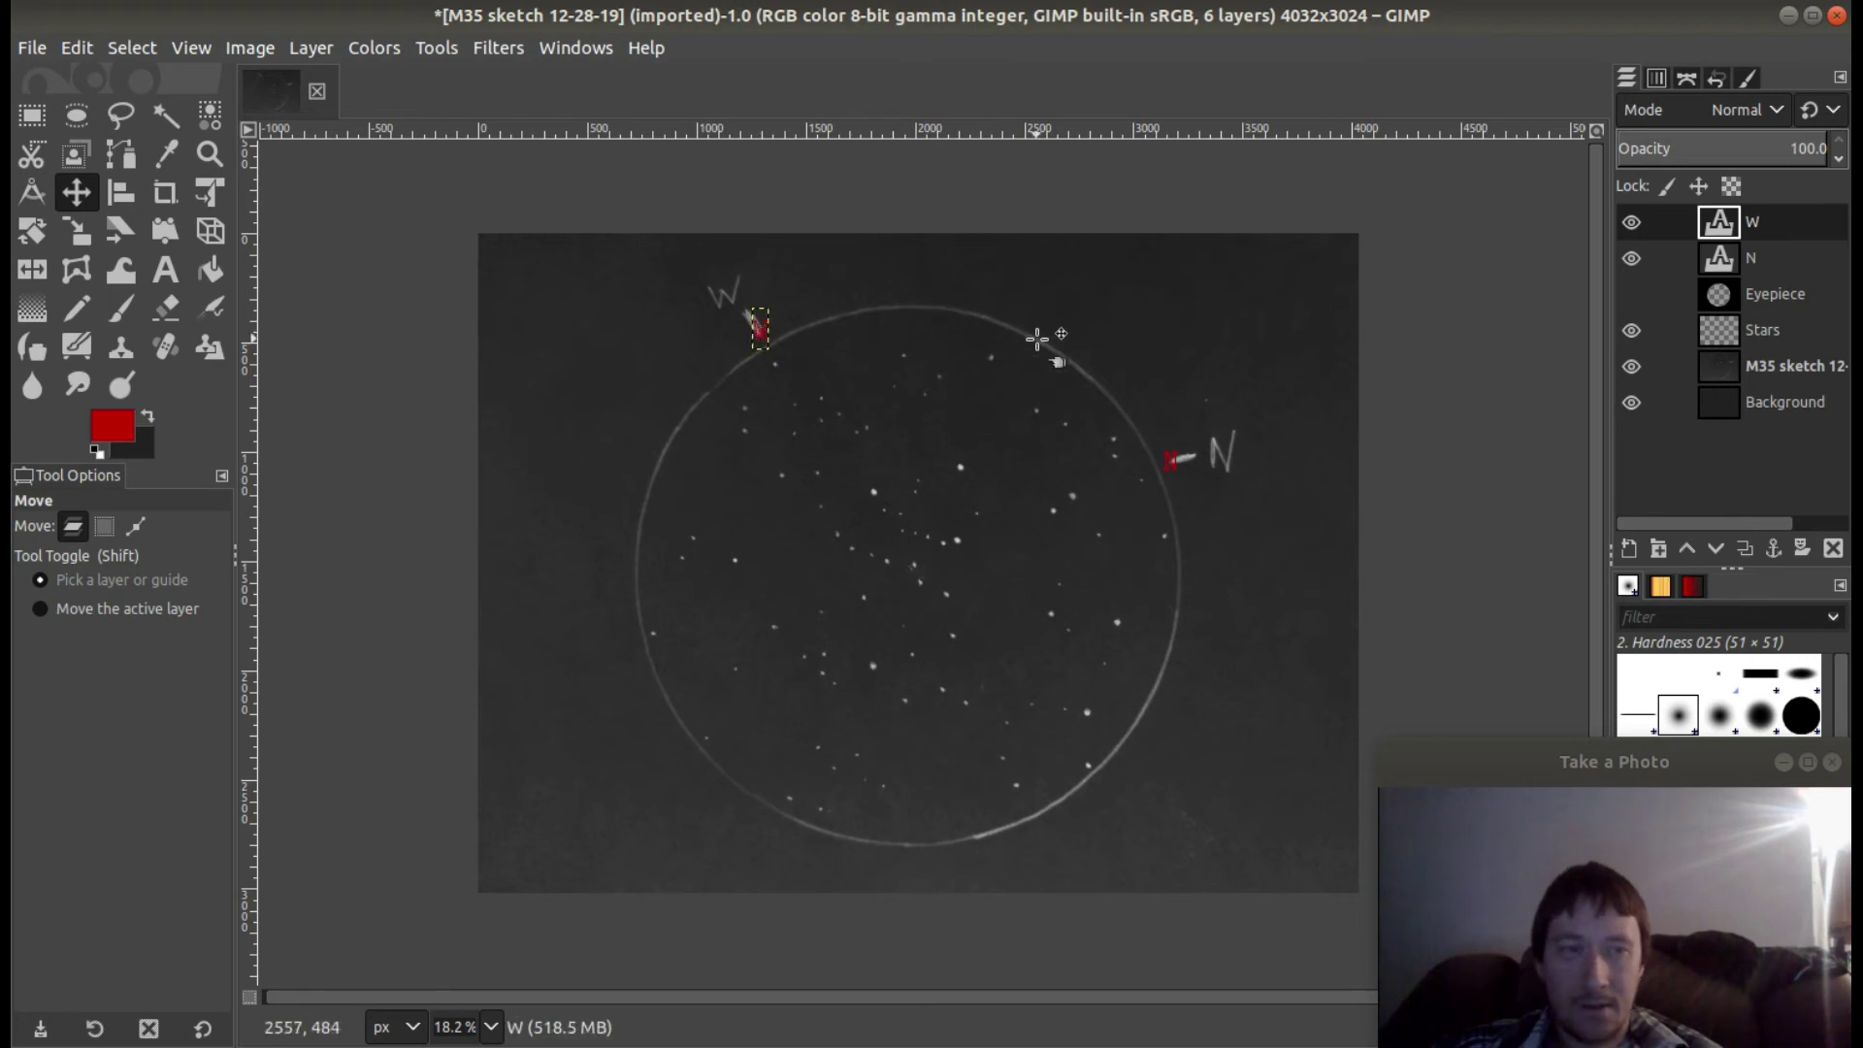
left_click(1631, 294)
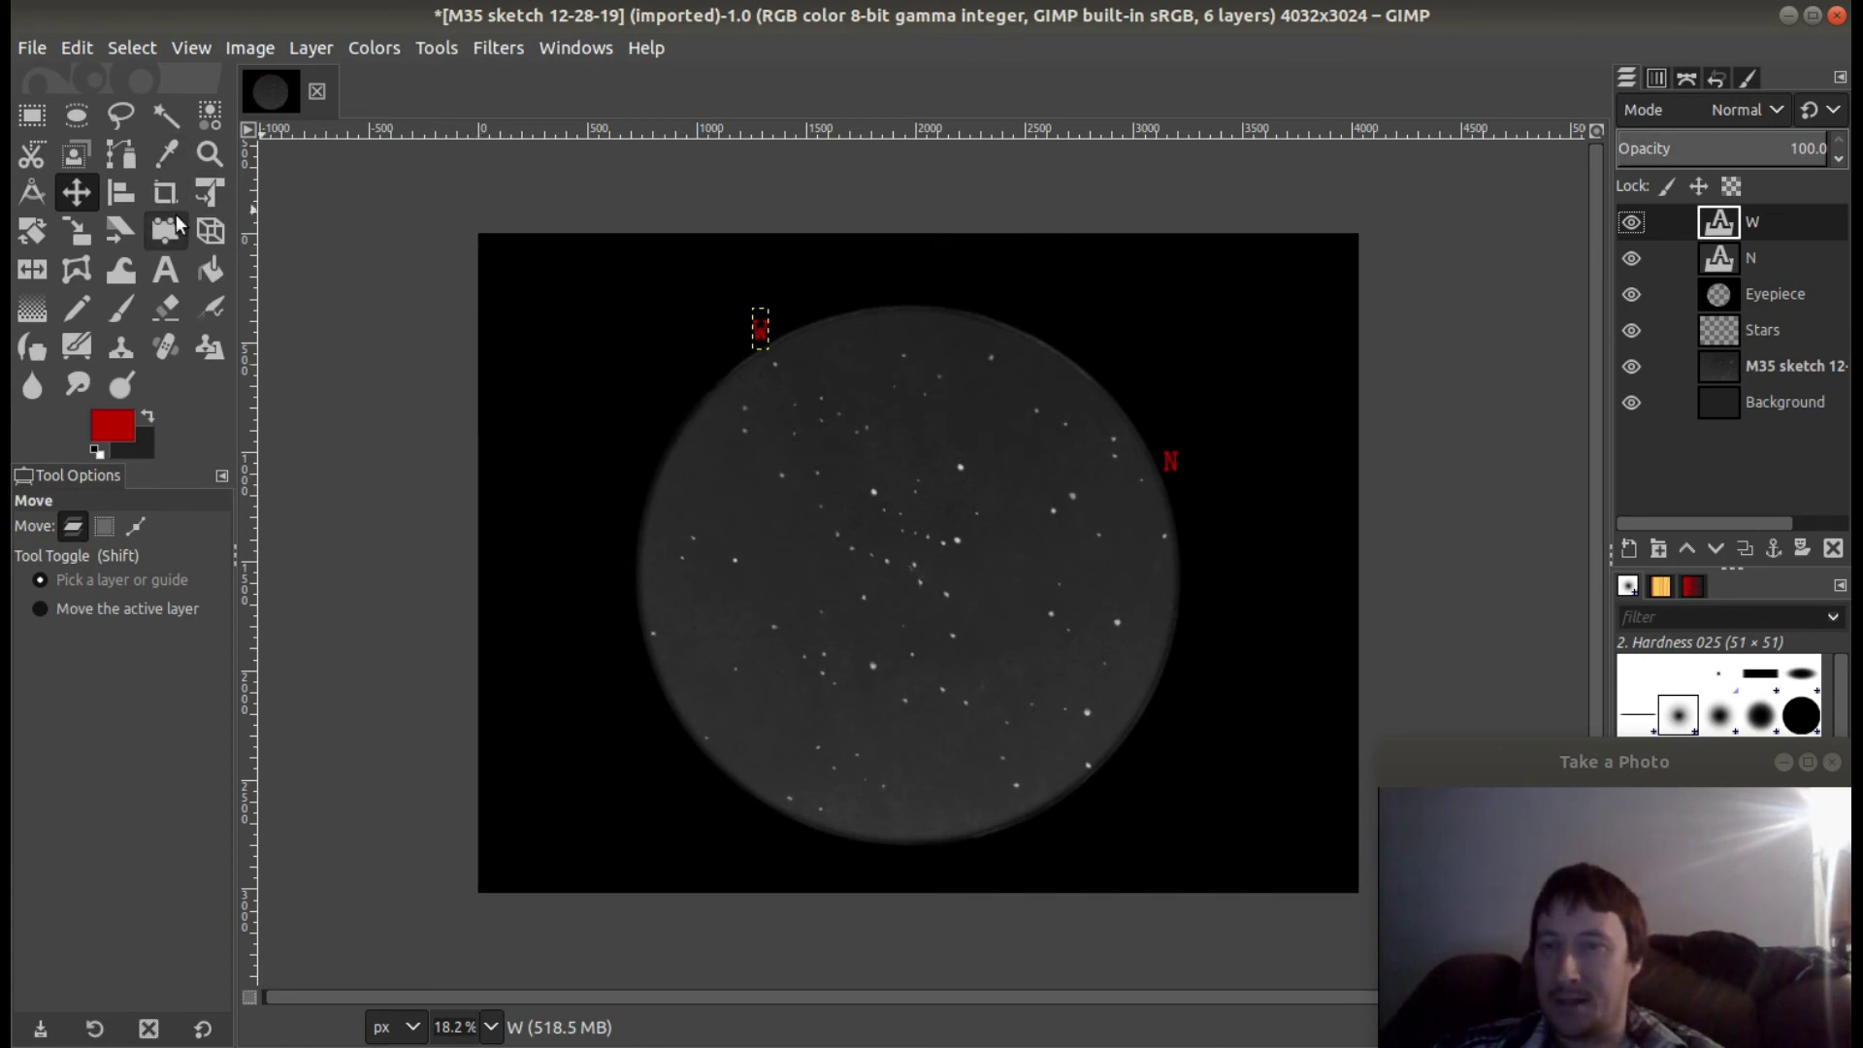
Set the text color to light gray bbbbbb and hide the M35 sketch layer.
left_click(167, 270)
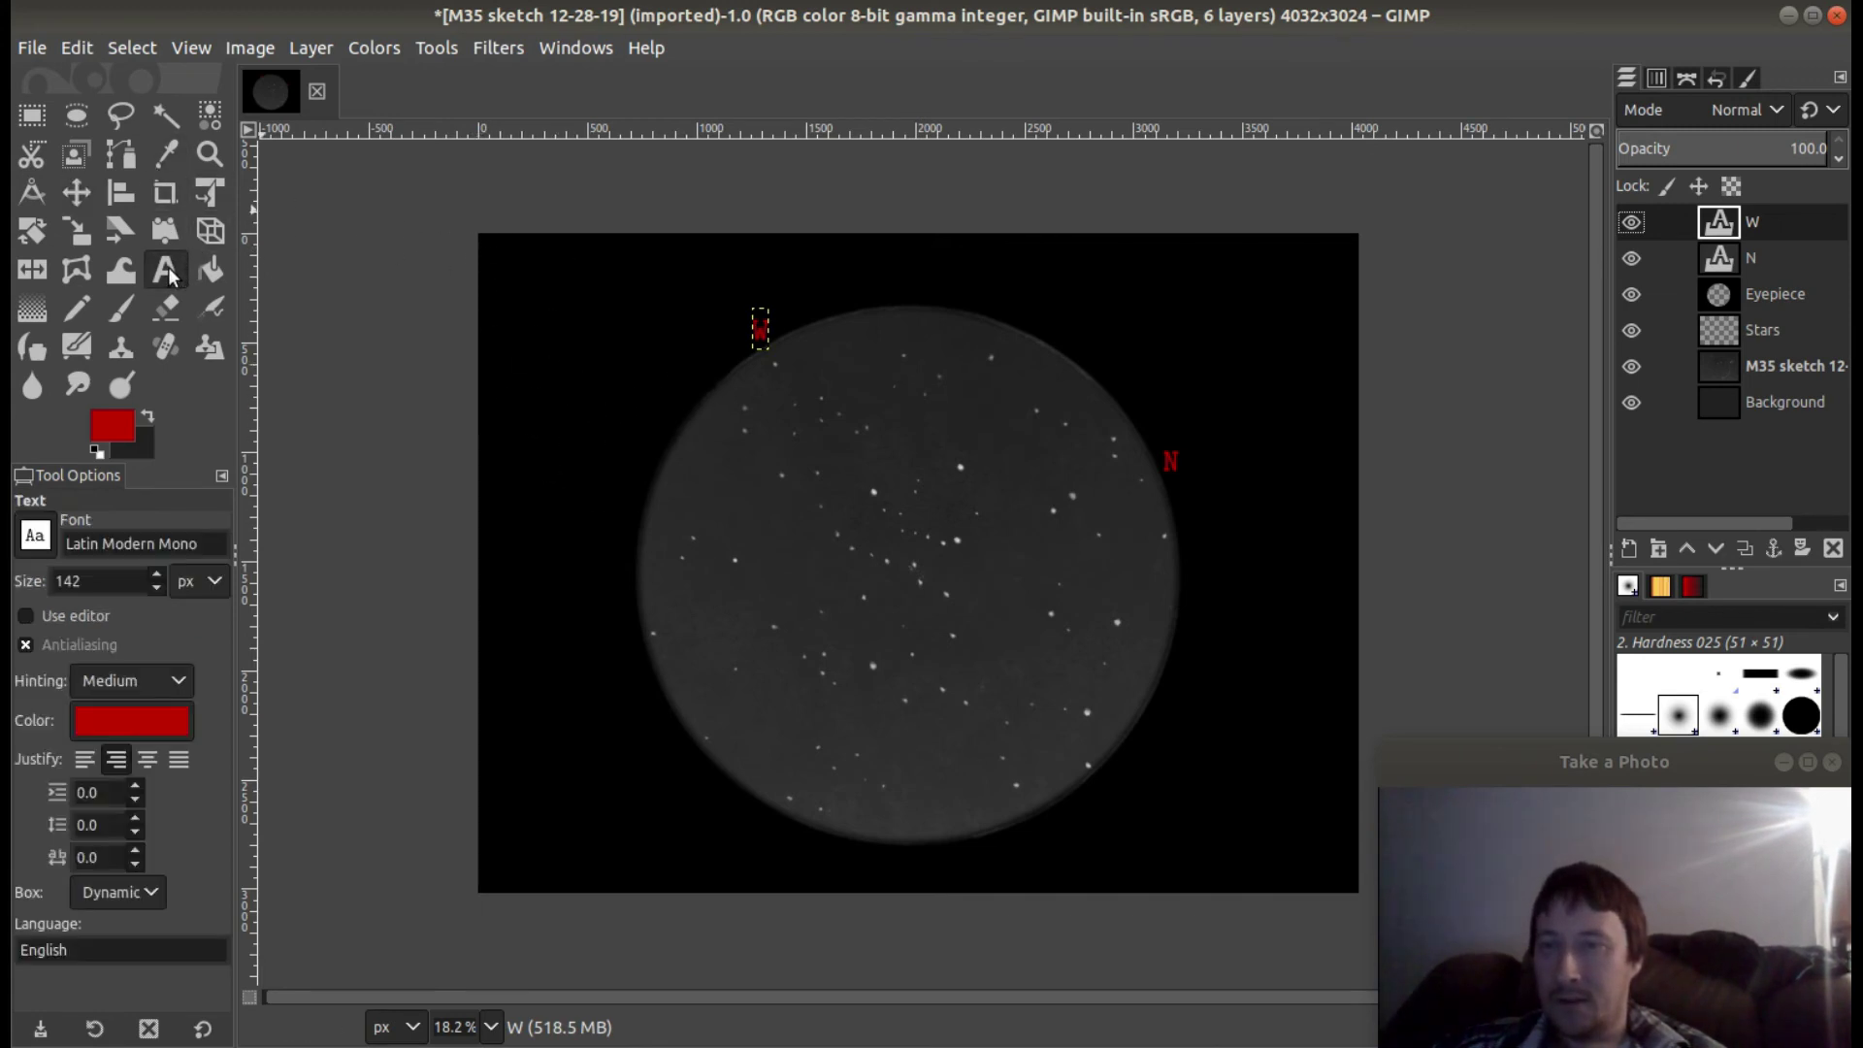
left_click(112, 427)
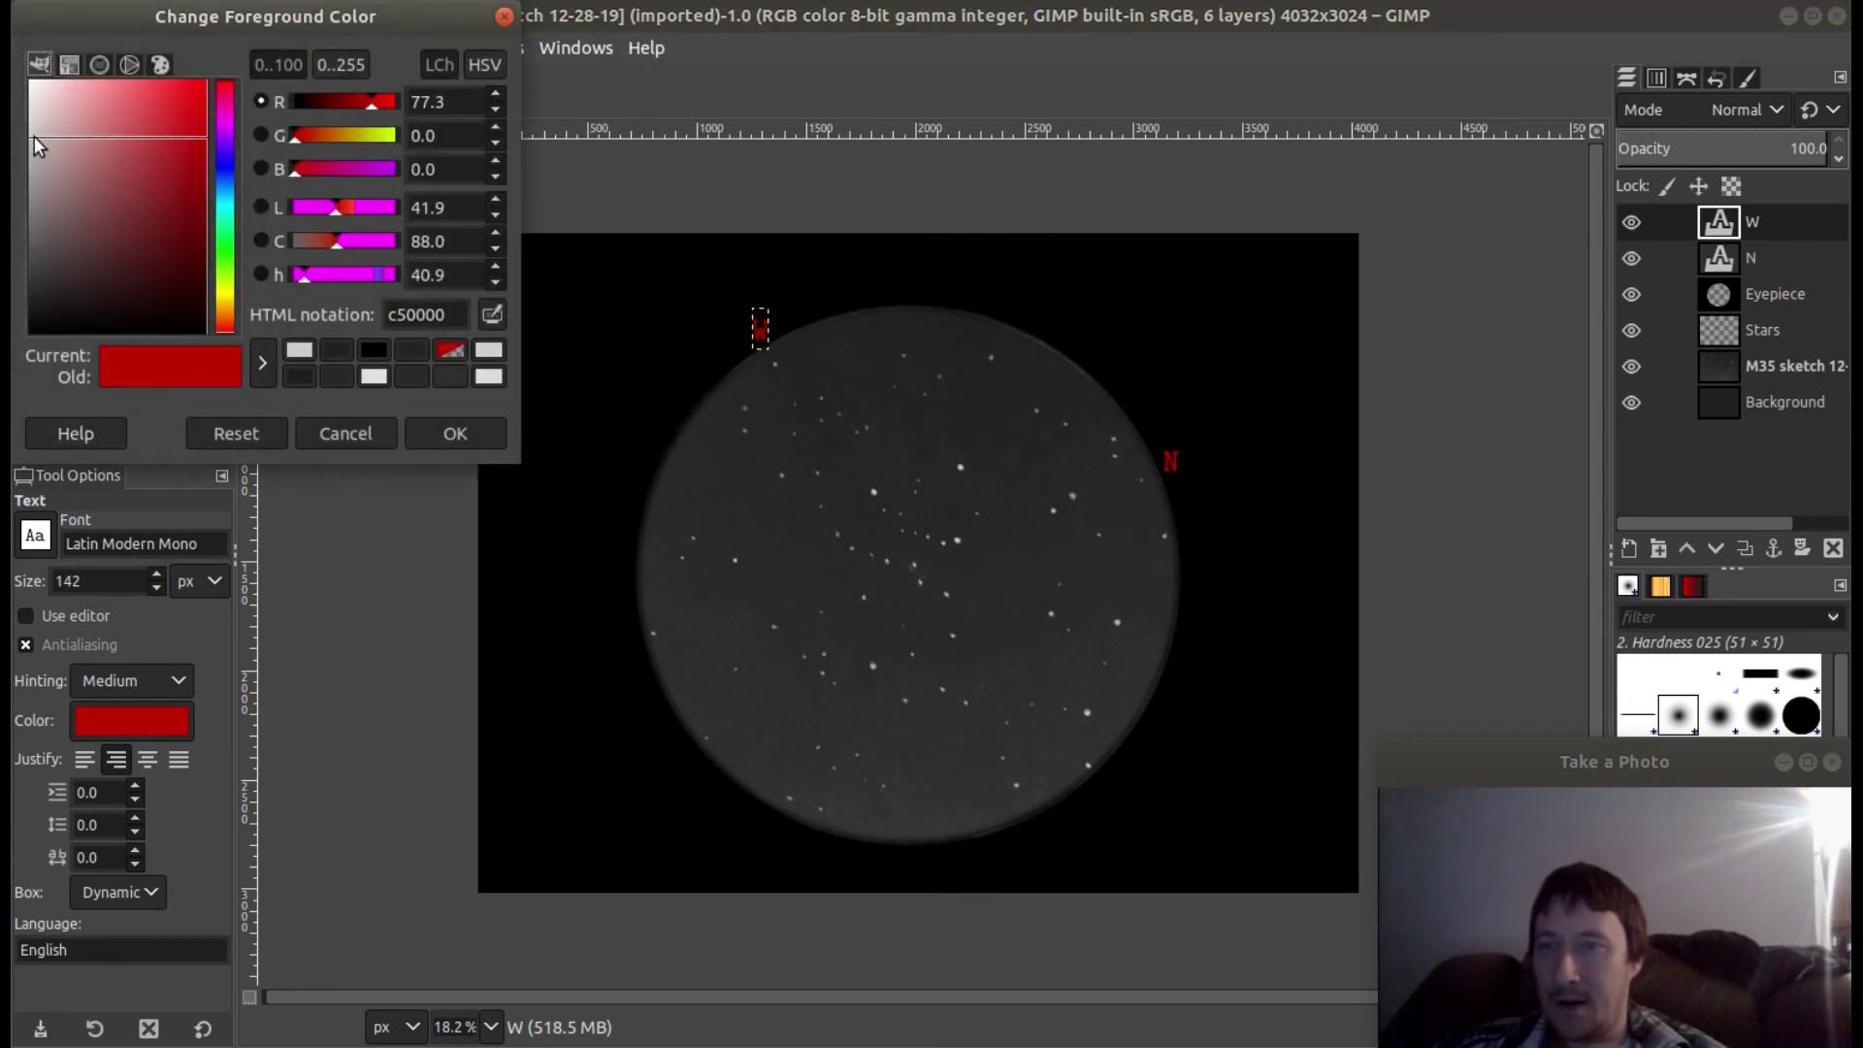
left_click_drag(31, 136, 16, 145)
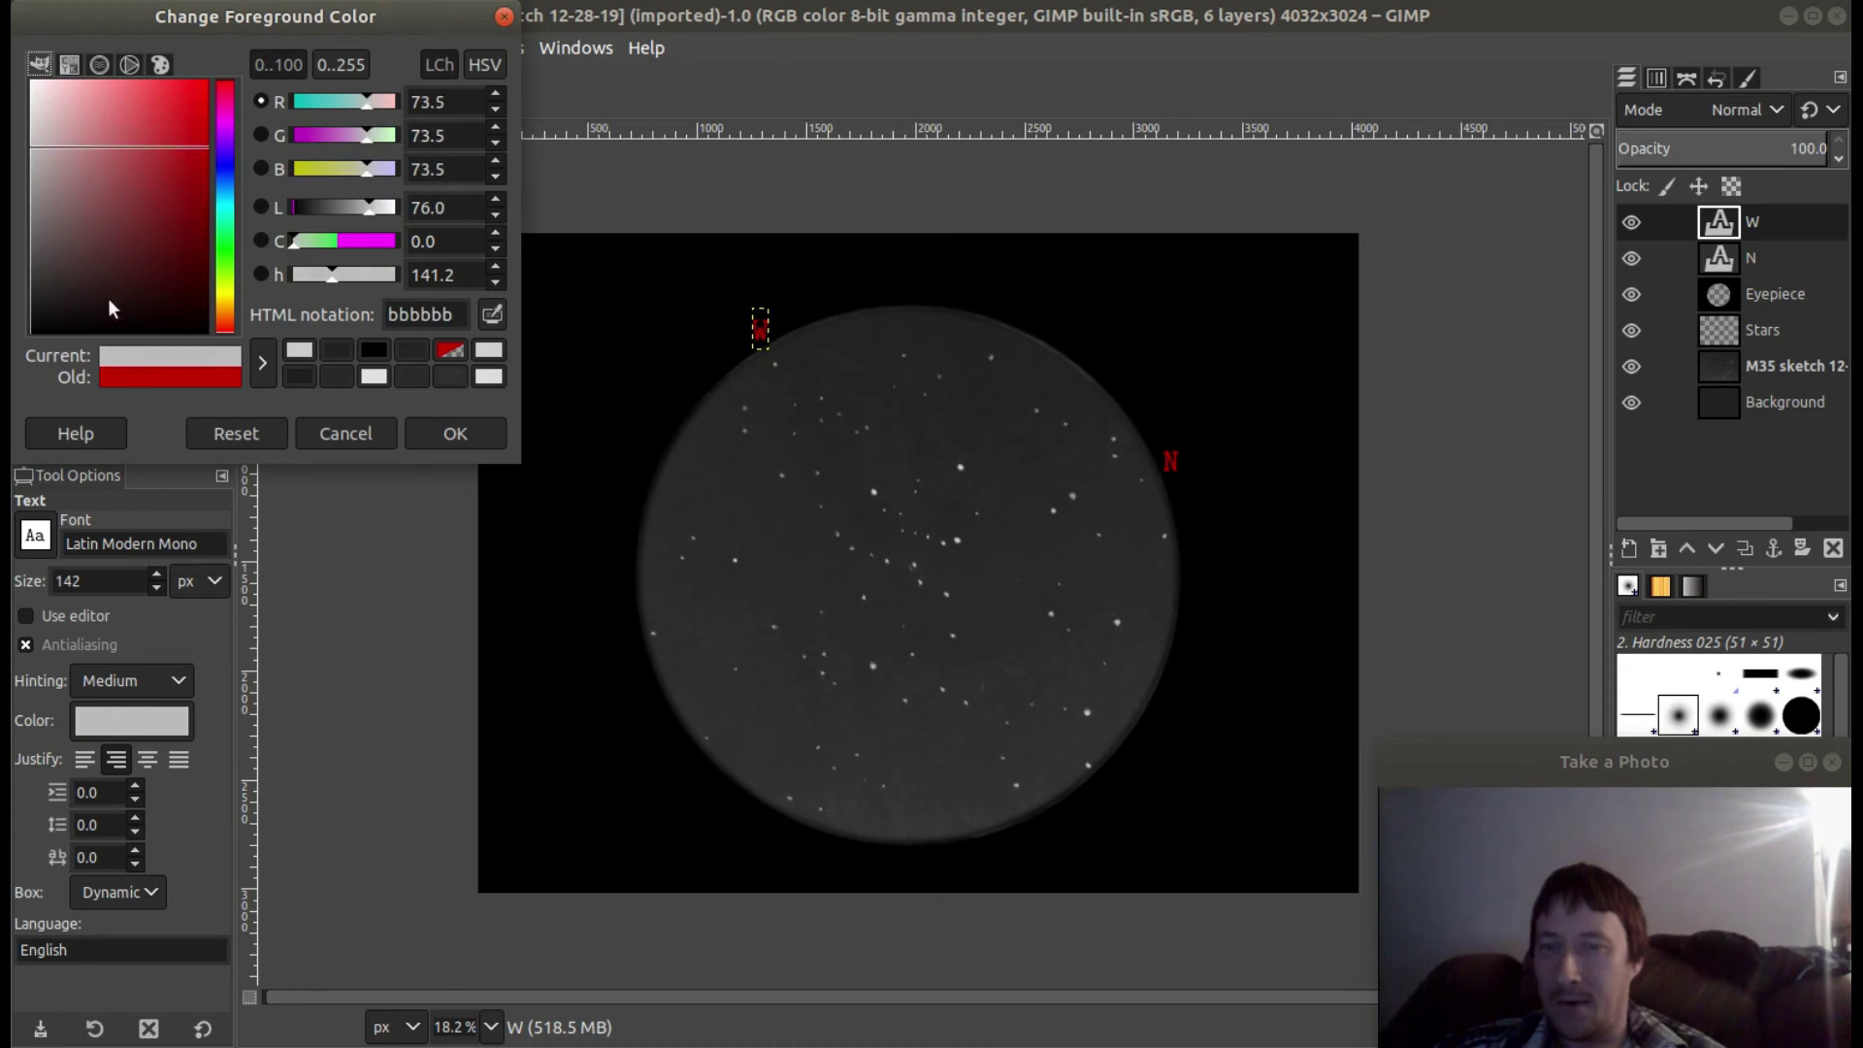
left_click(453, 434)
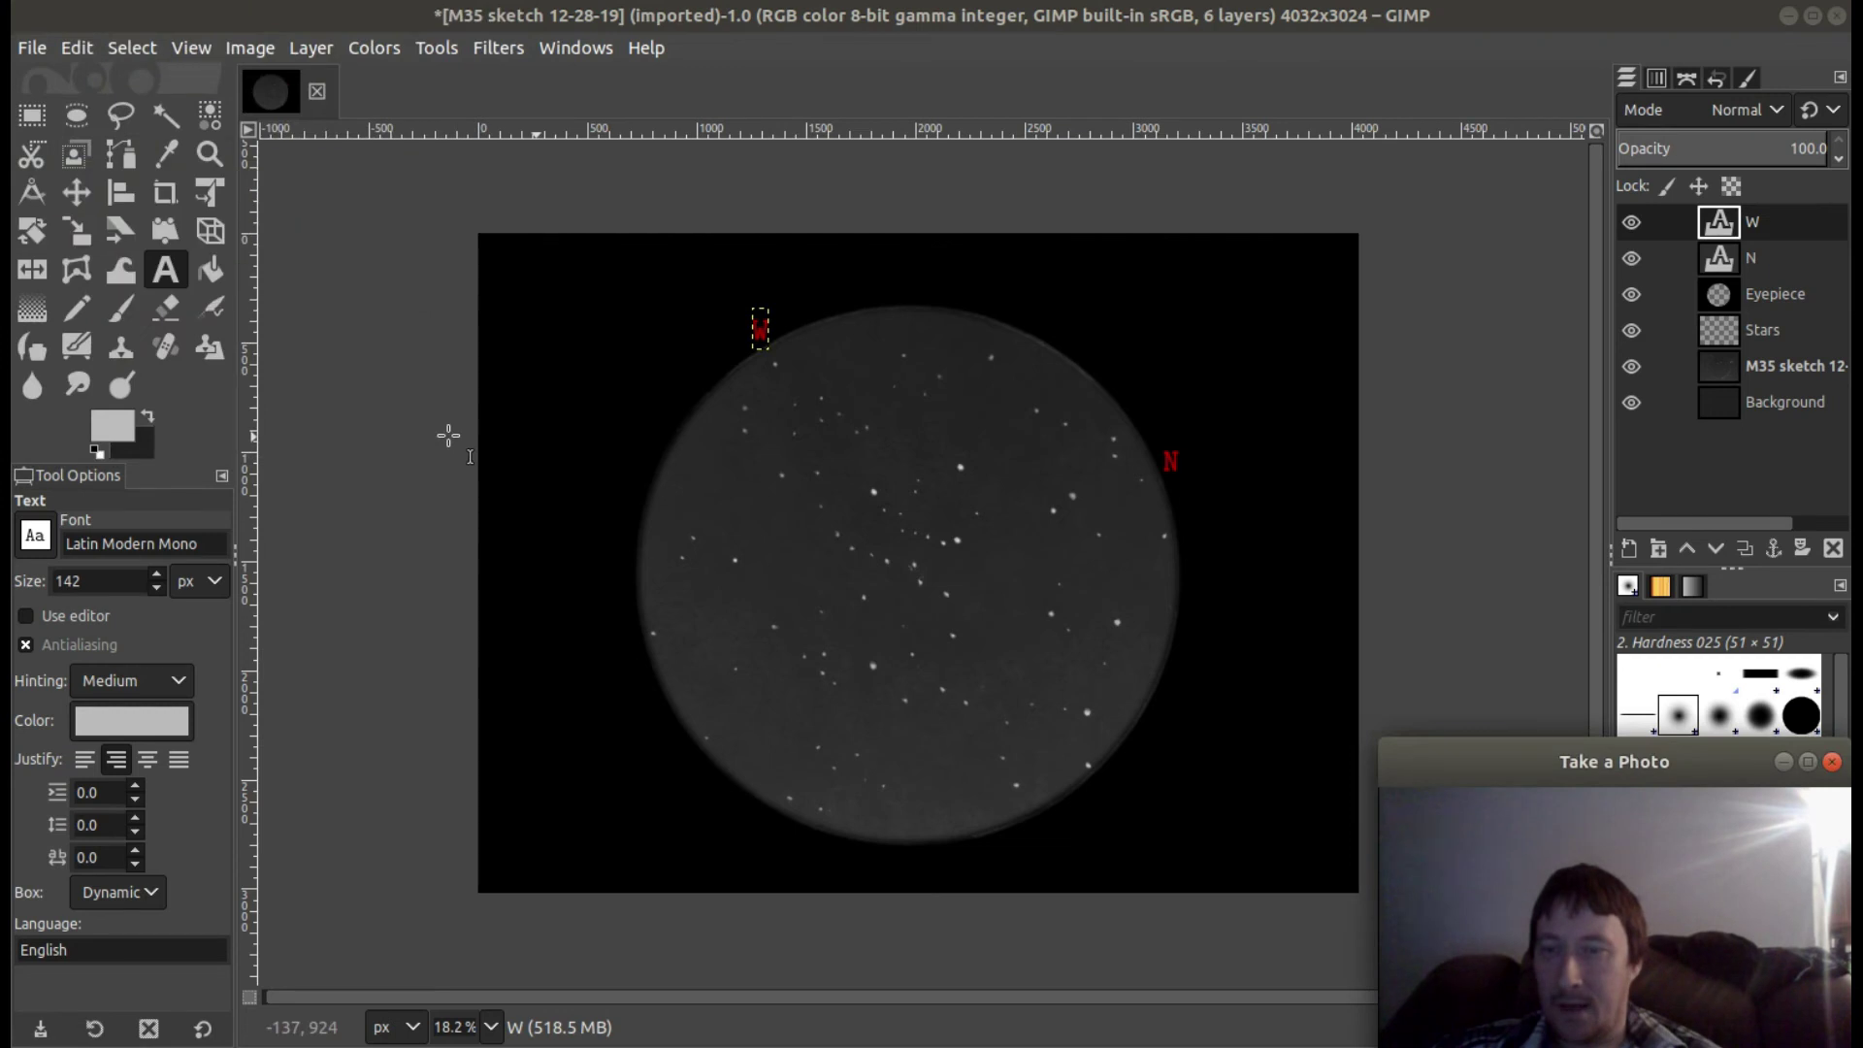
left_click(1631, 366)
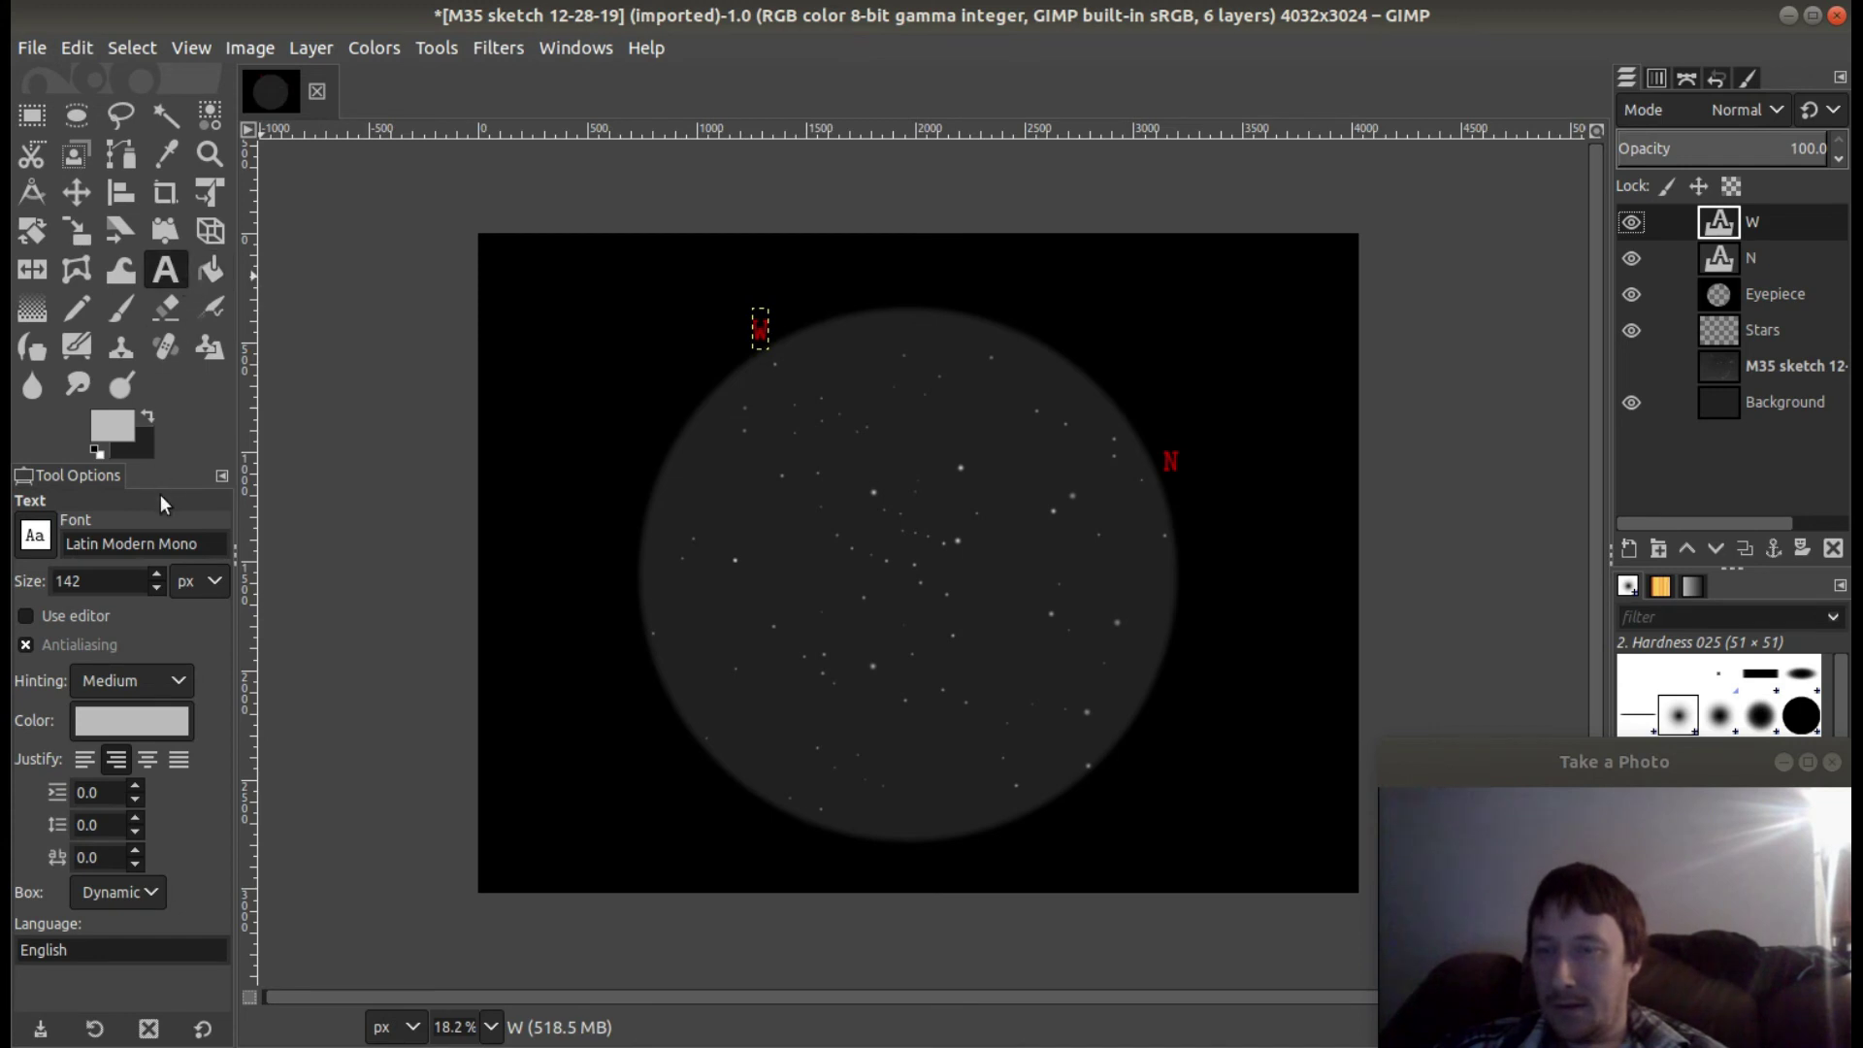
Start a left-justified text at 88 px in Latin Modern Mono near the image's upper-left corner.
scroll(154, 585, "down", 20)
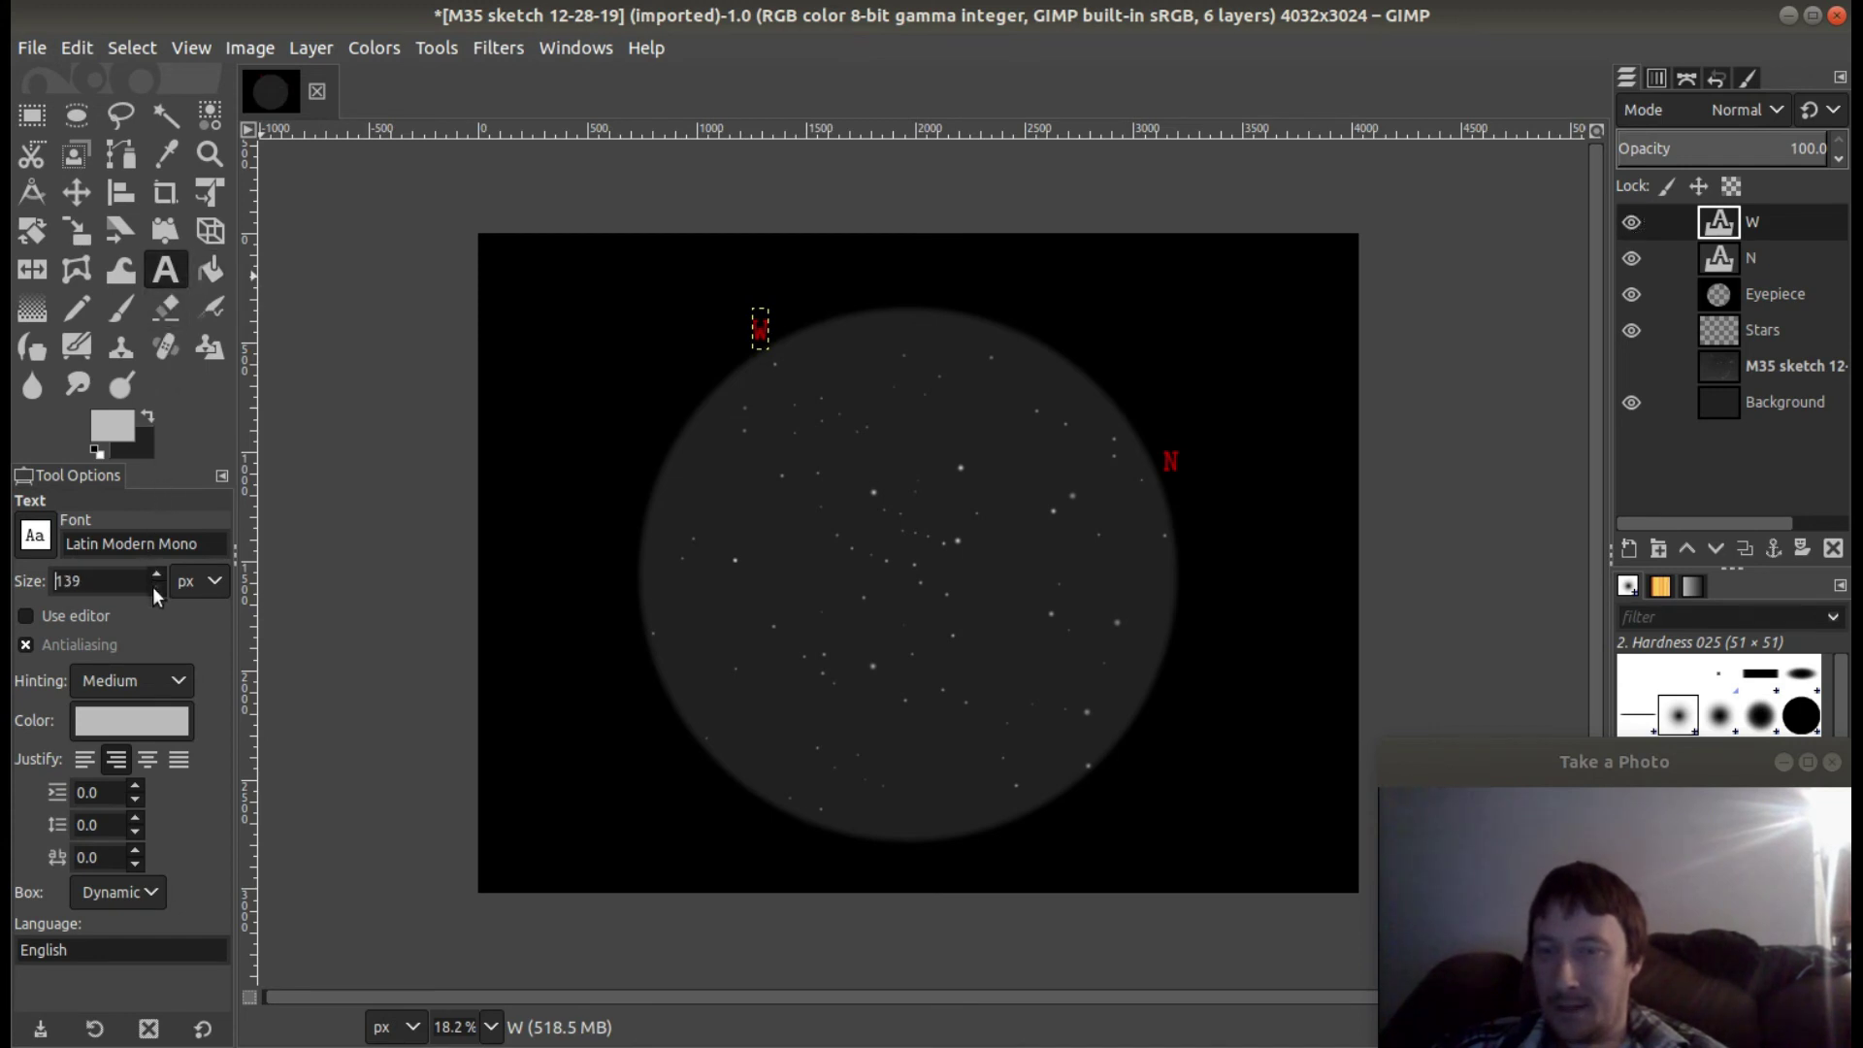
scroll(153, 585, "down", 19)
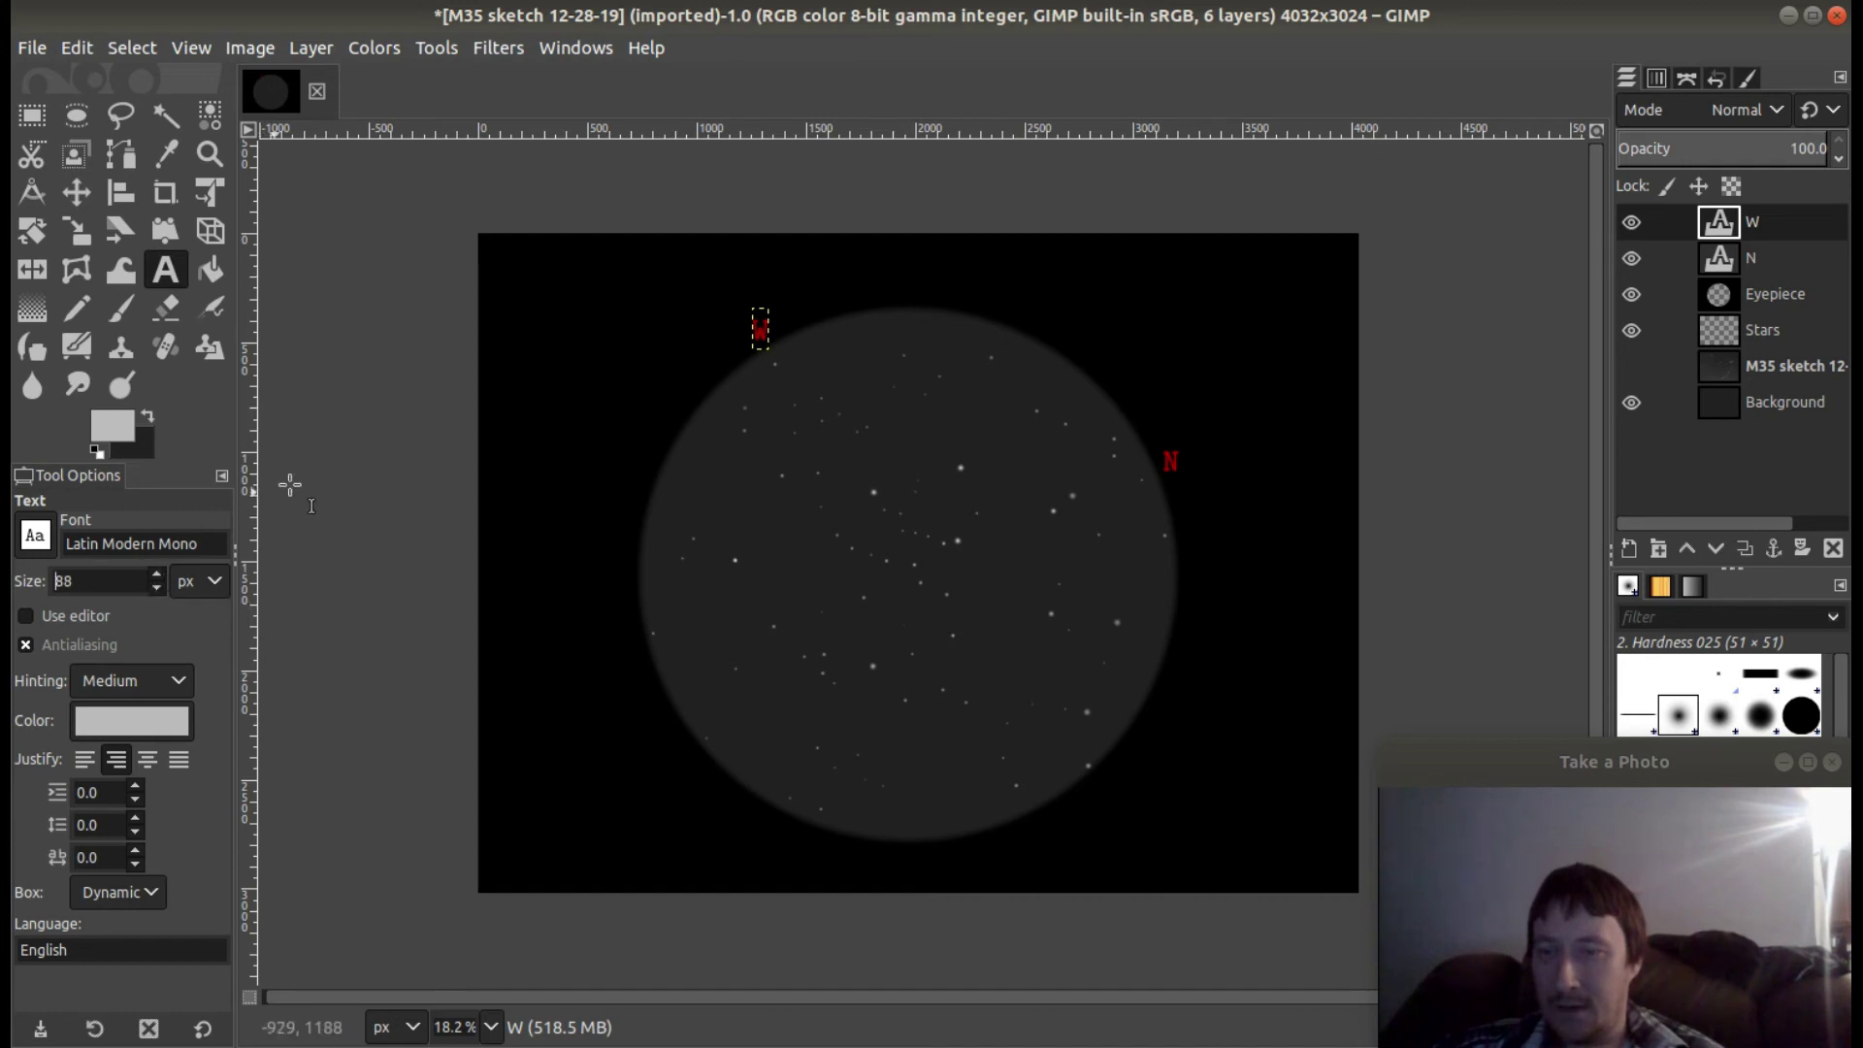
left_click(505, 263)
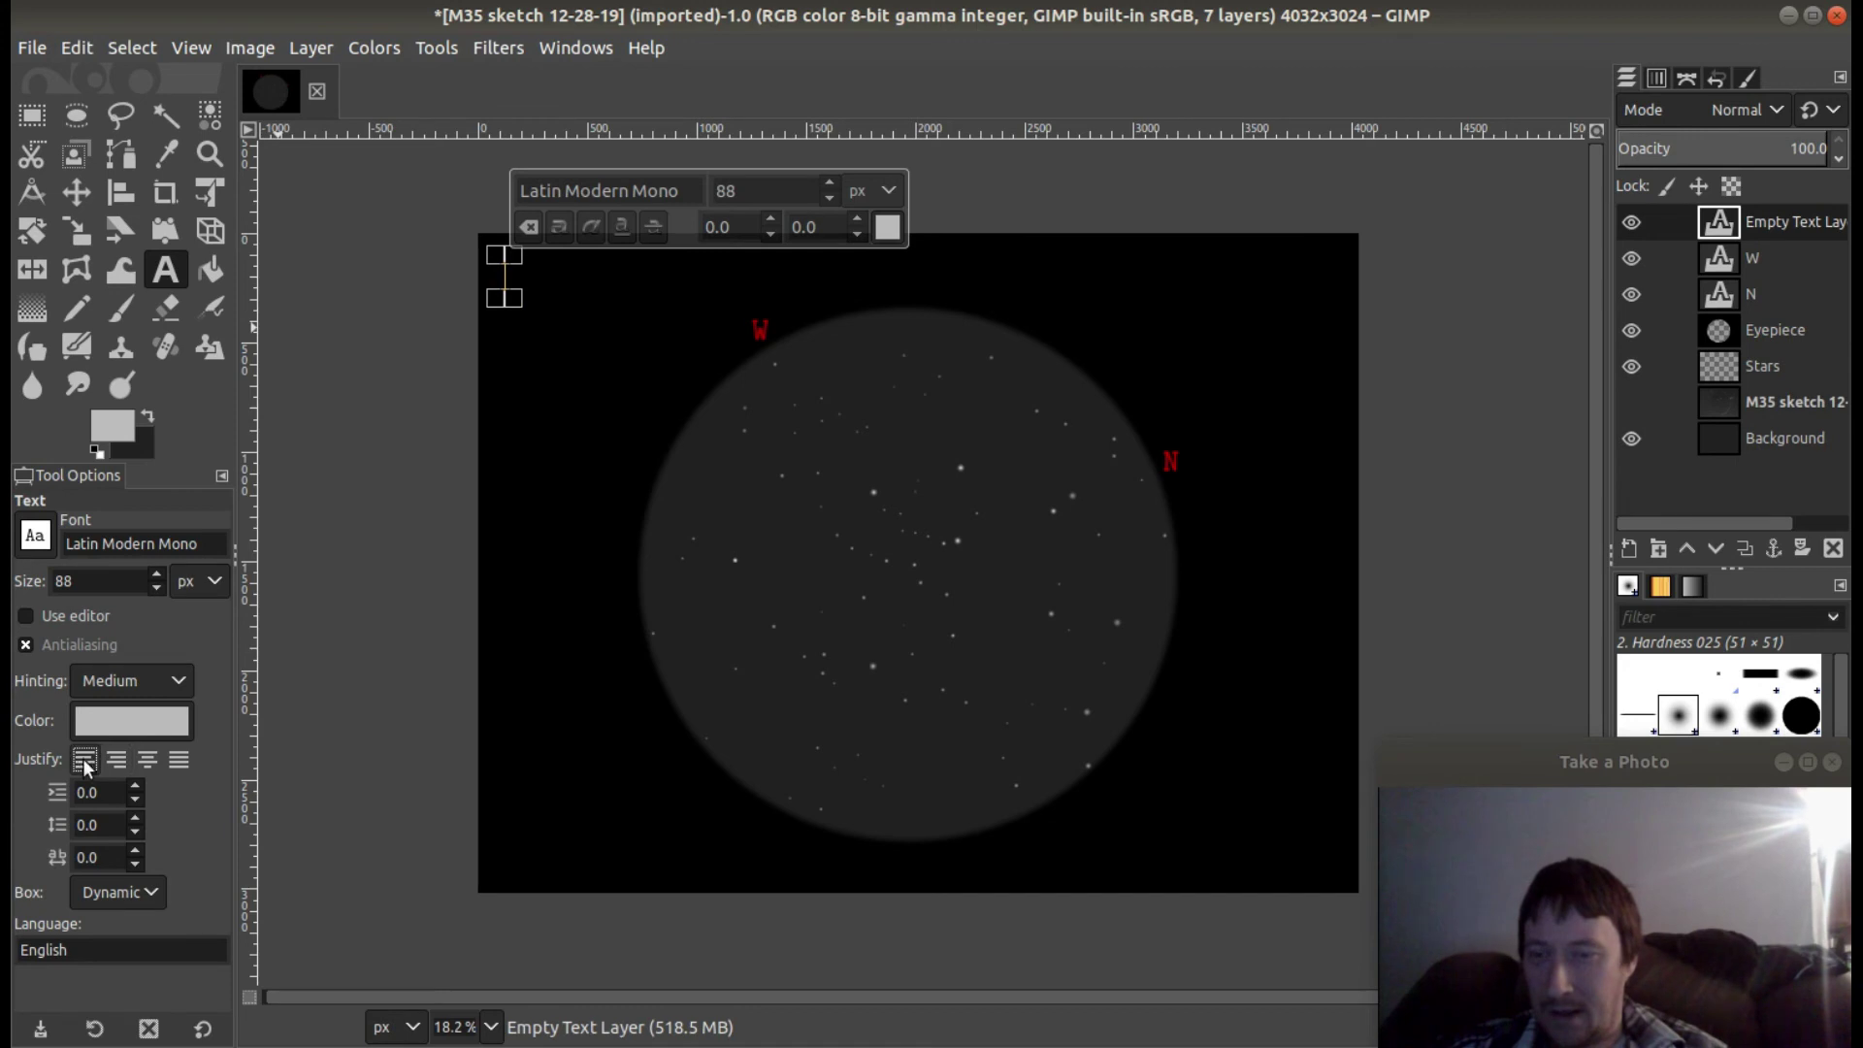
left_click(452, 281)
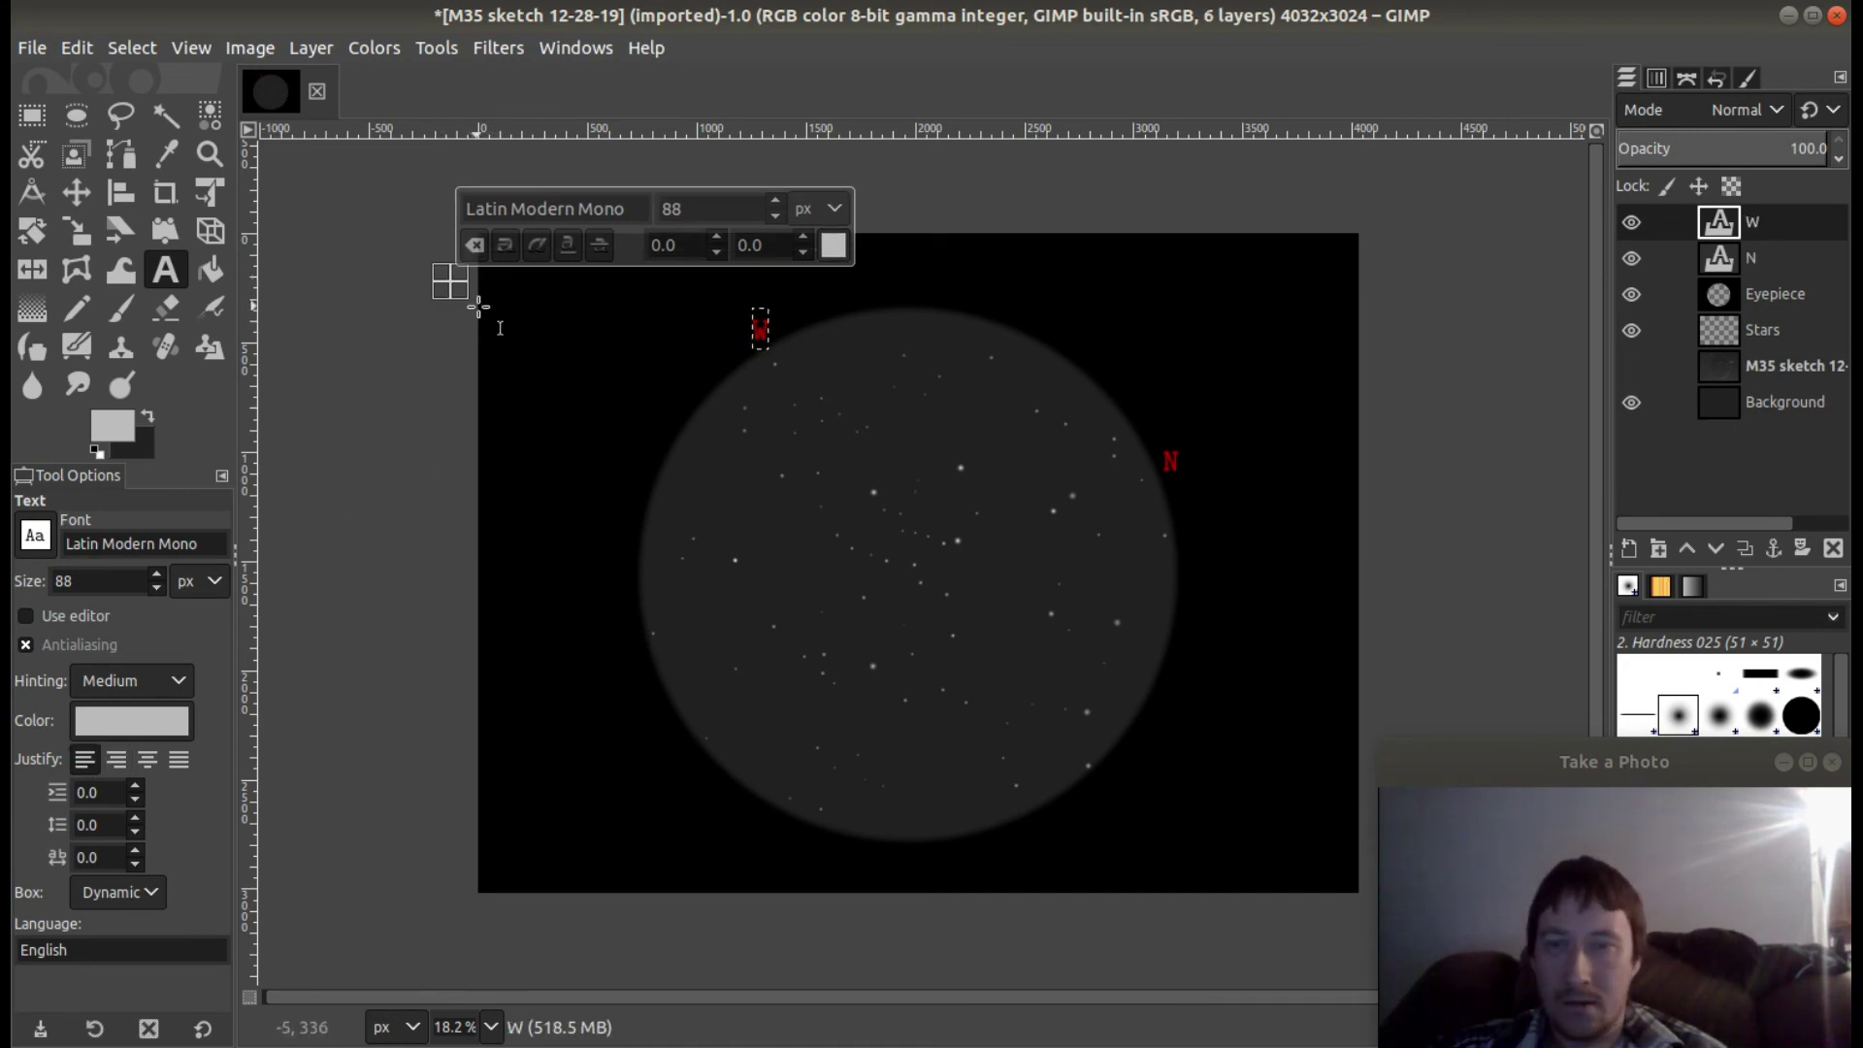
left_click(506, 288)
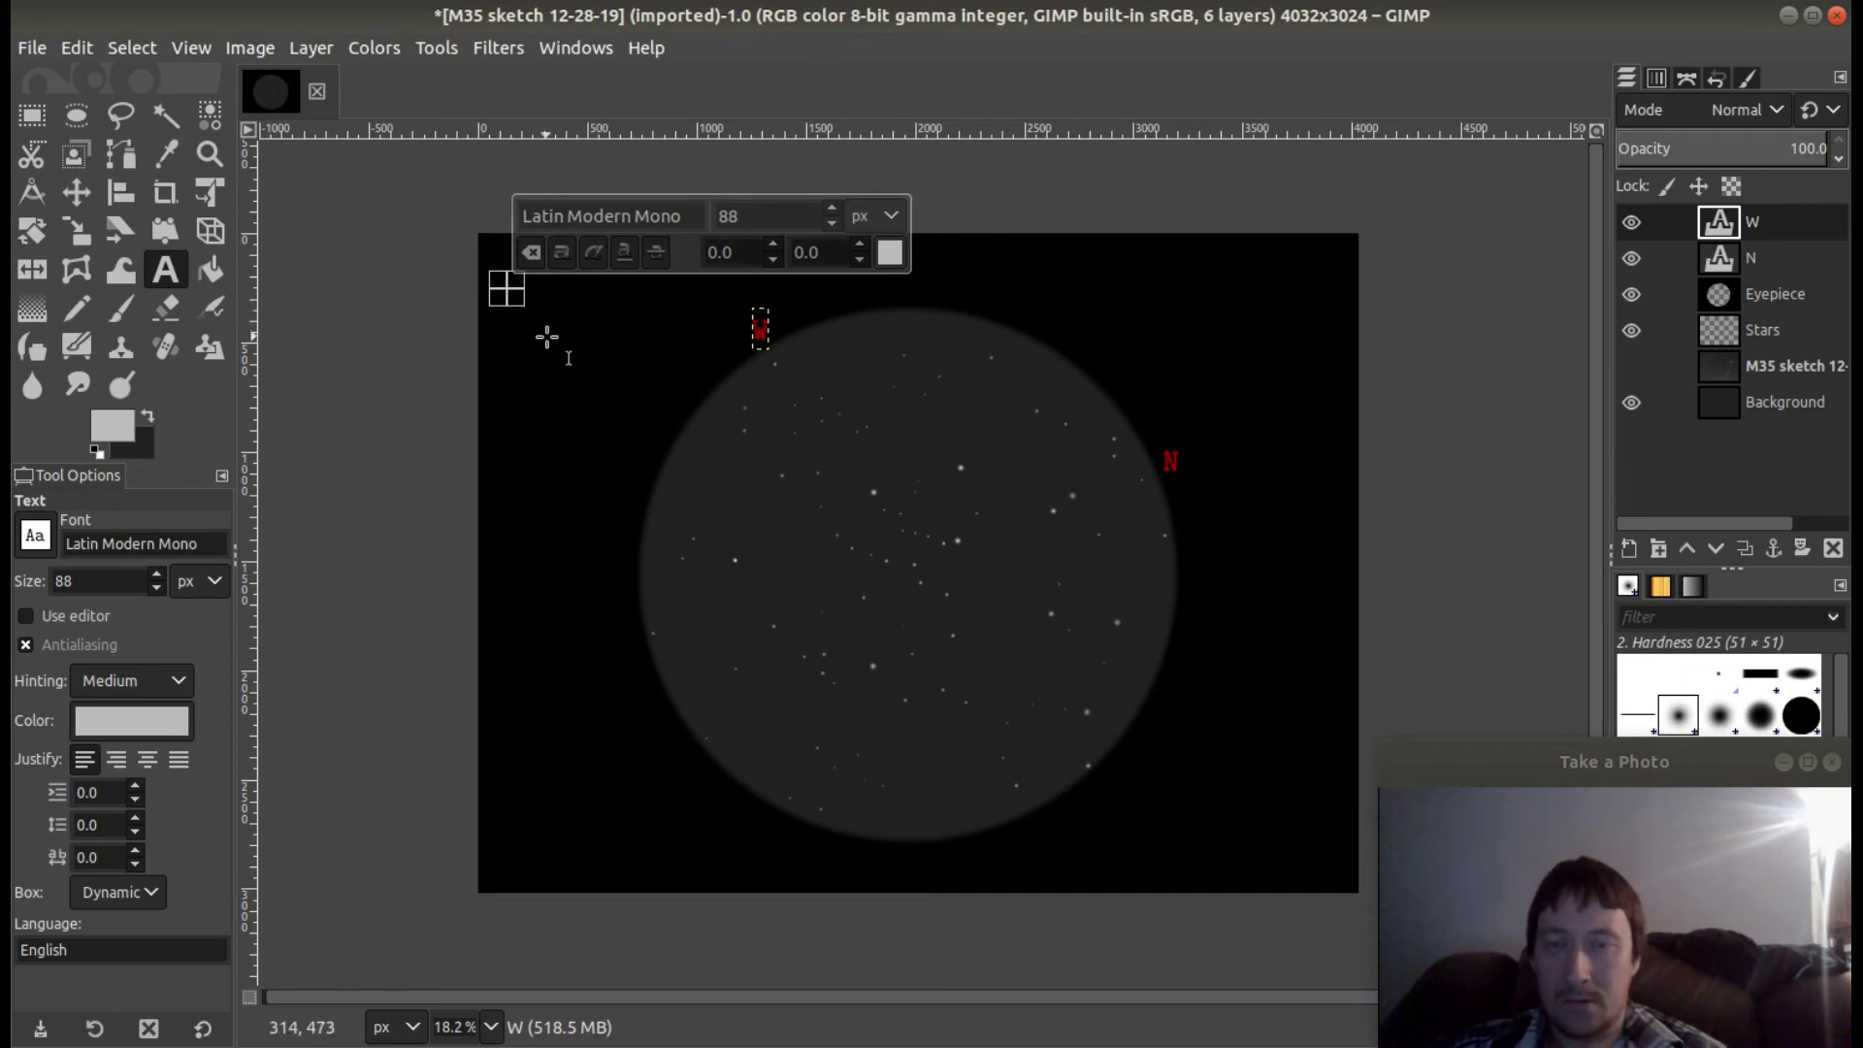
Enter "M35", "Plattsburgh, NY" and "December 28, 2019" on three separate lines of the text.
type("M35")
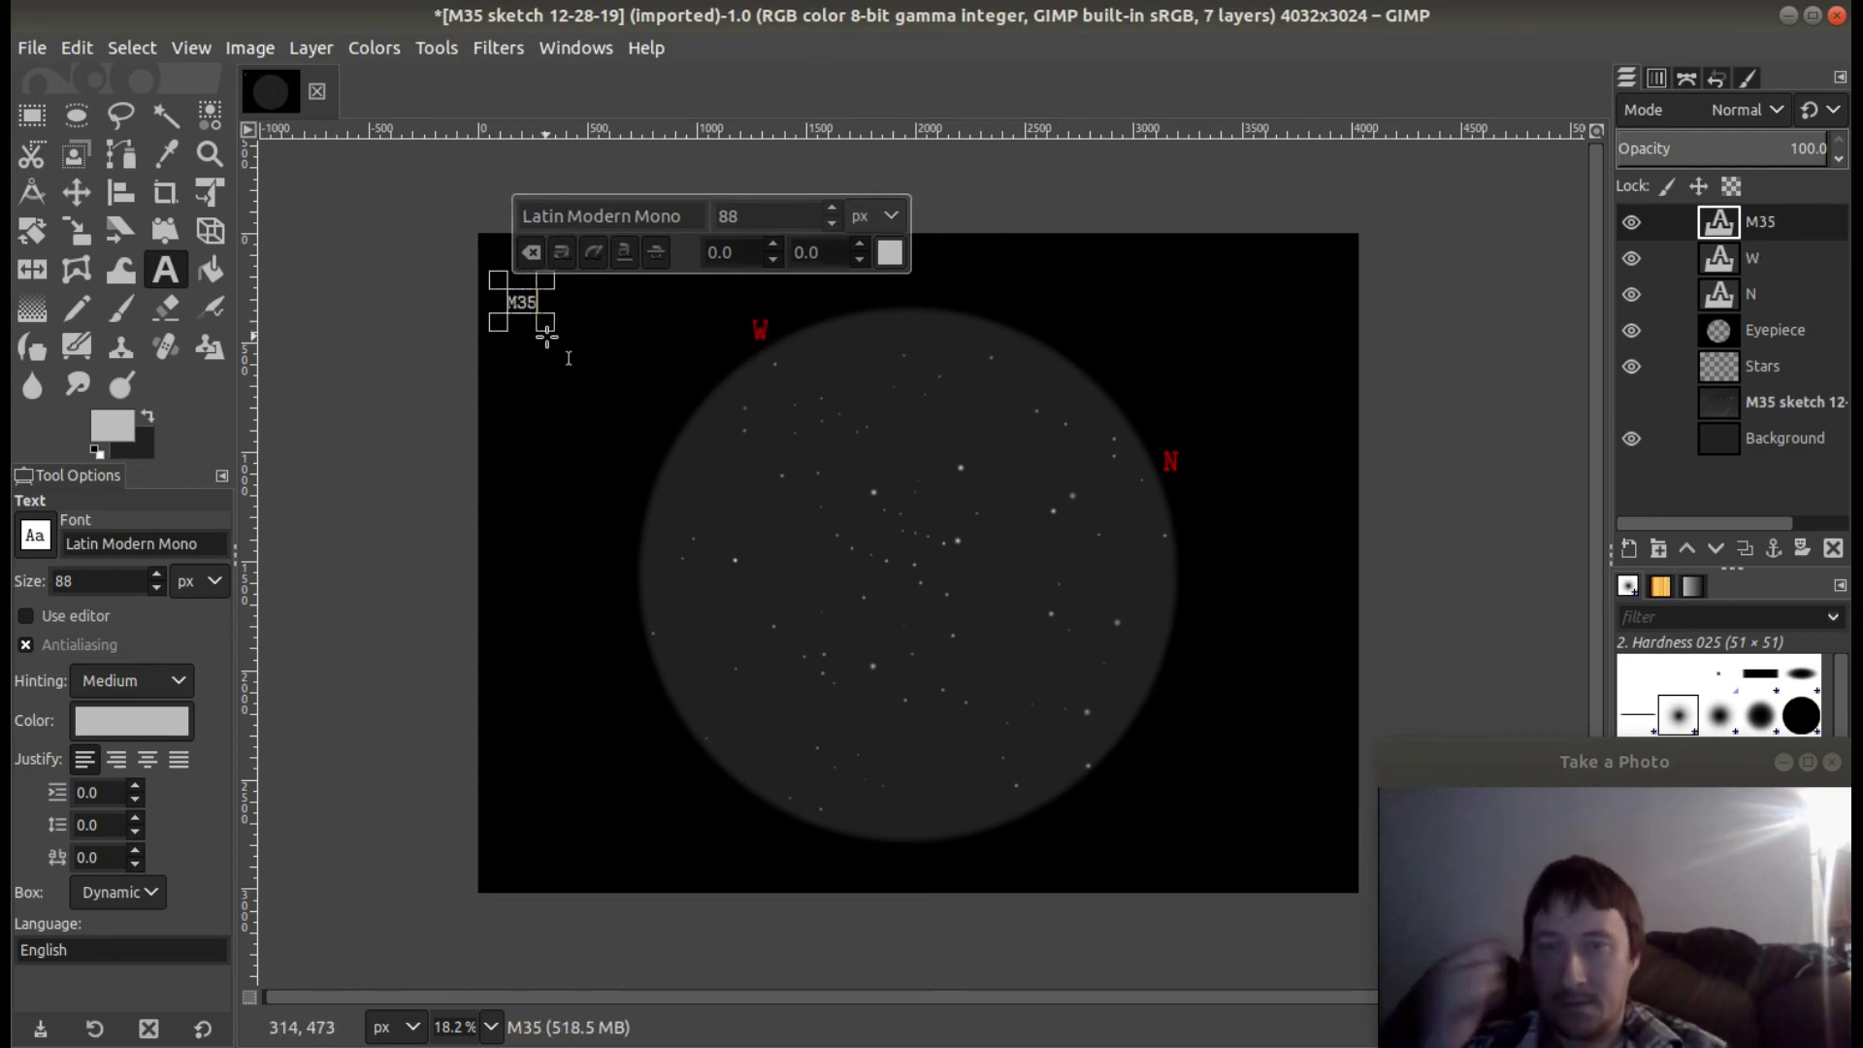
key("Return")
type("Platts")
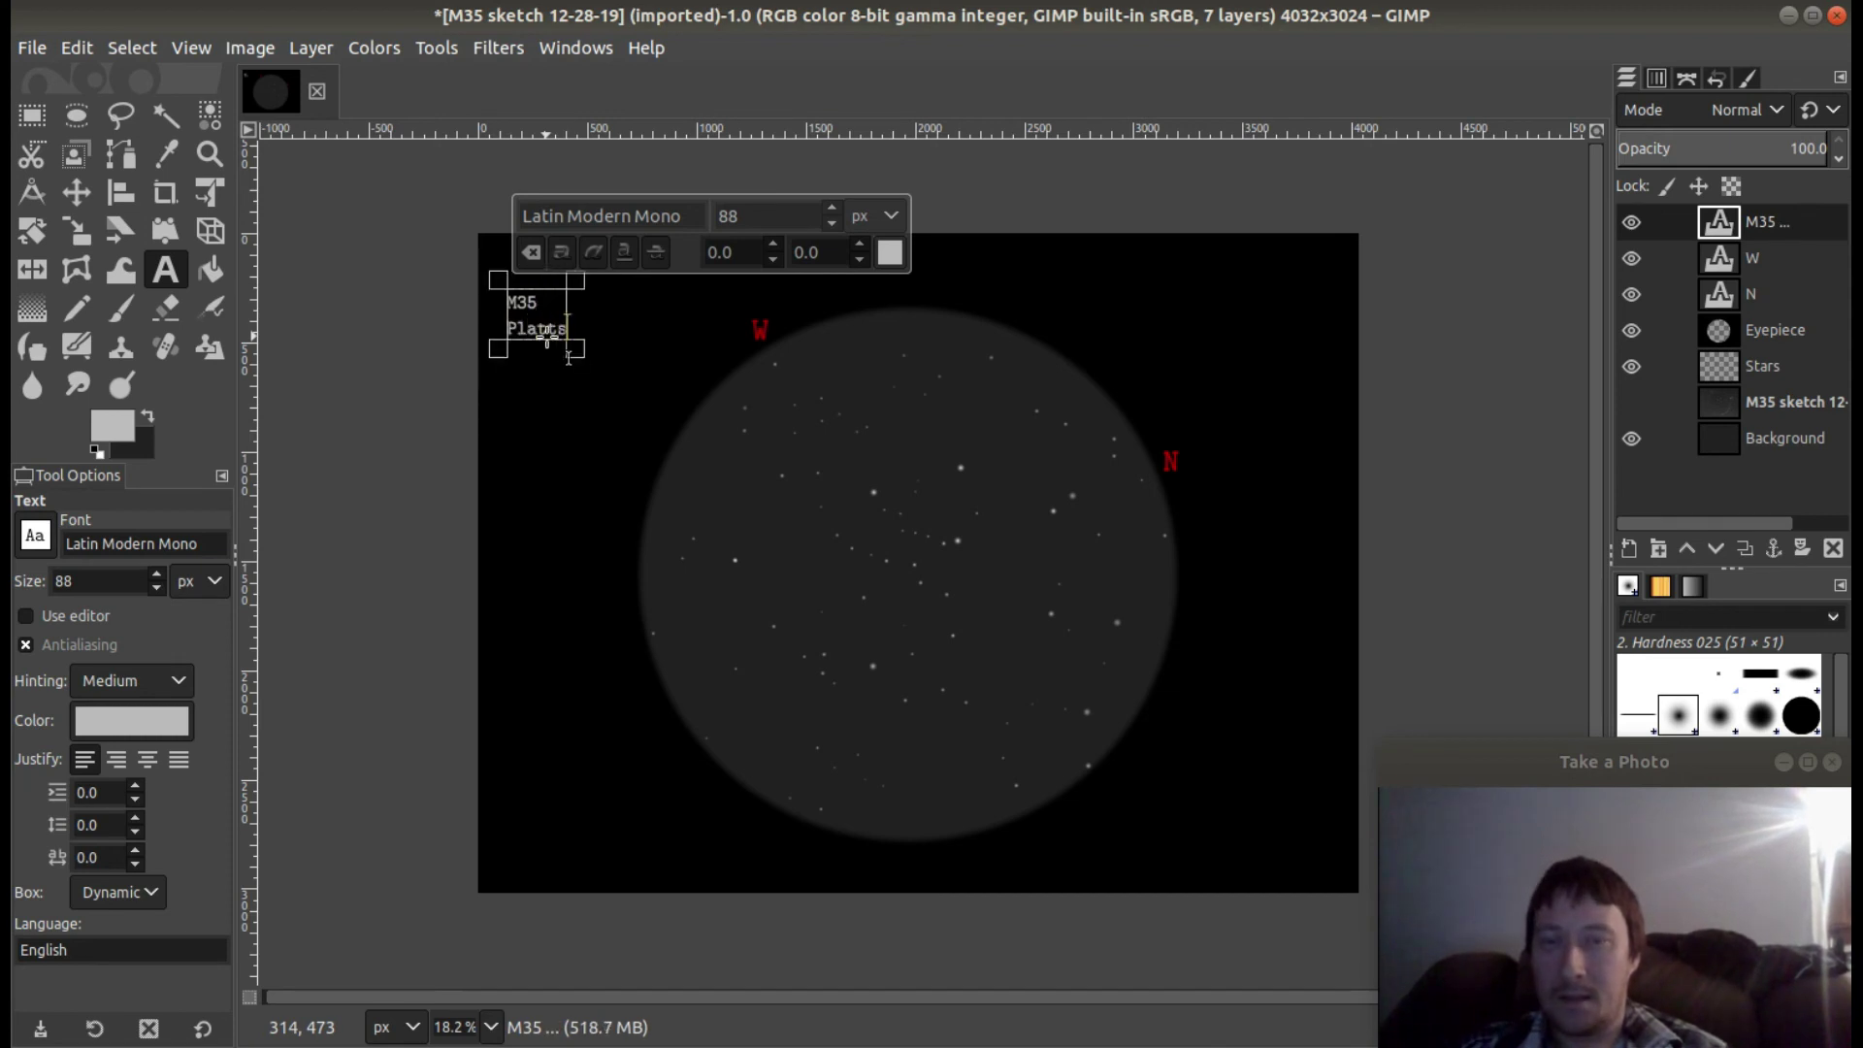
type("burgh, NY")
key("Return")
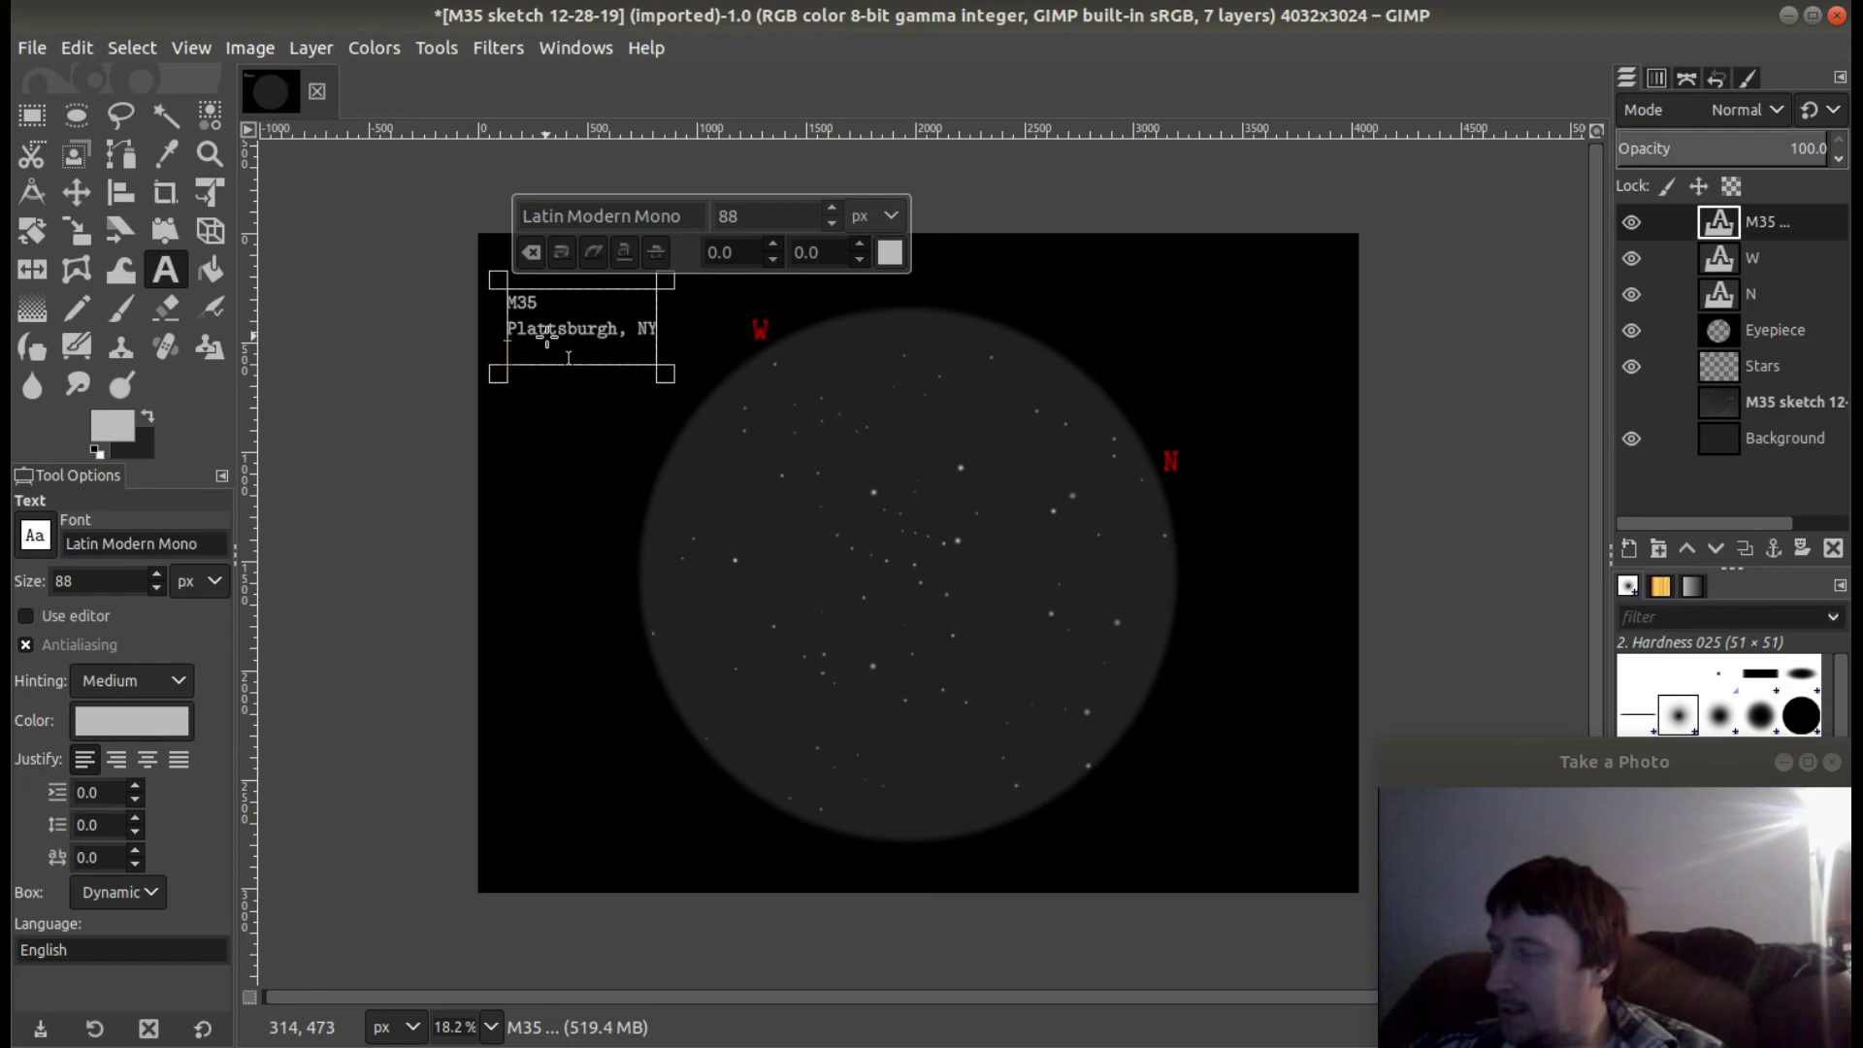
type("D")
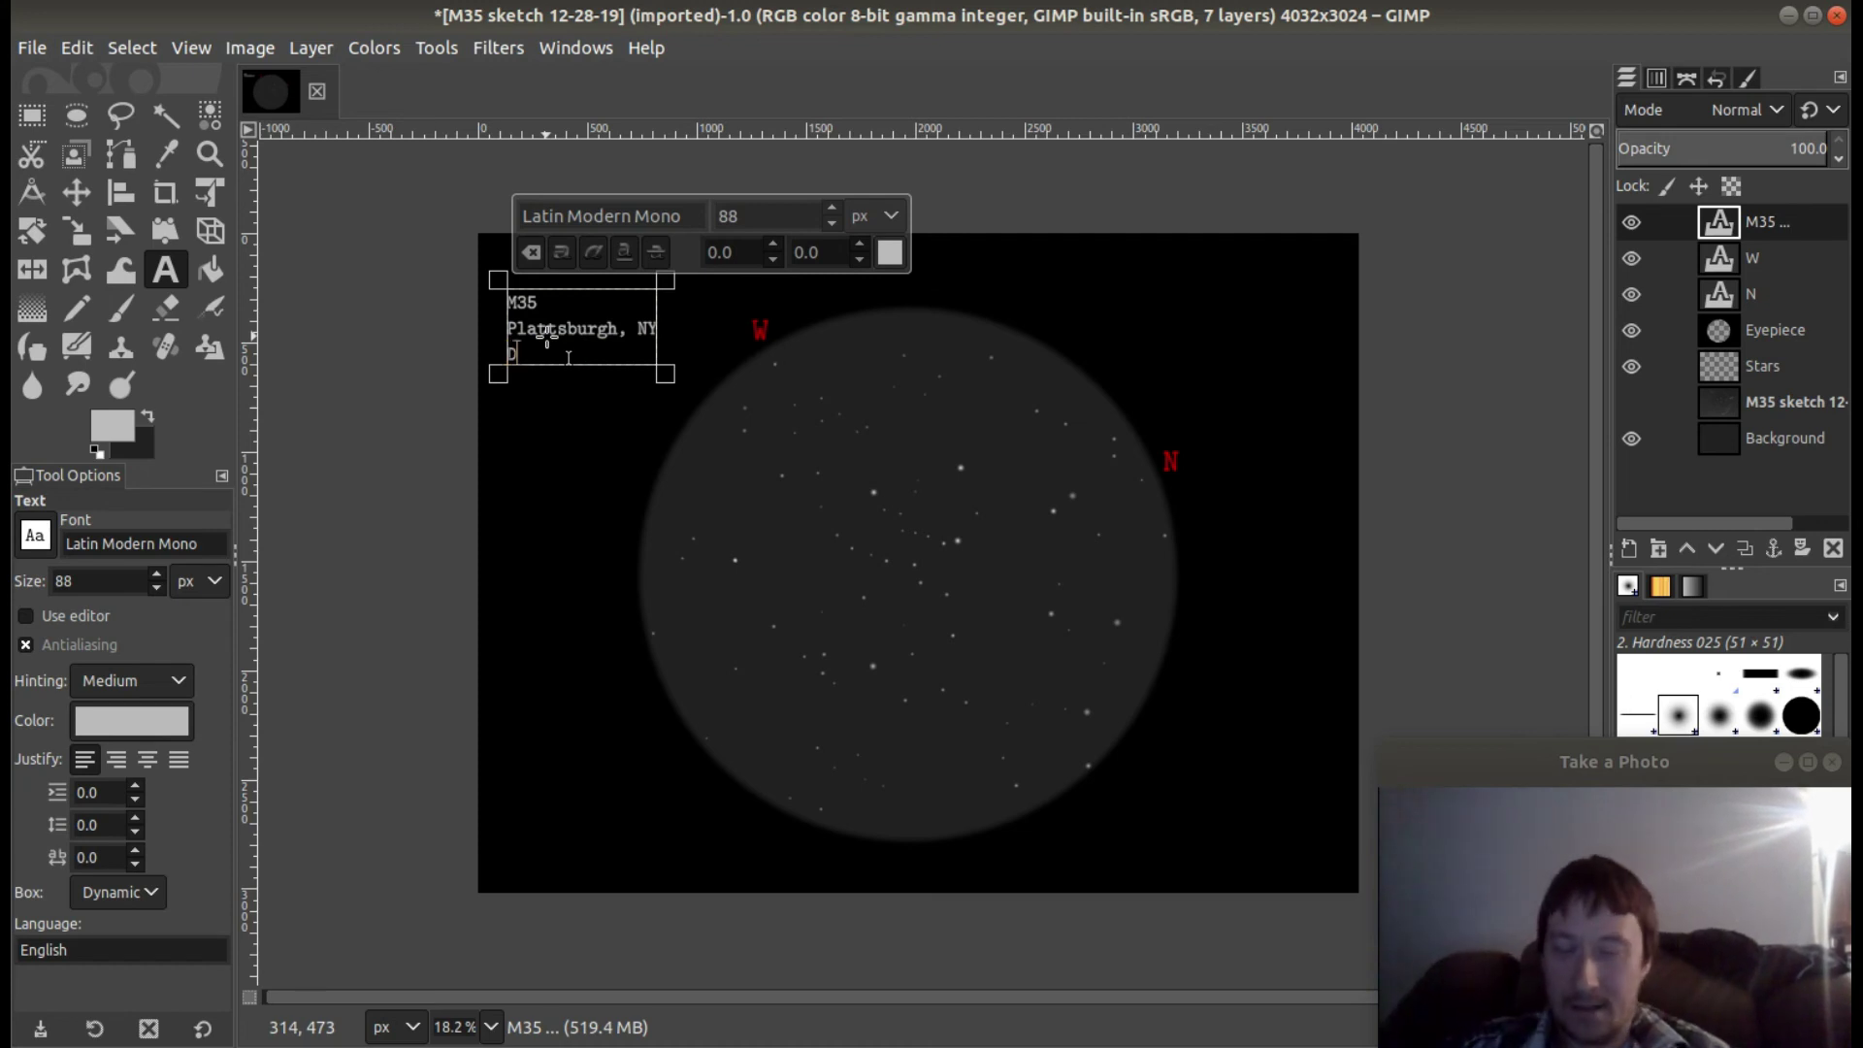
type("ecember")
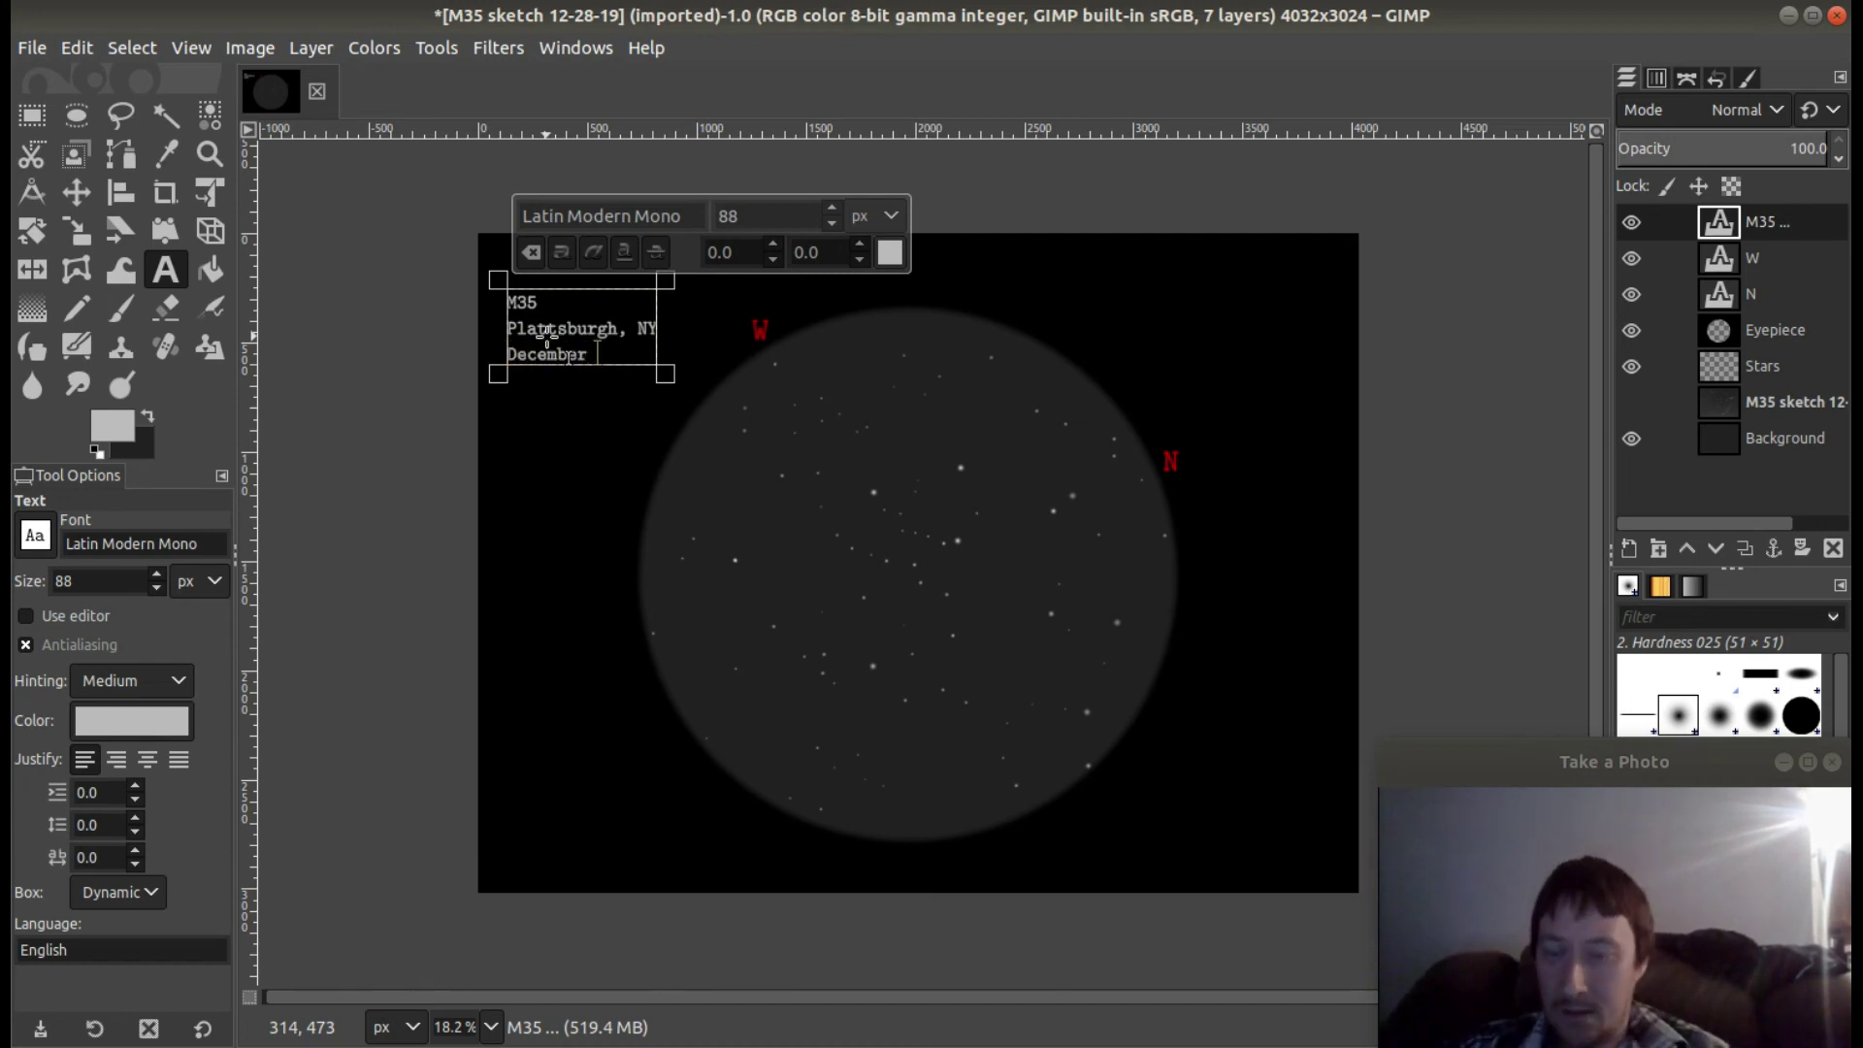
type(" 28, 2019")
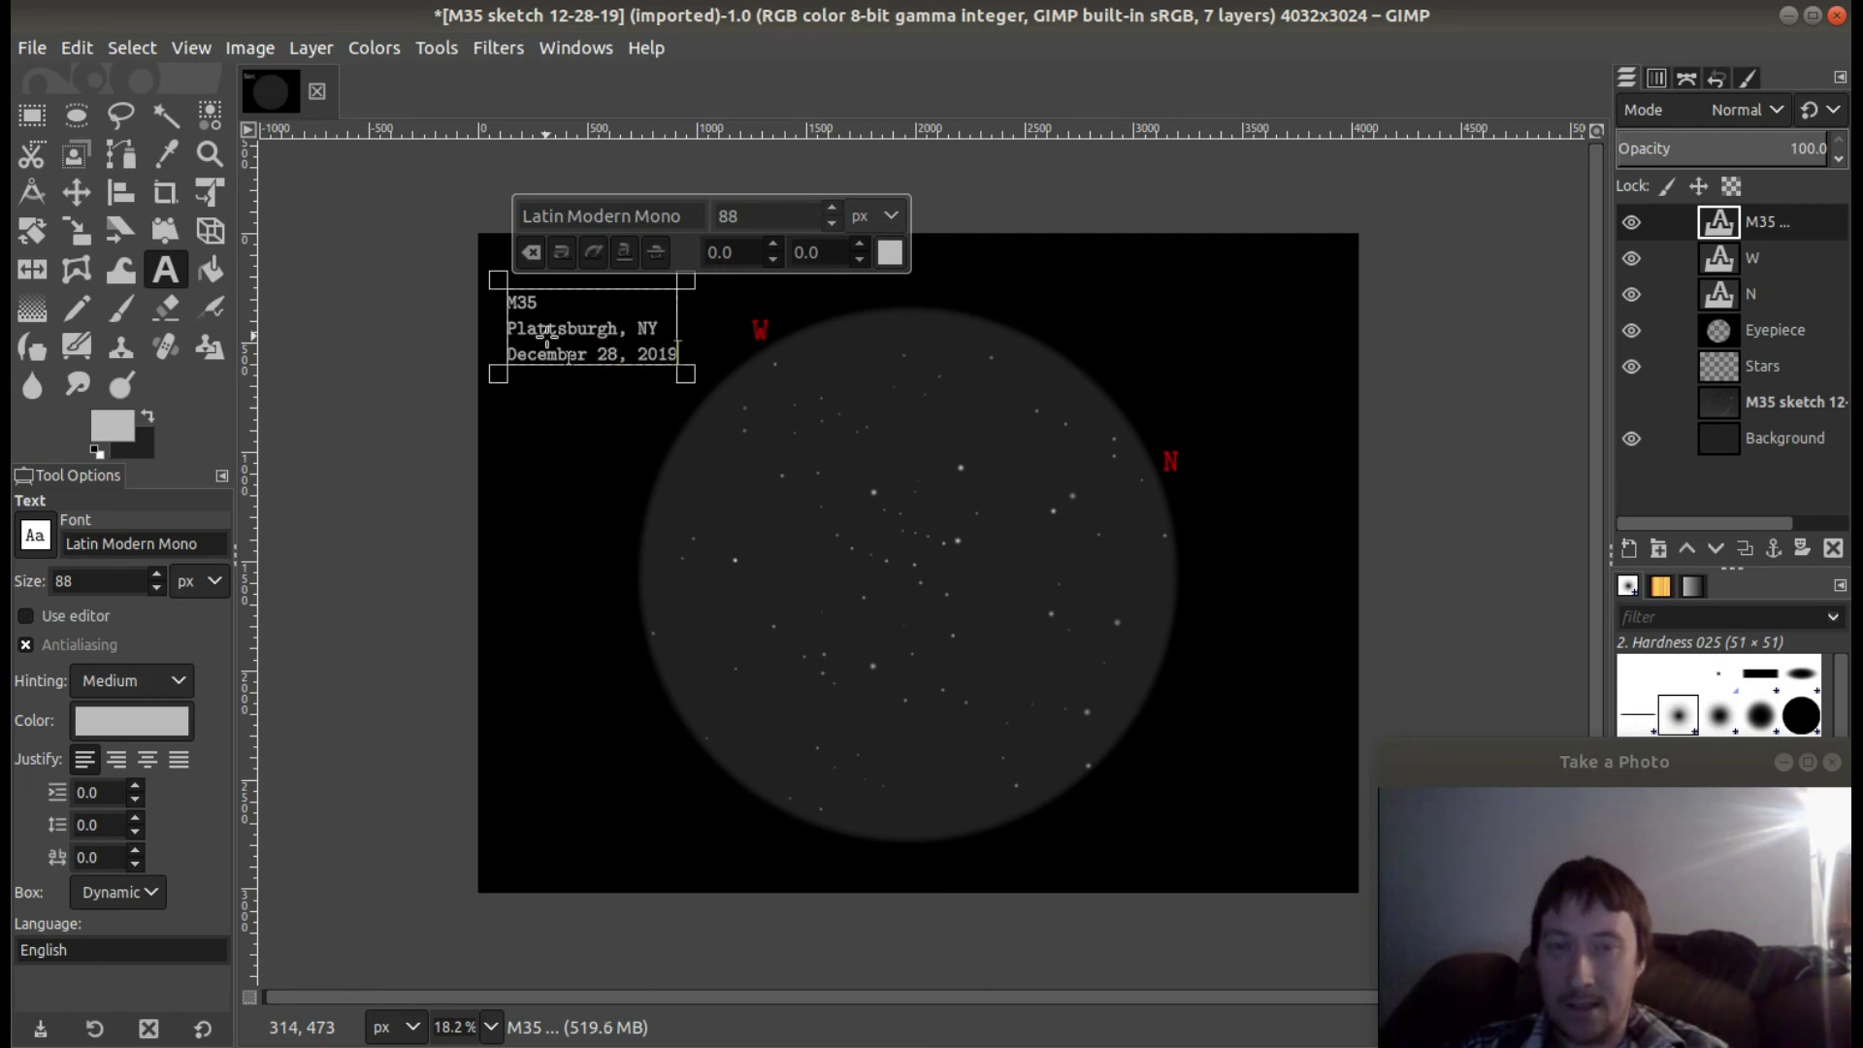
Add the line "21:21-21:47 EST" and move the observation text tight into the image's upper-left corner.
key("Return")
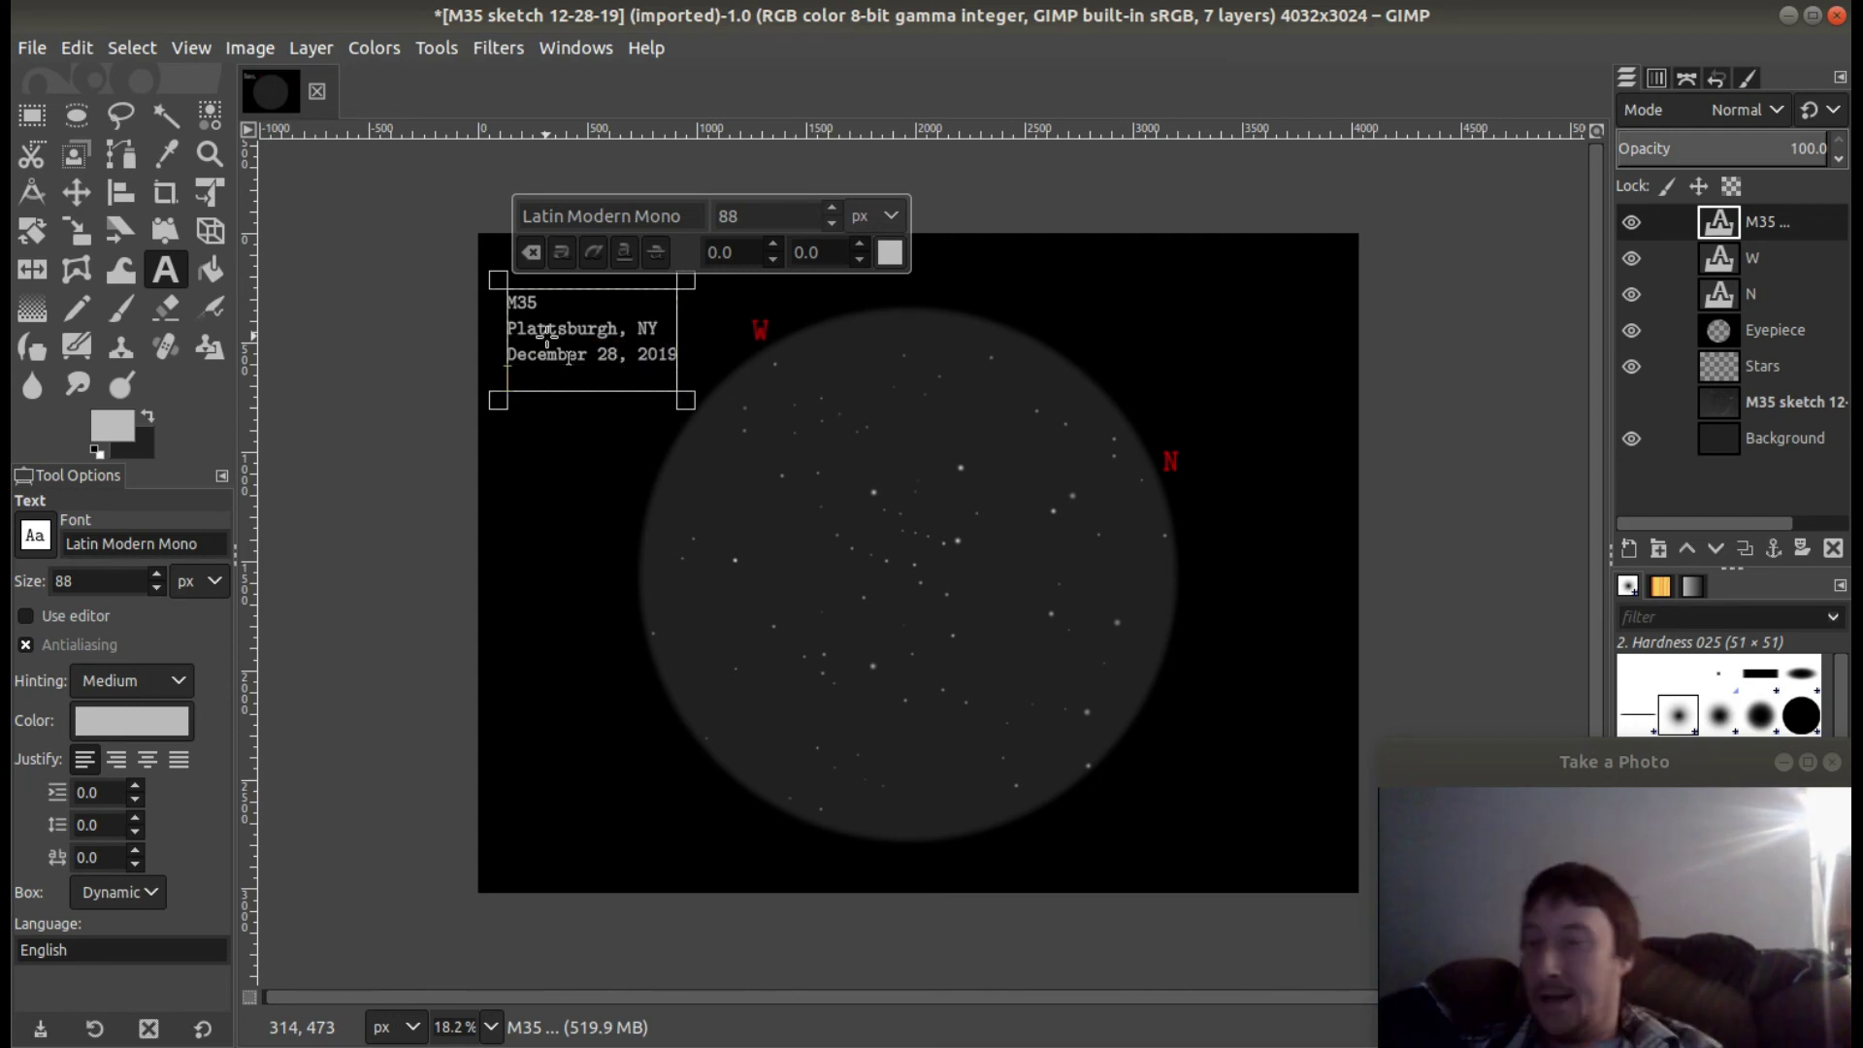
type("21:21")
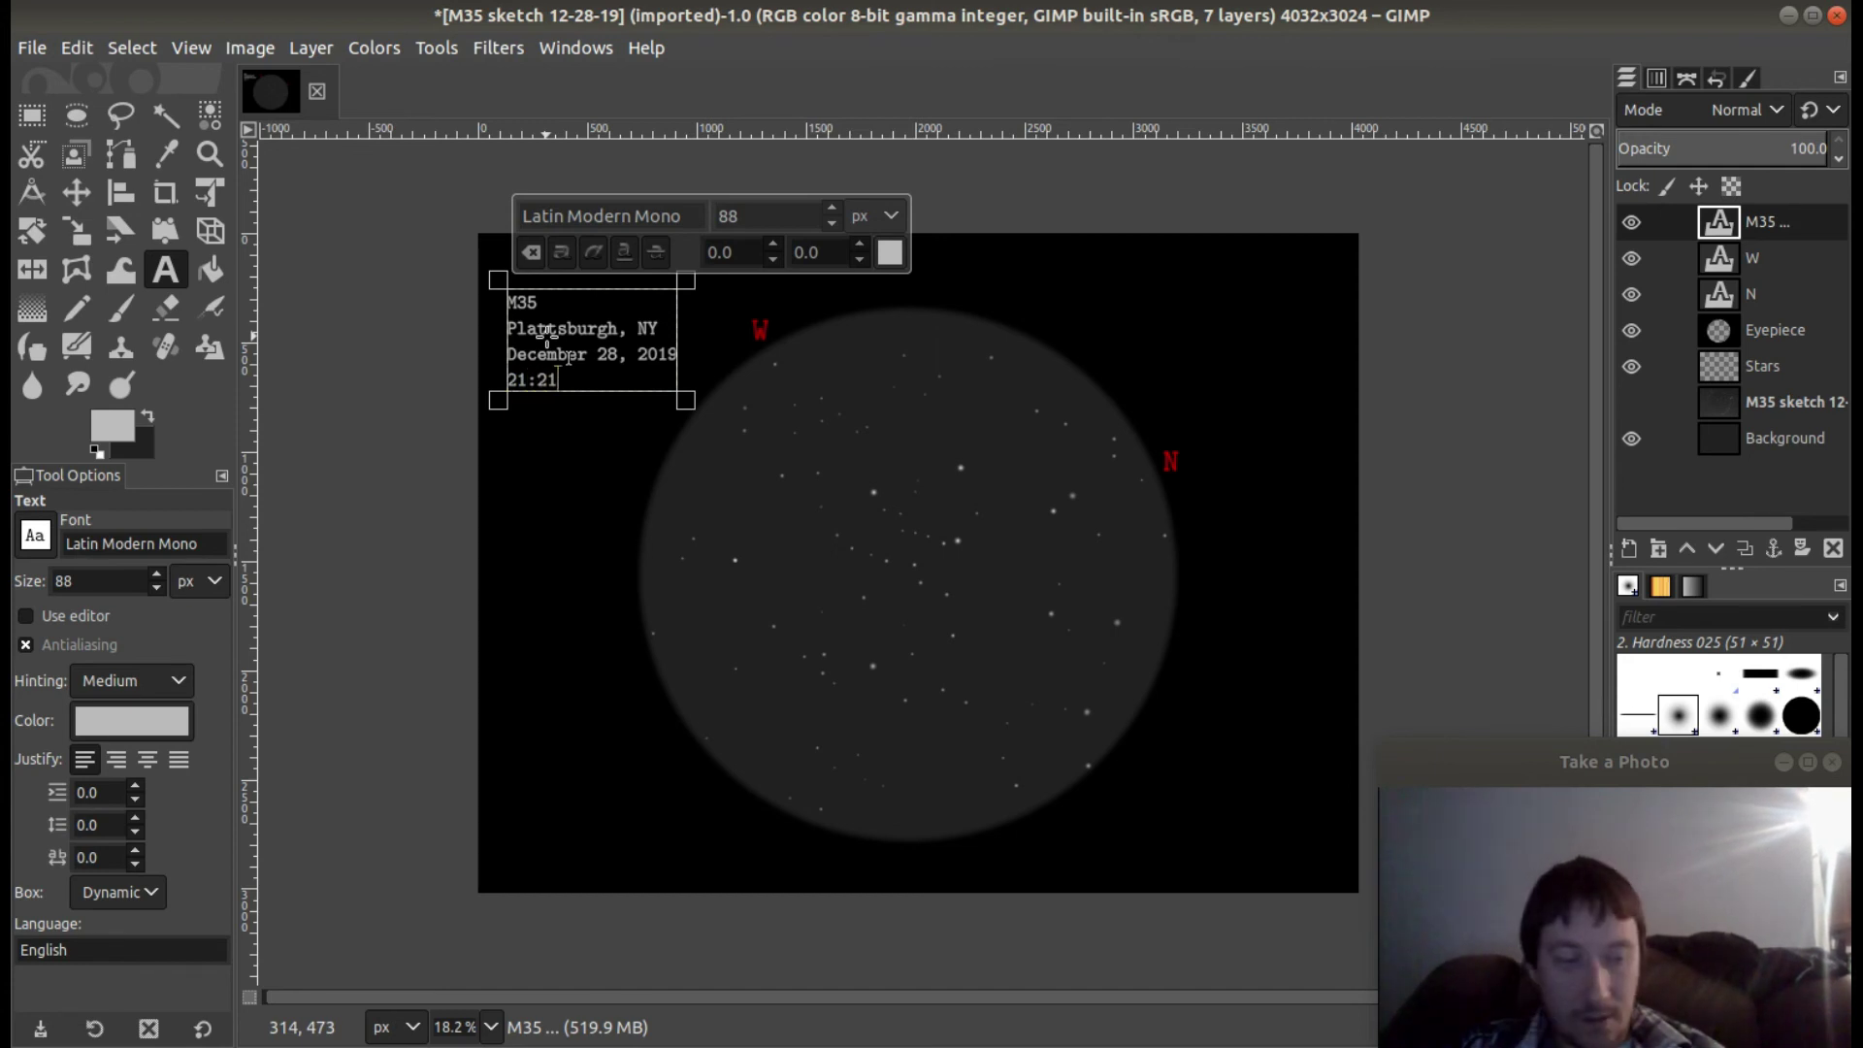
type("-21:47 E")
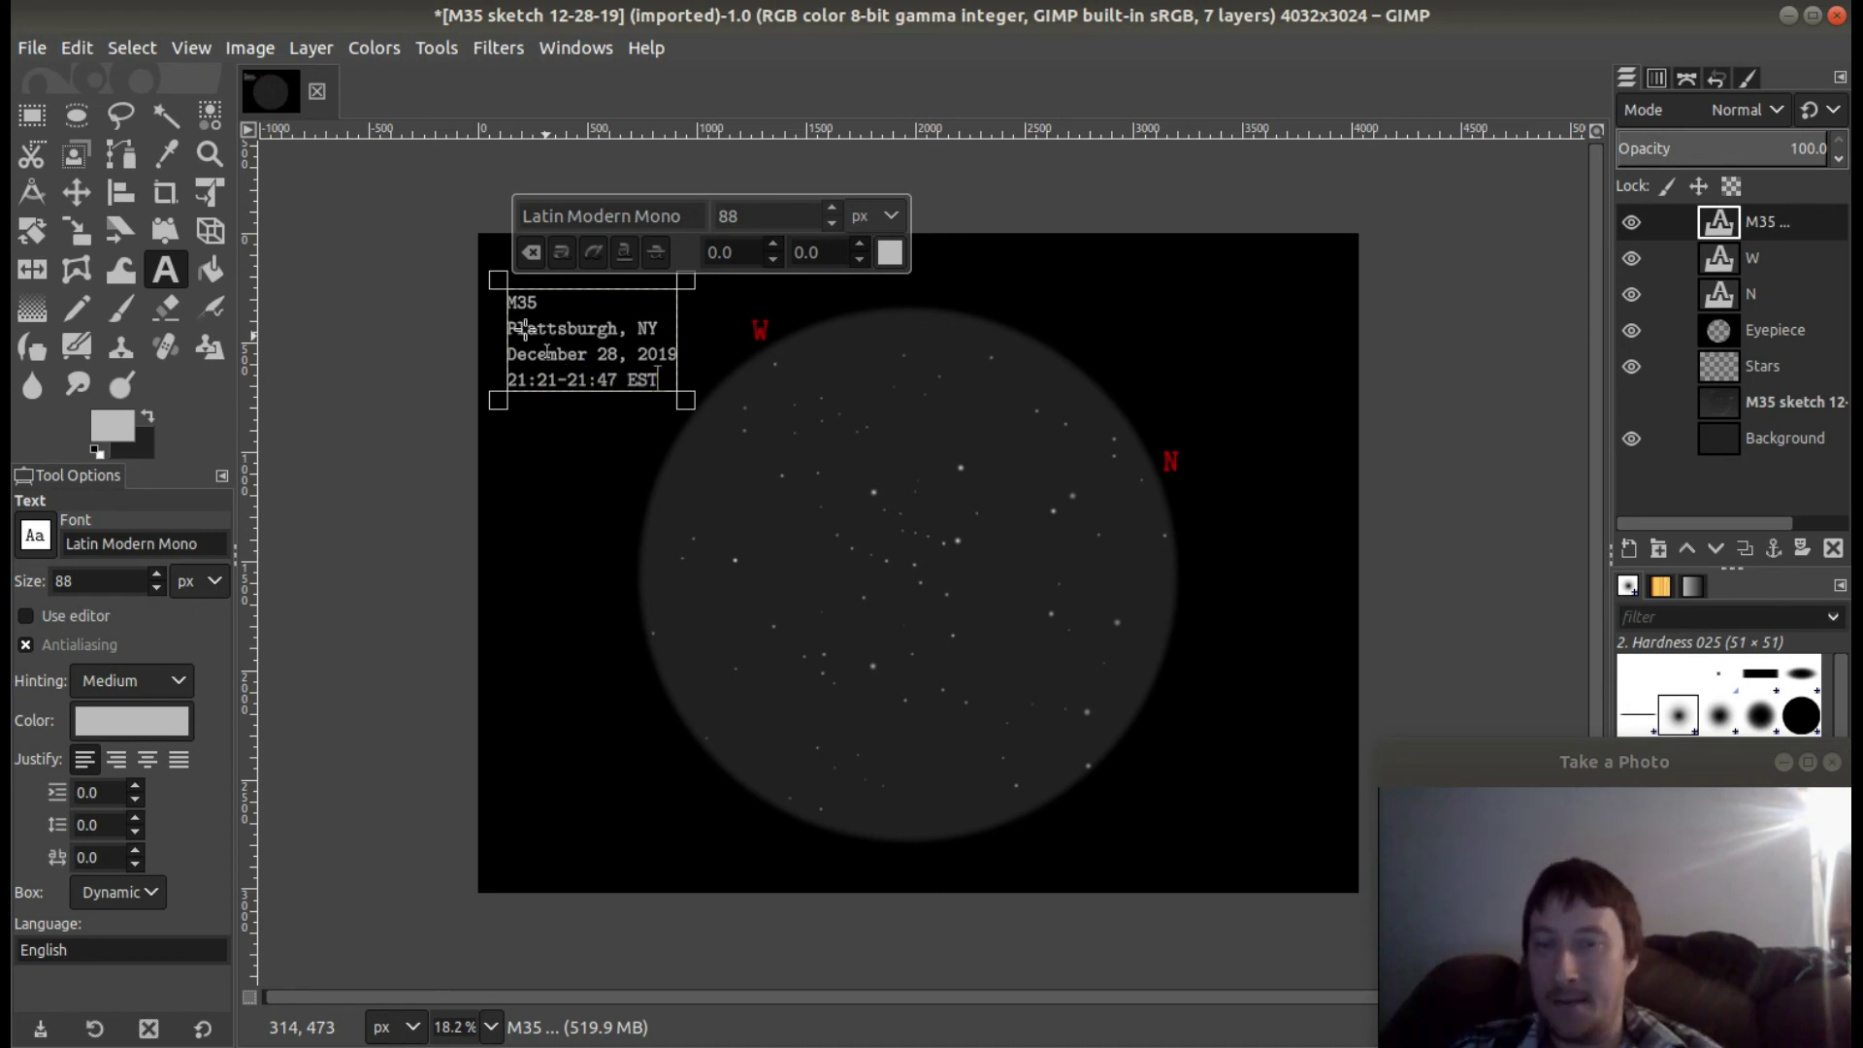
left_click(79, 192)
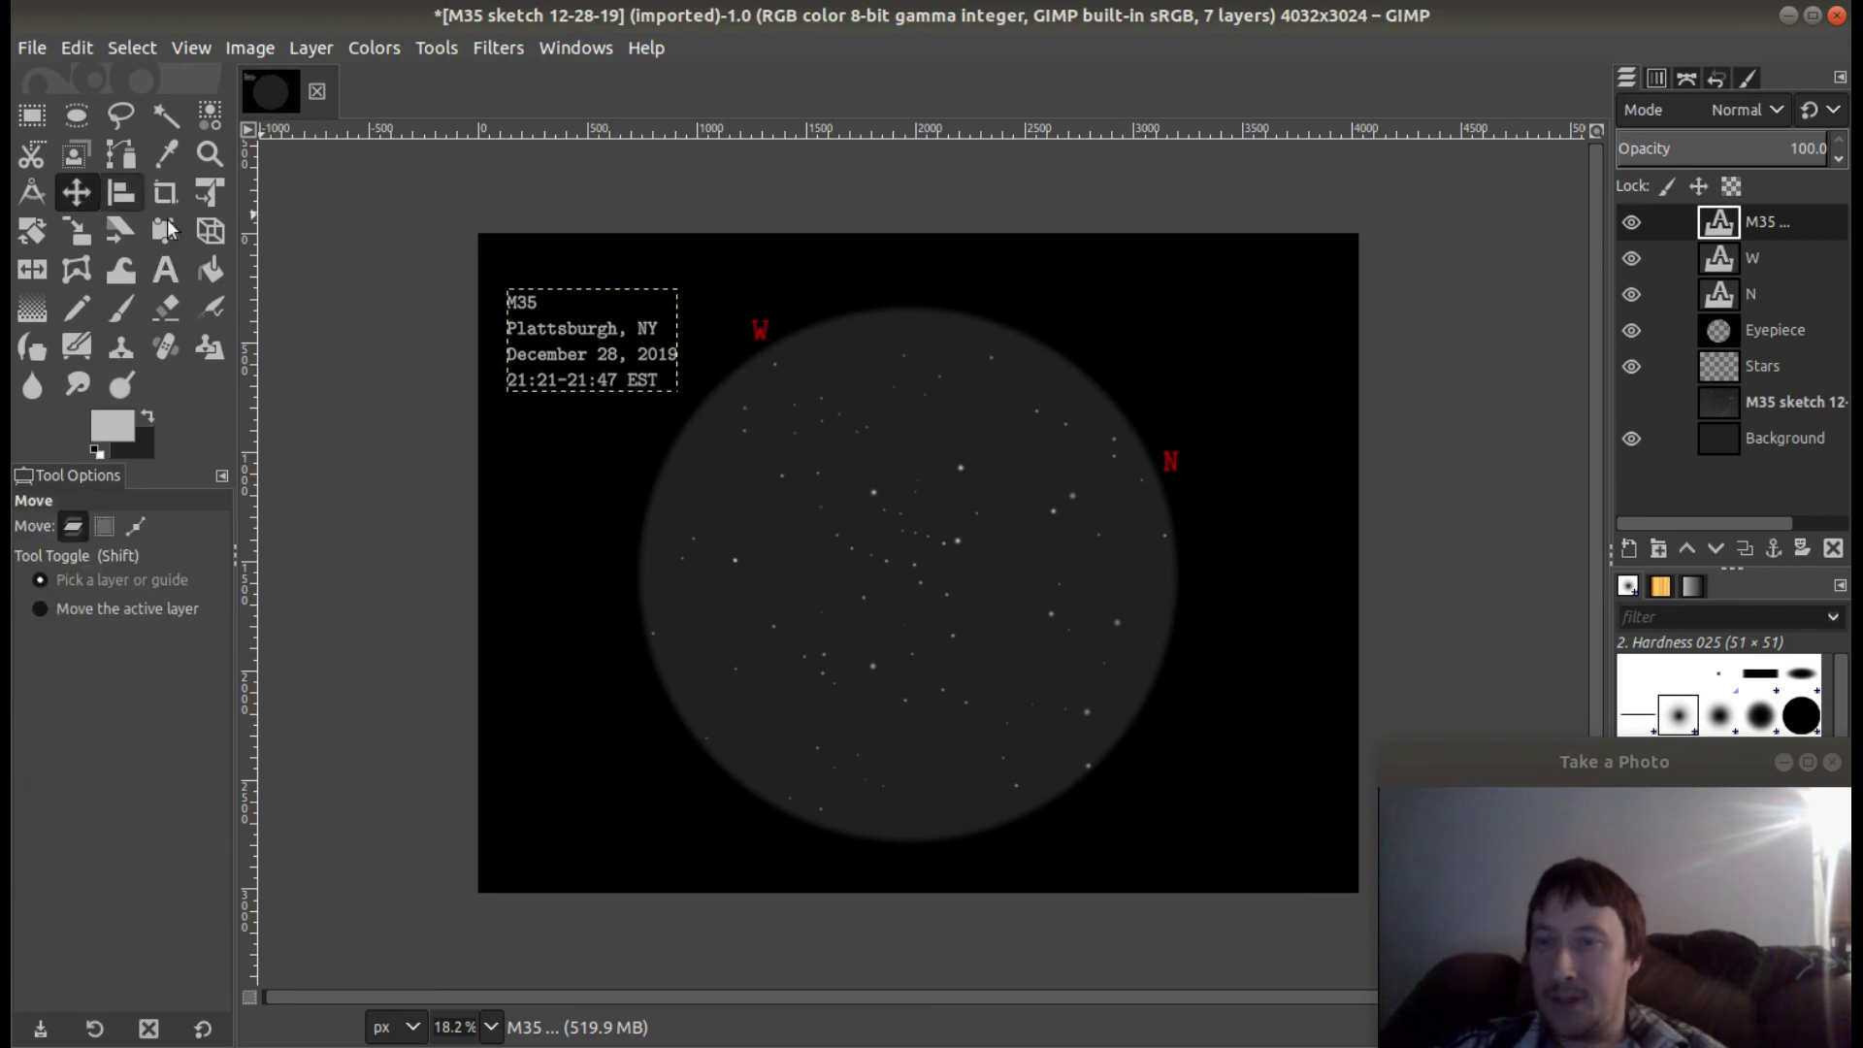
mouse_move(523, 333)
left_mouse_down()
mouse_move(501, 287)
mouse_move(519, 303)
left_mouse_up()
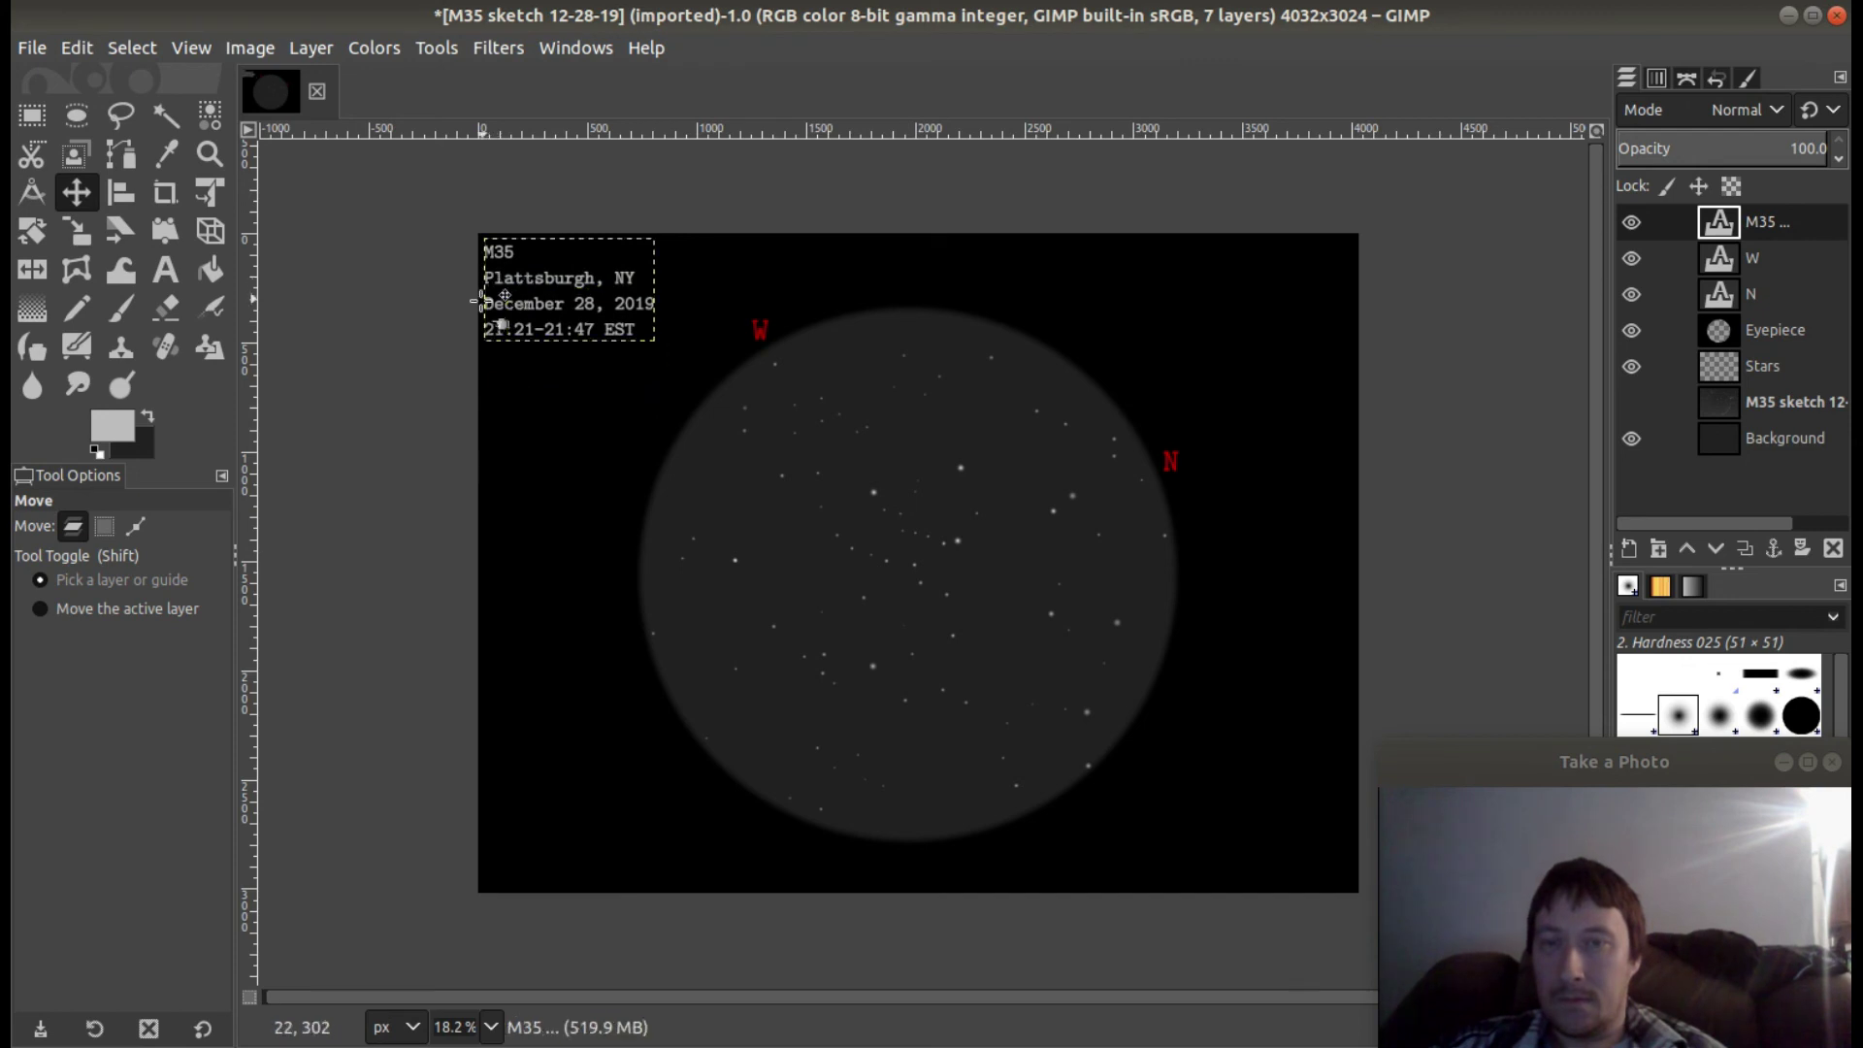
Add a second gray text near the image's lower-left corner with the line 8" SCT and 6.3 Focal Reducer.
key("t")
left_click(505, 826)
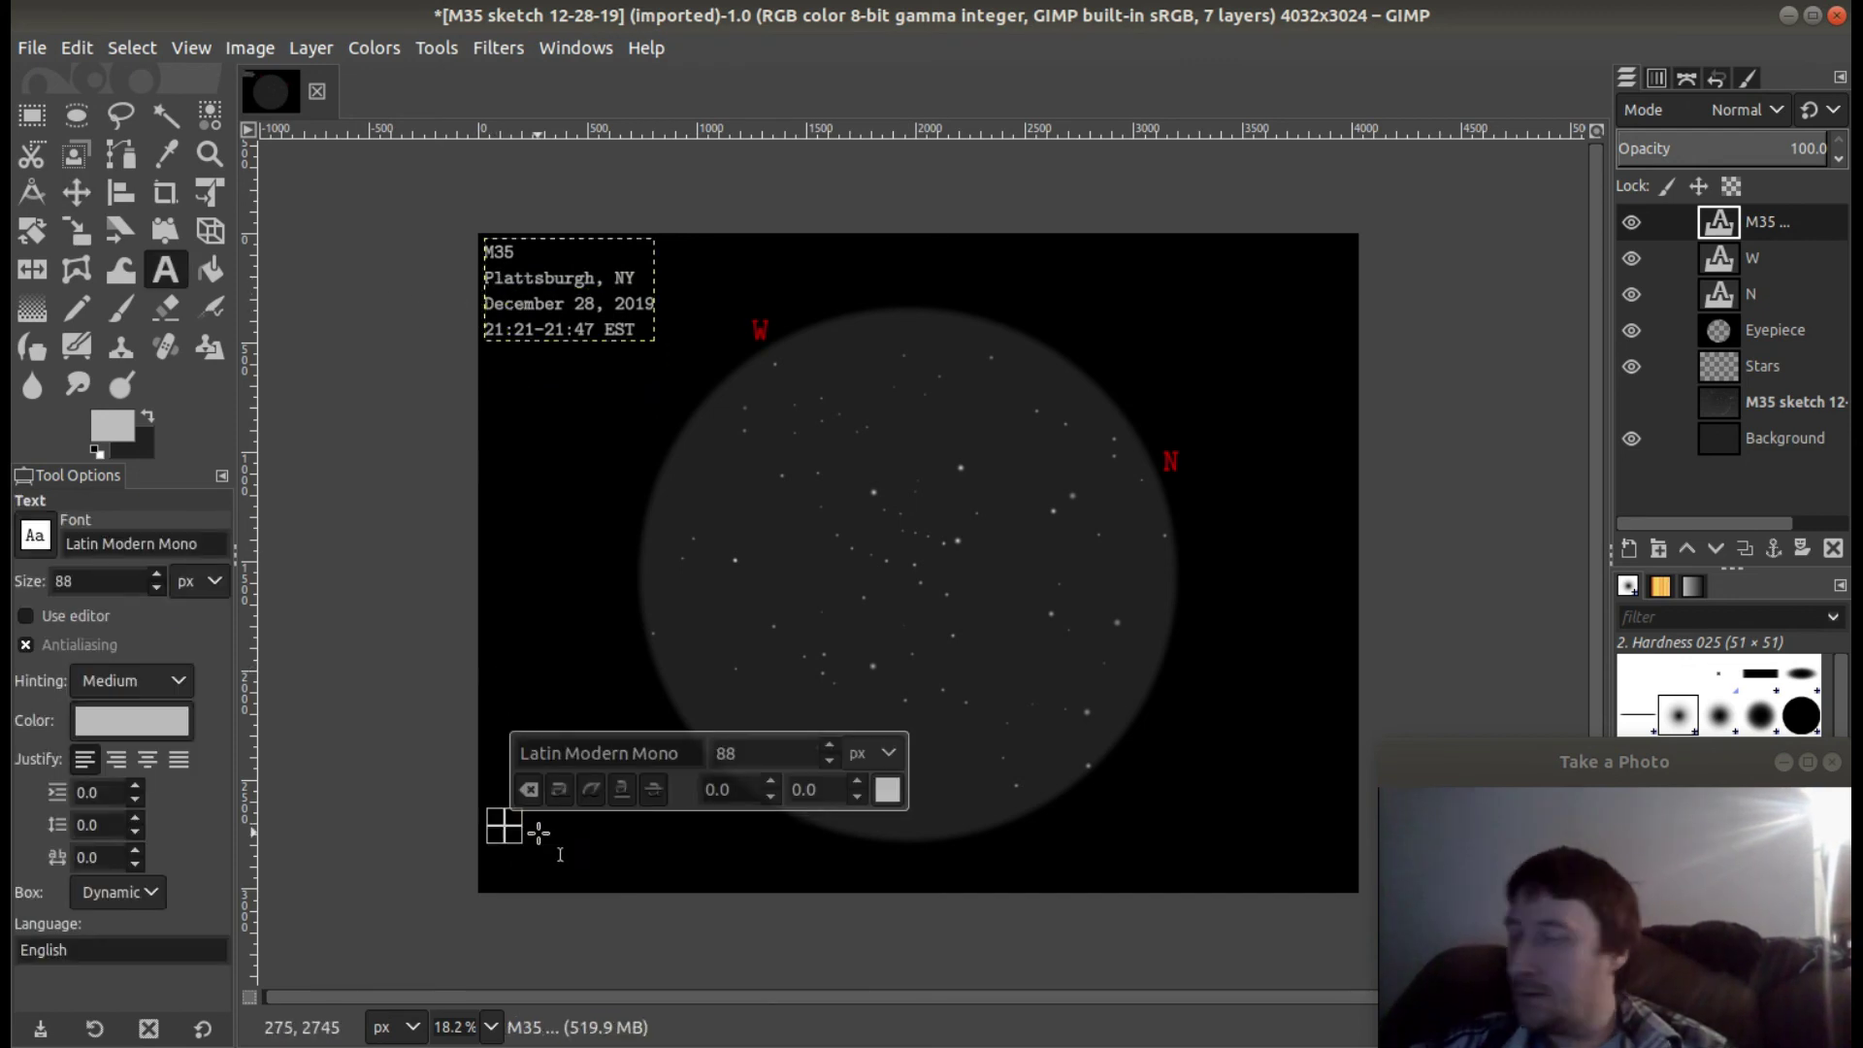
type("8\" SCT")
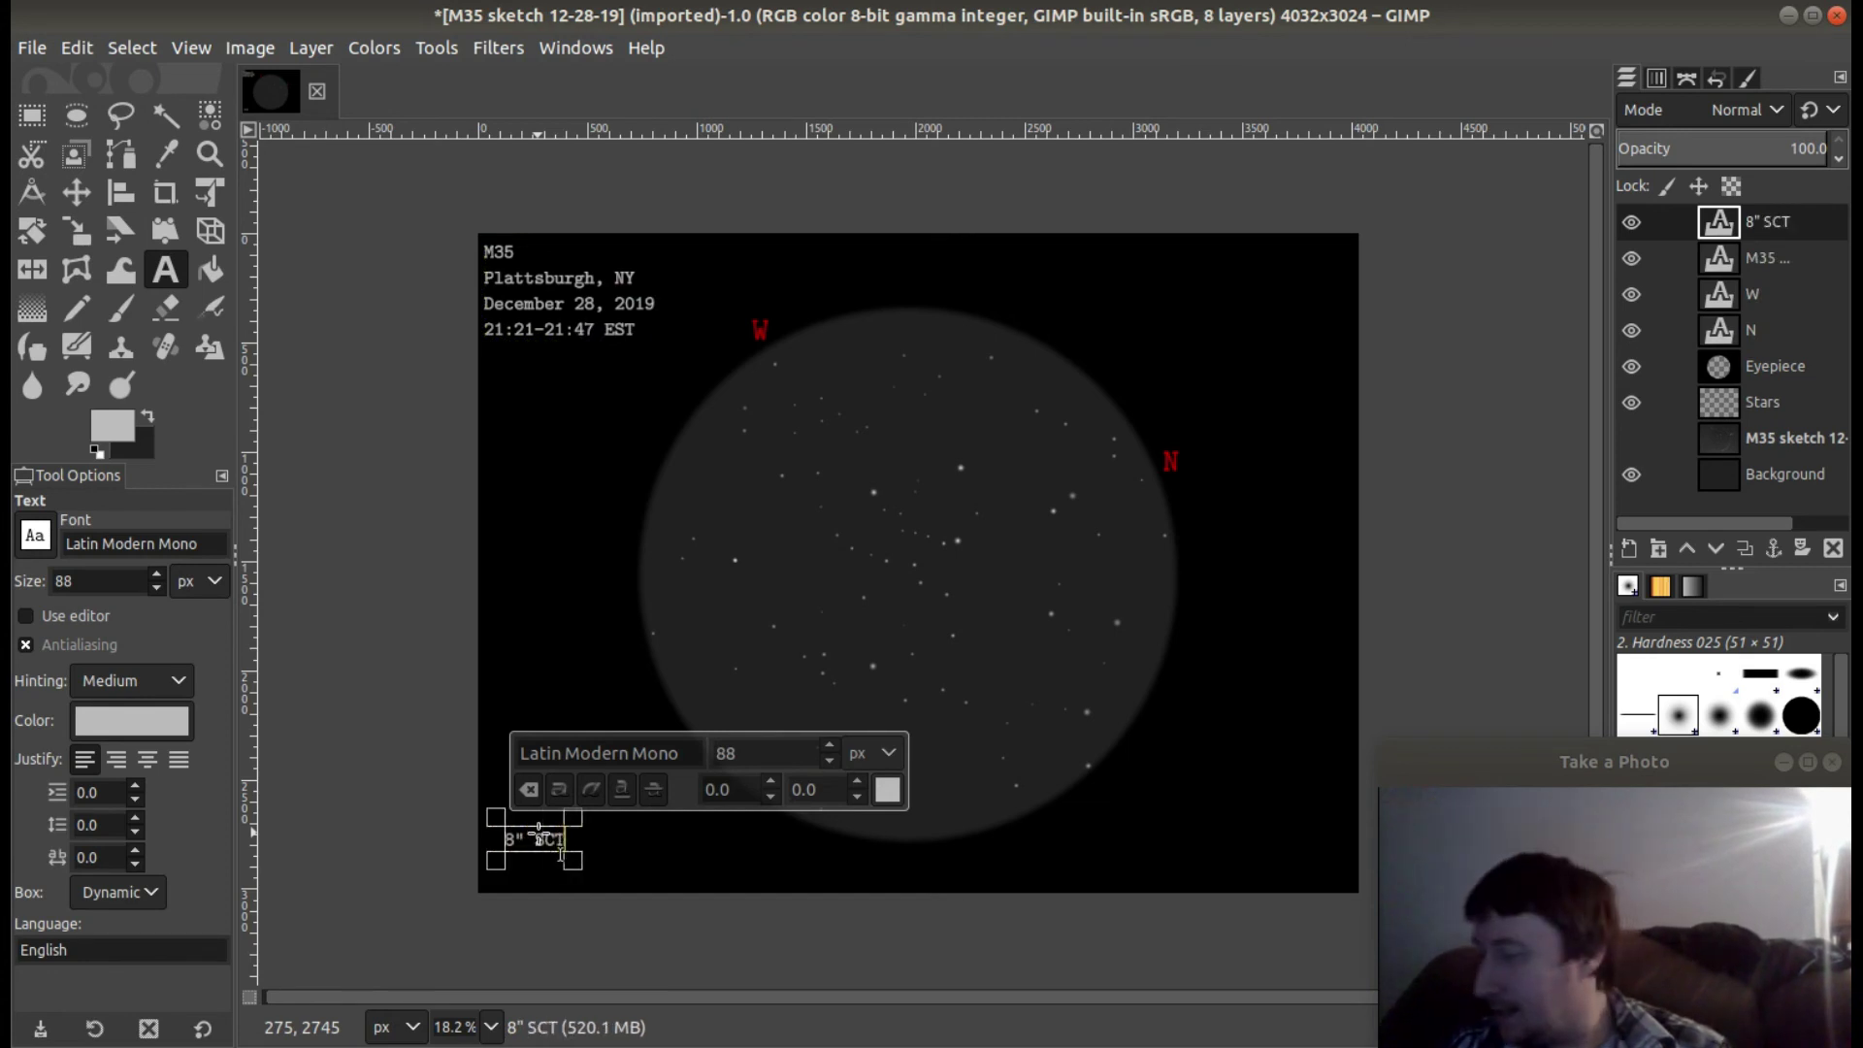
type(" and 6.3 Focal Reducer")
key("Return")
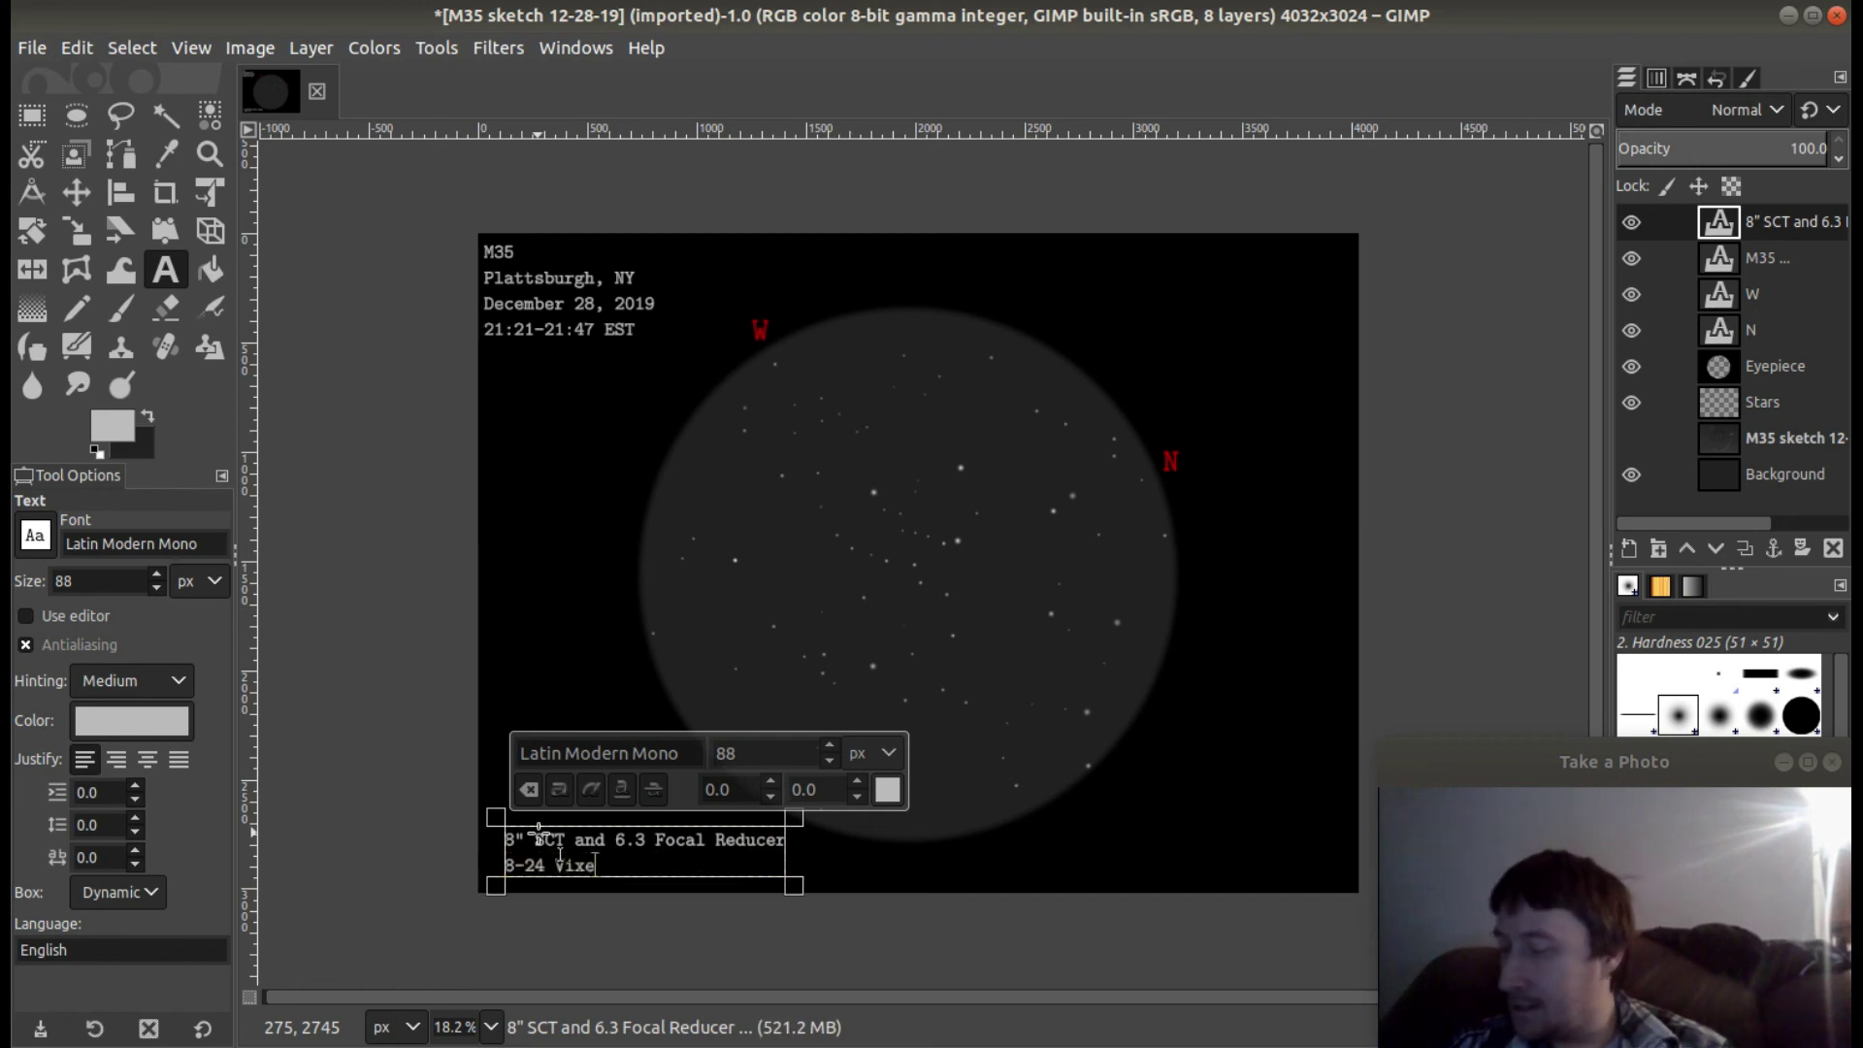
Add the lines "8-24 Vixen Zoom at 24mm" and "Magnification ~53x", and move the equipment text into the image's lower-left corner.
type("8-24 Vixen Zoom")
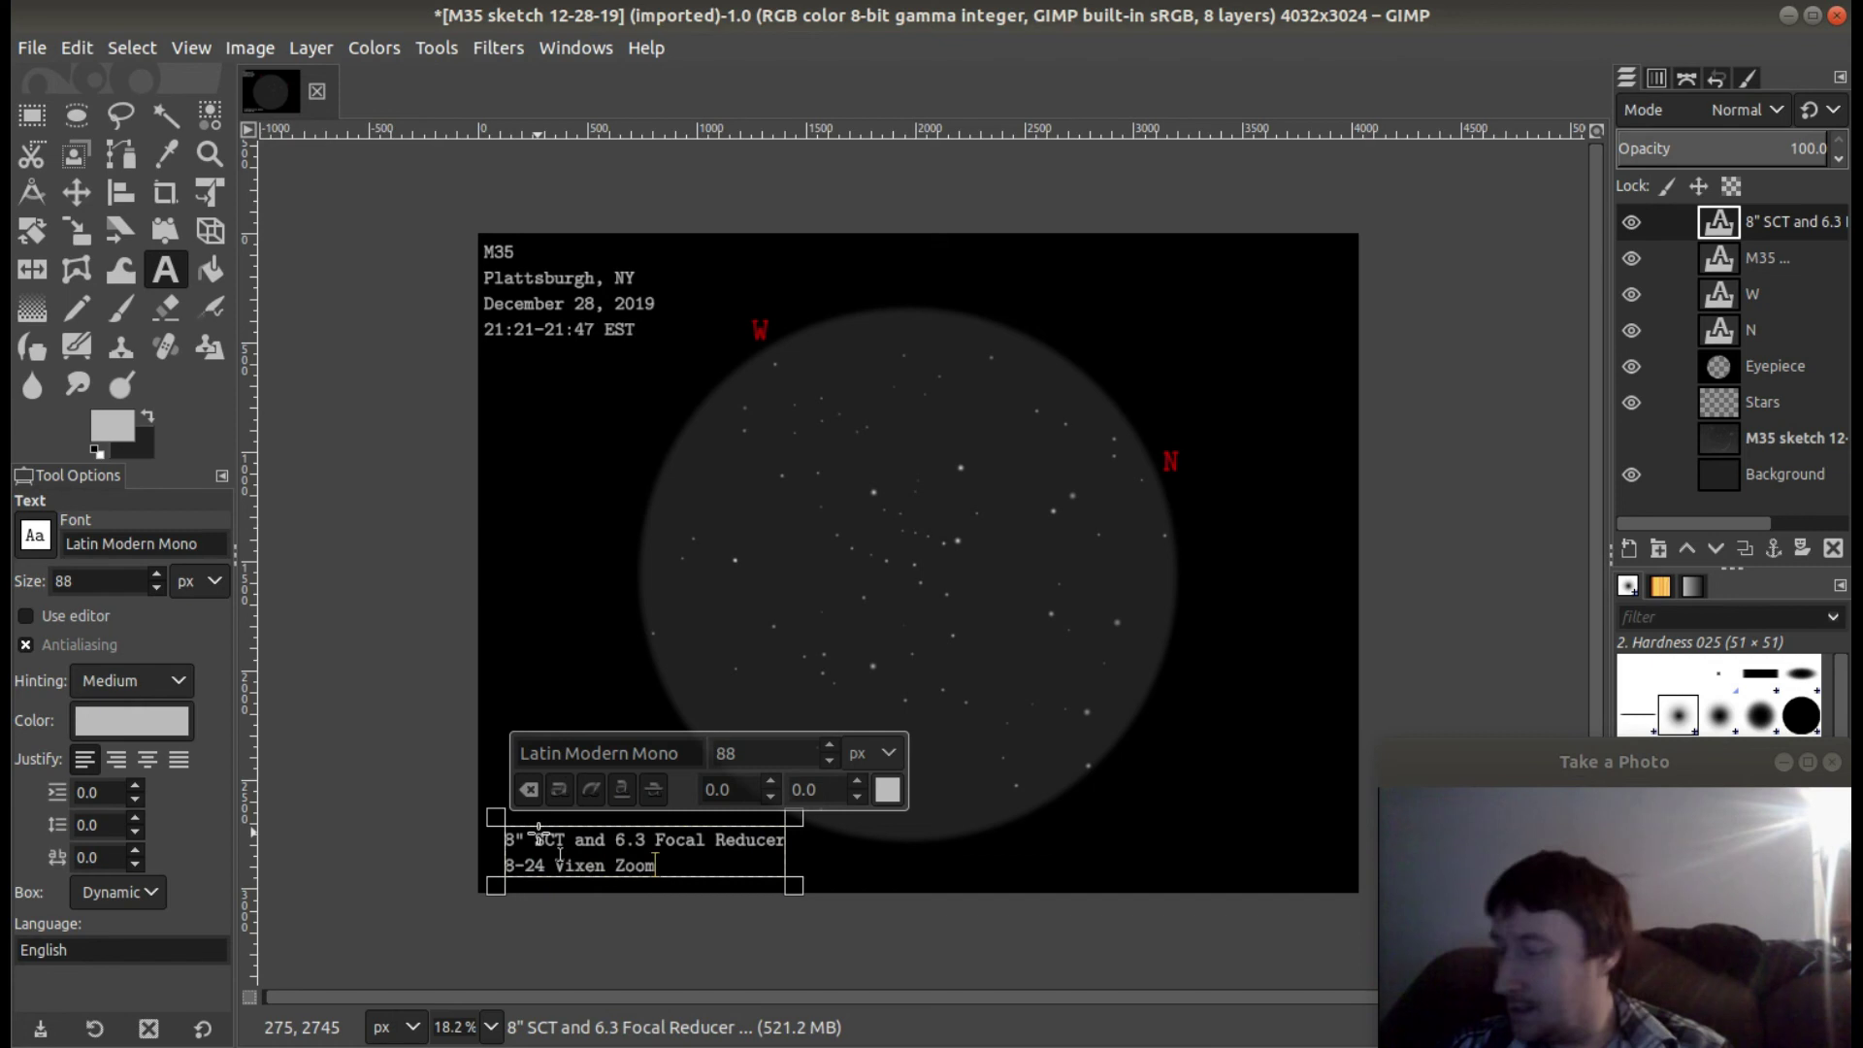
type(" at 24mm")
key("Return")
type("Magnification =53x")
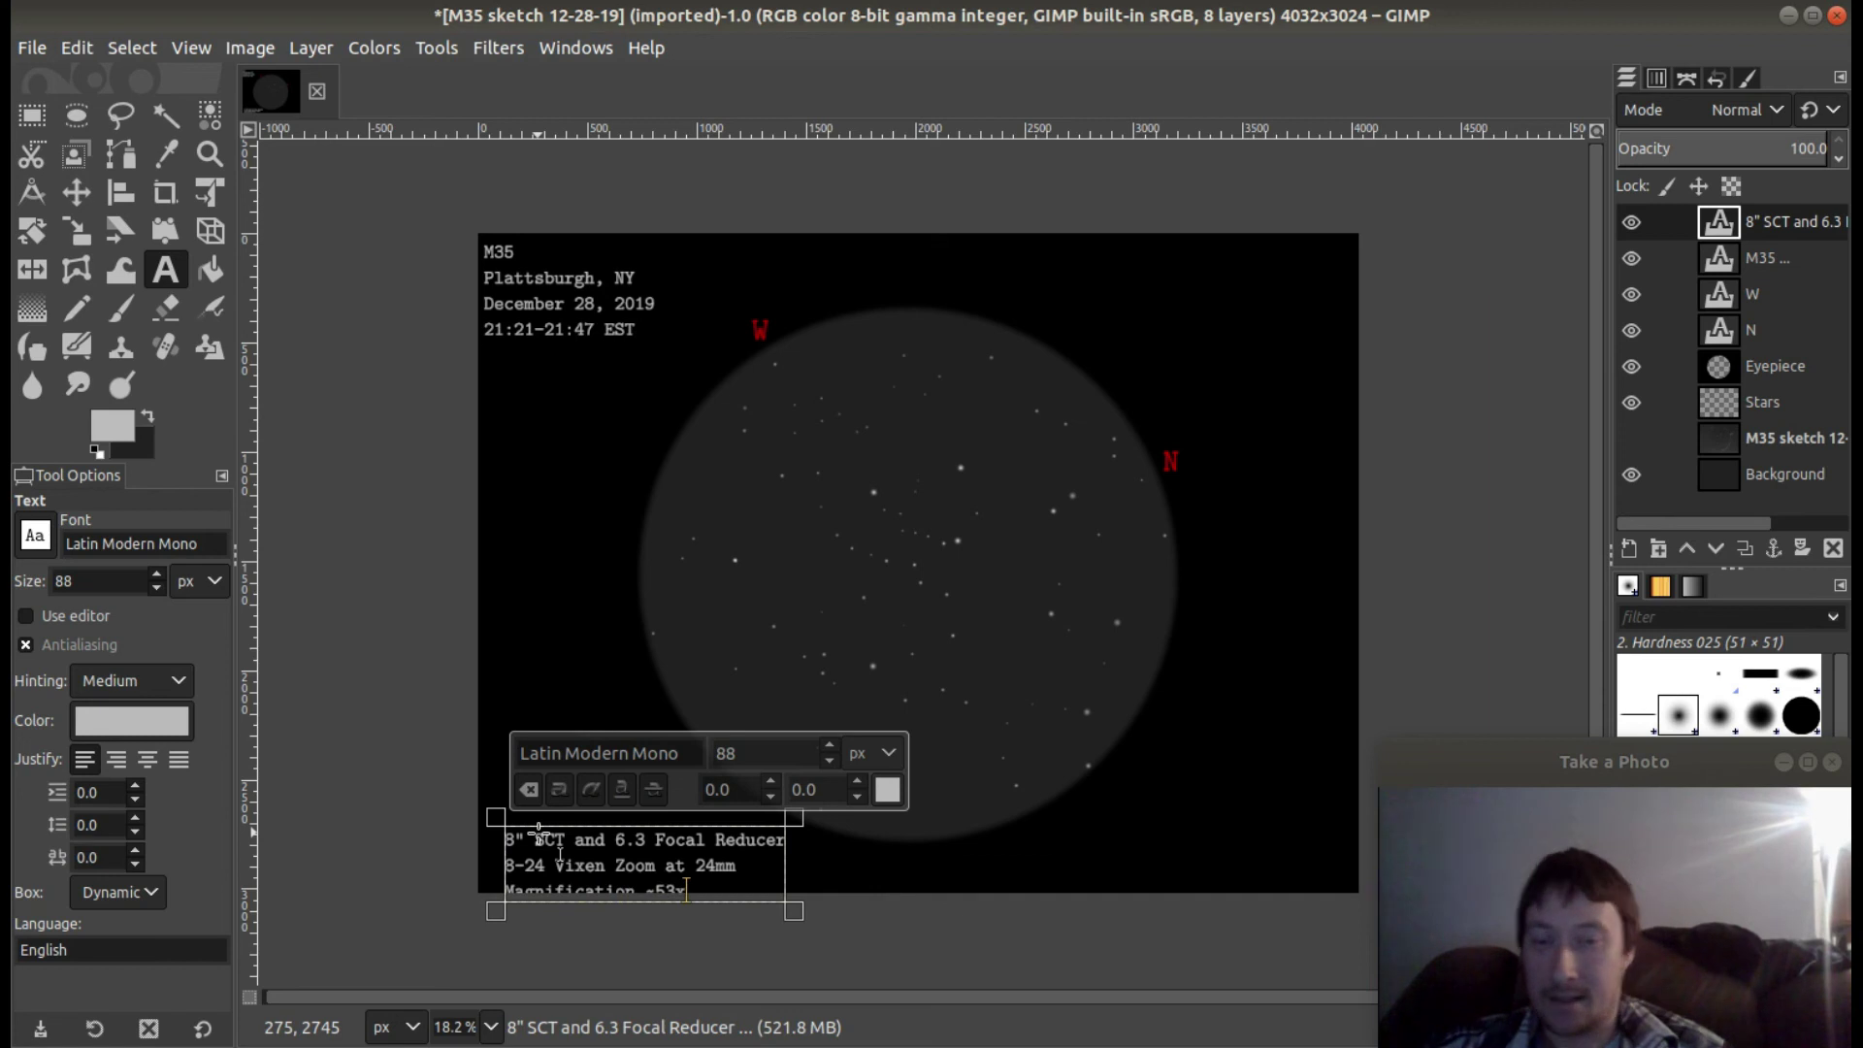
left_click(75, 191)
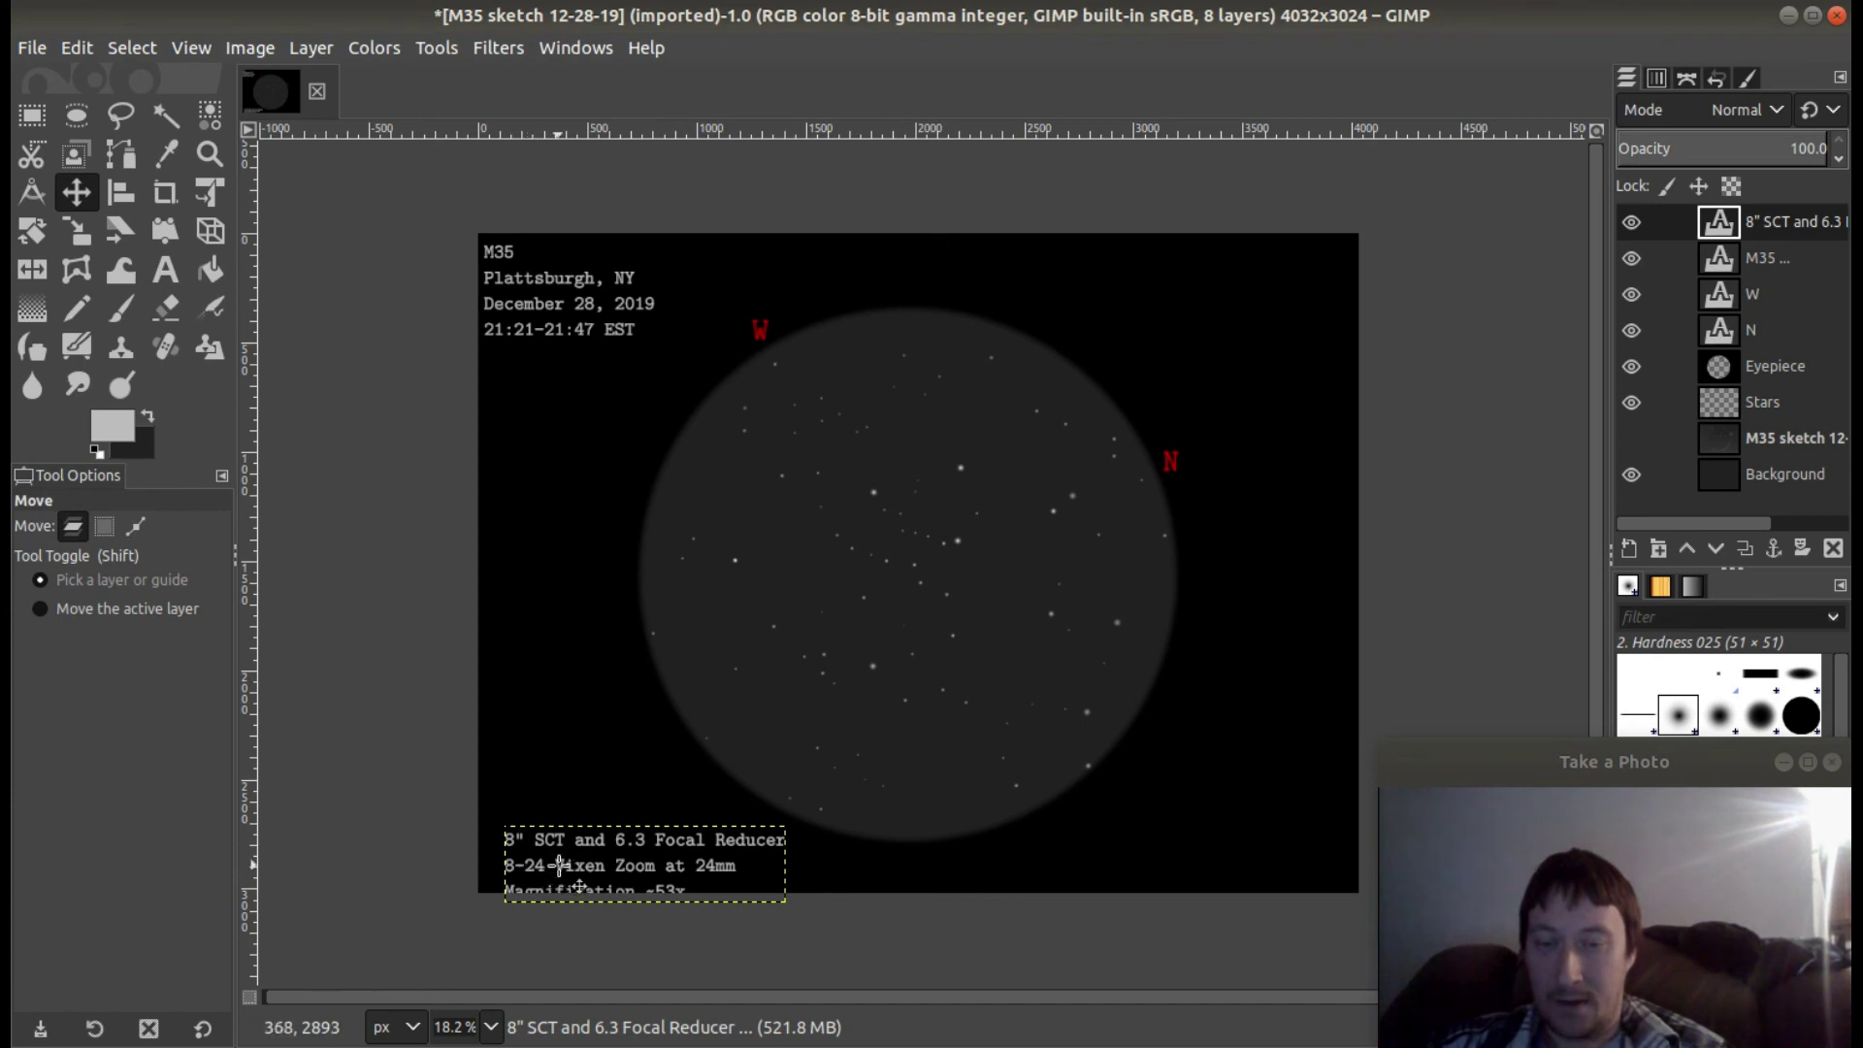
left_click_drag(549, 864, 540, 852)
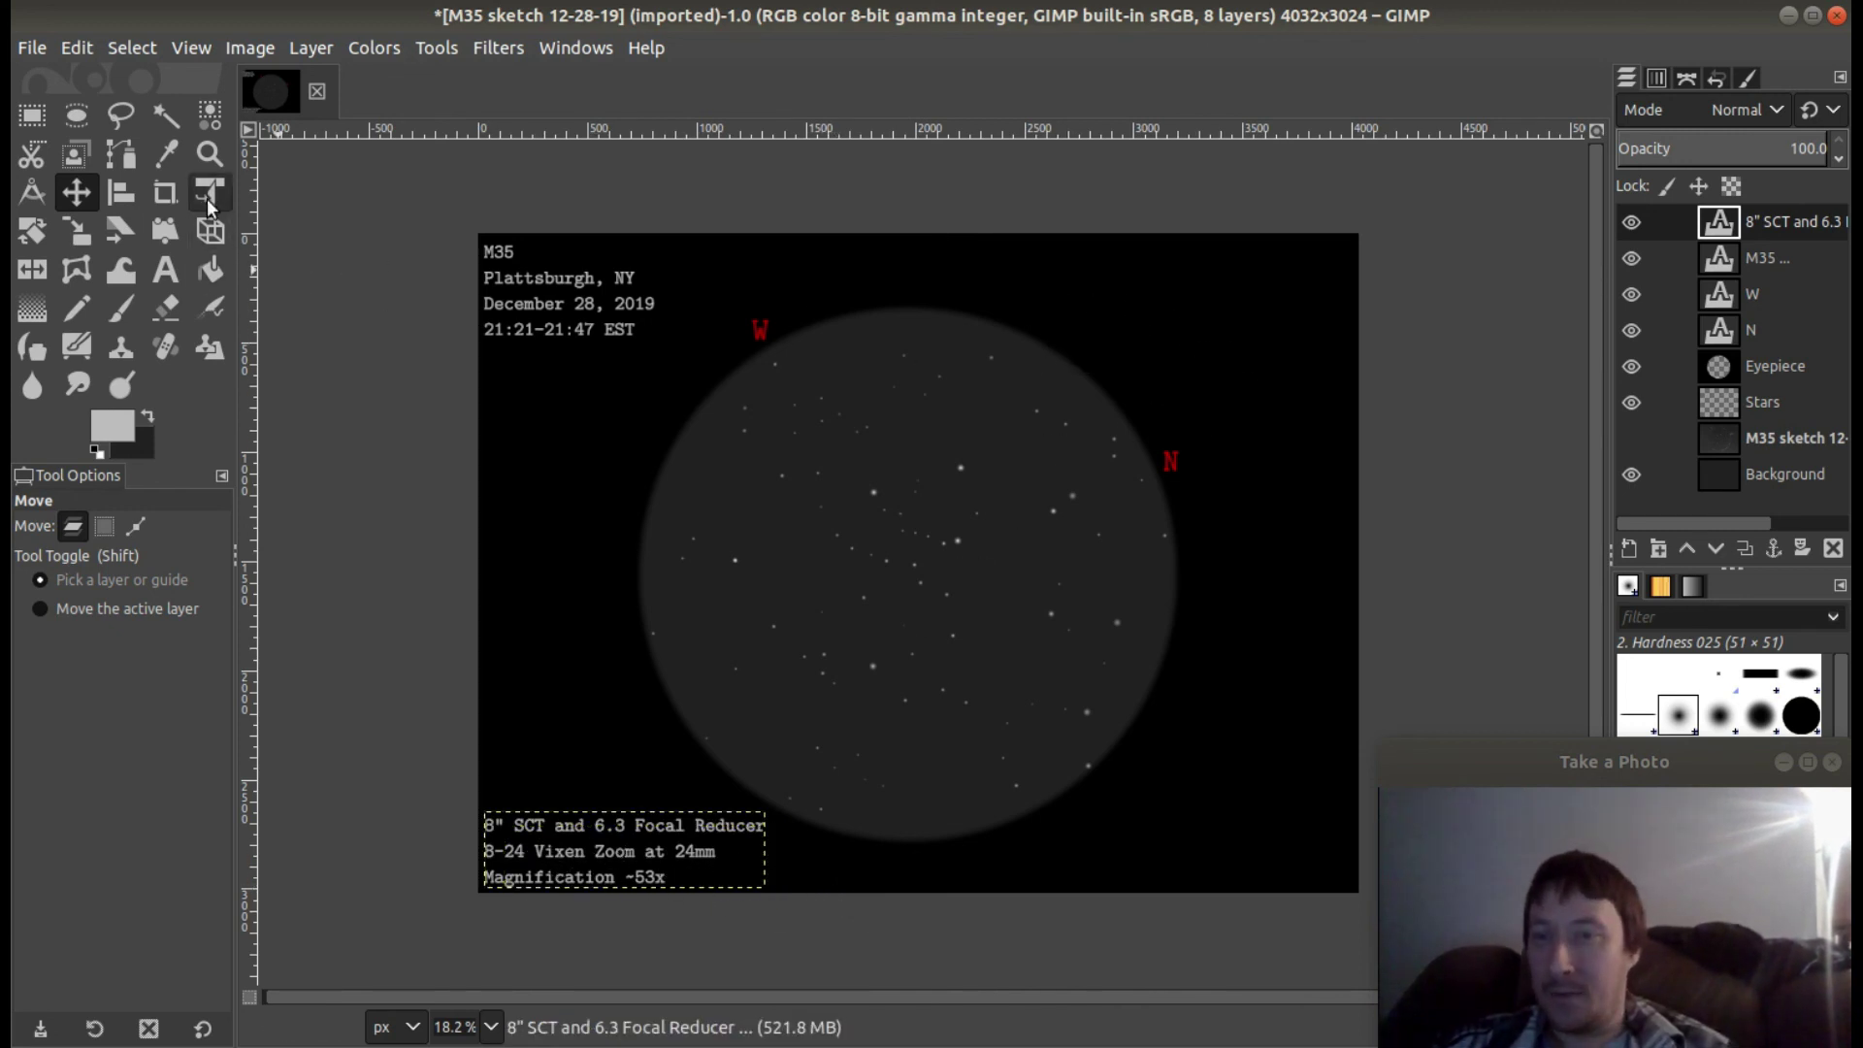
Add a right-justified 88 px text near the image's upper-right corner reading "29F, Clear, Bortle 6".
left_click(165, 270)
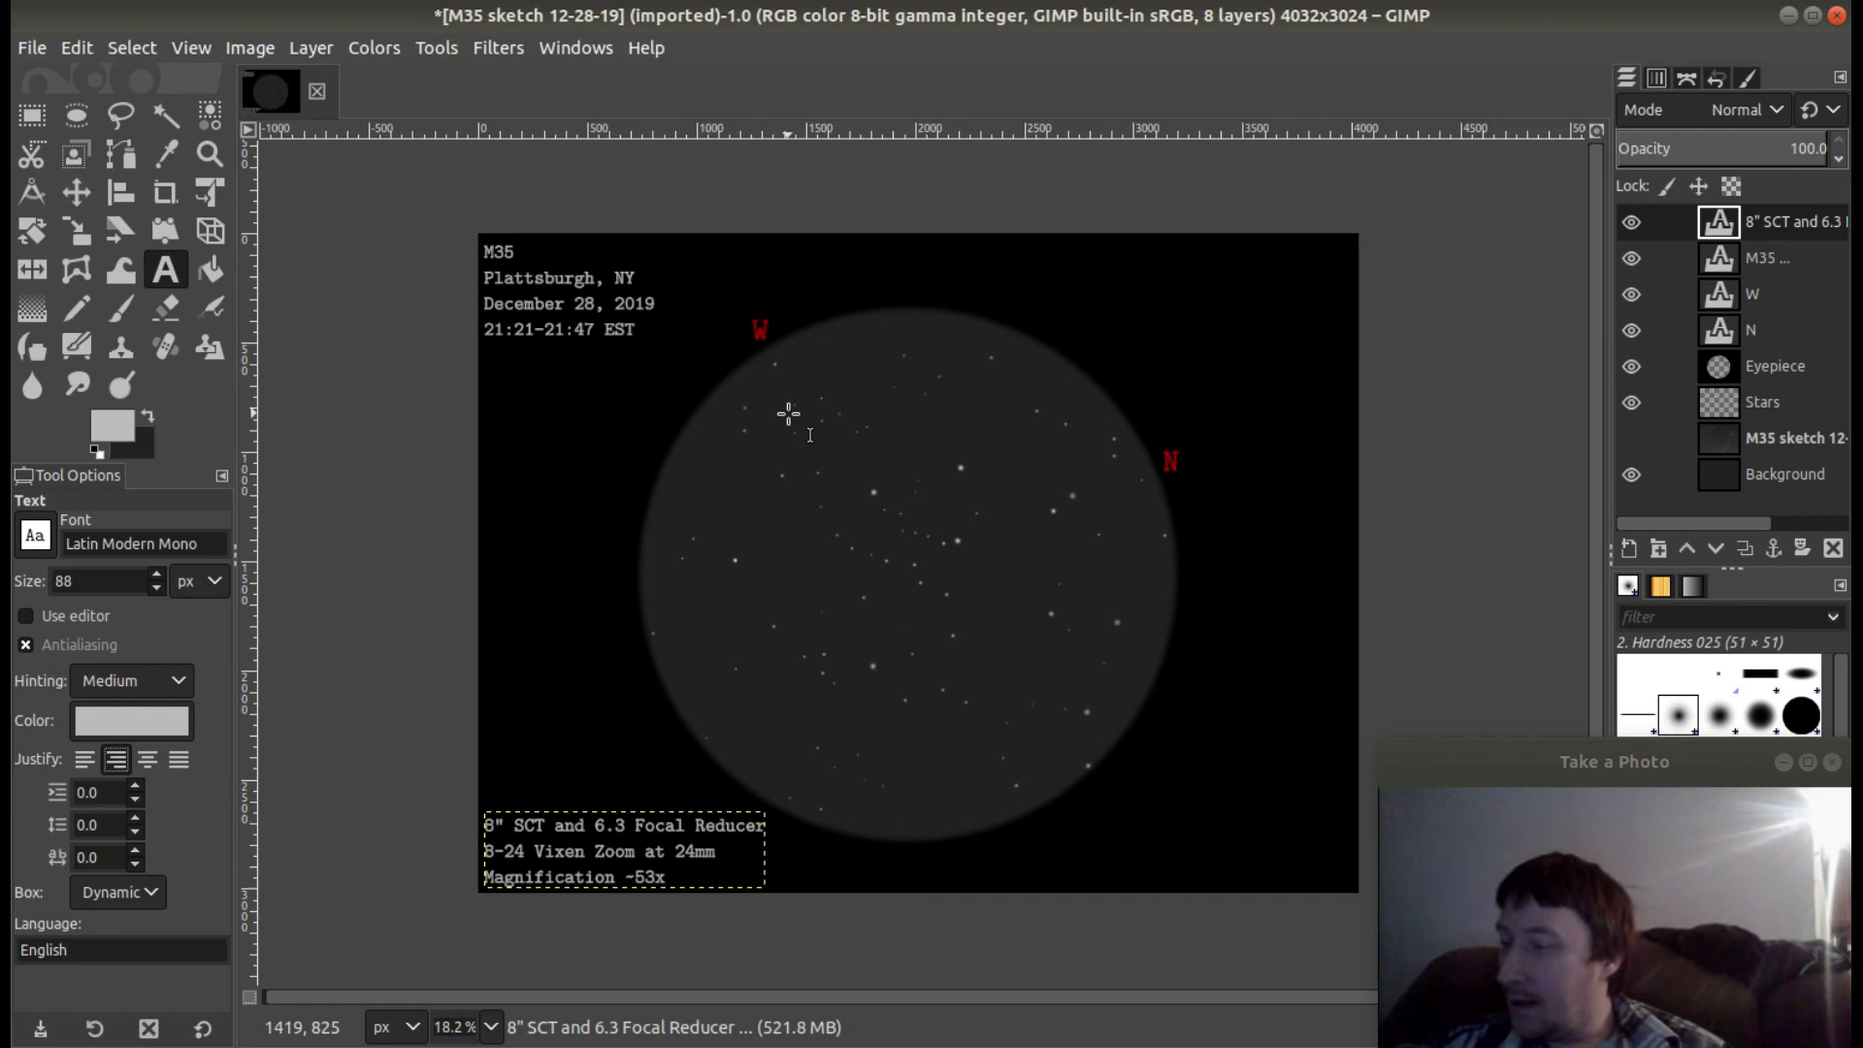
left_click(1112, 269)
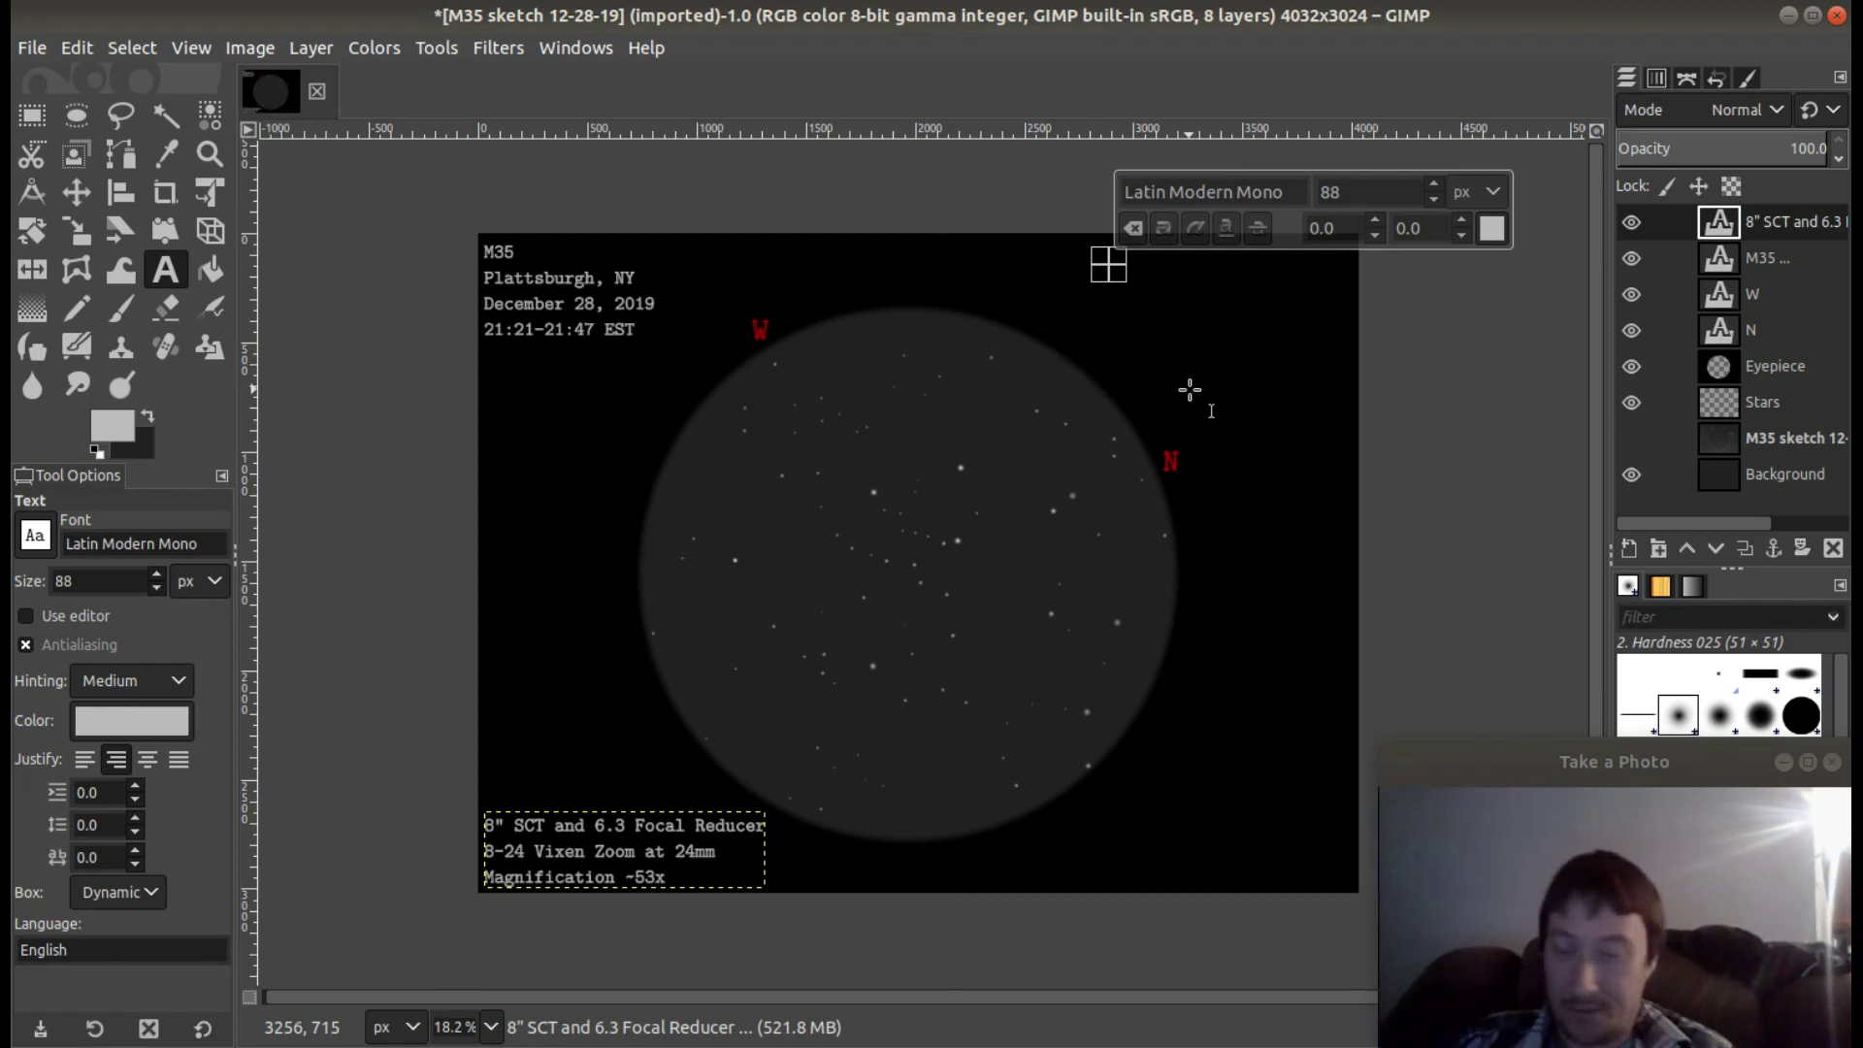
type("29F")
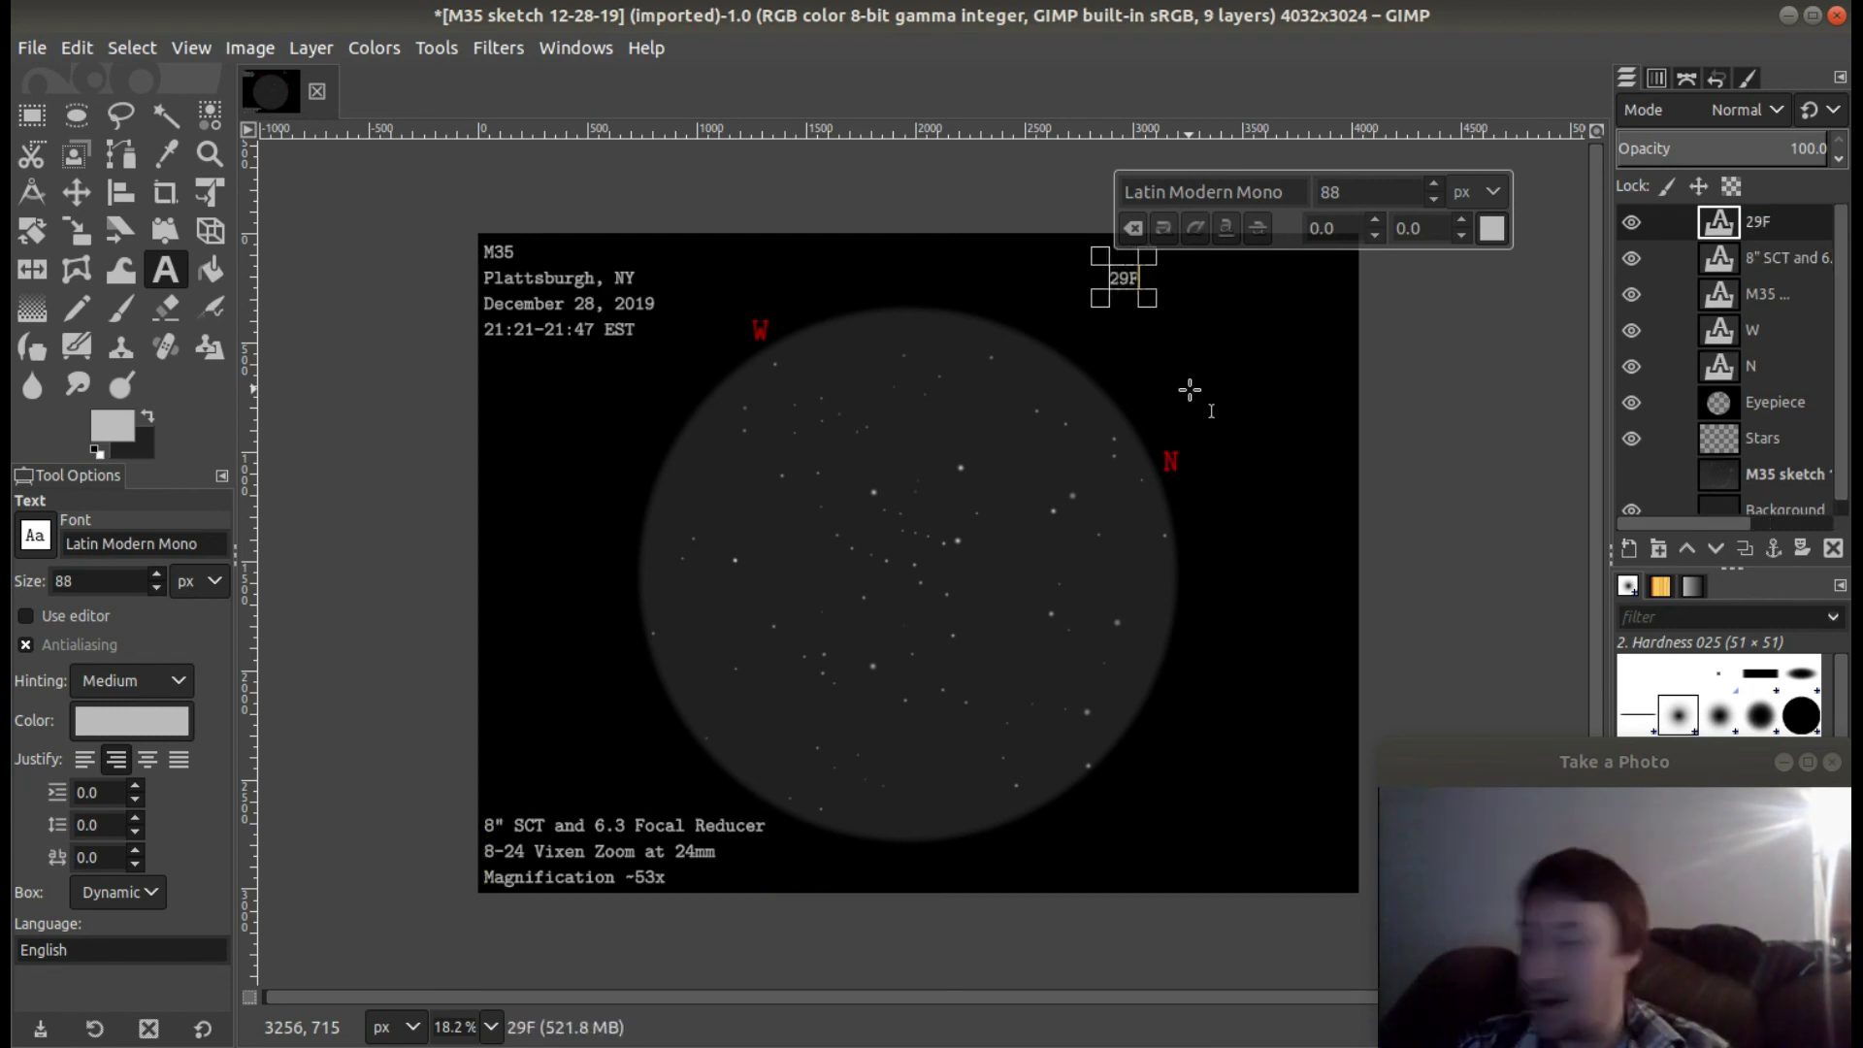
type(", Cle")
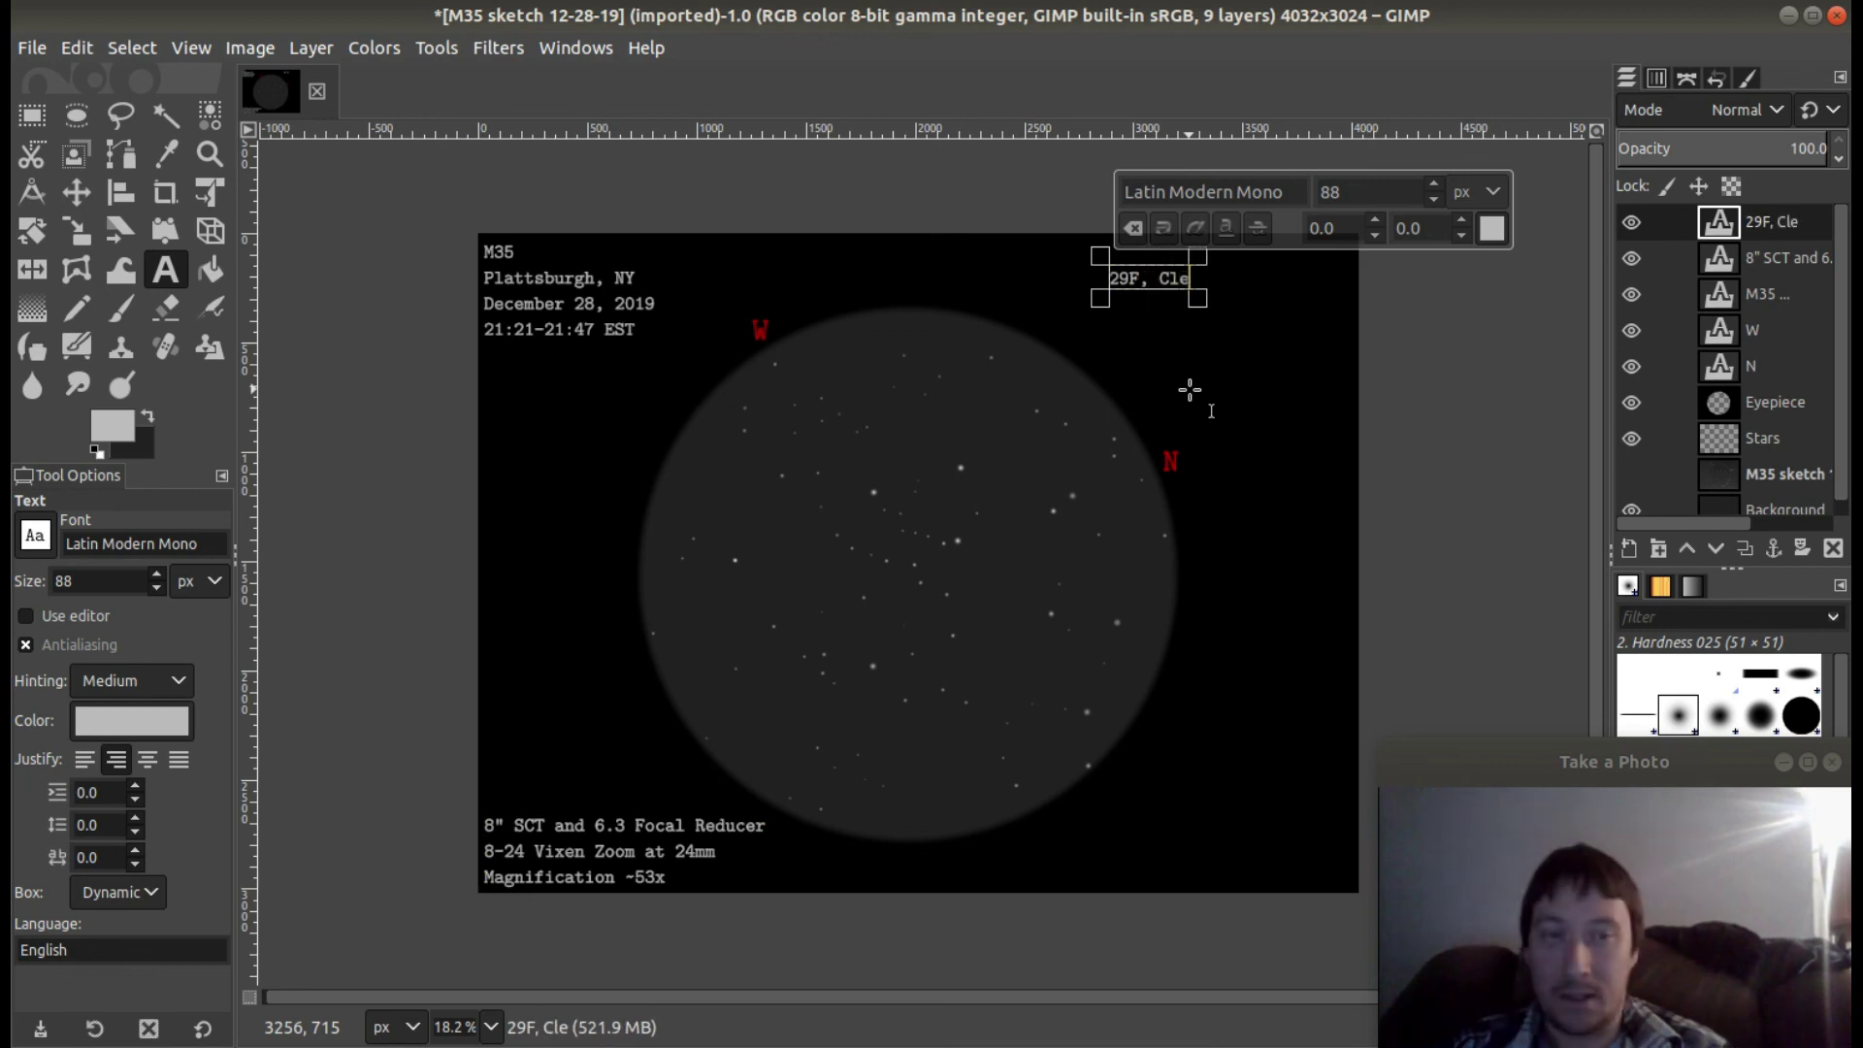
type("ar, Bortle 6")
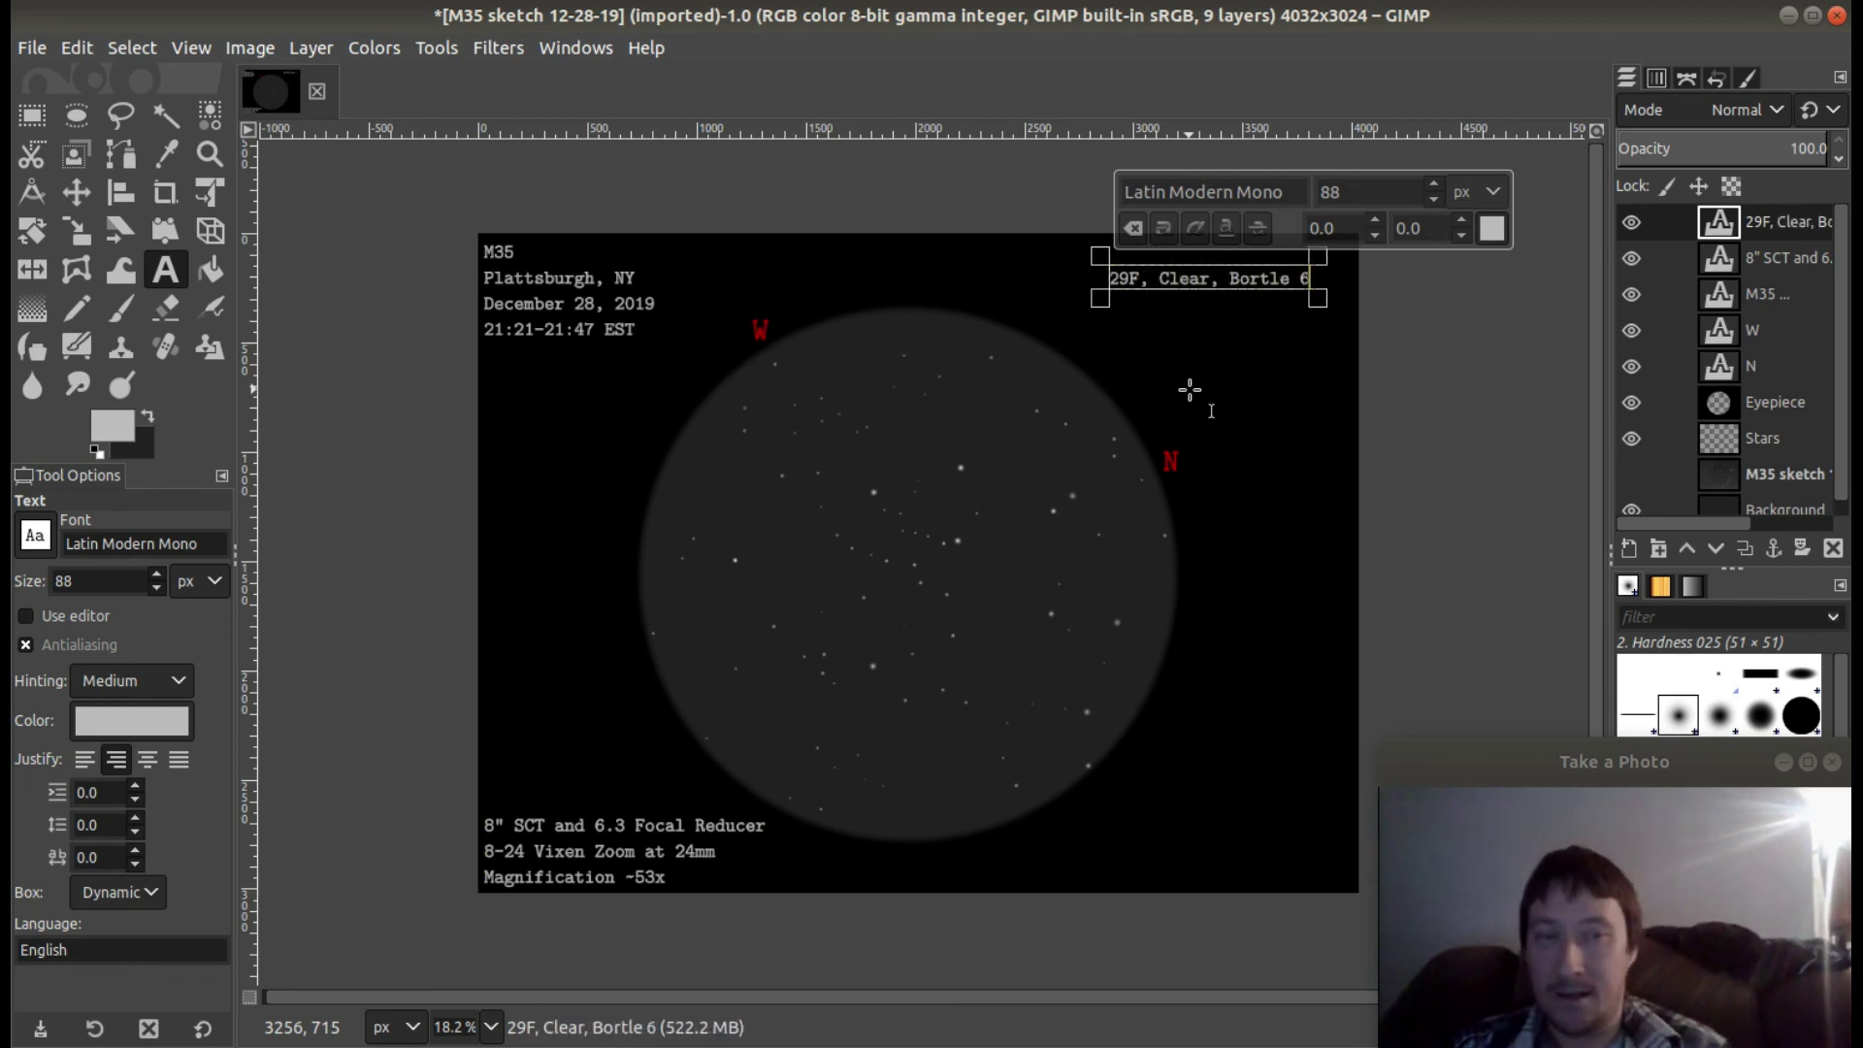
Add the lines "Seeing 3/5" and "Transparency 3/5" below the Bortle line of the conditions text.
key("Return")
type("Seeing 3/8")
key("Return")
type("Transparen")
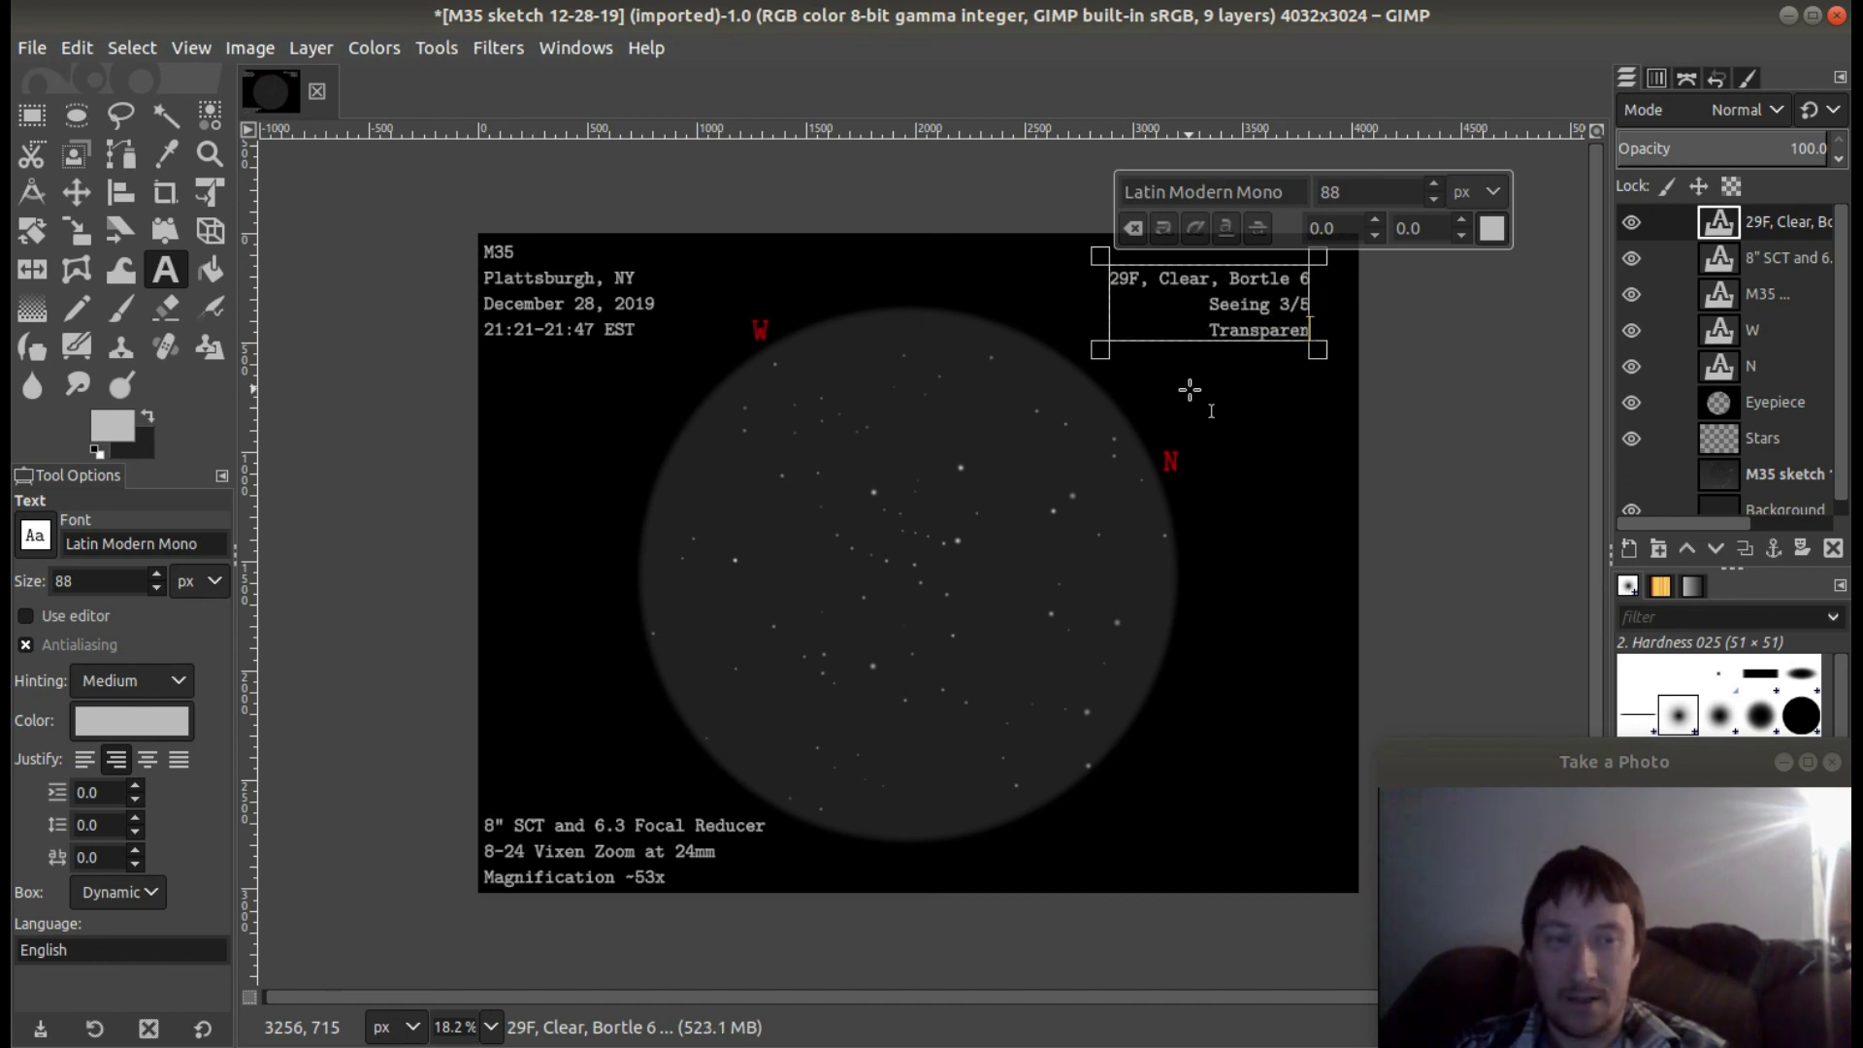
type("cy 3/5")
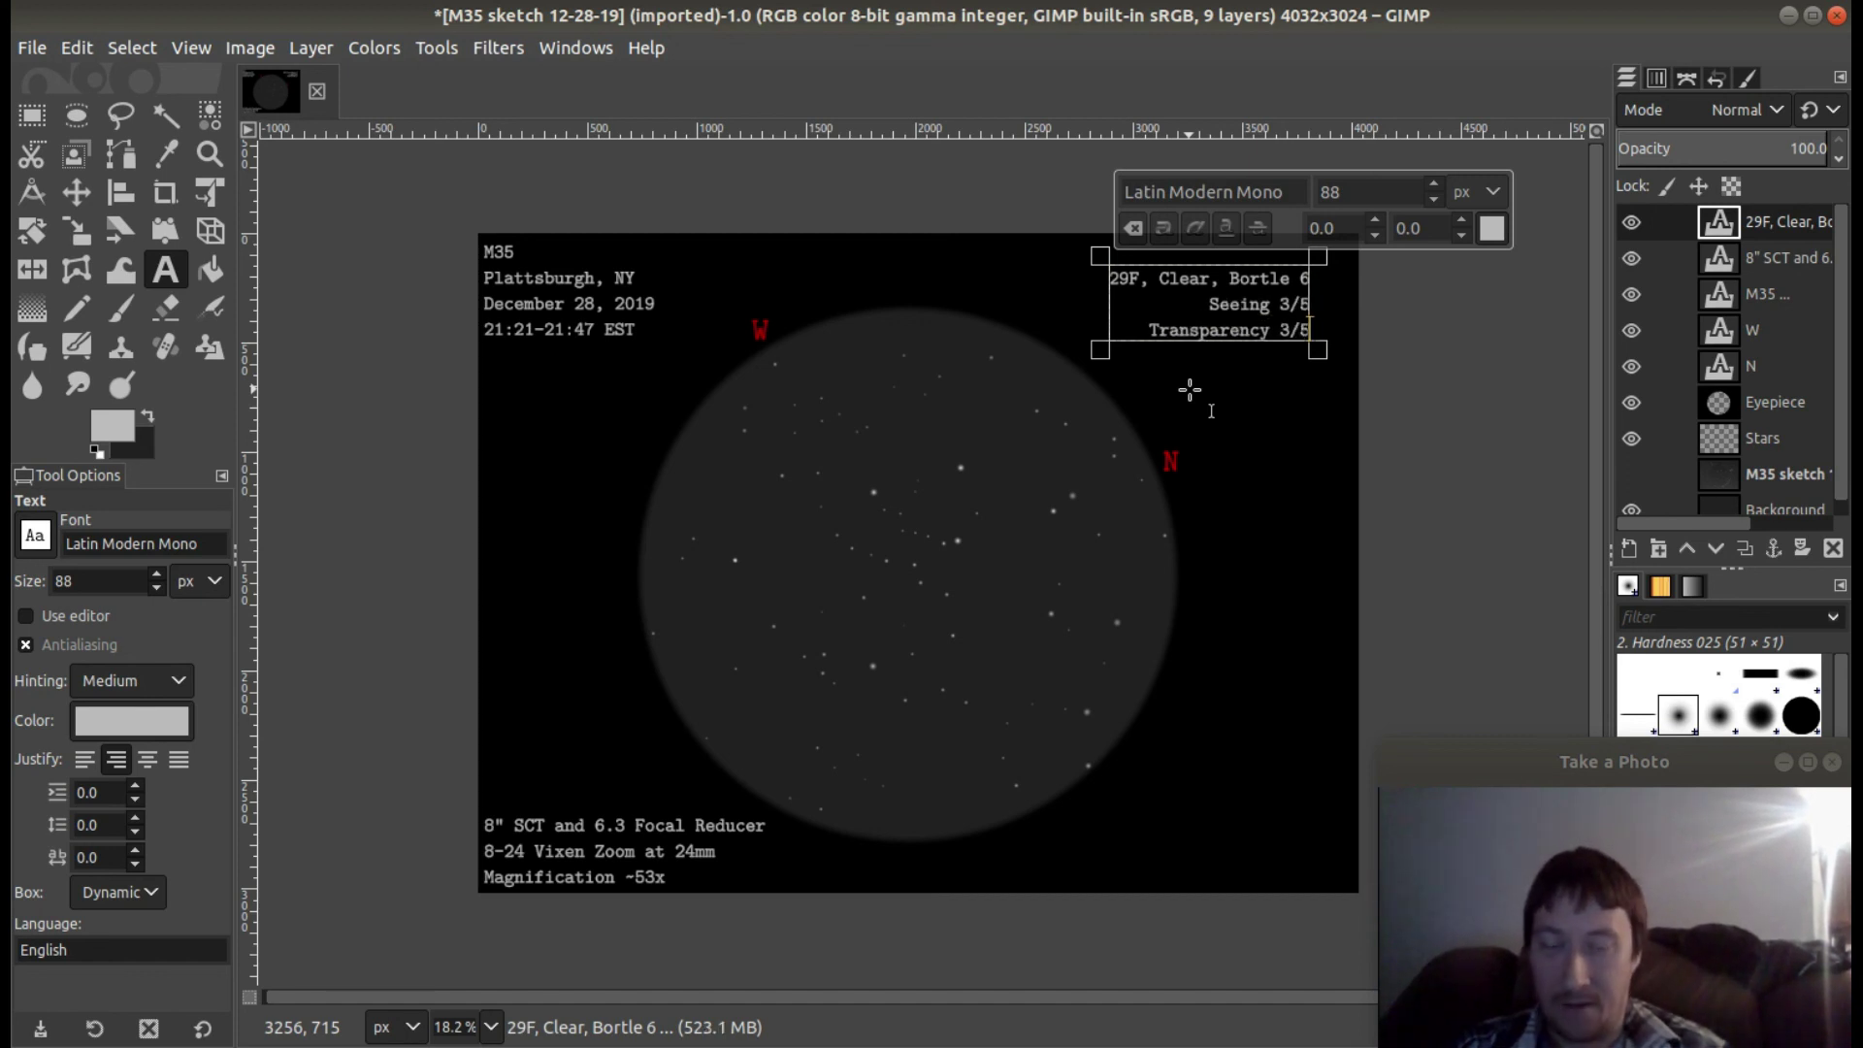
Add the line "4% Waxing Crescent Moon" to the conditions text and move the text into the image's upper-right corner.
key("Return")
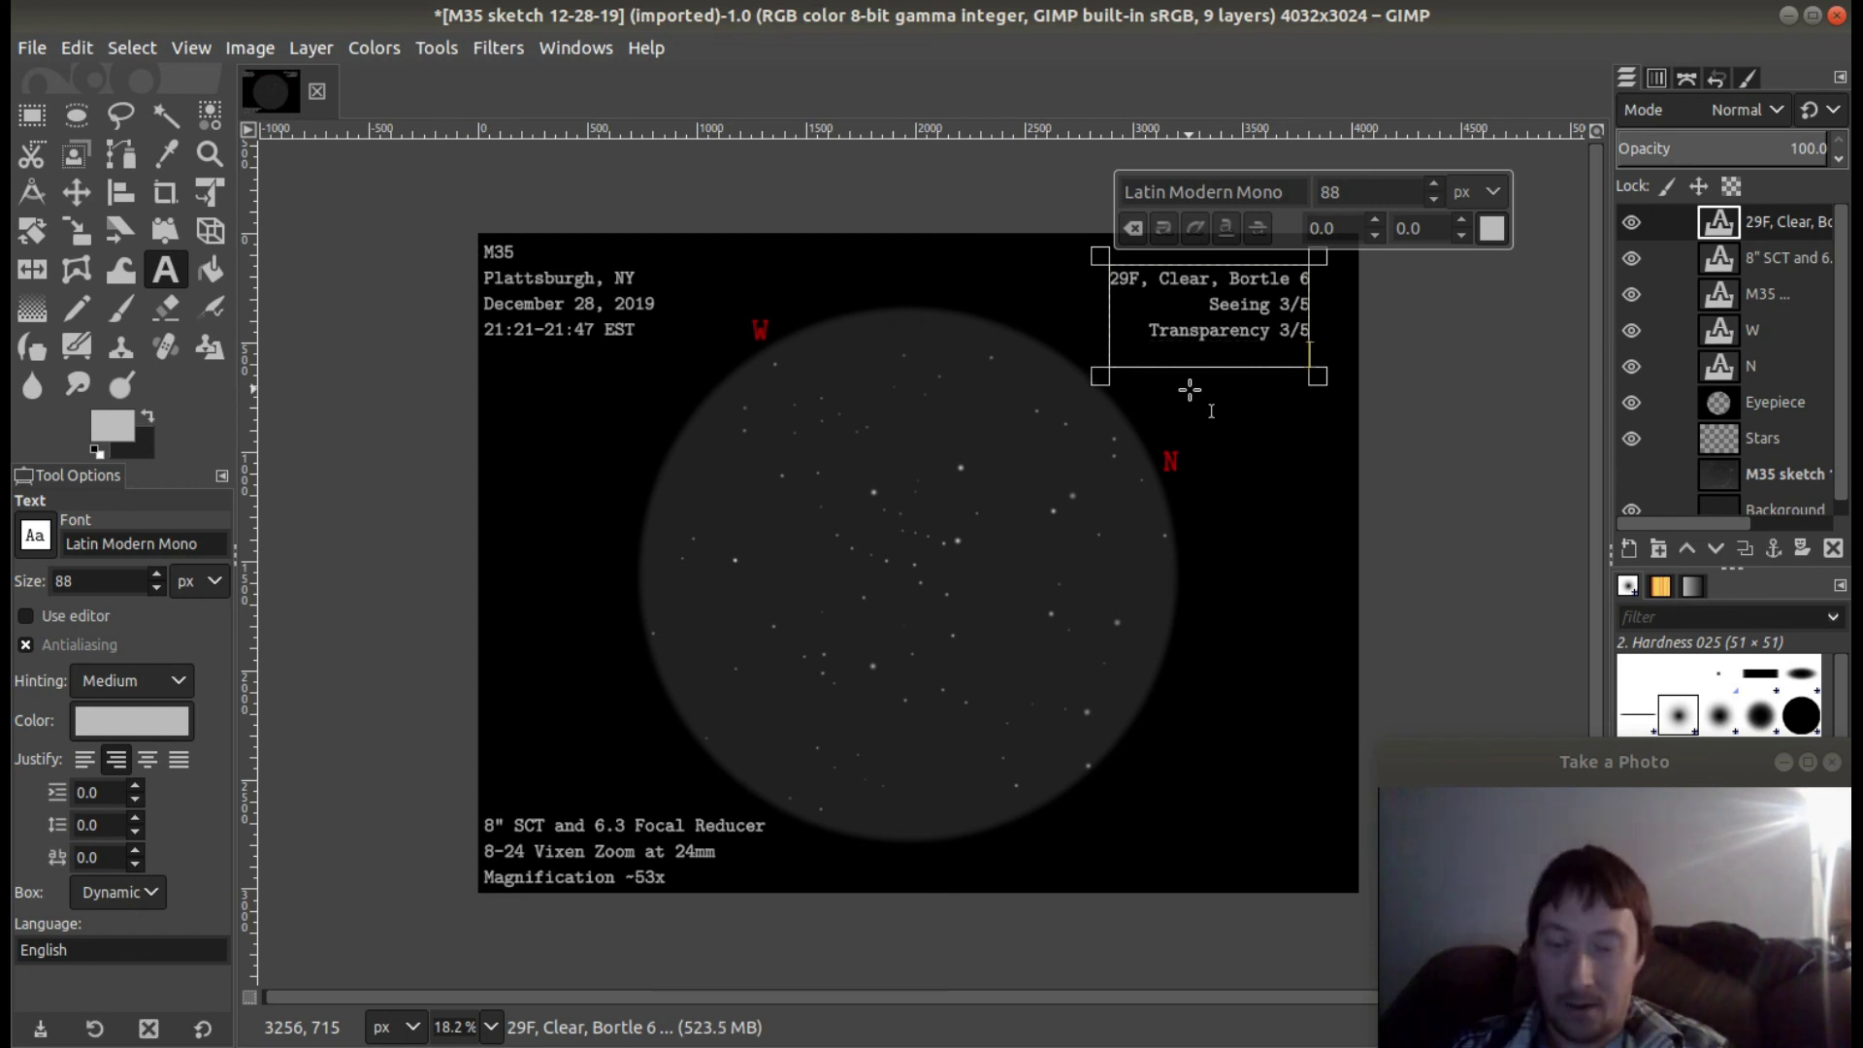
type("4%")
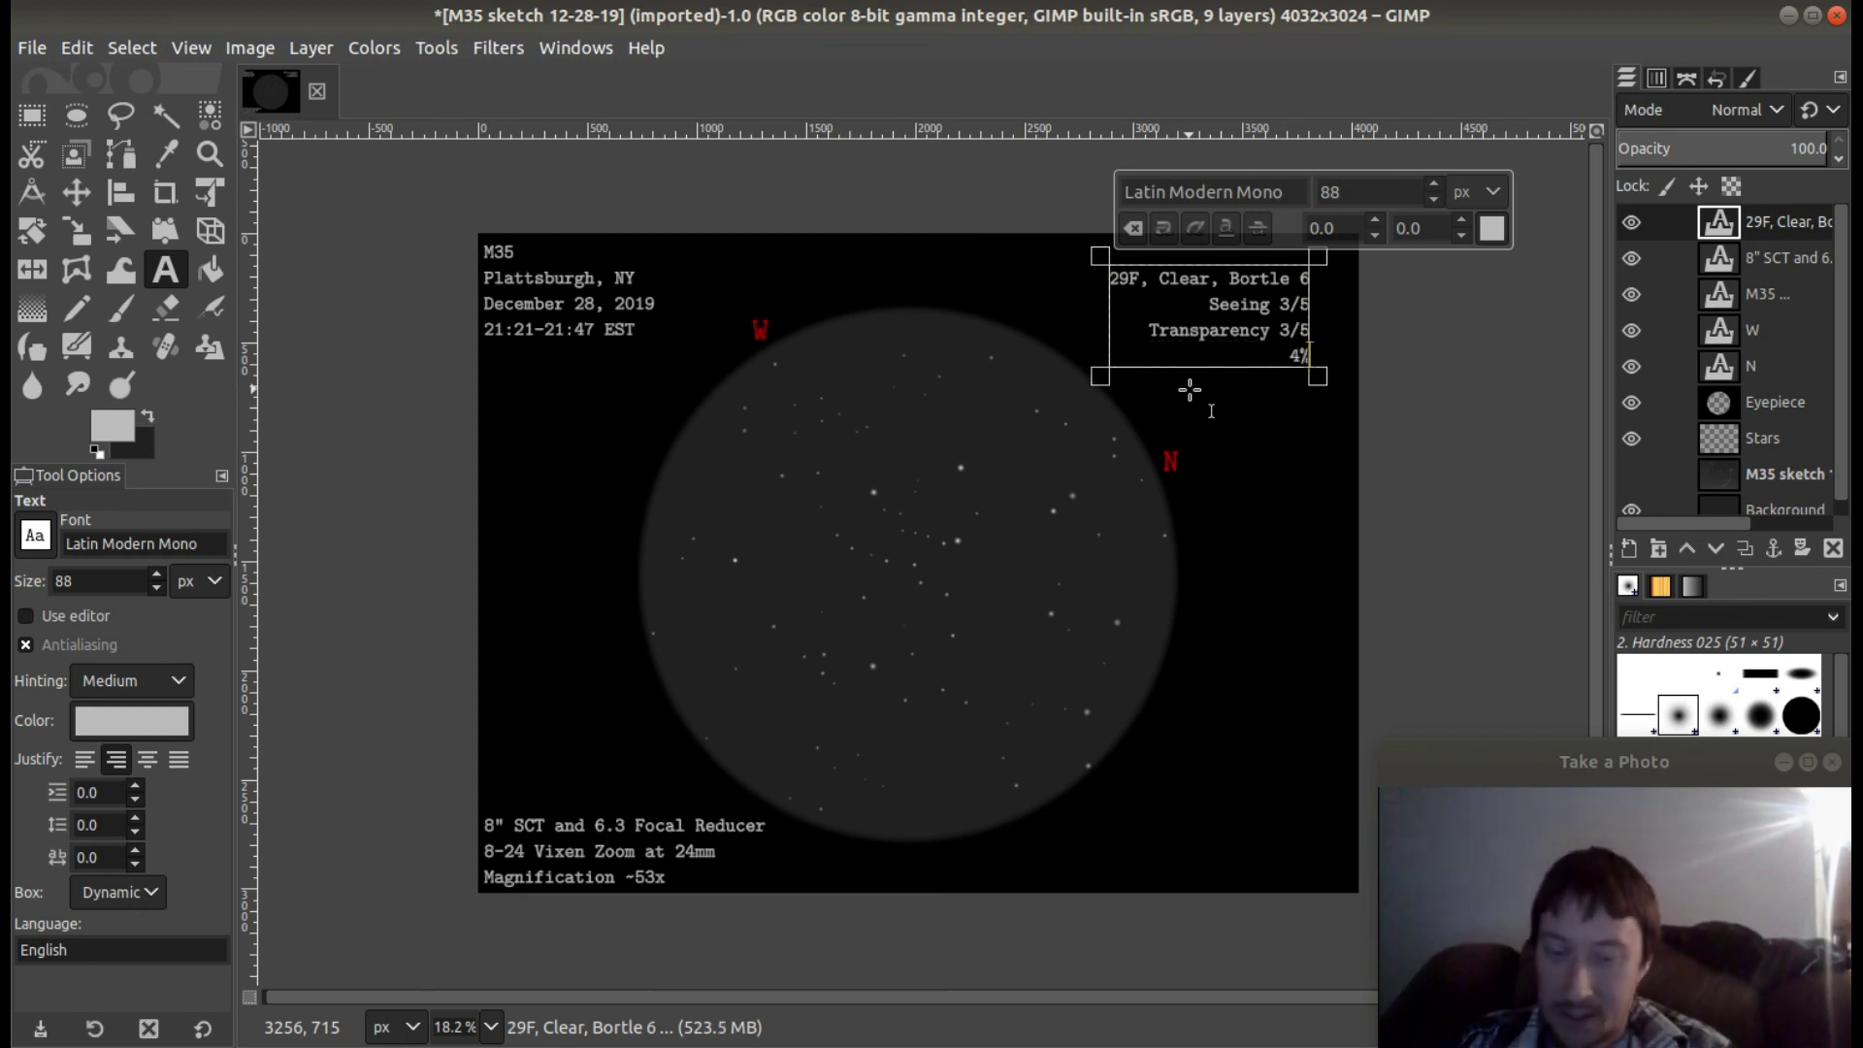
type(" Waxing C")
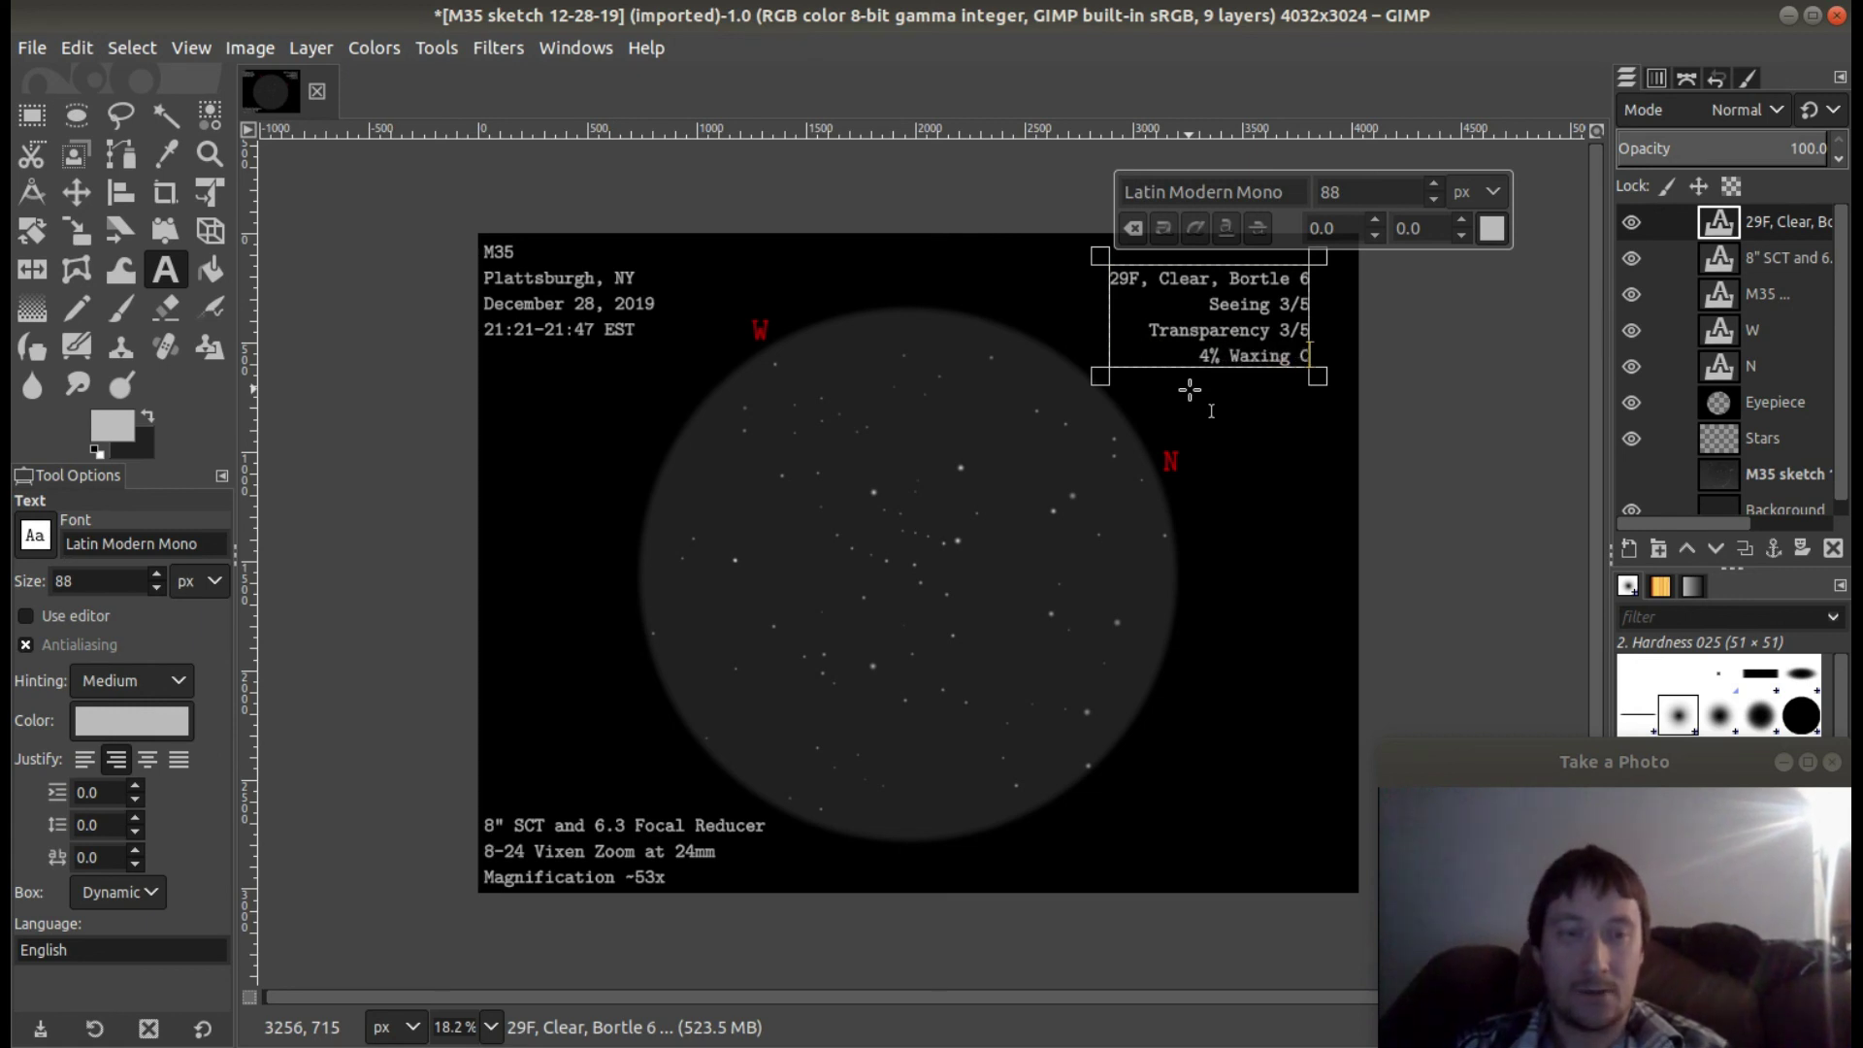
type("rescent Moon")
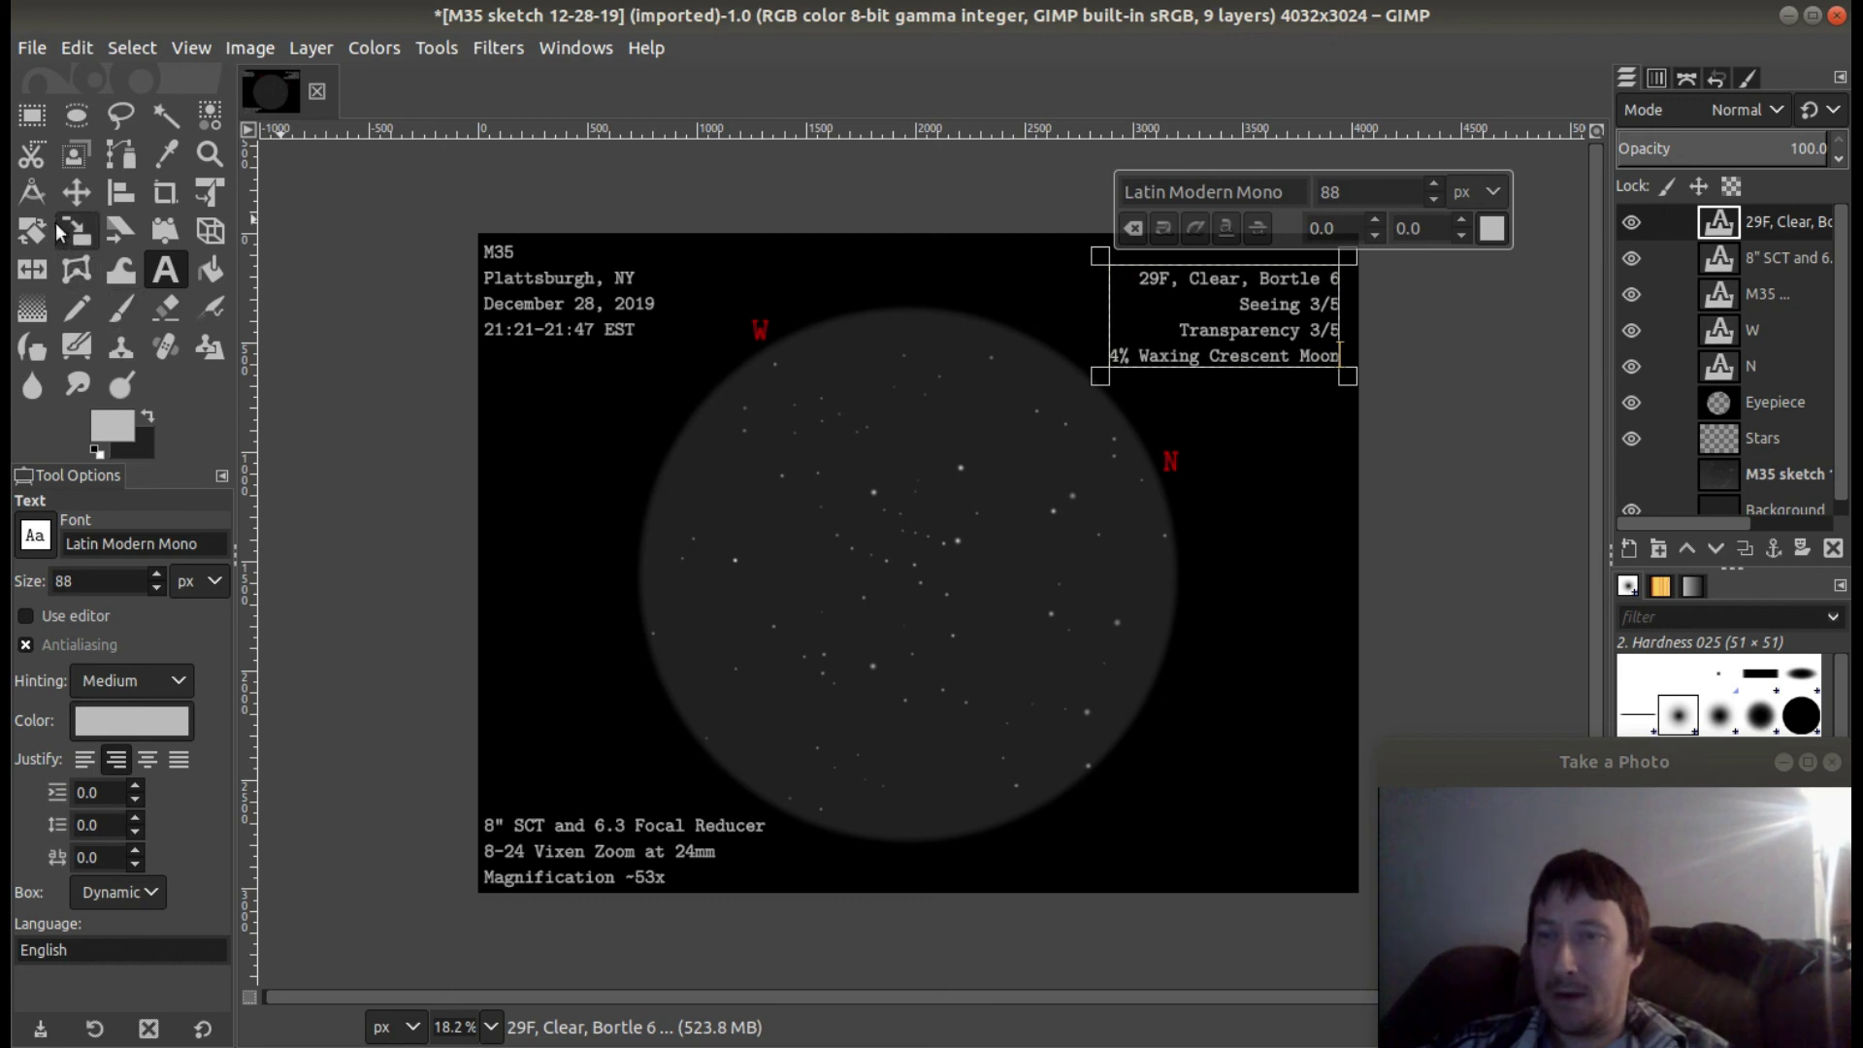
left_click(68, 200)
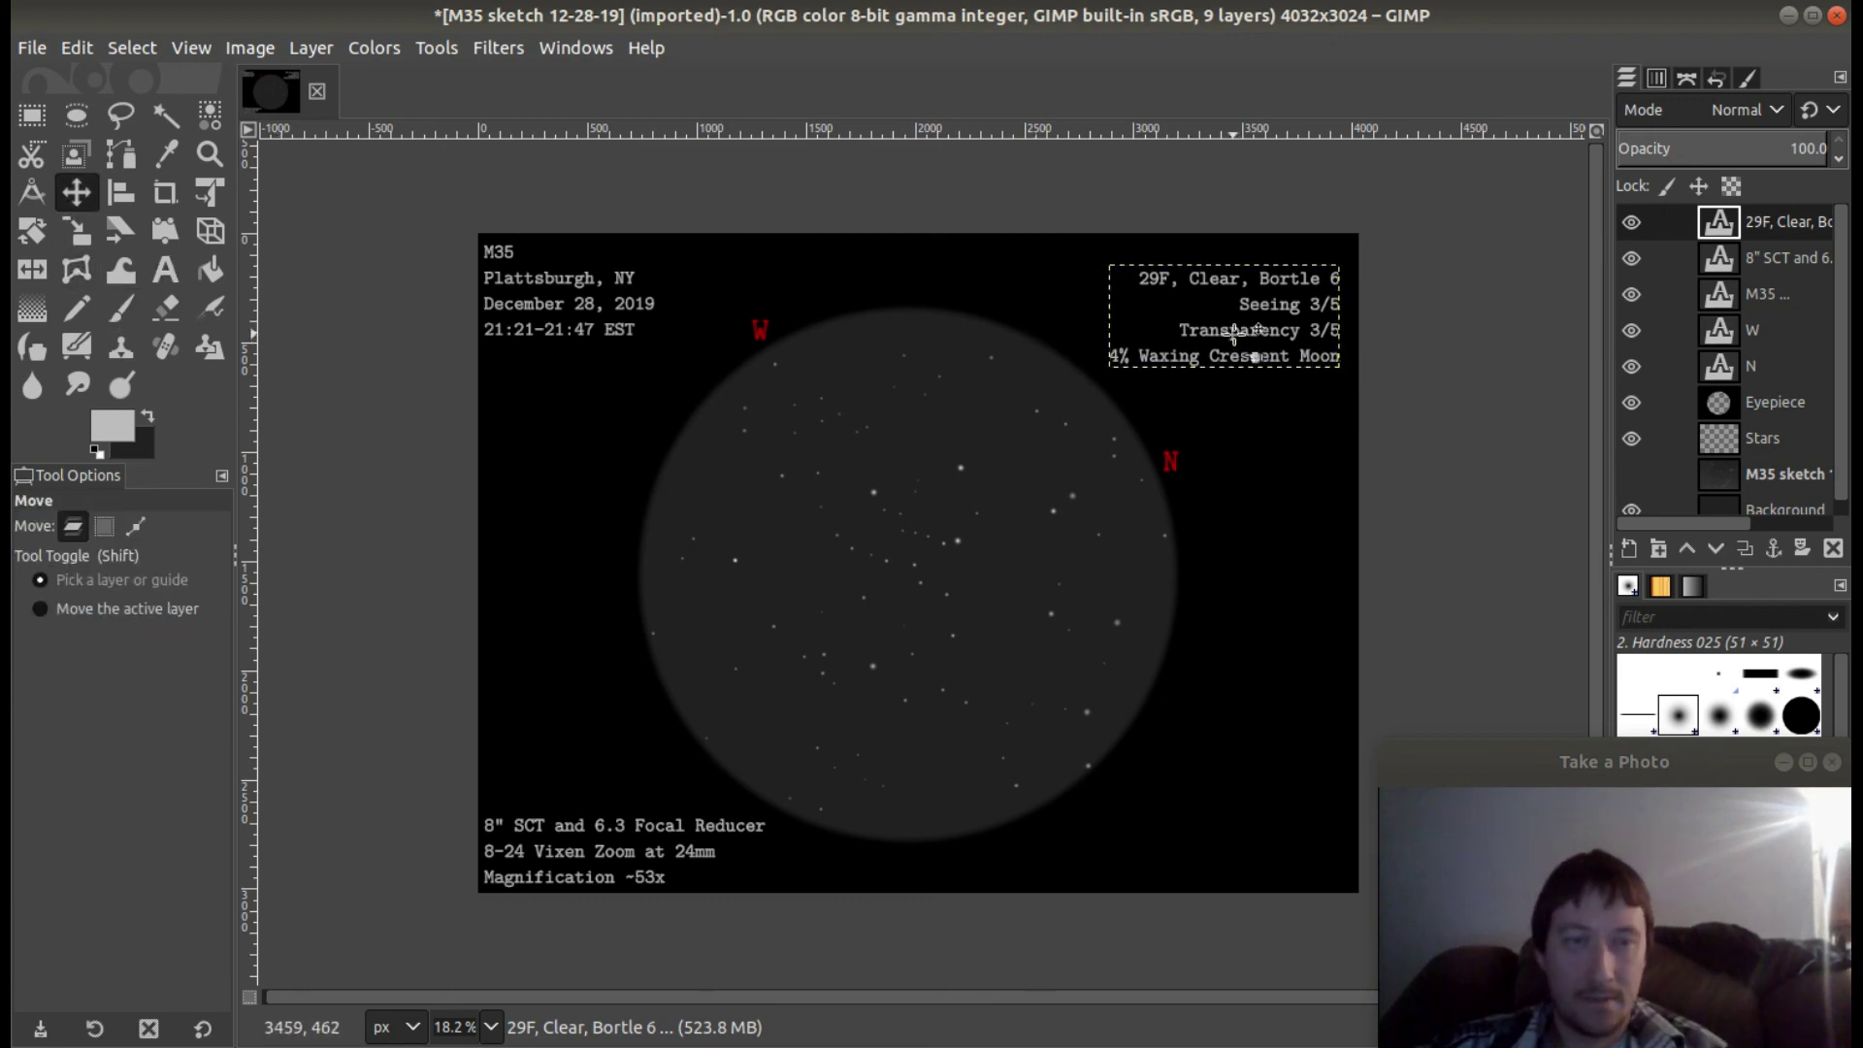
left_click_drag(1239, 334, 1249, 303)
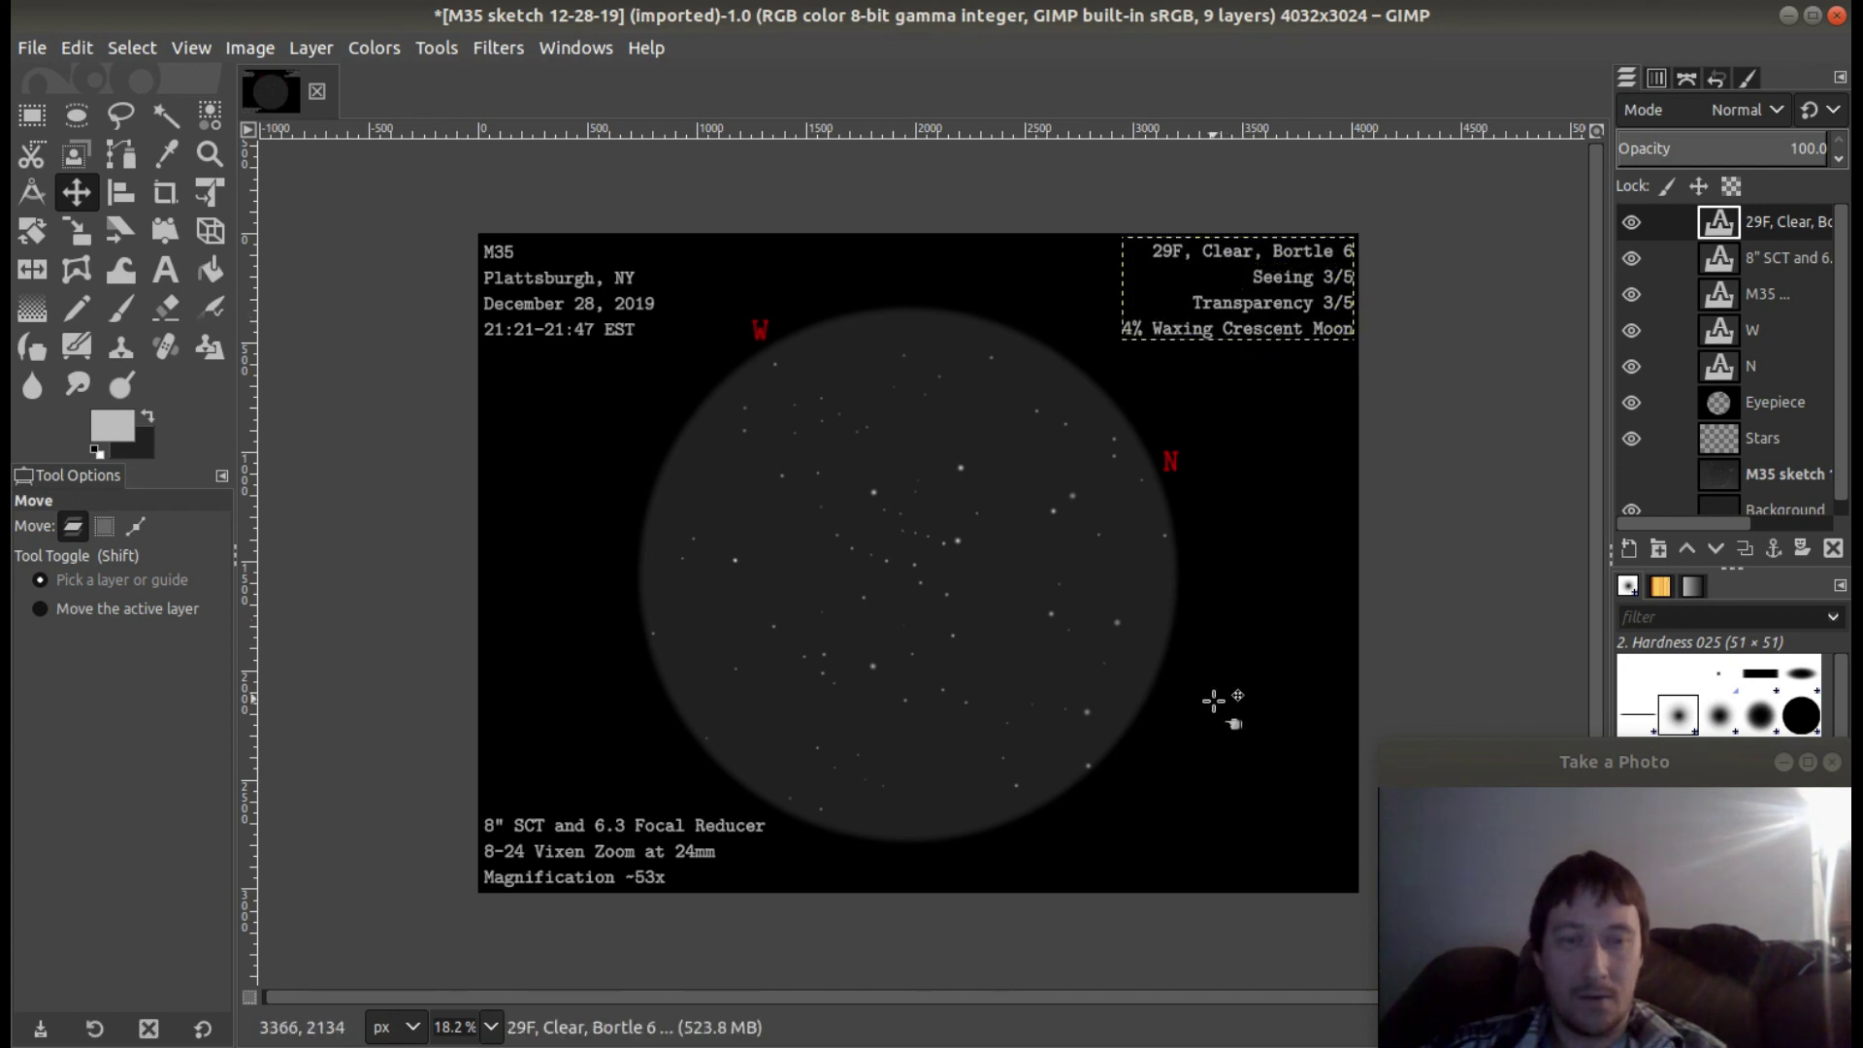
Add a right-justified credit text with the observer's full name and "adirondackastro.blogspot.com", and move it into the image's lower-right corner.
left_click(163, 269)
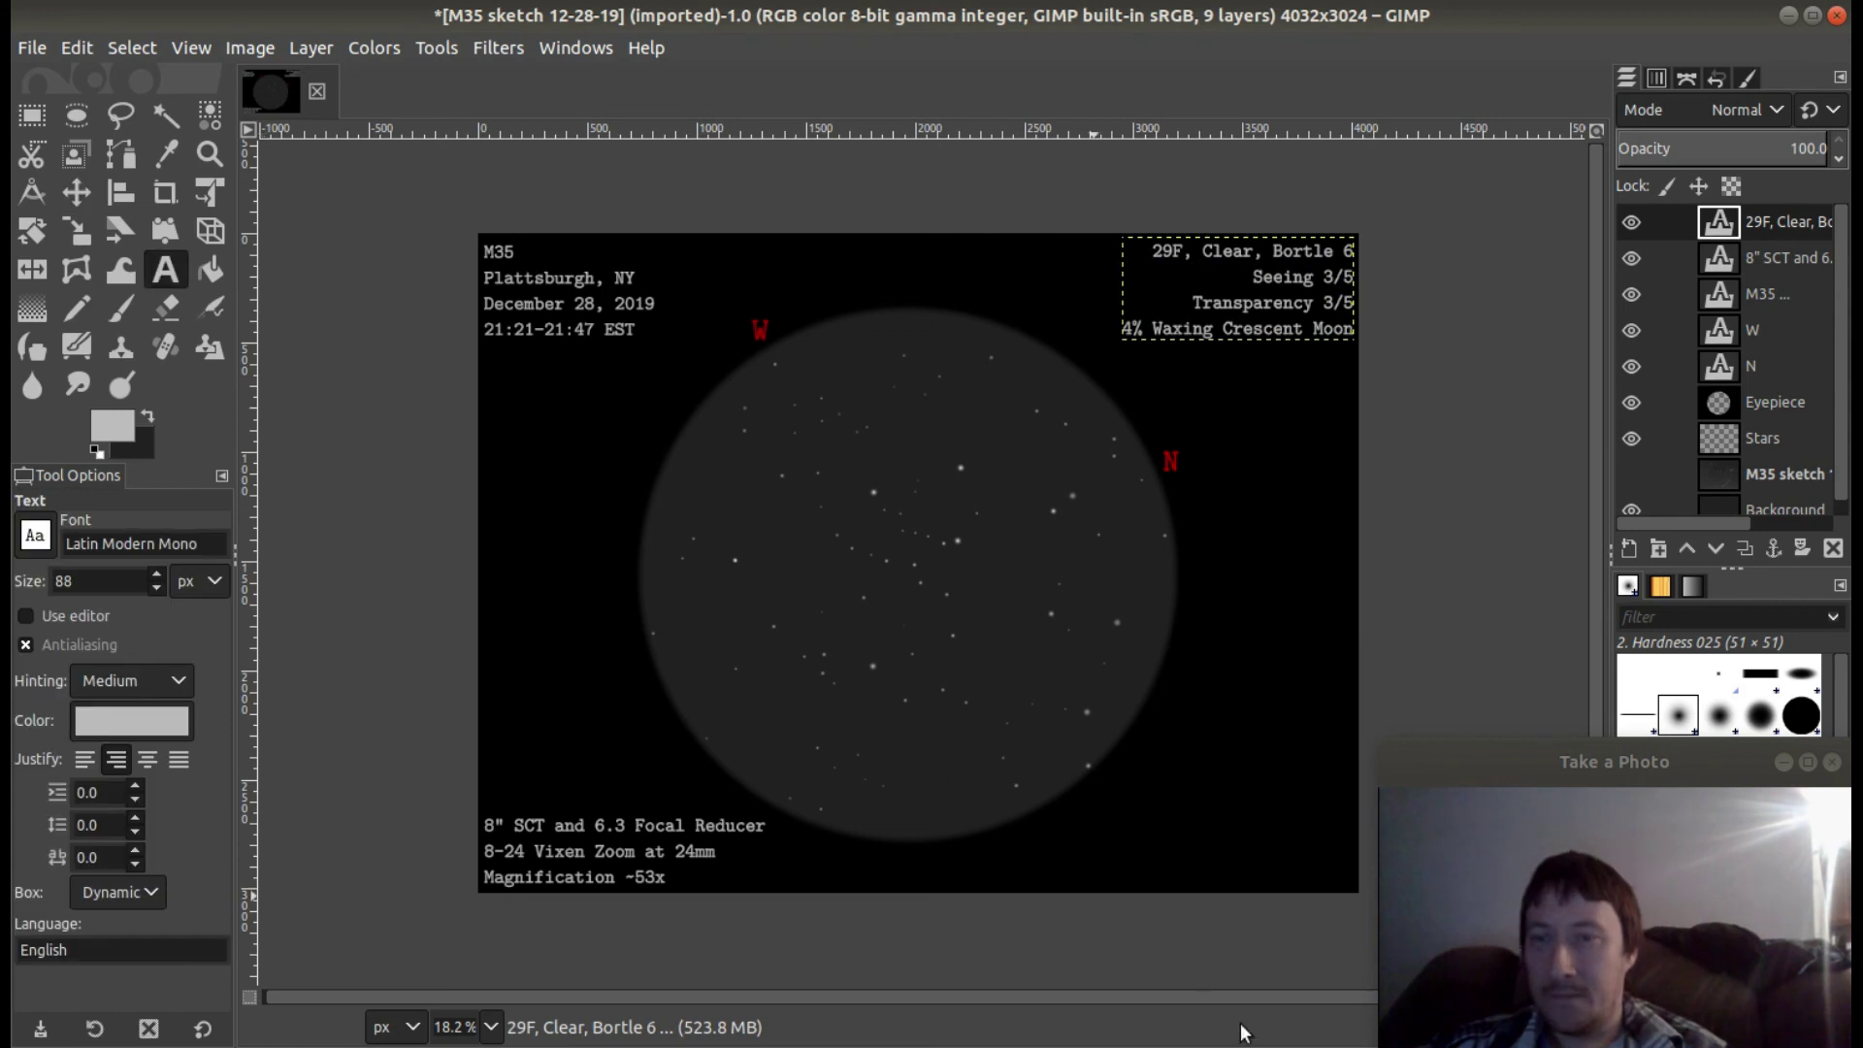
left_click(1157, 808)
type("Mic")
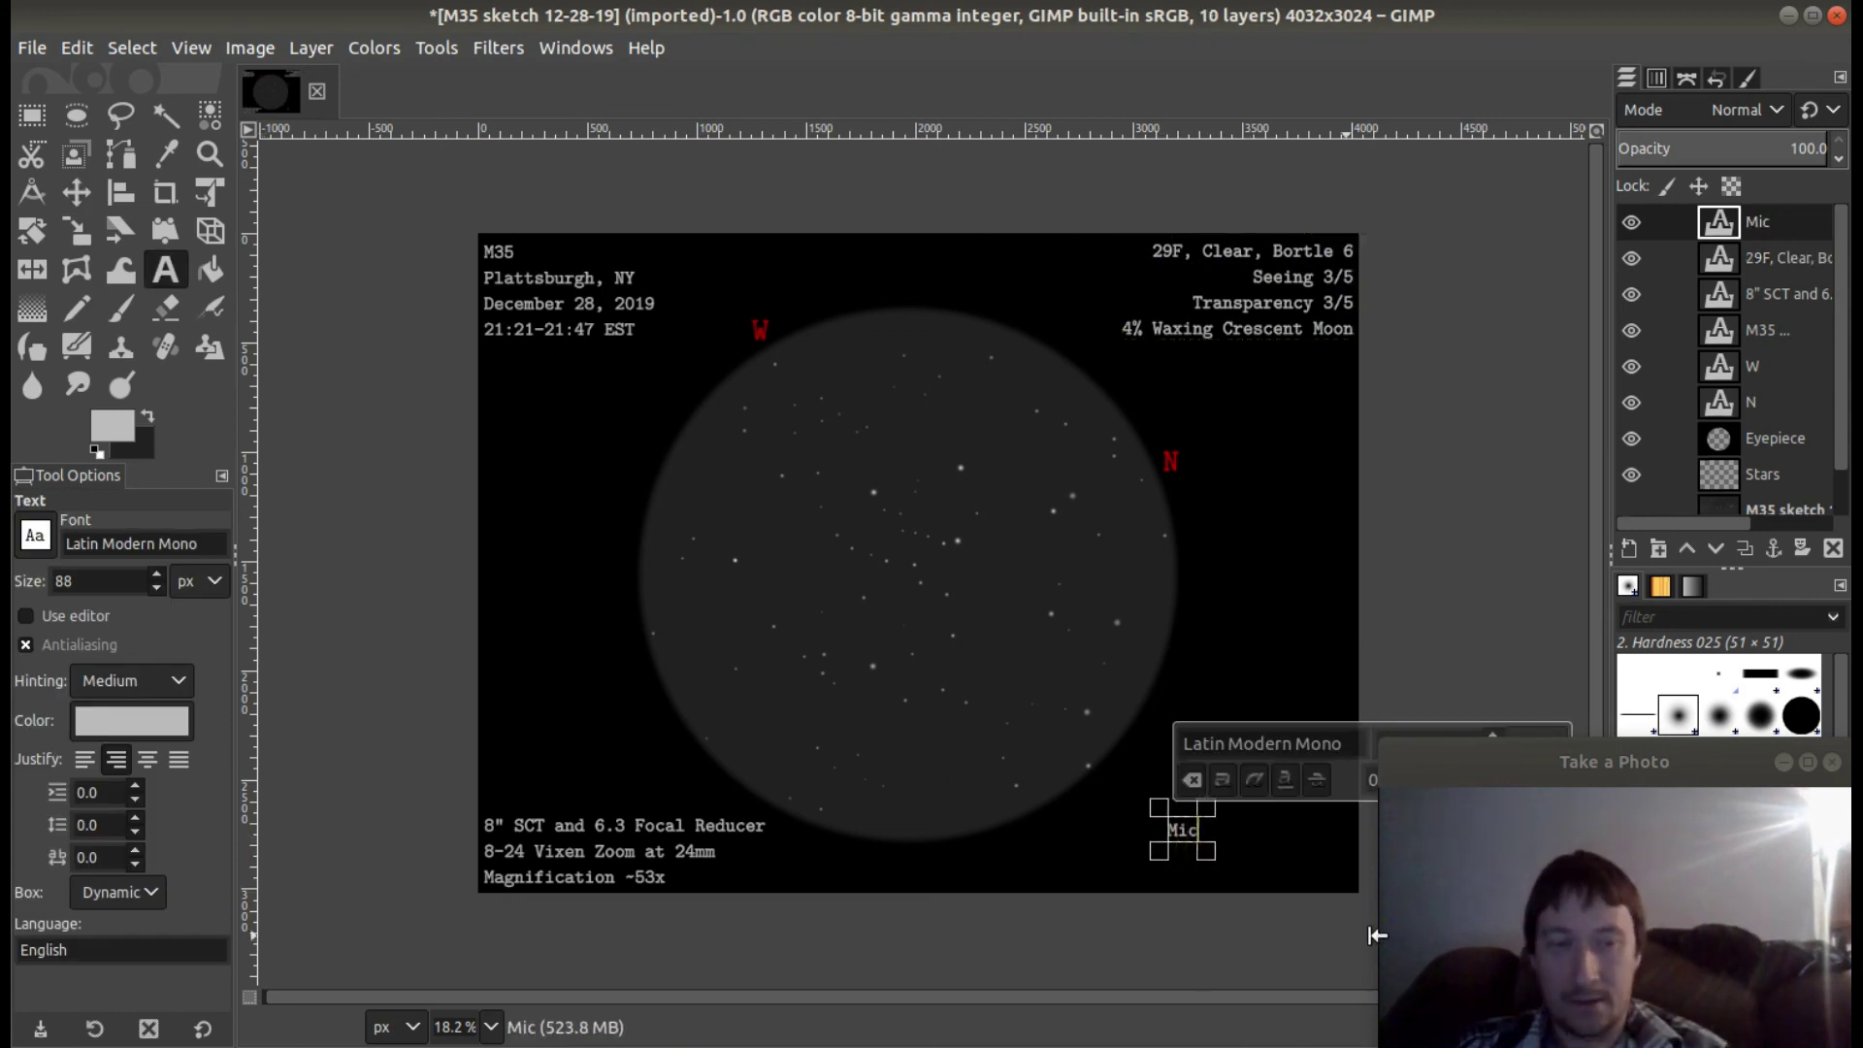
type("hael Rector")
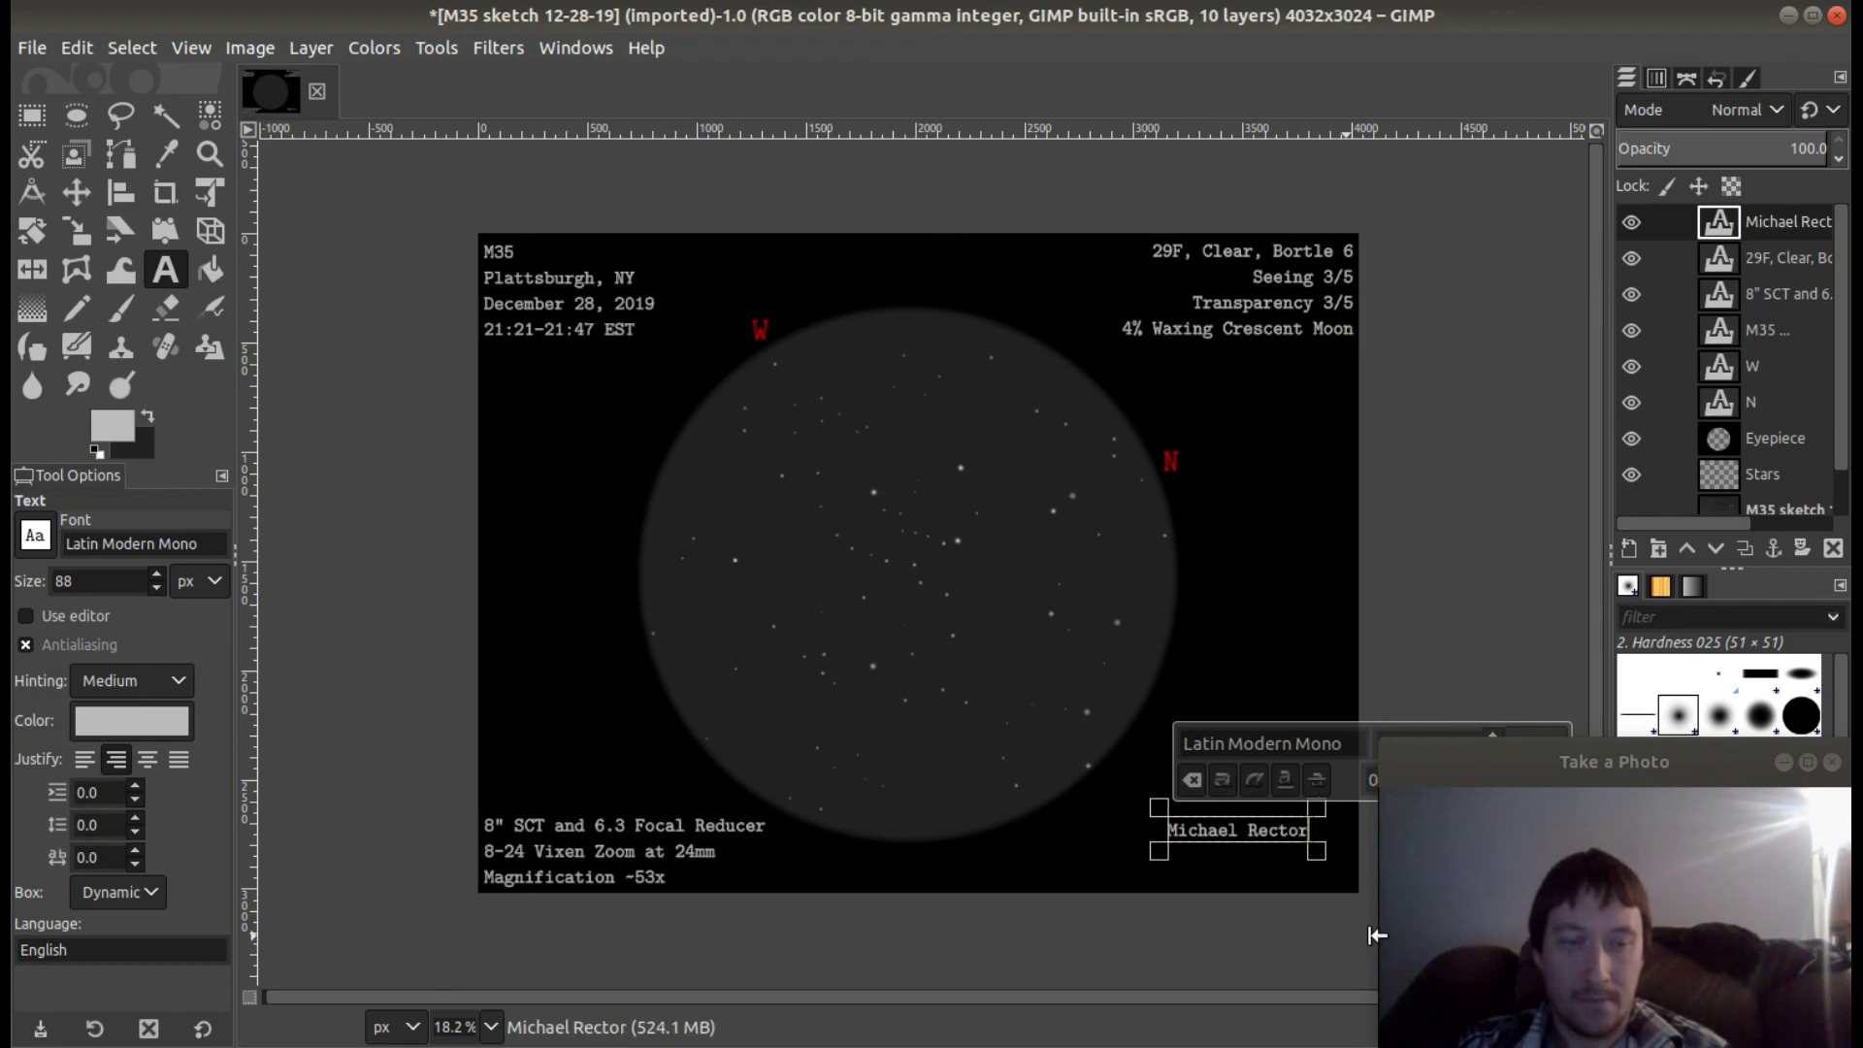
key("Return")
type("adirondackas")
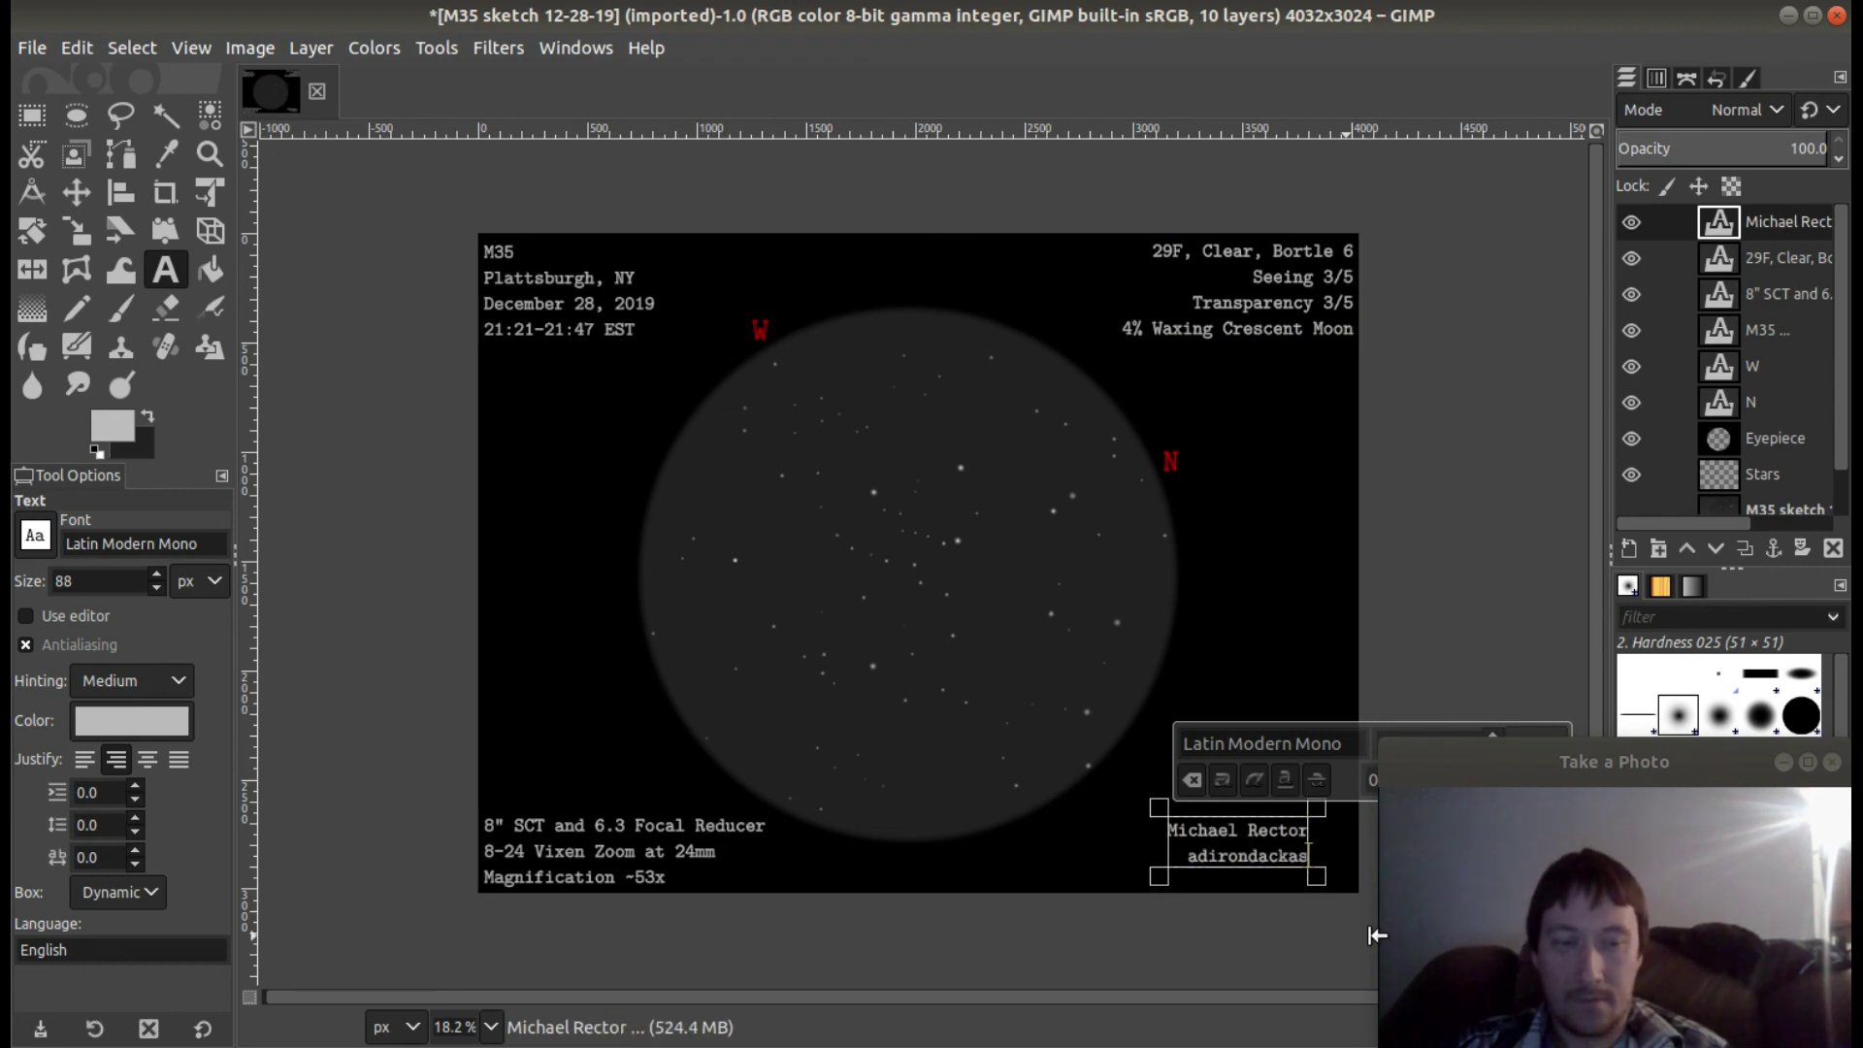
type("tro.blogspot.com")
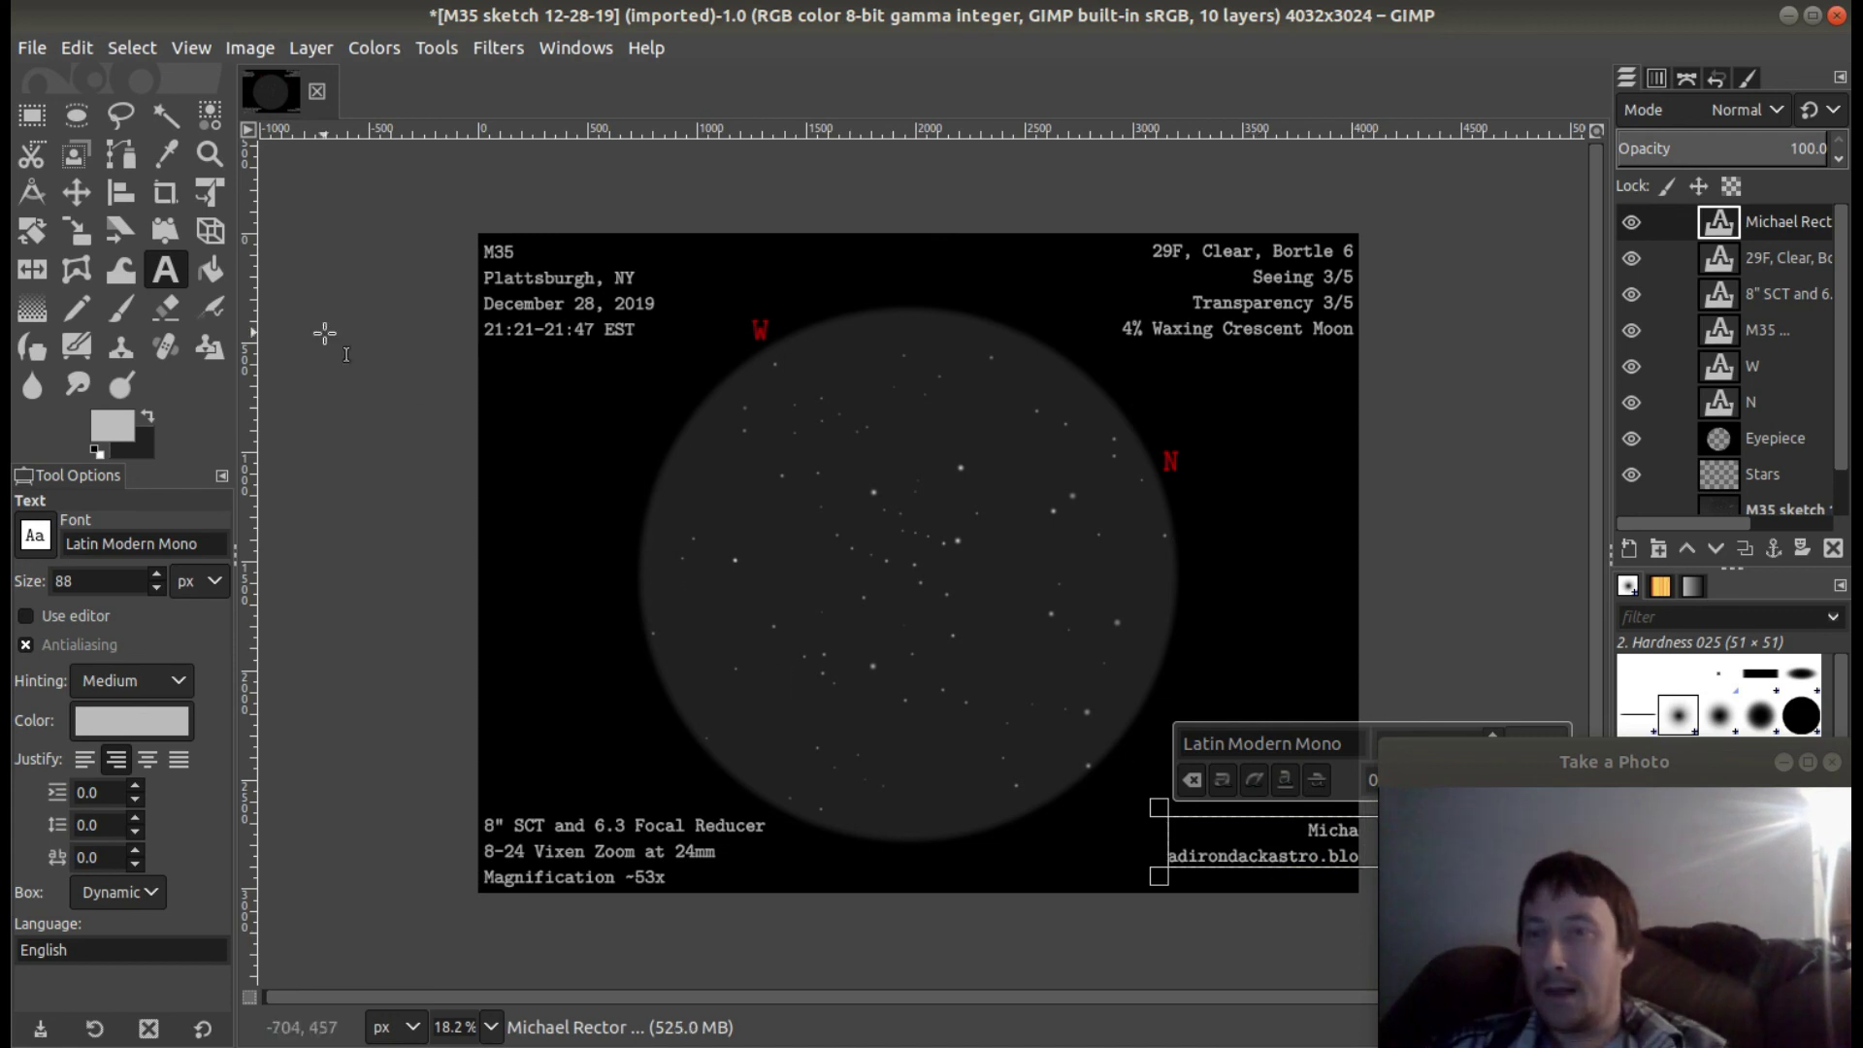
left_click(85, 199)
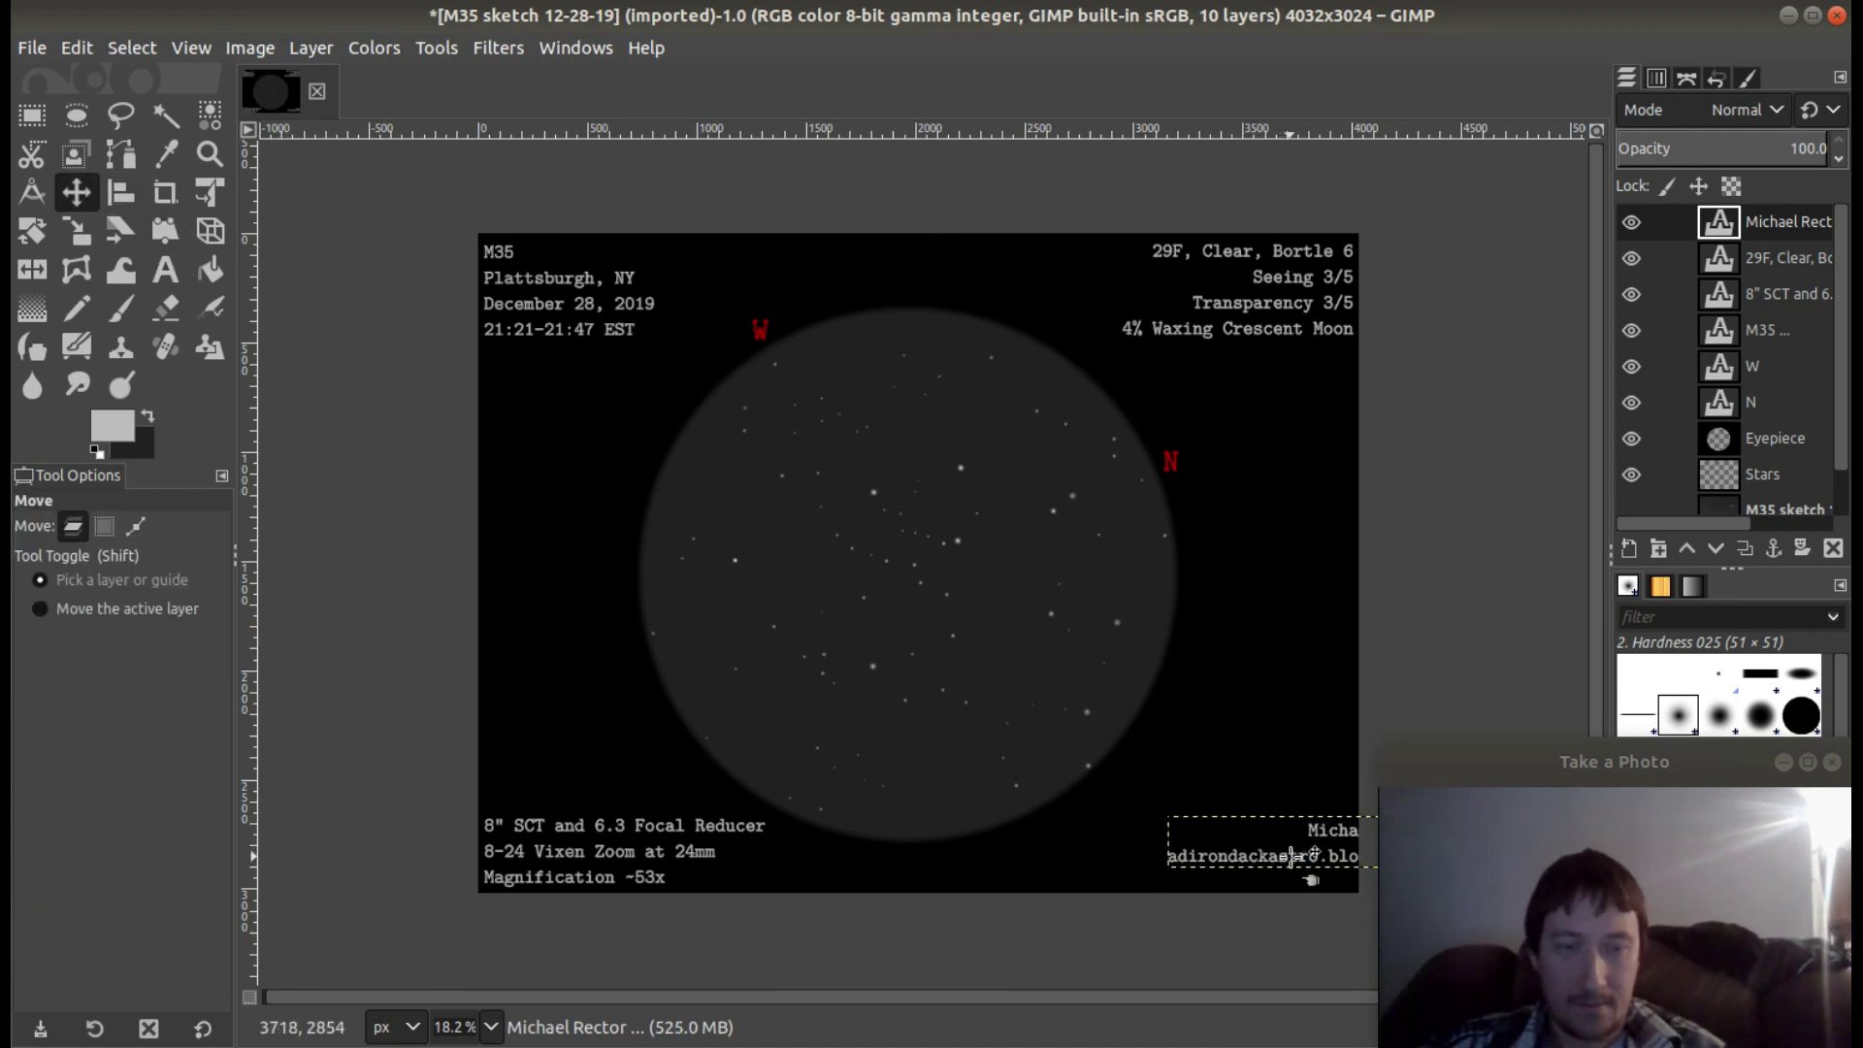
left_click_drag(1292, 856, 1200, 878)
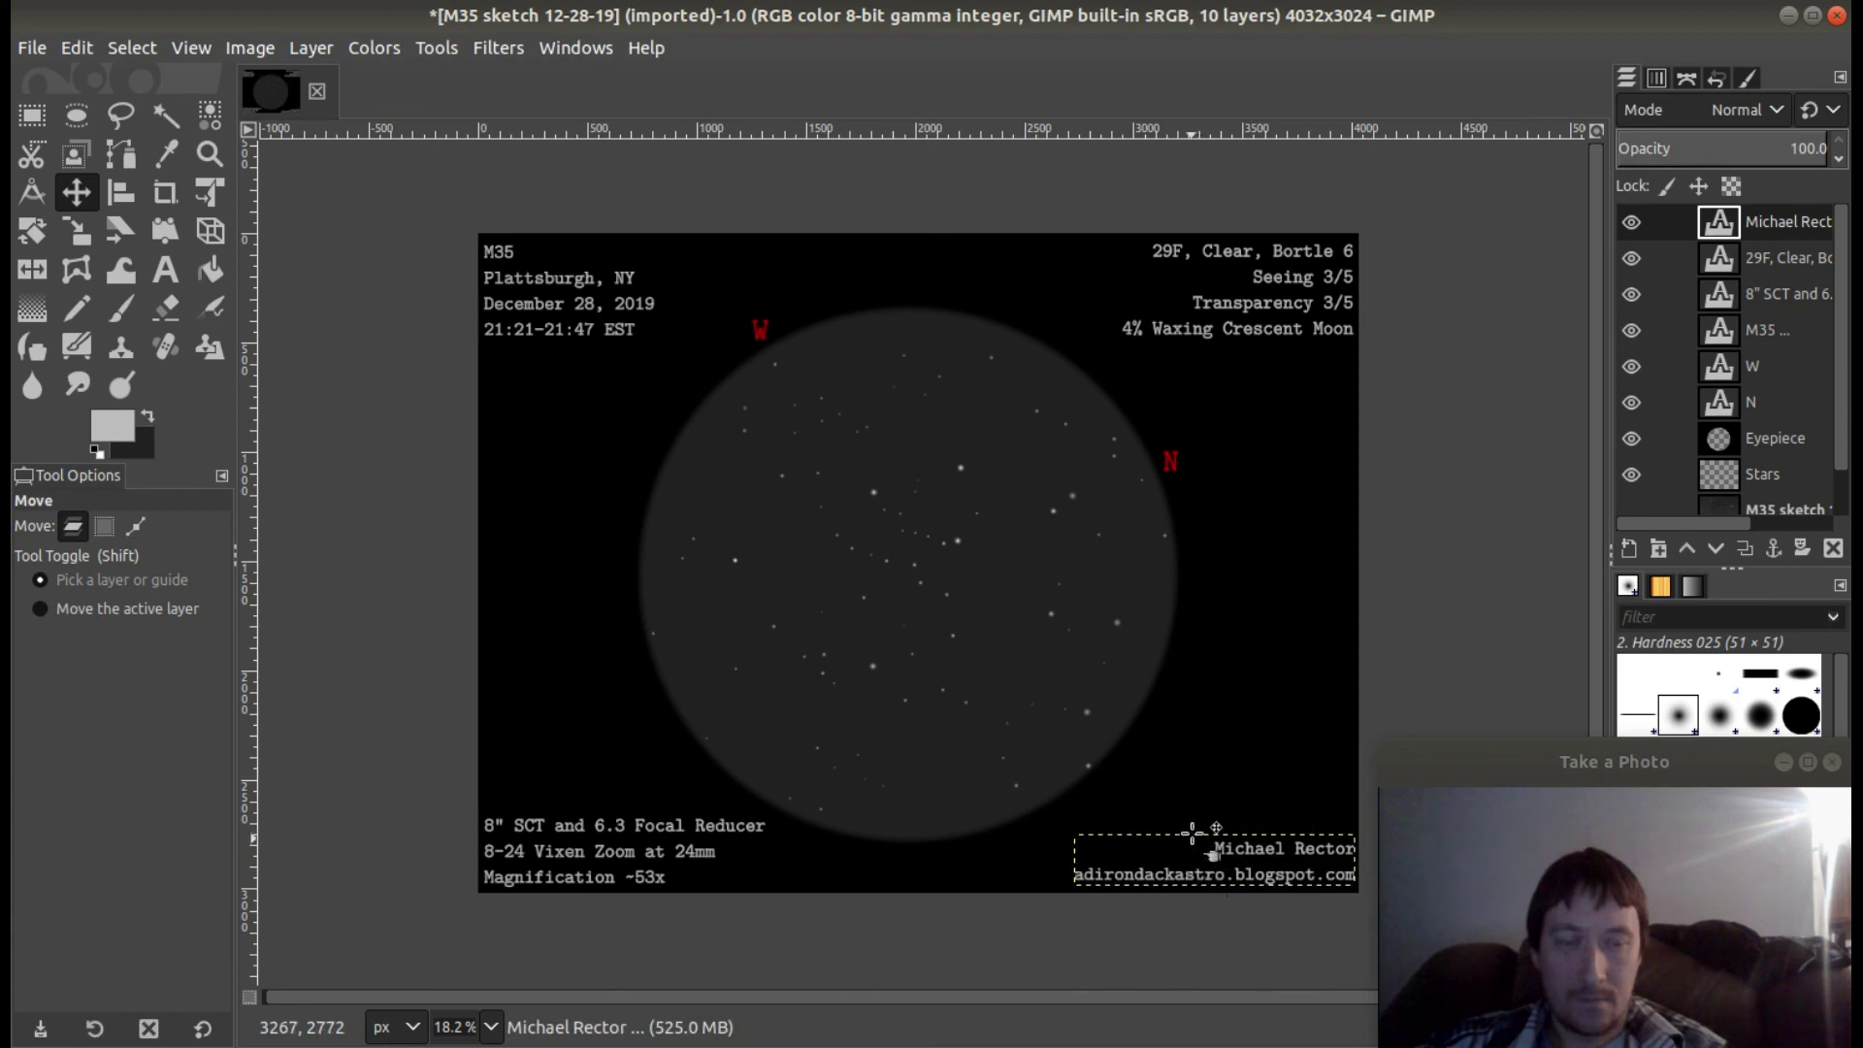